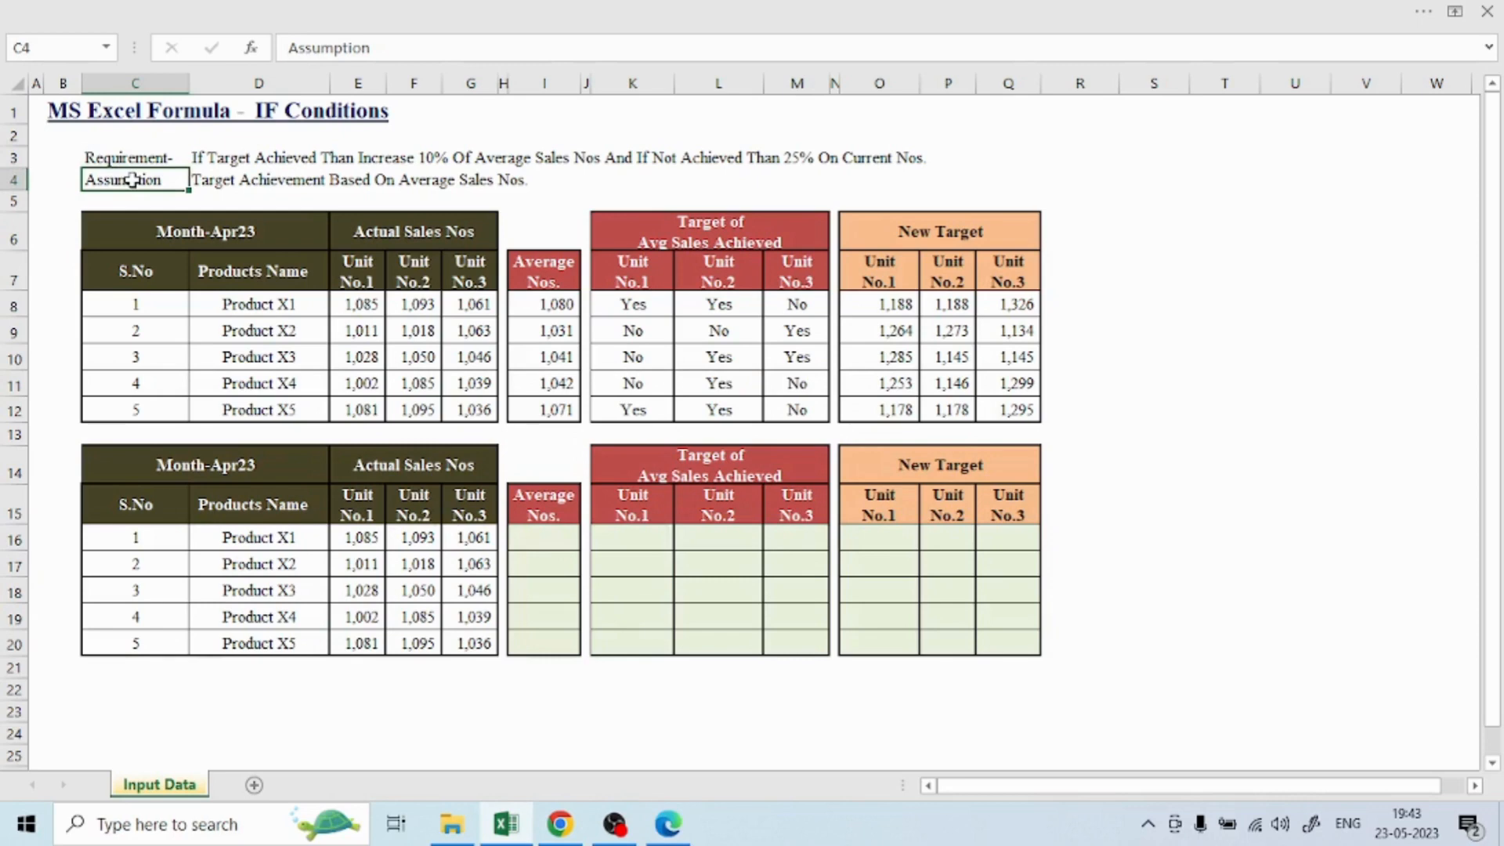
Highlight the whole completed example table, C6:Q12, from Month-Apr23 through New Target, to review its layout
{"action": "key", "text": "Down"}
{"action": "key", "text": "Down"}
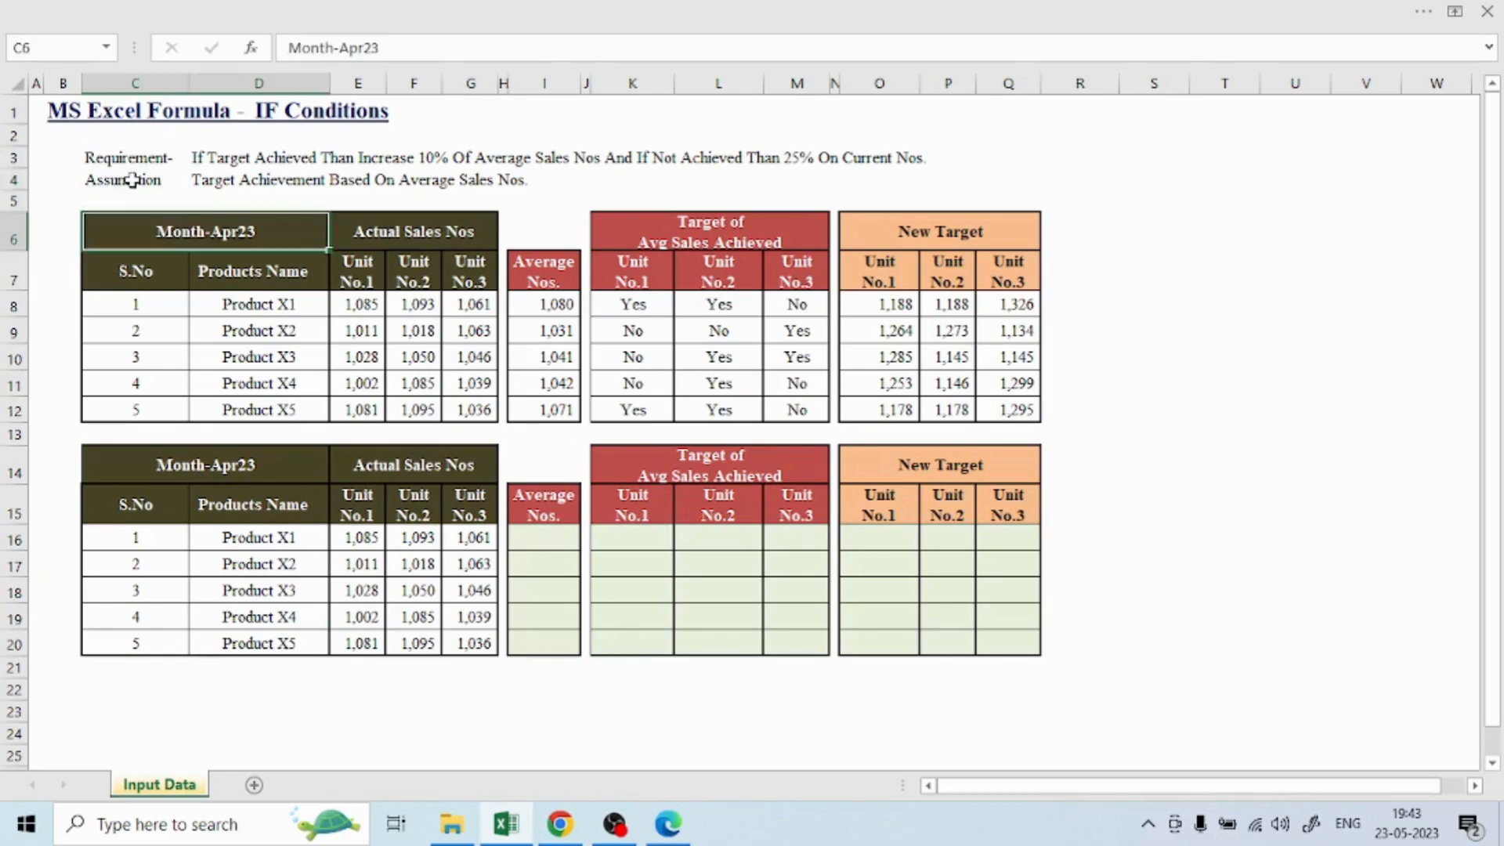
{"action": "key", "text": "shift+Down"}
{"action": "key", "text": "shift+Down"}
{"action": "key", "text": "shift+Down"}
{"action": "key", "text": "shift+Down"}
{"action": "key", "text": "shift+Down"}
{"action": "key", "text": "shift+Down"}
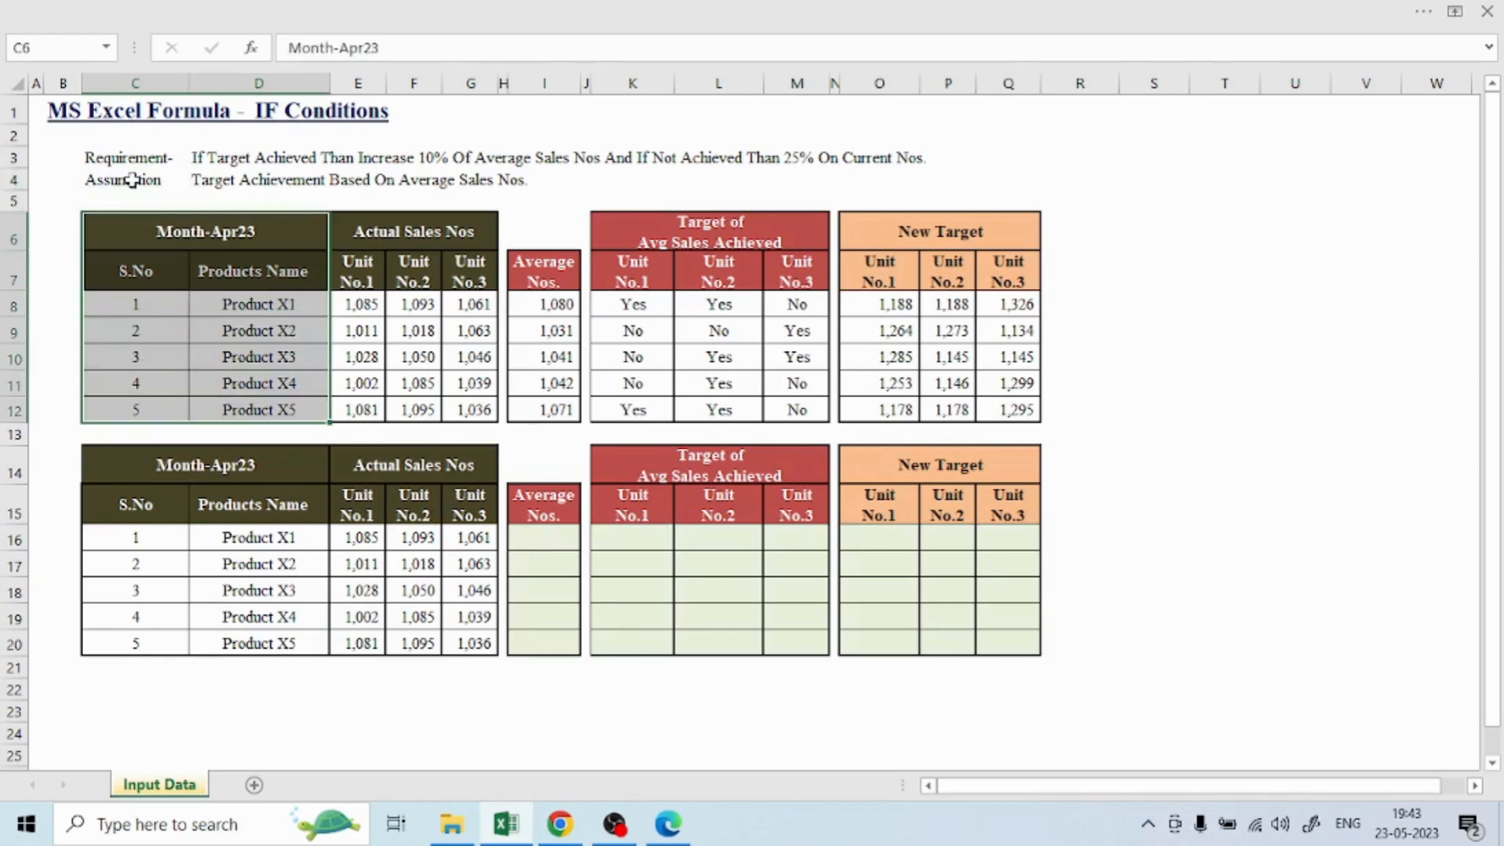
{"action": "key", "text": "shift+Right"}
{"action": "key", "text": "shift+Right"}
{"action": "key", "text": "shift+Right"}
{"action": "key", "text": "shift+Right"}
{"action": "key", "text": "shift+Right"}
{"action": "key", "text": "shift+Right"}
{"action": "key", "text": "shift+Right"}
{"action": "key", "text": "shift+Right"}
{"action": "key", "text": "shift+Right"}
{"action": "key", "text": "shift+Right"}
{"action": "key", "text": "shift+Right"}
{"action": "key", "text": "shift+Right"}
{"action": "key", "text": "shift+Right"}
{"action": "key", "text": "shift+Right"}
{"action": "key", "text": "shift+Left"}
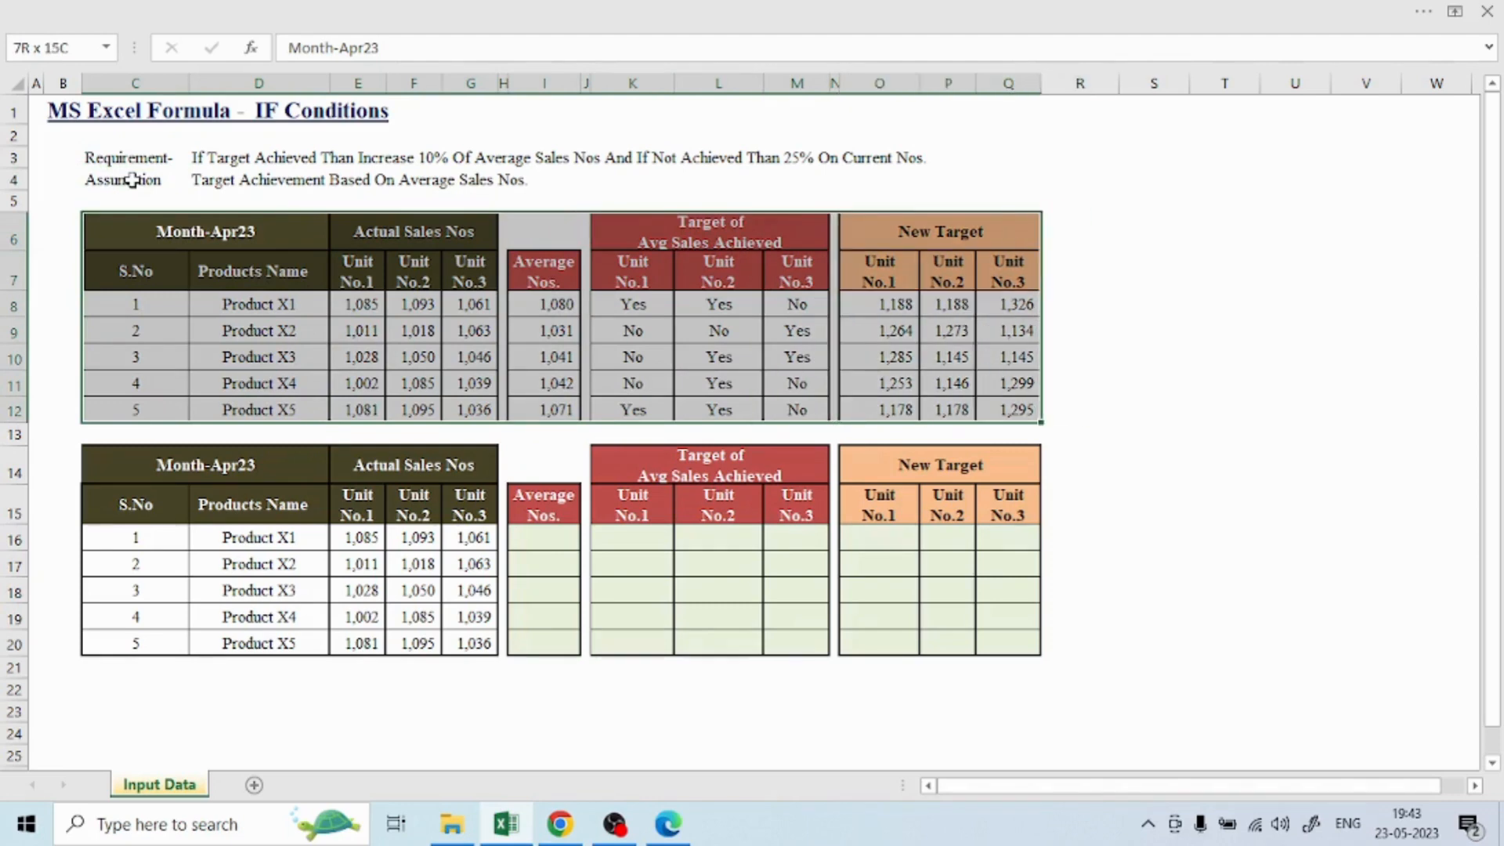
{"action": "key", "text": "Left"}
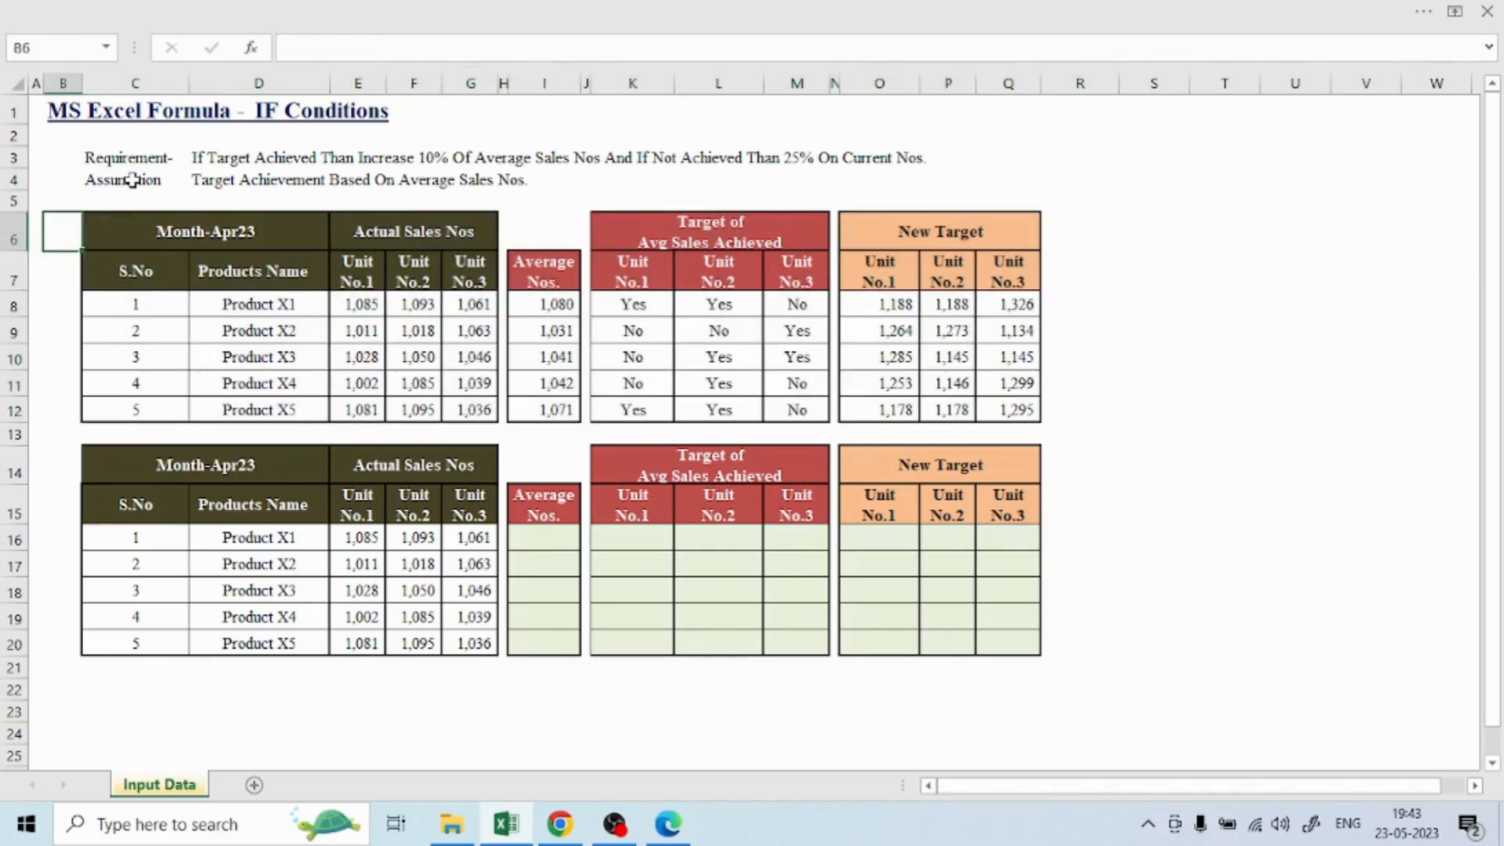
Read the requirement in D3 and the assumption in D4 that define the target rules
{"action": "key", "text": "Right"}
{"action": "key", "text": "Up"}
{"action": "key", "text": "Up"}
{"action": "key", "text": "Up"}
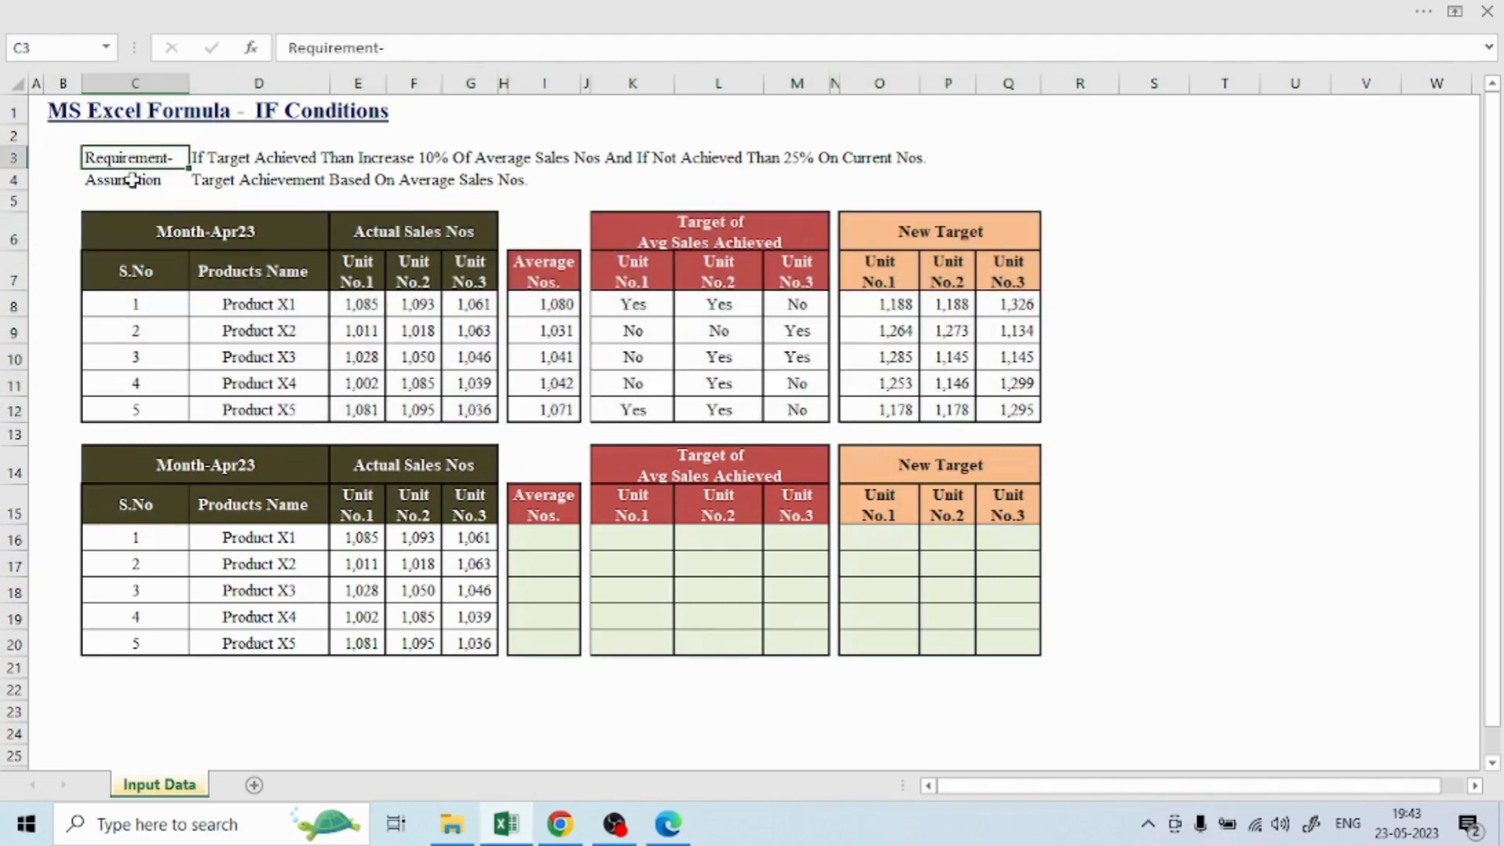
{"action": "key", "text": "Right"}
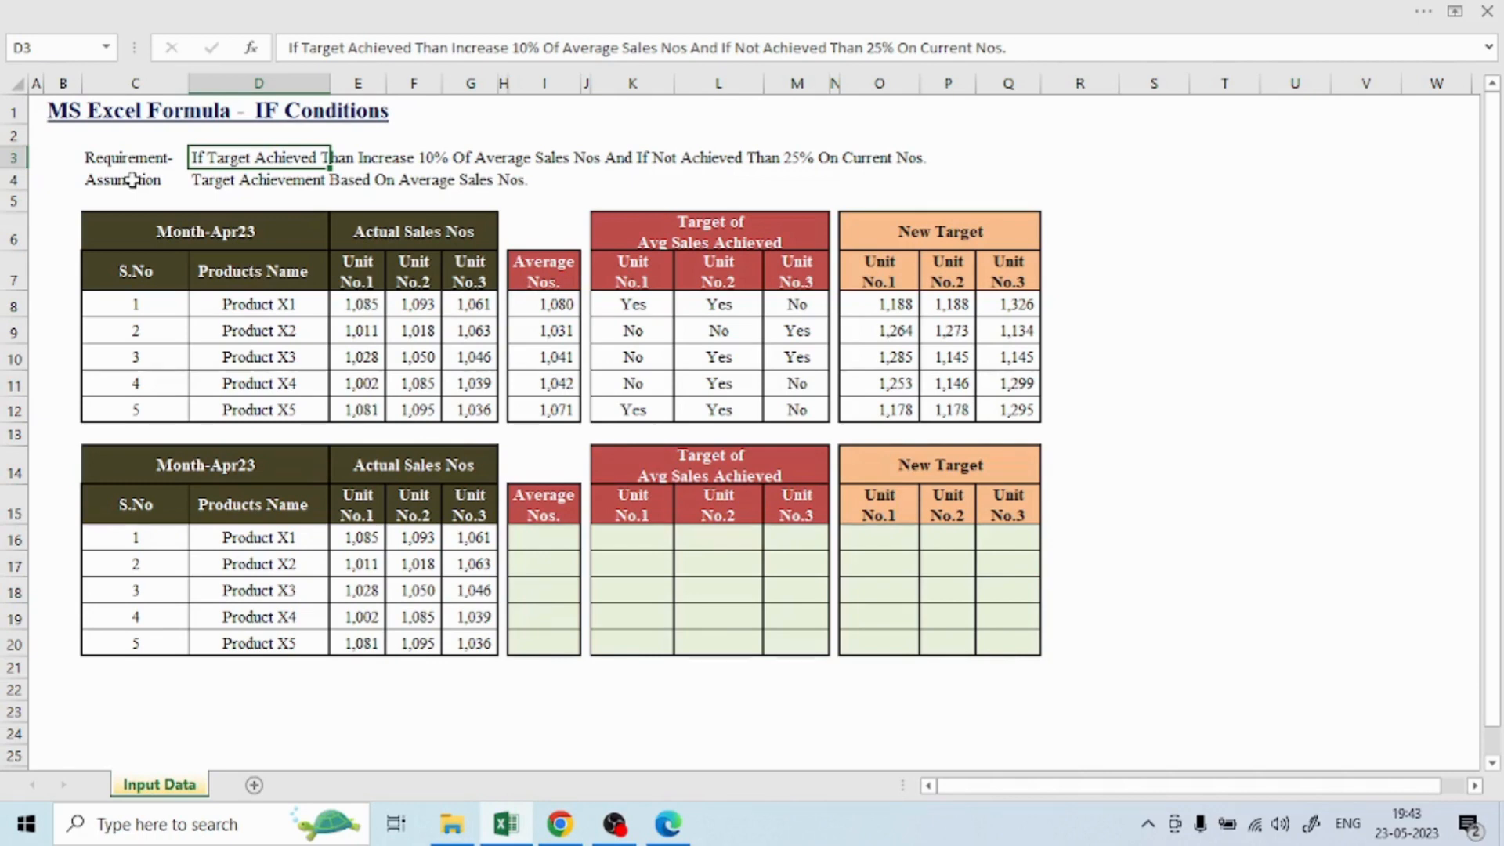
{"action": "key", "text": "Down"}
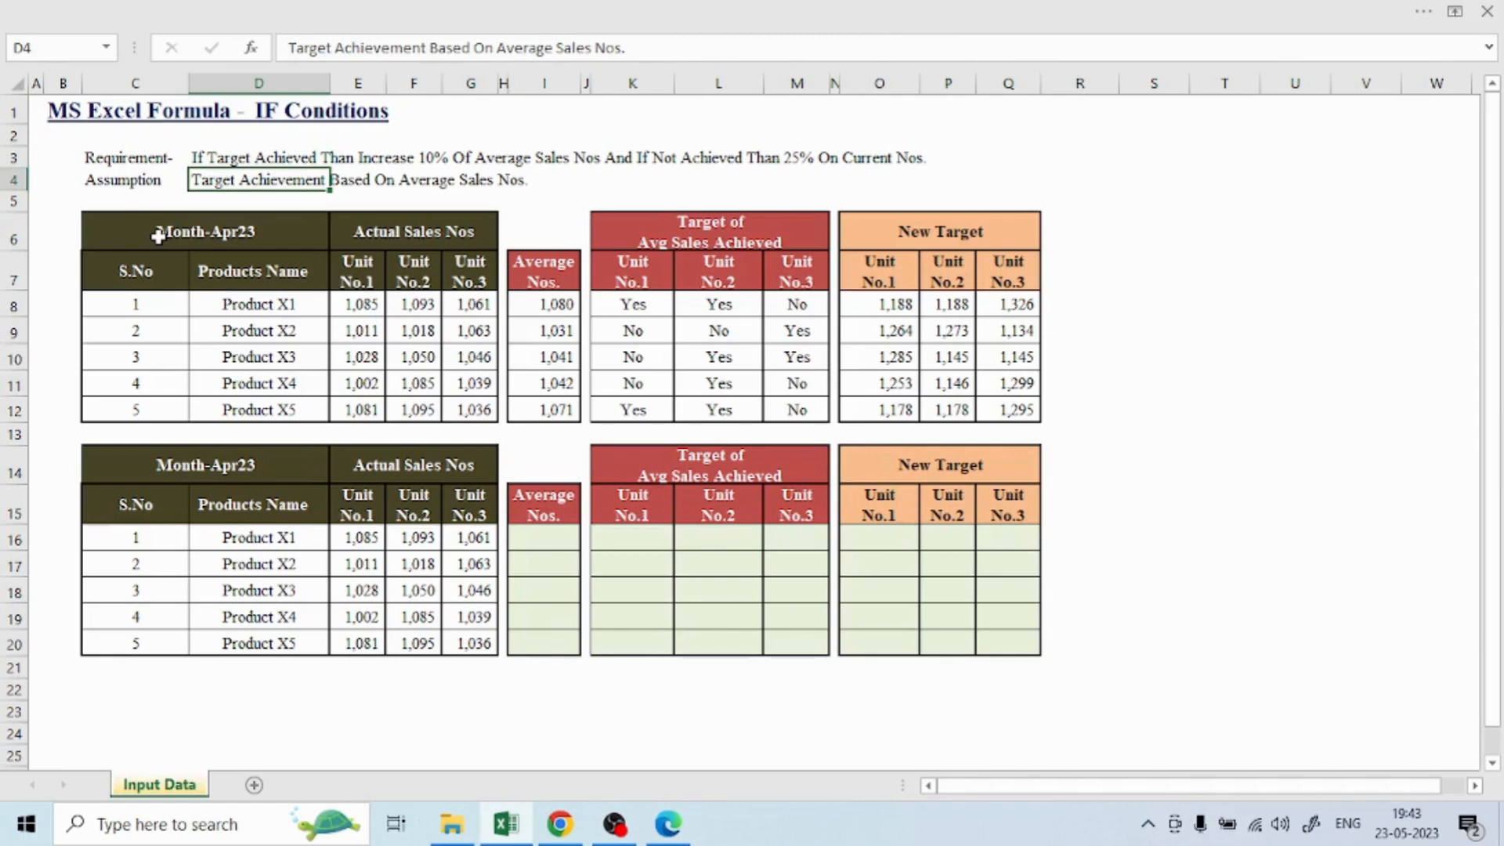
{"action": "key", "text": "Up"}
{"action": "key", "text": "shift+Down"}
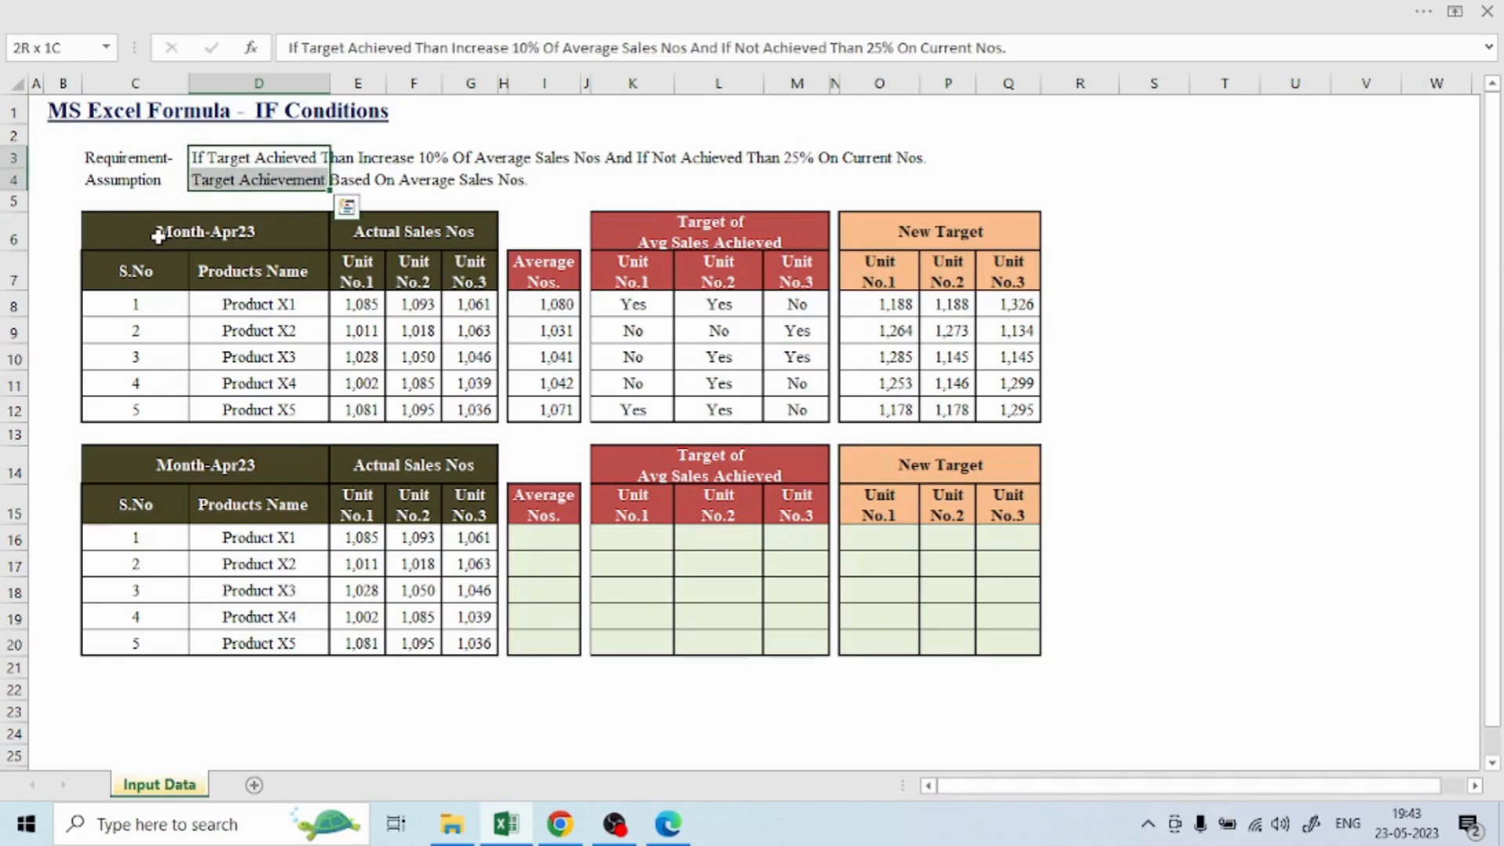
{"action": "key", "text": "Down"}
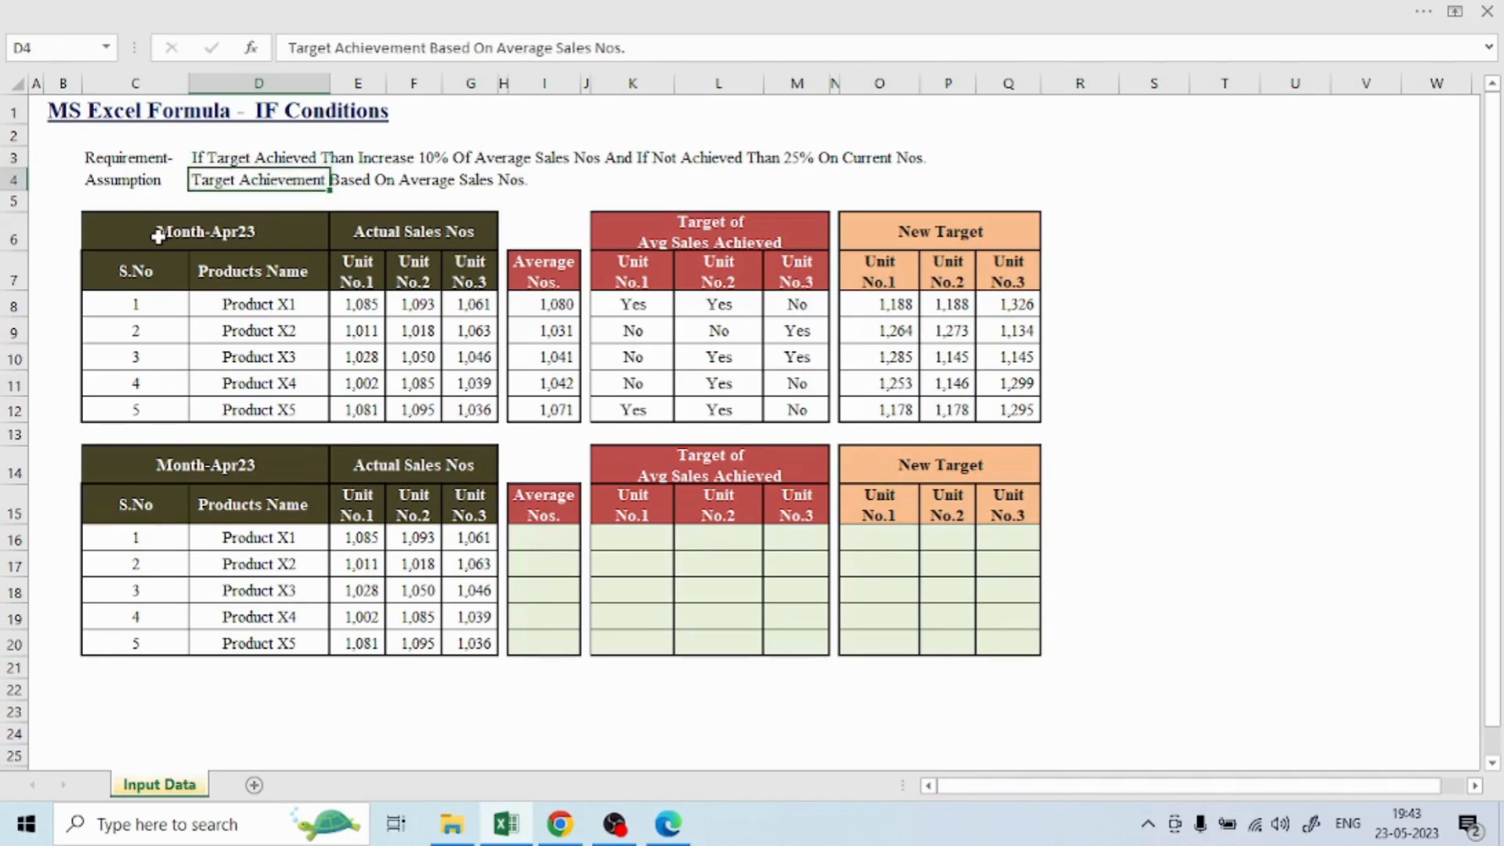
{"action": "key", "text": "Right"}
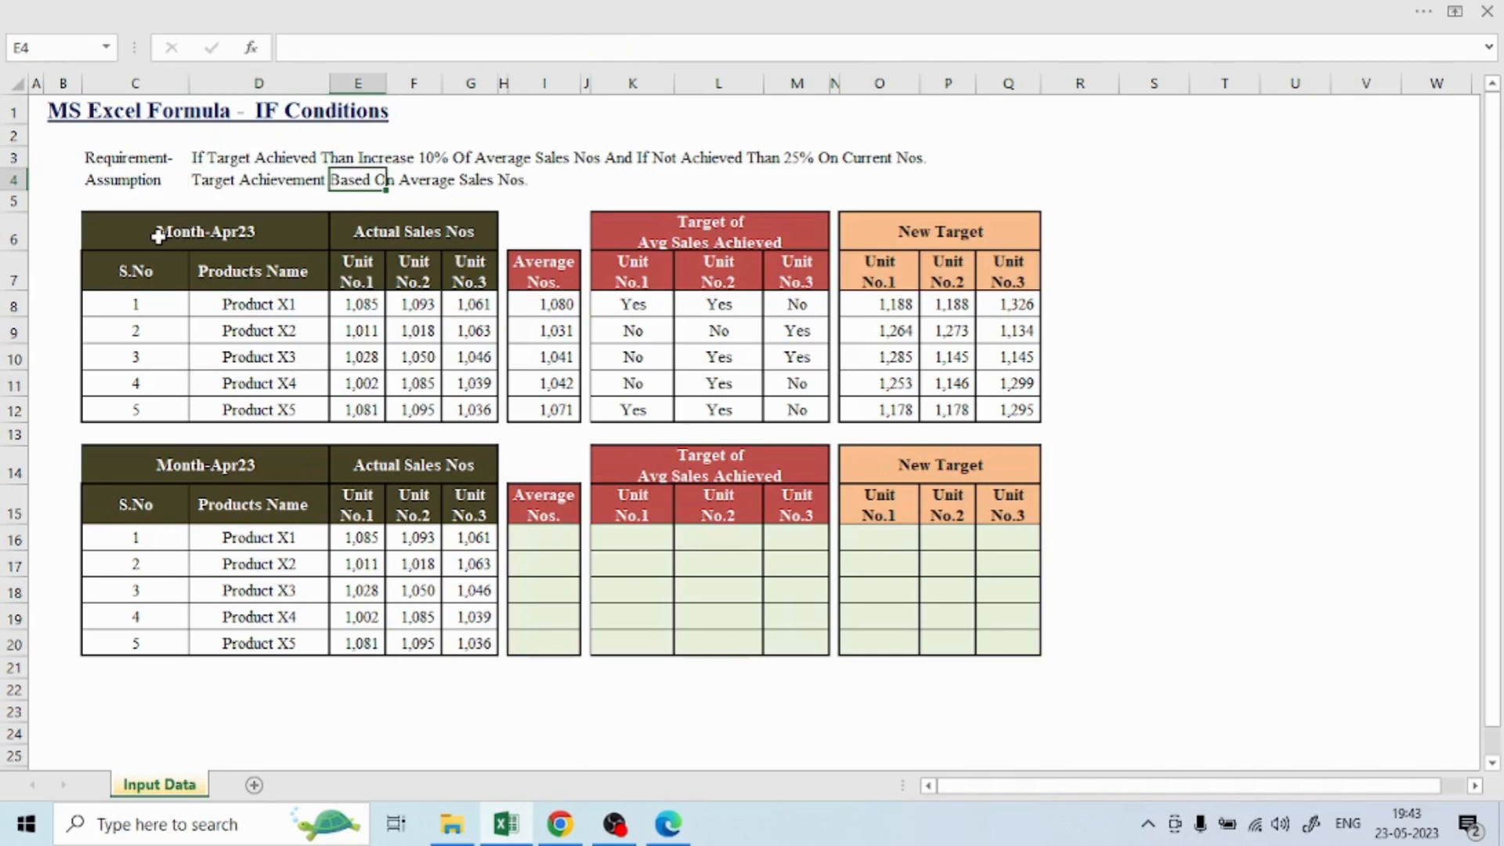
{"action": "key", "text": "Right"}
{"action": "key", "text": "Left"}
{"action": "key", "text": "Left"}
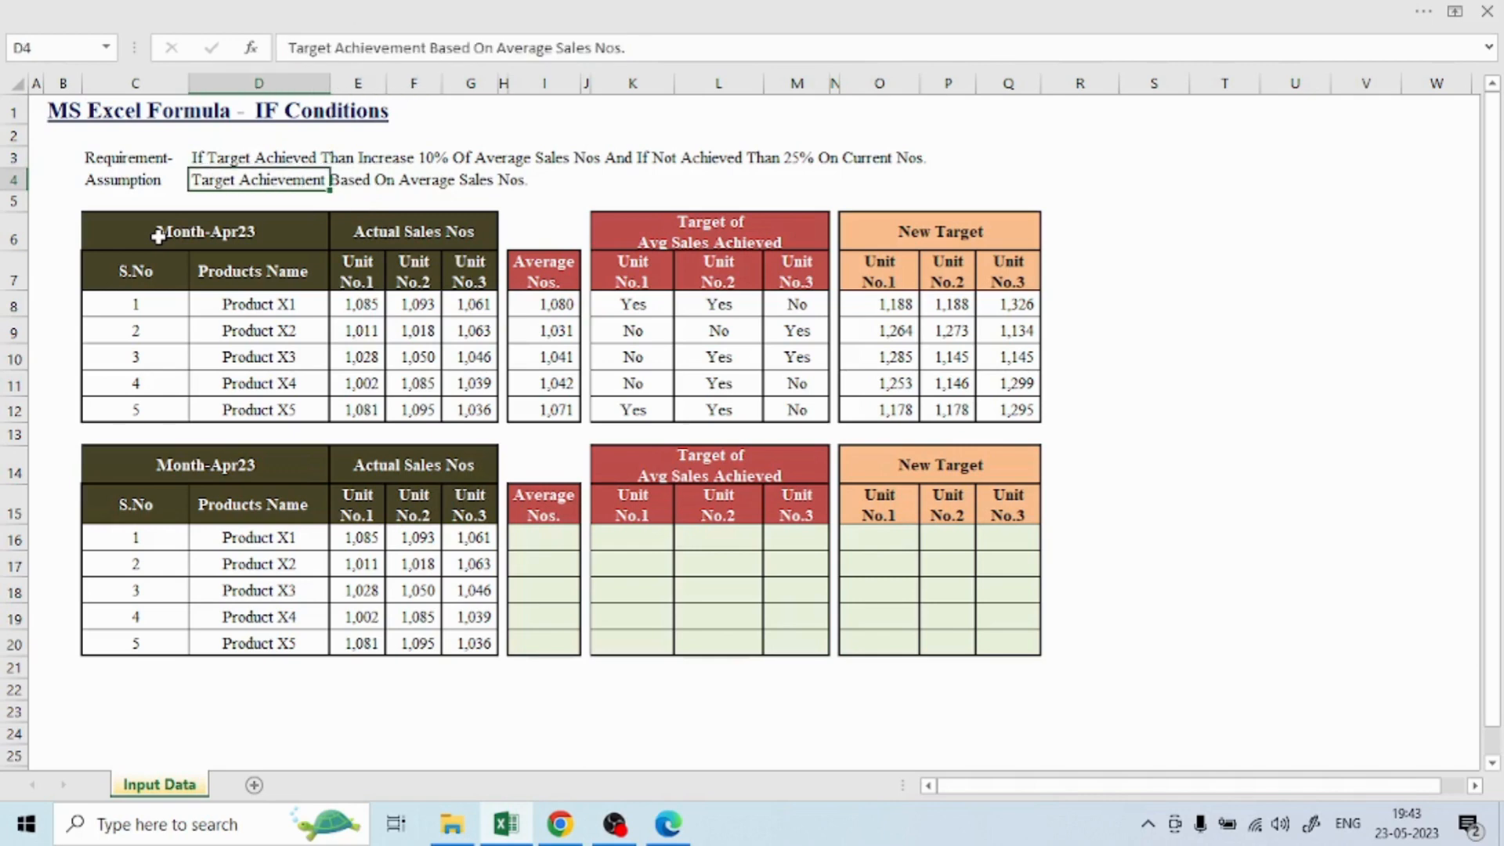
{"action": "key", "text": "Up"}
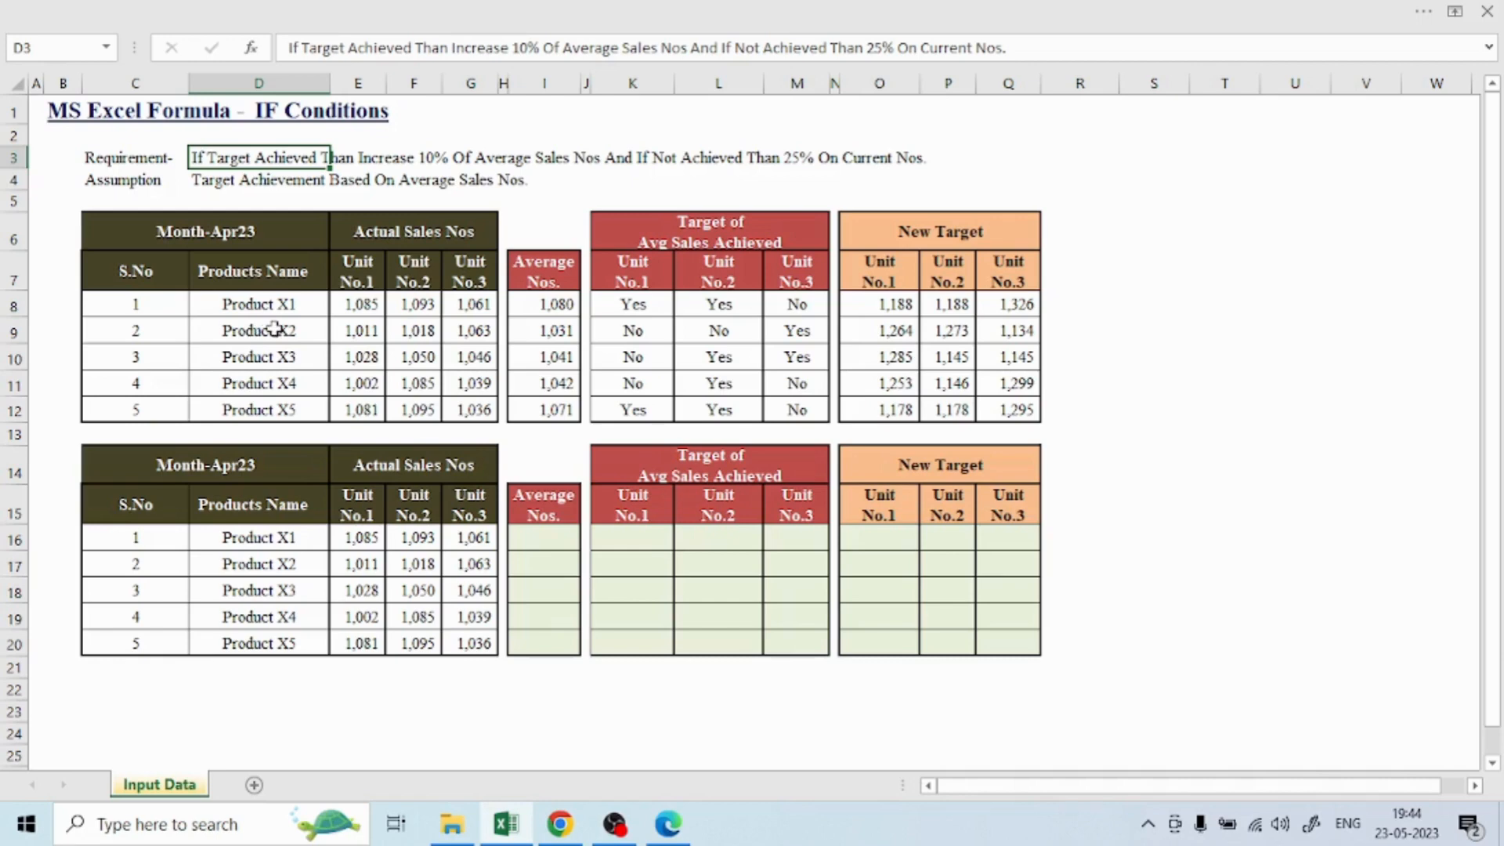
Examine the upper table's Month-Apr23 heading, the three Actual Sales unit headings and the product names down to Product X5
{"action": "left_click", "coordinate": [294, 232]}
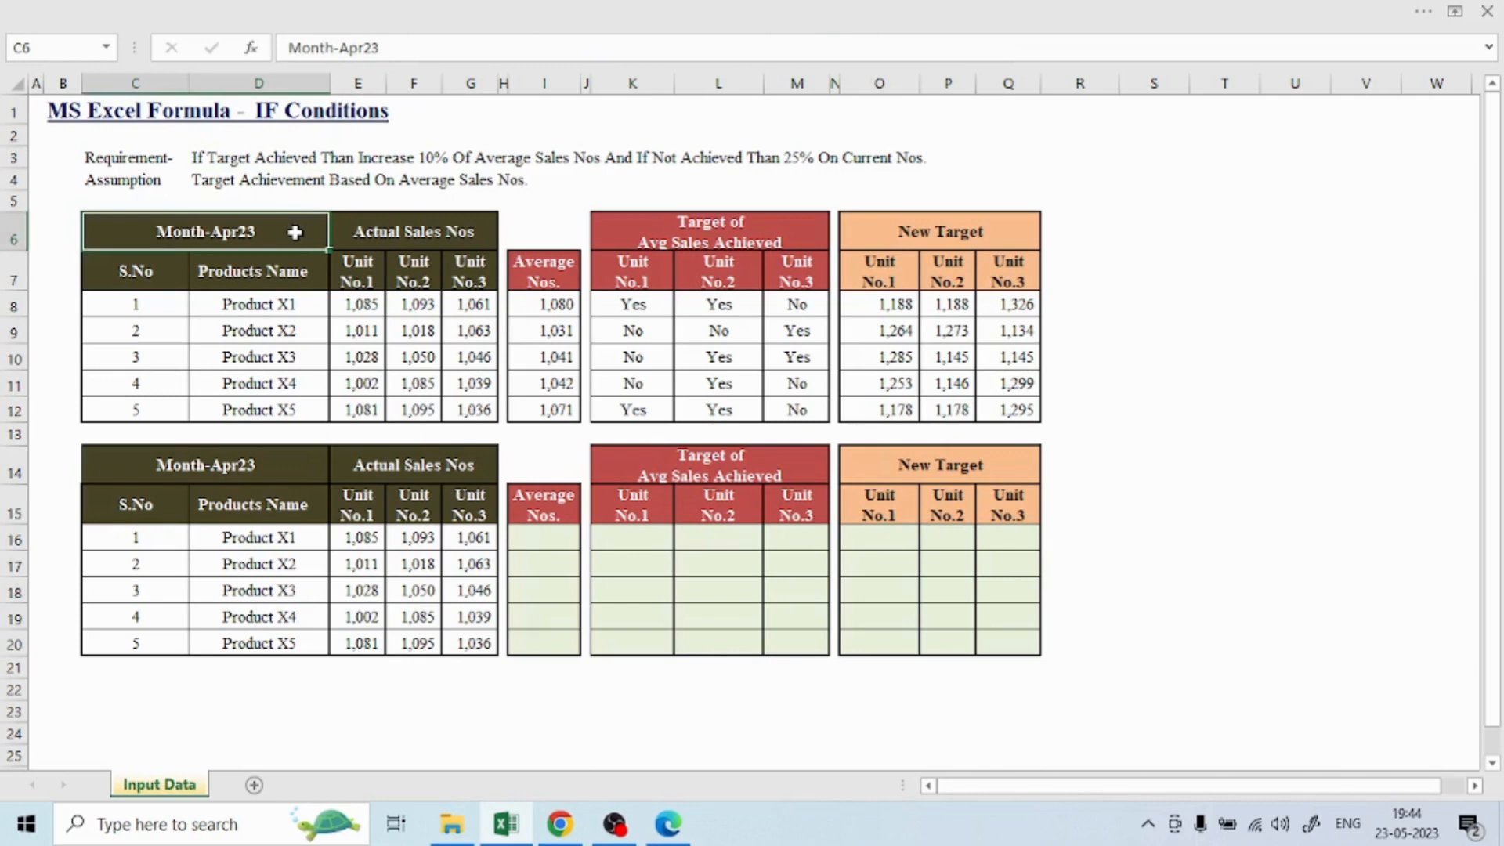
{"action": "key", "text": "Right"}
{"action": "key", "text": "Down"}
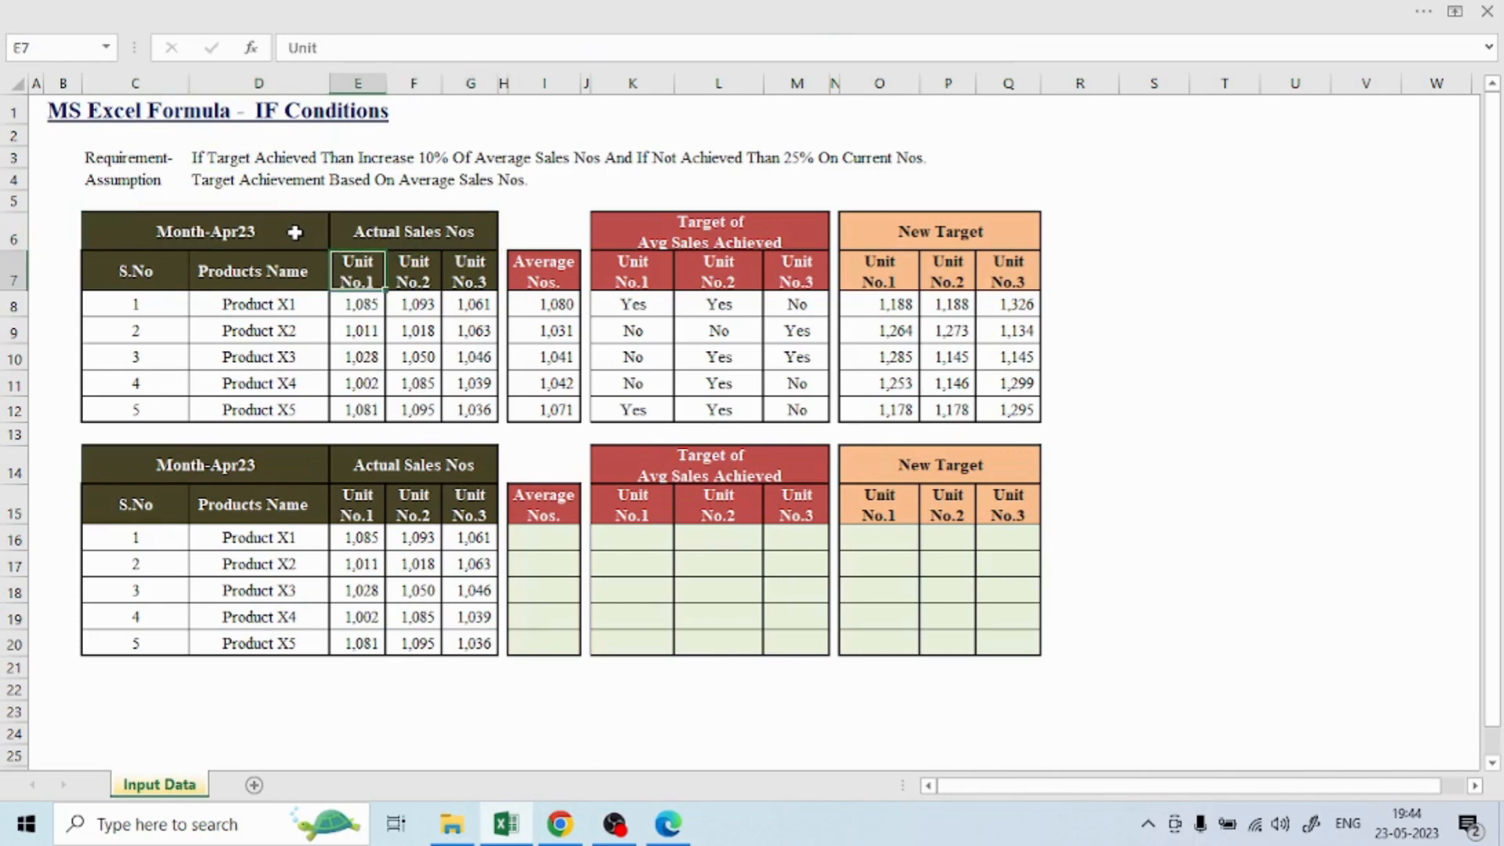
{"action": "key", "text": "Right"}
{"action": "key", "text": "Right"}
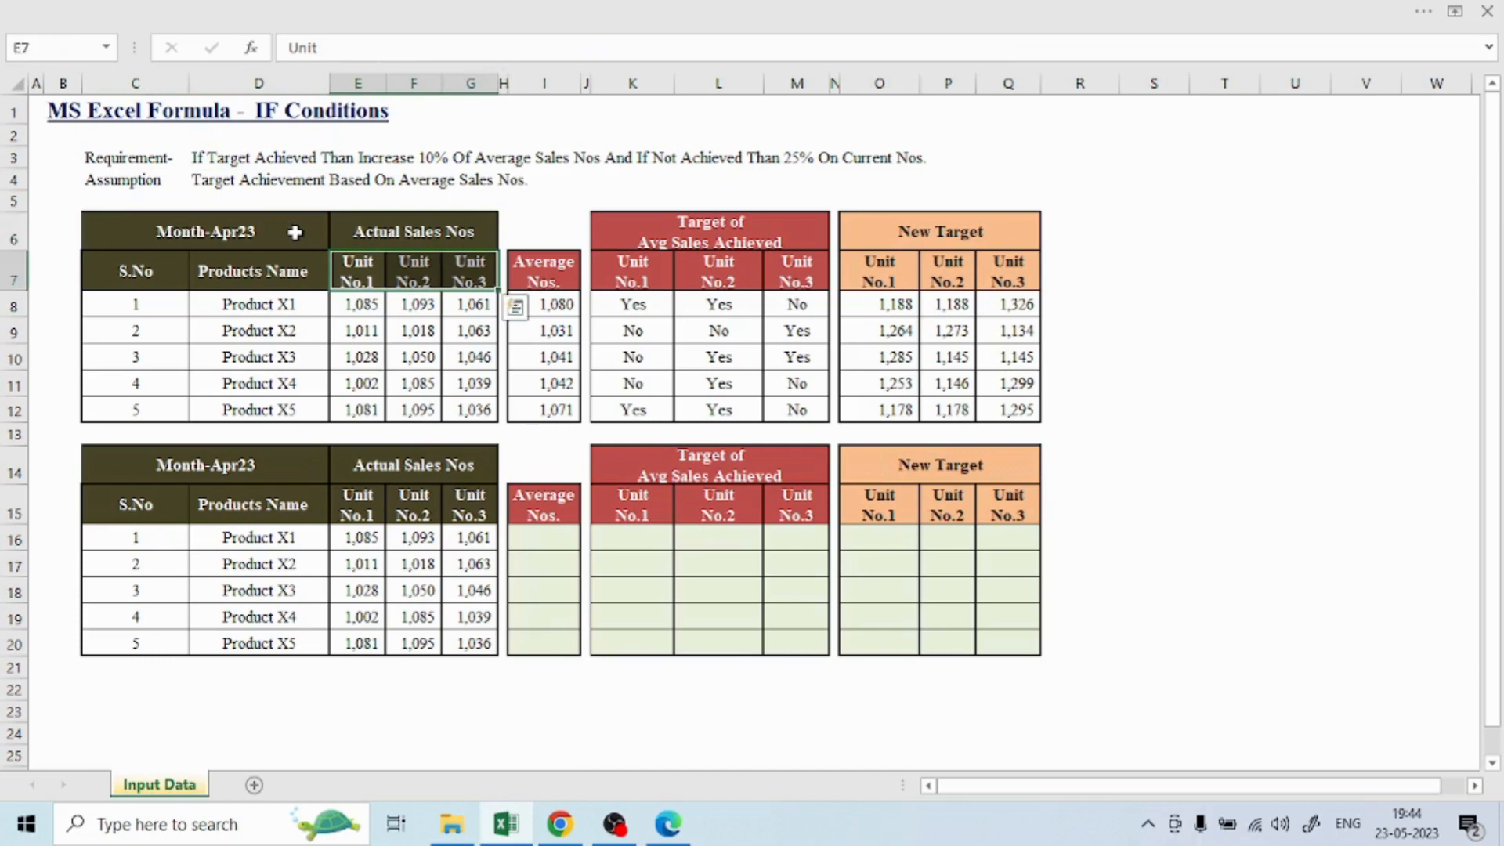
{"action": "key", "text": "Left"}
{"action": "key", "text": "Left"}
{"action": "key", "text": "Left"}
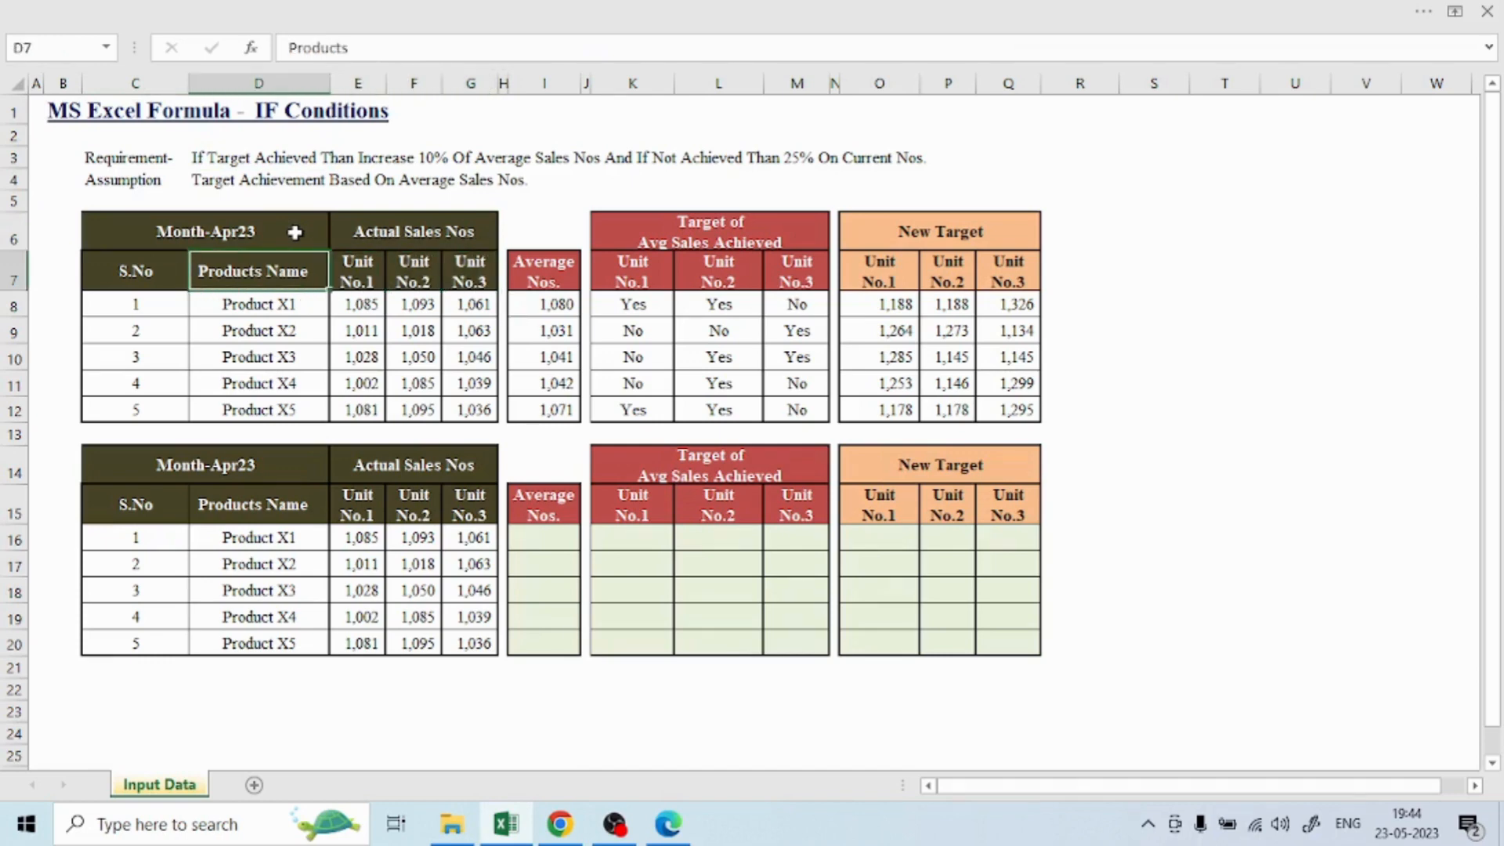
{"action": "key", "text": "Down"}
{"action": "key", "text": "Down"}
{"action": "key", "text": "Down"}
{"action": "key", "text": "Down"}
{"action": "key", "text": "Down"}
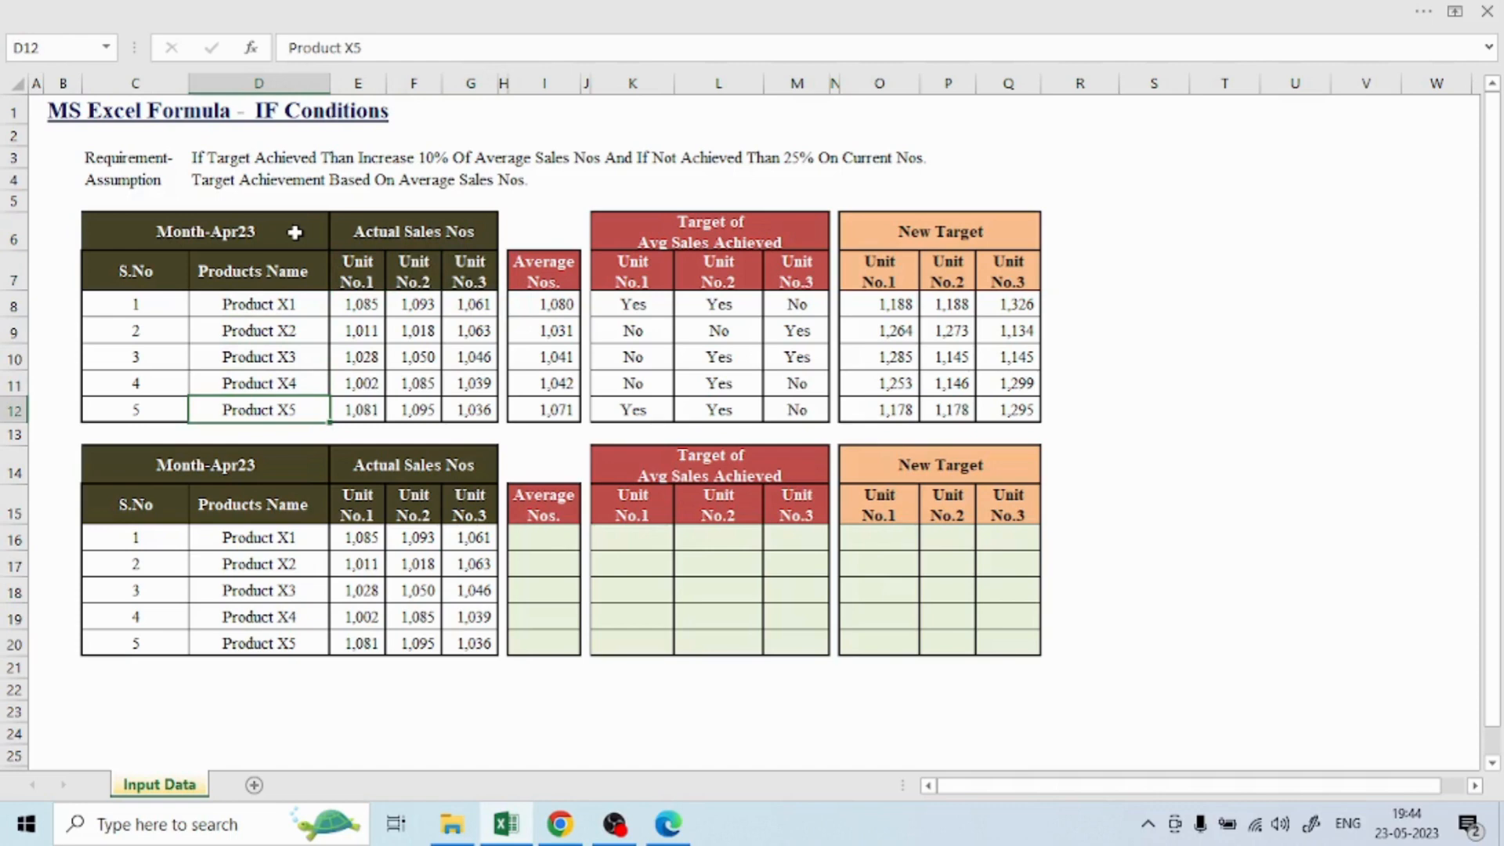
Examine Product X1's actual sales across the three units and the Average Nos. column in the upper table
{"action": "key", "text": "Up"}
{"action": "key", "text": "Up"}
{"action": "key", "text": "Up"}
{"action": "key", "text": "Right"}
{"action": "key", "text": "Right"}
{"action": "key", "text": "Up"}
{"action": "key", "text": "Left"}
{"action": "key", "text": "Right"}
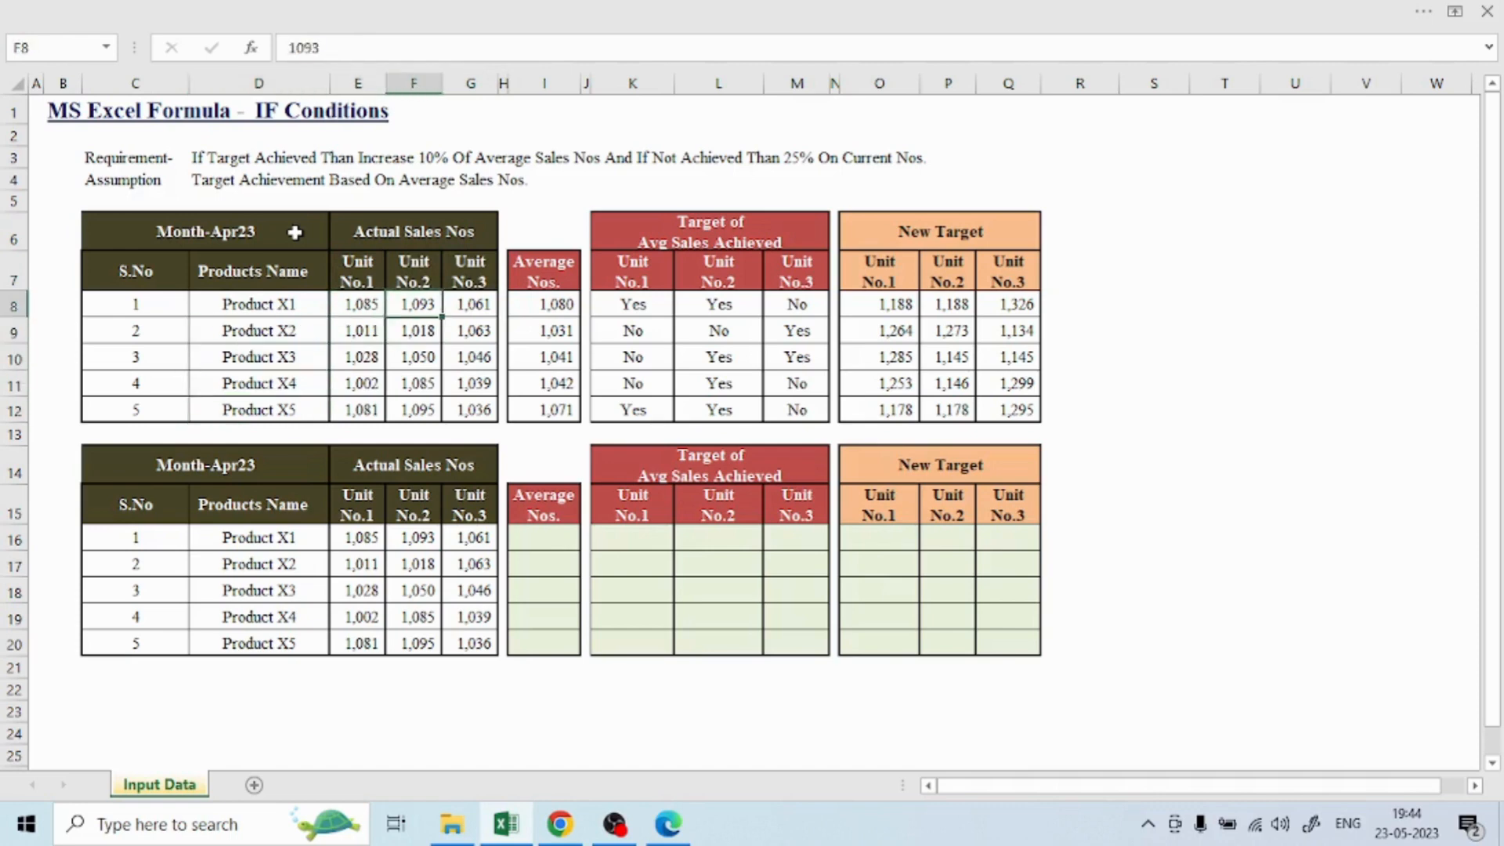
{"action": "key", "text": "Right"}
{"action": "key", "text": "Right"}
{"action": "key", "text": "Right"}
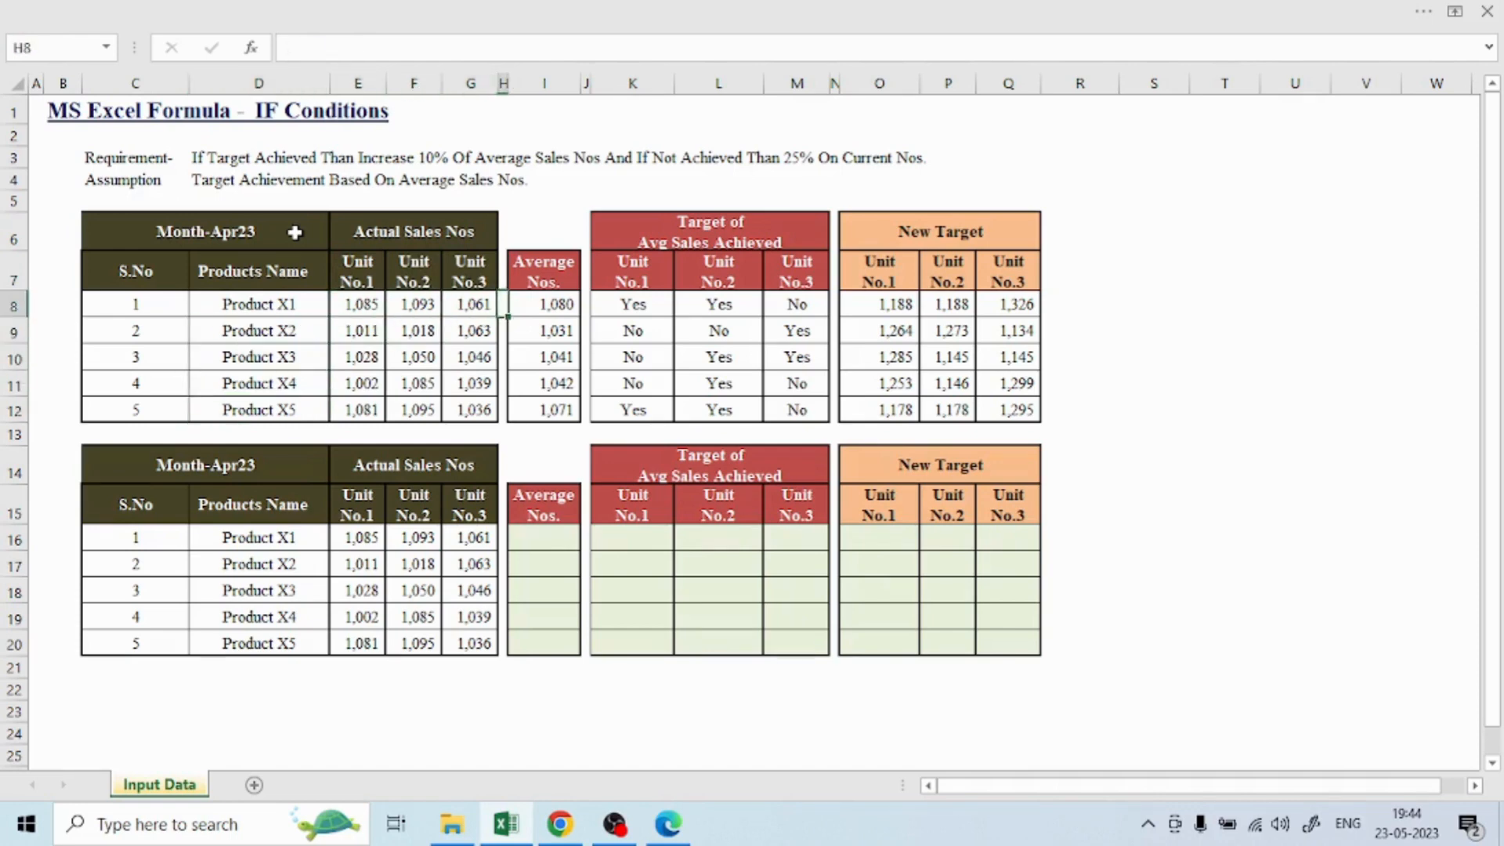
{"action": "key", "text": "shift+Down"}
{"action": "key", "text": "shift+Down"}
{"action": "key", "text": "shift+Down"}
{"action": "key", "text": "shift+Down"}
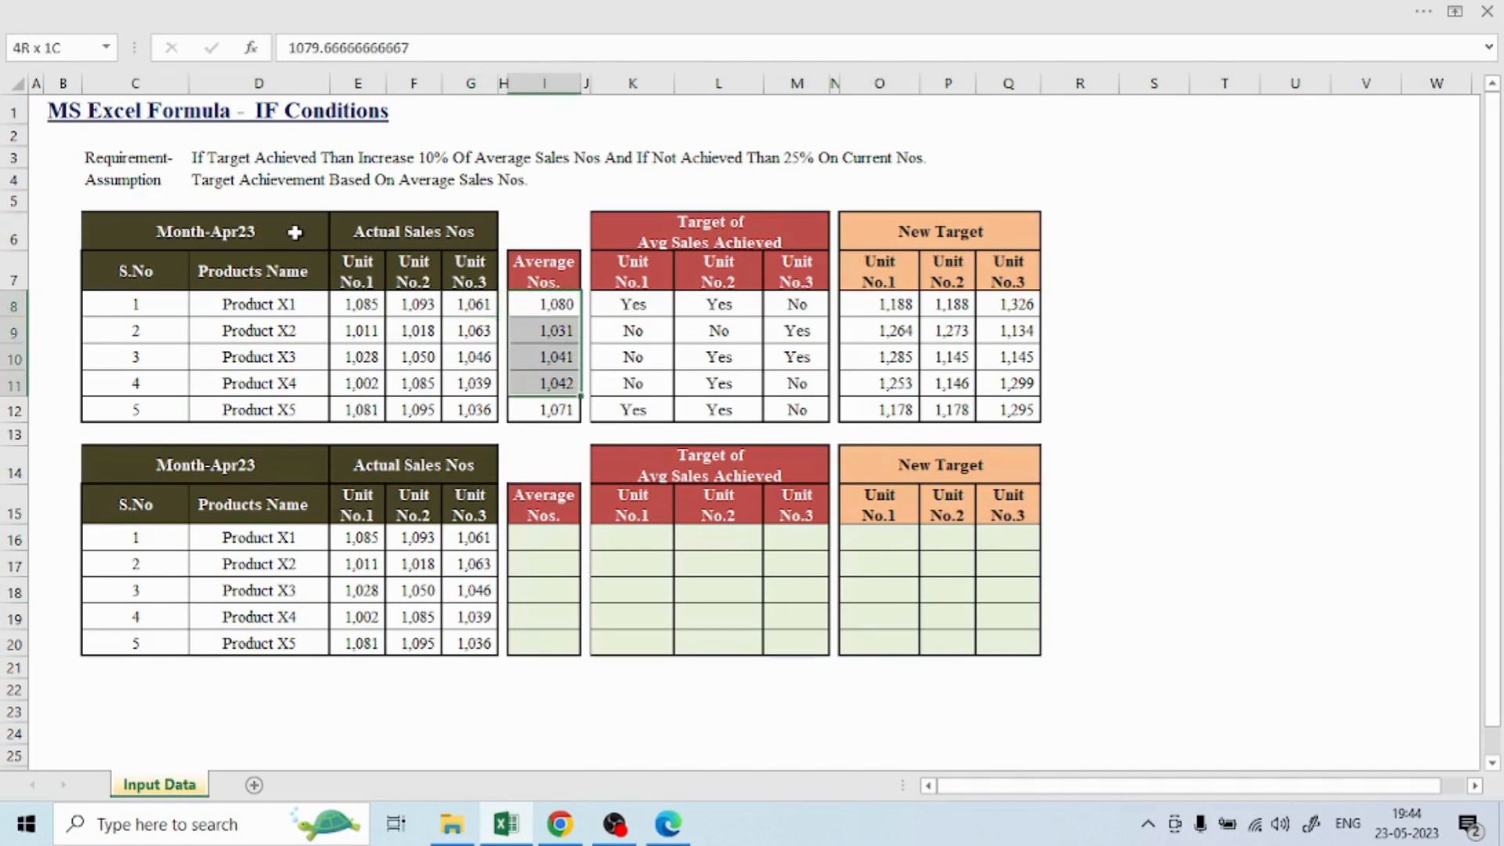
{"action": "key", "text": "shift+Up"}
{"action": "key", "text": "shift+Up"}
{"action": "key", "text": "shift+Up"}
{"action": "key", "text": "shift+Up"}
Compare Product X1's three unit sales in E8:G8 with its average in I8, and inspect the averages below it
{"action": "key", "text": "Left"}
{"action": "key", "text": "Left"}
{"action": "key", "text": "Left"}
{"action": "key", "text": "Left"}
{"action": "key", "text": "Left"}
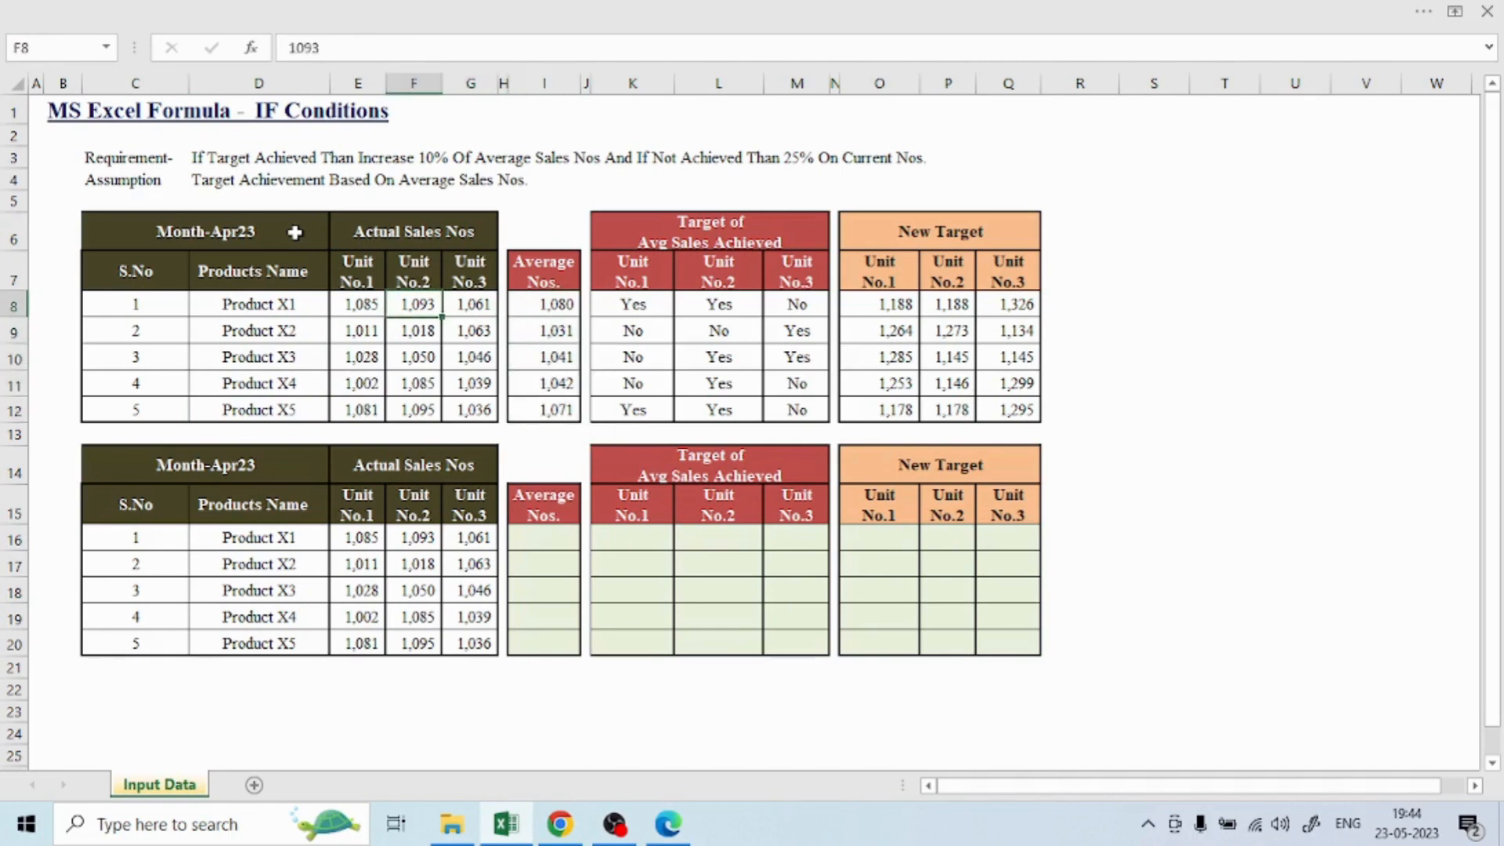
{"action": "key", "text": "Right"}
{"action": "key", "text": "shift+Right"}
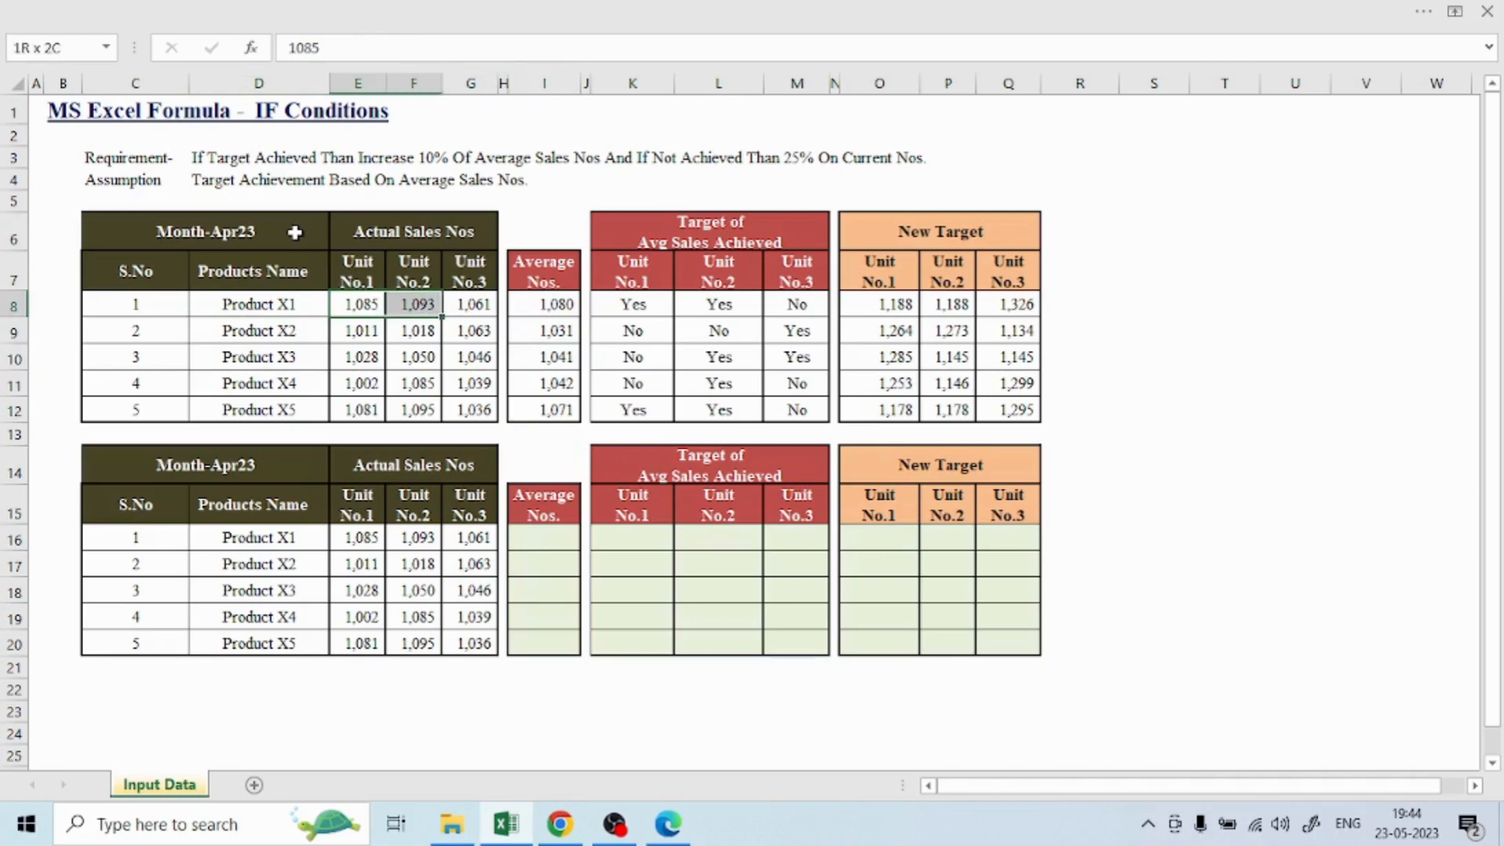
{"action": "key", "text": "shift+Right"}
{"action": "key", "text": "Right"}
{"action": "key", "text": "Right"}
{"action": "key", "text": "Right"}
{"action": "key", "text": "Right"}
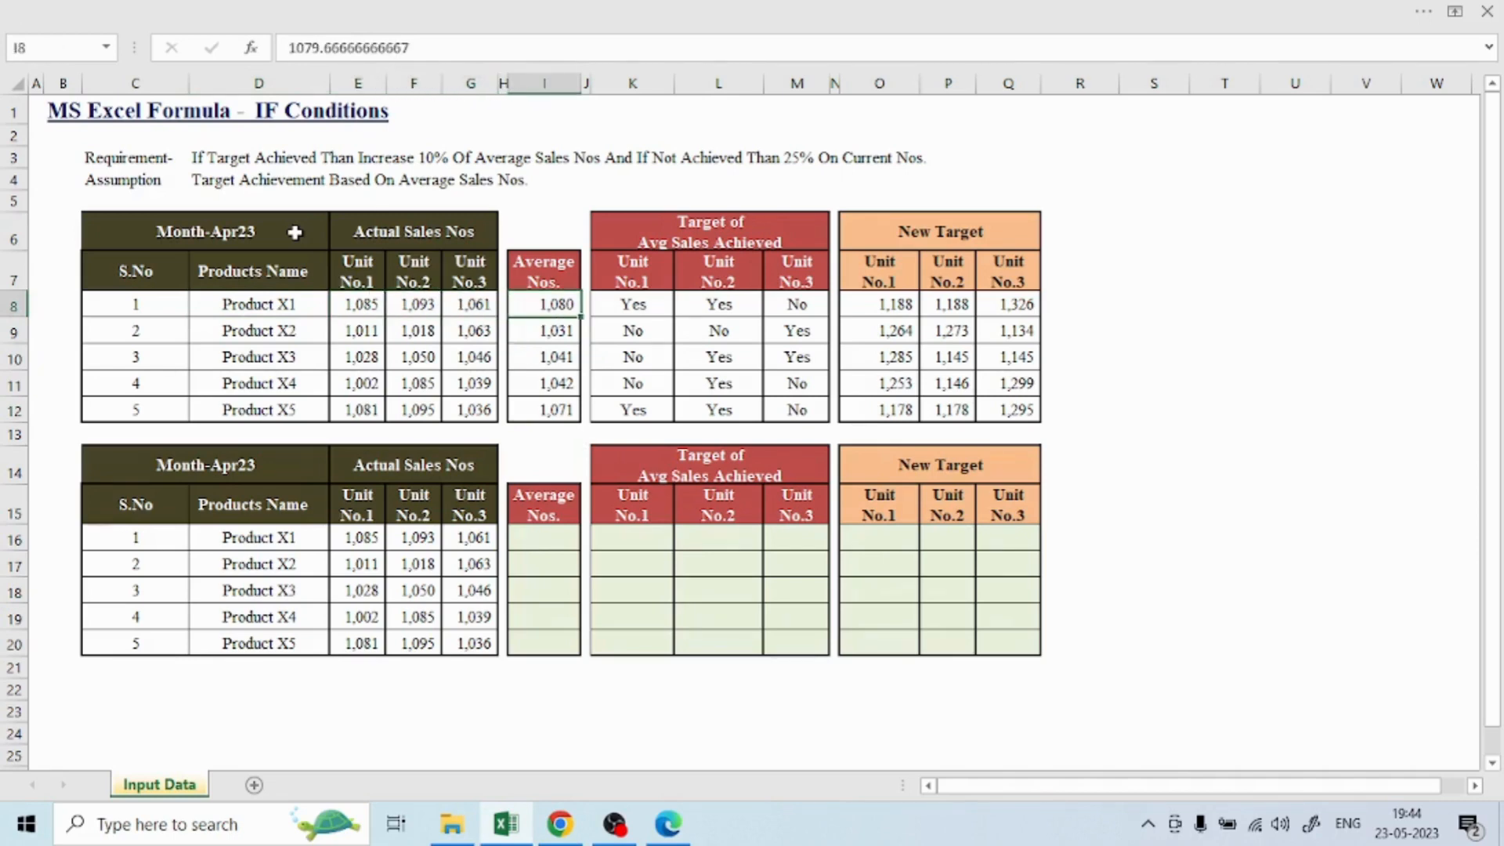
{"action": "key", "text": "Down"}
{"action": "key", "text": "Down"}
{"action": "key", "text": "Up"}
{"action": "key", "text": "Up"}
{"action": "key", "text": "Down"}
{"action": "key", "text": "Down"}
{"action": "key", "text": "Down"}
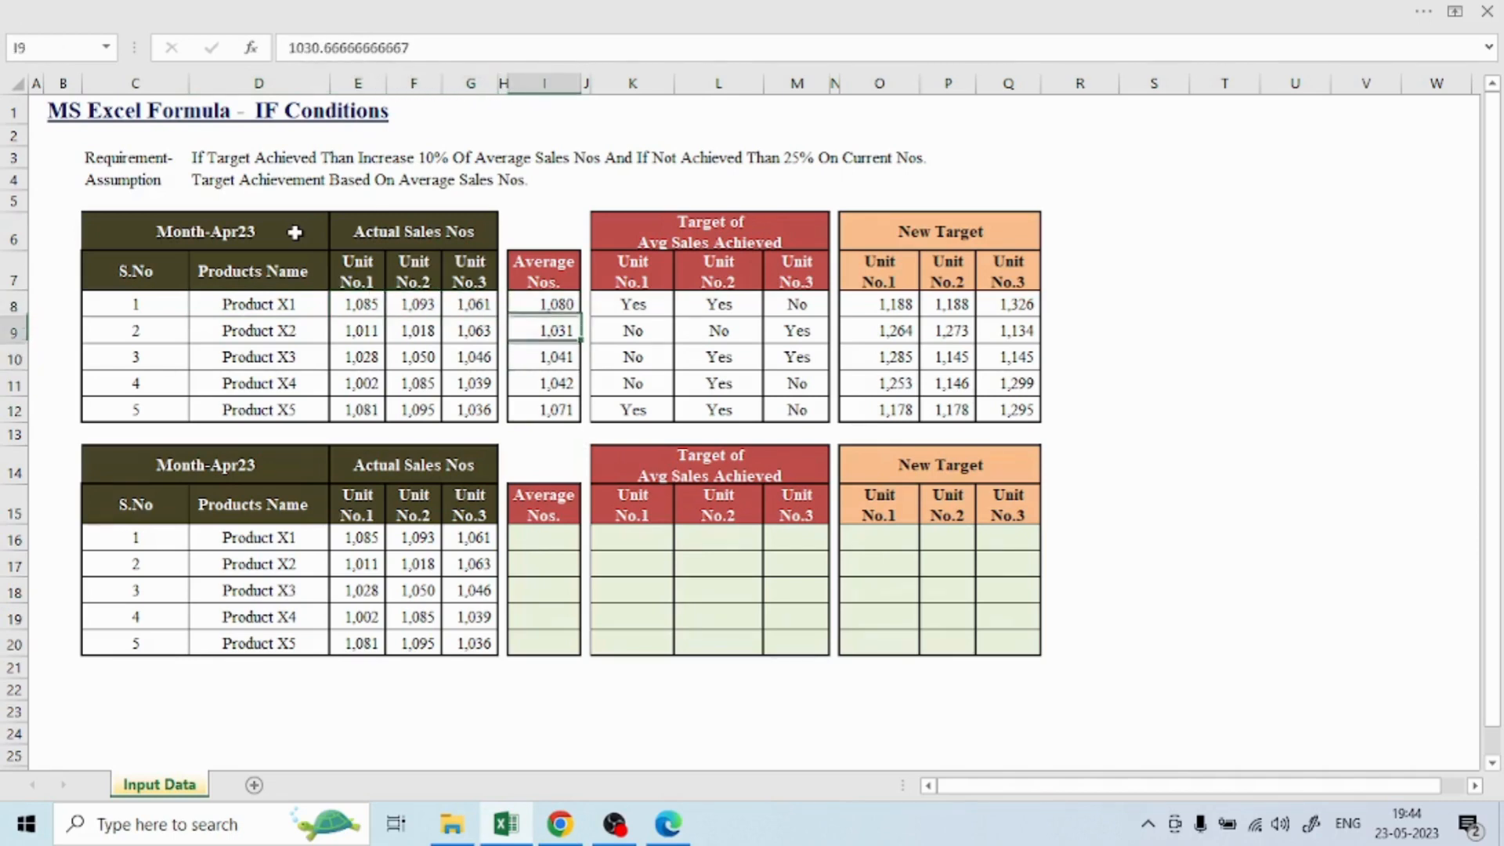
{"action": "key", "text": "Down"}
{"action": "key", "text": "Up"}
{"action": "key", "text": "Up"}
{"action": "key", "text": "Up"}
{"action": "key", "text": "Up"}
{"action": "key", "text": "Up"}
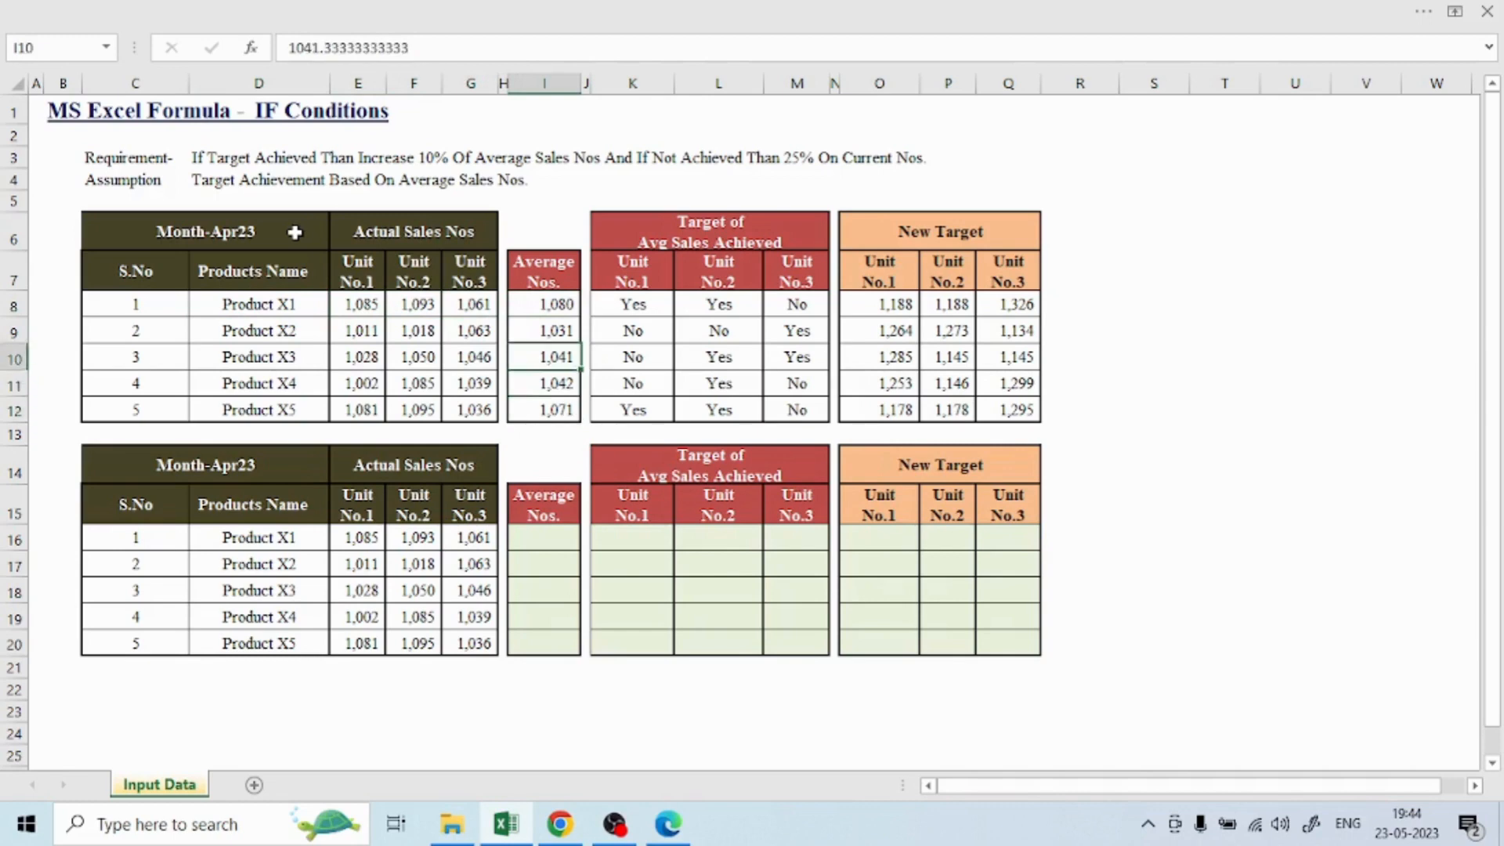
Inspect Product X1's target-achieved formulas in the upper table, starting at K8, and its Unit No.1 new-target formula in O8
{"action": "key", "text": "Right"}
{"action": "key", "text": "Right"}
{"action": "key", "text": "Up"}
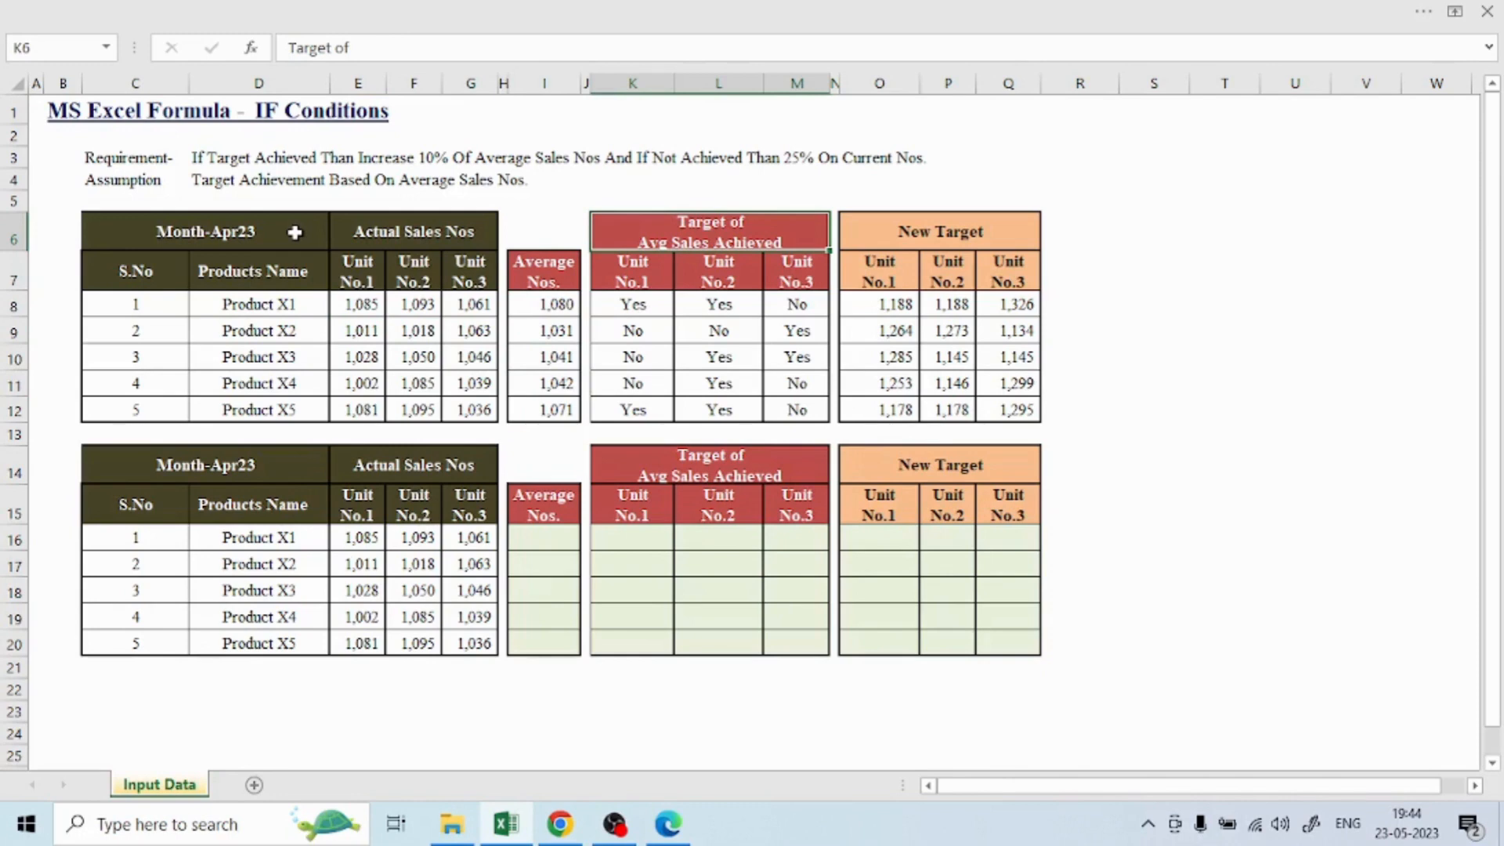
{"action": "key", "text": "Down"}
{"action": "key", "text": "Down"}
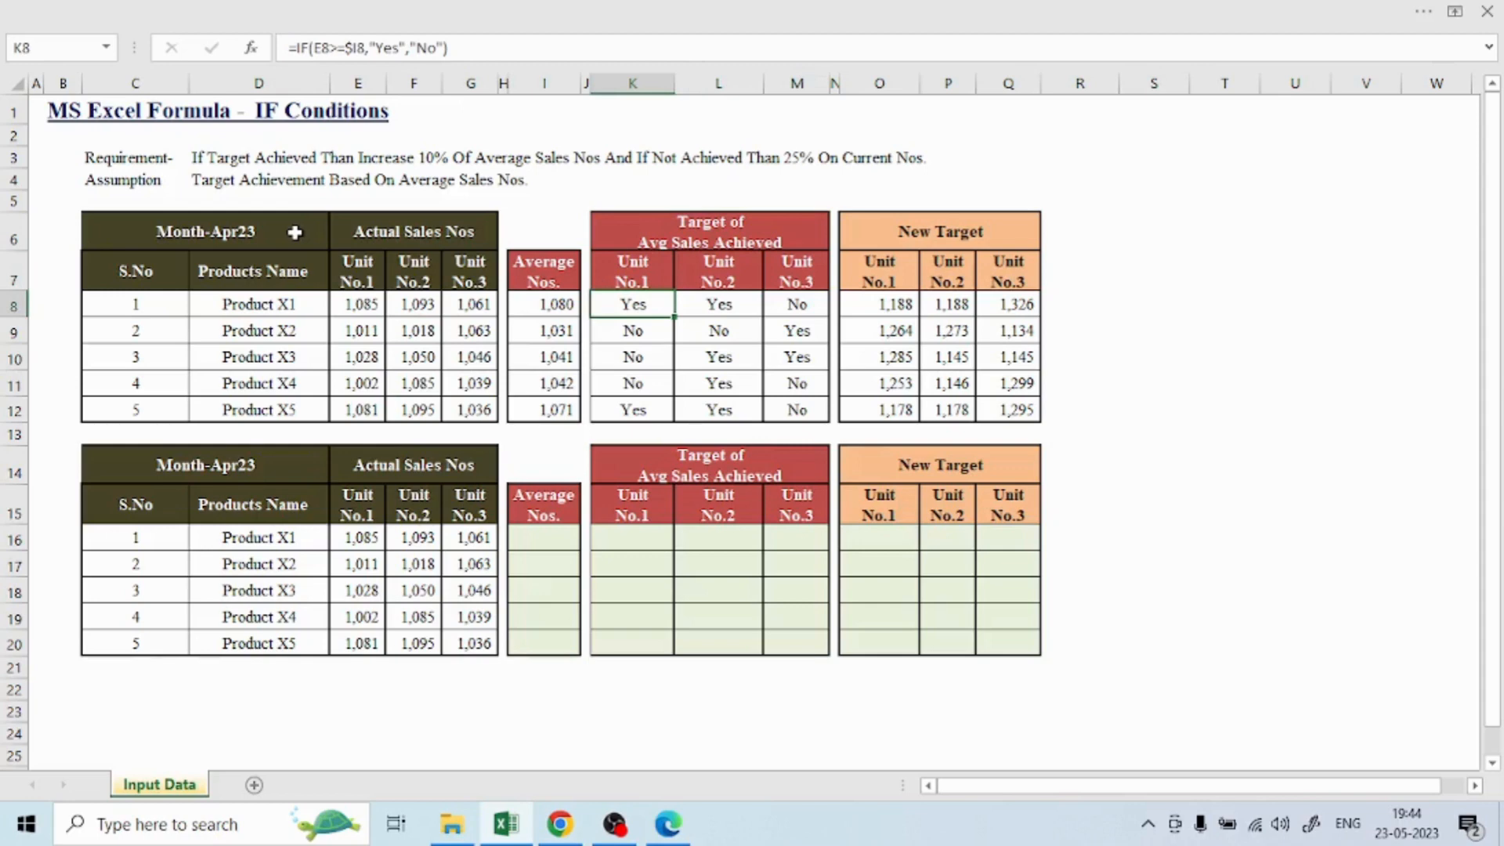
{"action": "key", "text": "Right"}
{"action": "key", "text": "Right"}
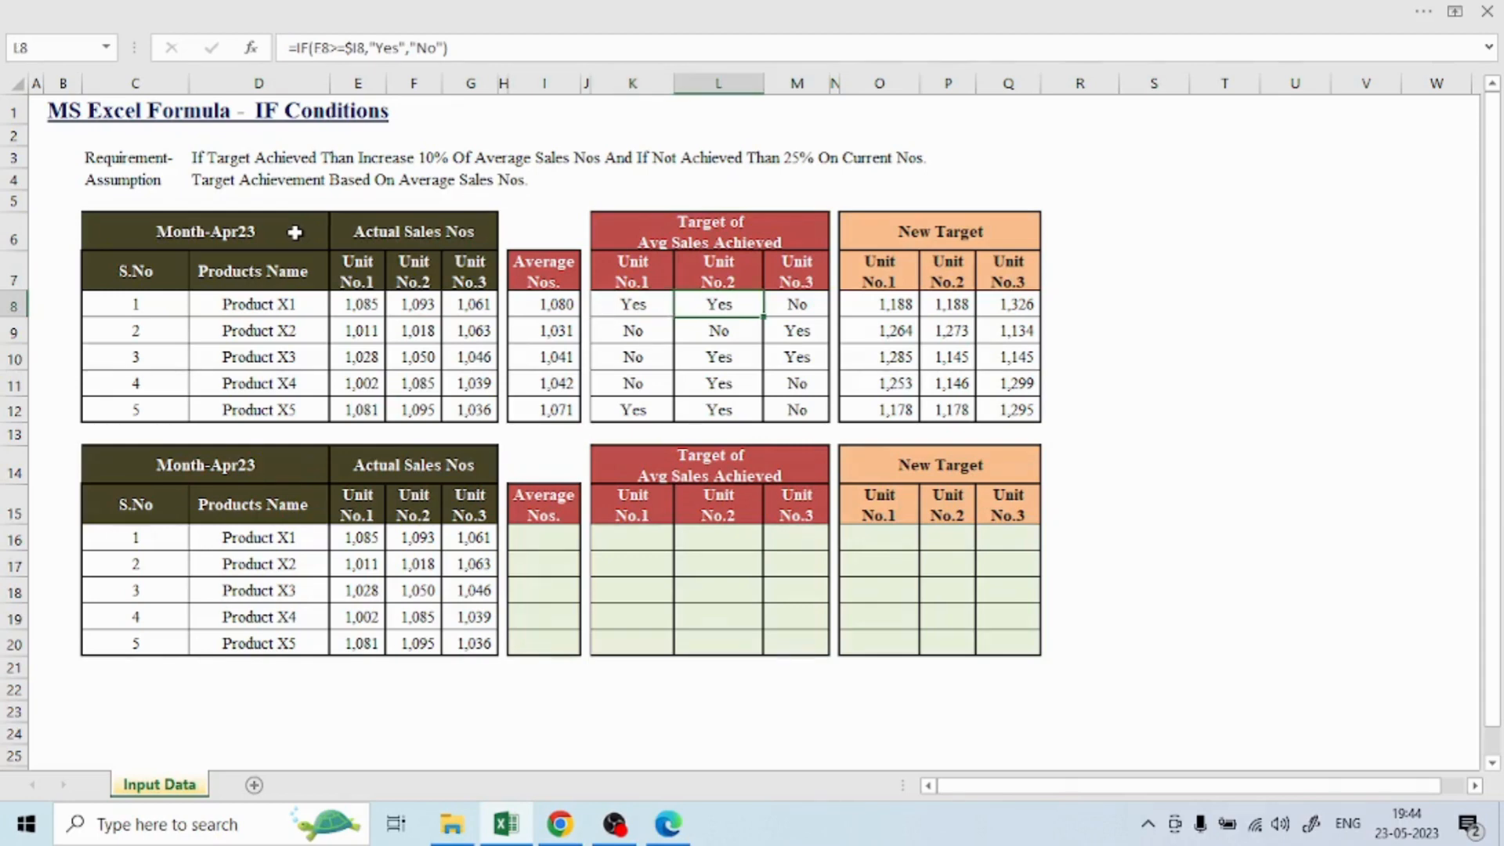
{"action": "key", "text": "Left"}
{"action": "key", "text": "Left"}
{"action": "key", "text": "Right"}
{"action": "key", "text": "Right"}
{"action": "key", "text": "Right"}
{"action": "key", "text": "Right"}
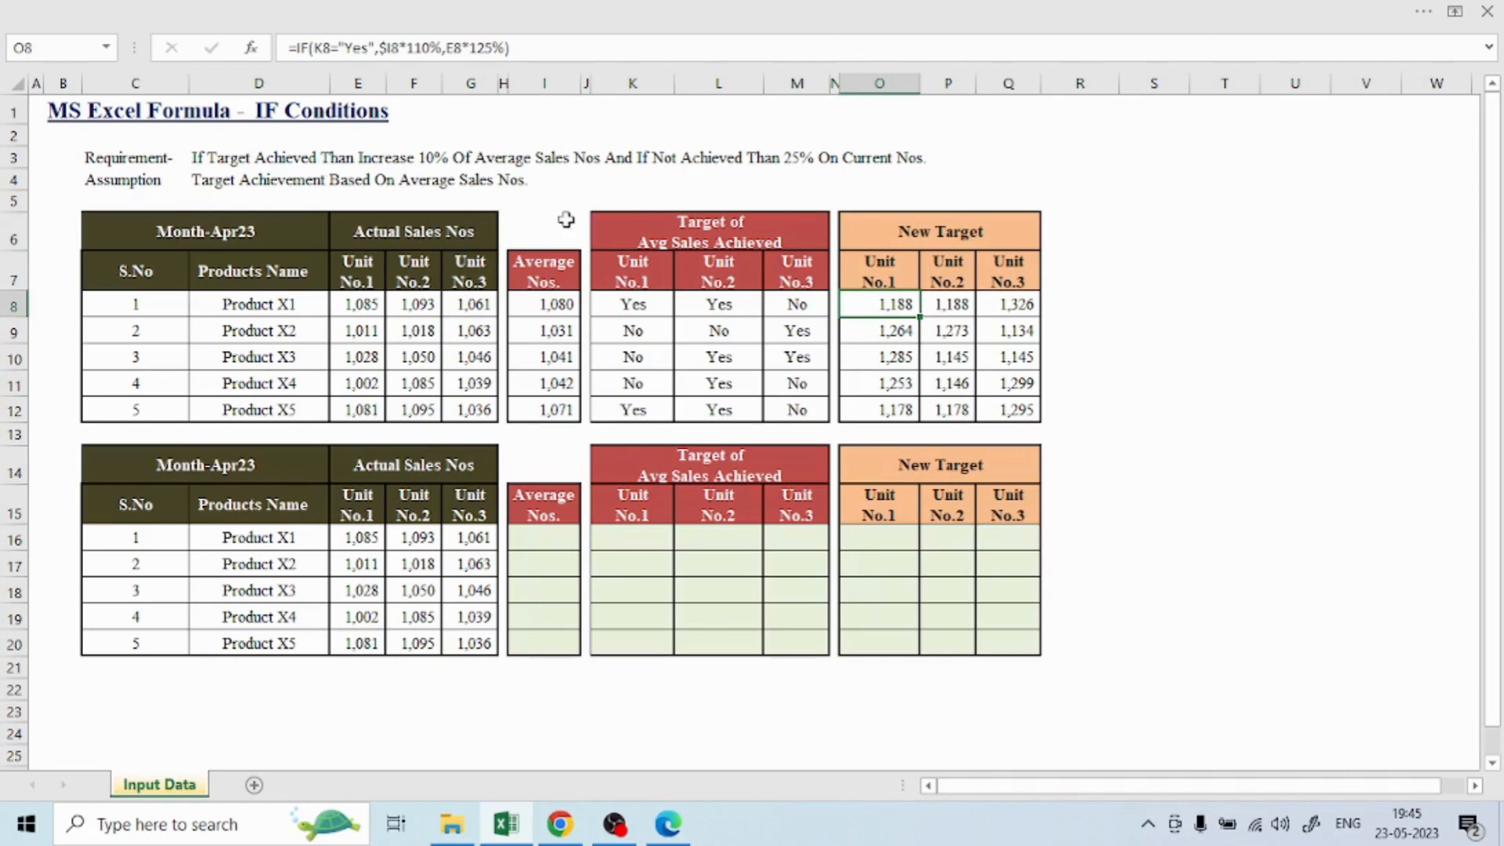
Check Product X1's average in I8 and highlight the actual sales block E7:G12 for review
{"action": "left_click", "coordinate": [561, 302]}
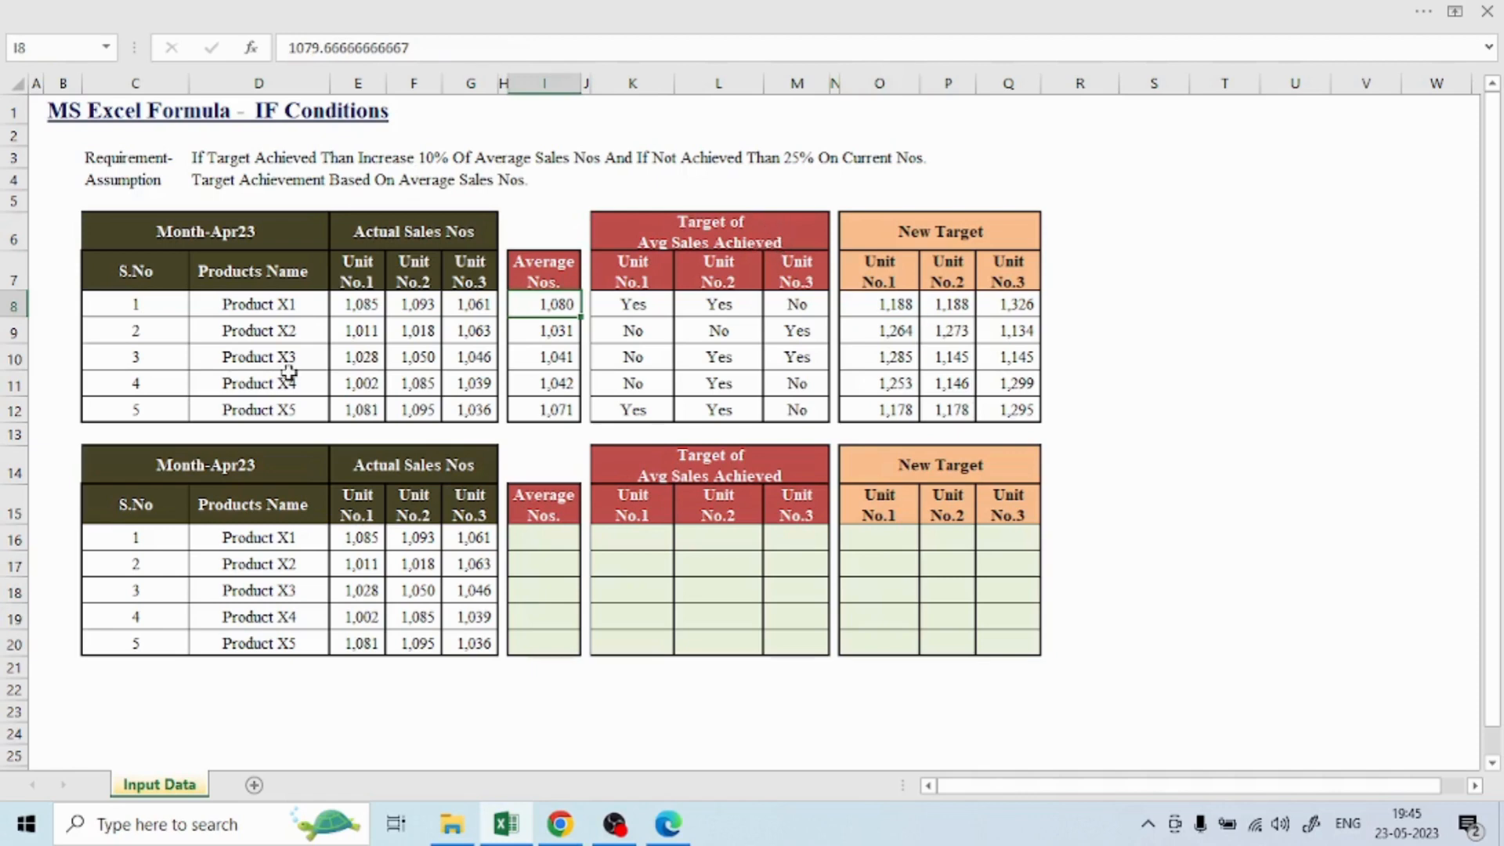
{"action": "left_click", "coordinate": [361, 309]}
{"action": "key", "text": "Up"}
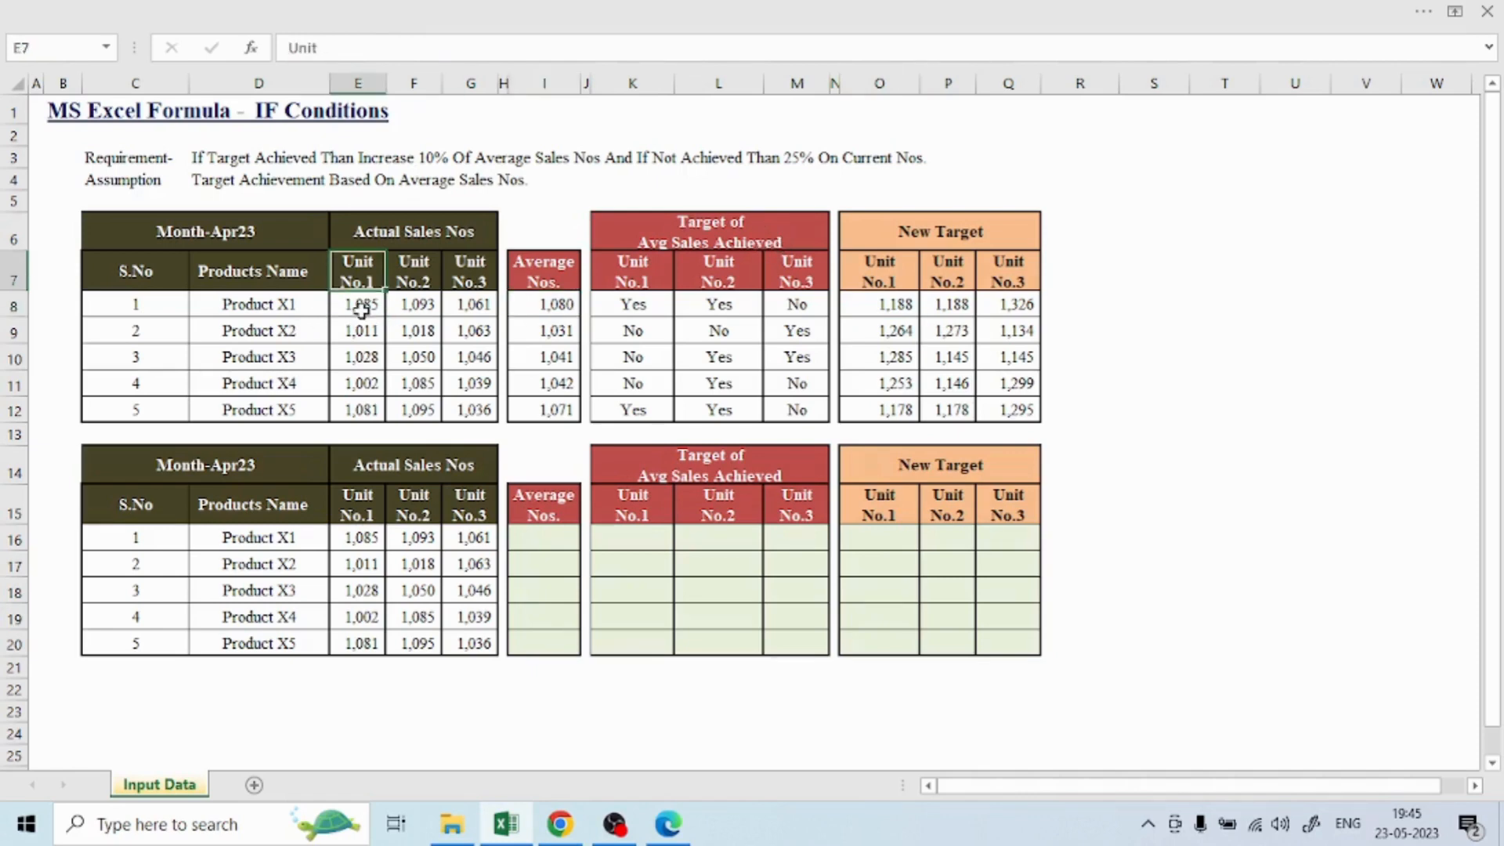
{"action": "key", "text": "shift+Right"}
{"action": "key", "text": "shift+Right"}
{"action": "key", "text": "shift+Down"}
{"action": "key", "text": "shift+Down"}
{"action": "key", "text": "shift+Down"}
{"action": "key", "text": "shift+Down"}
{"action": "key", "text": "shift+Down"}
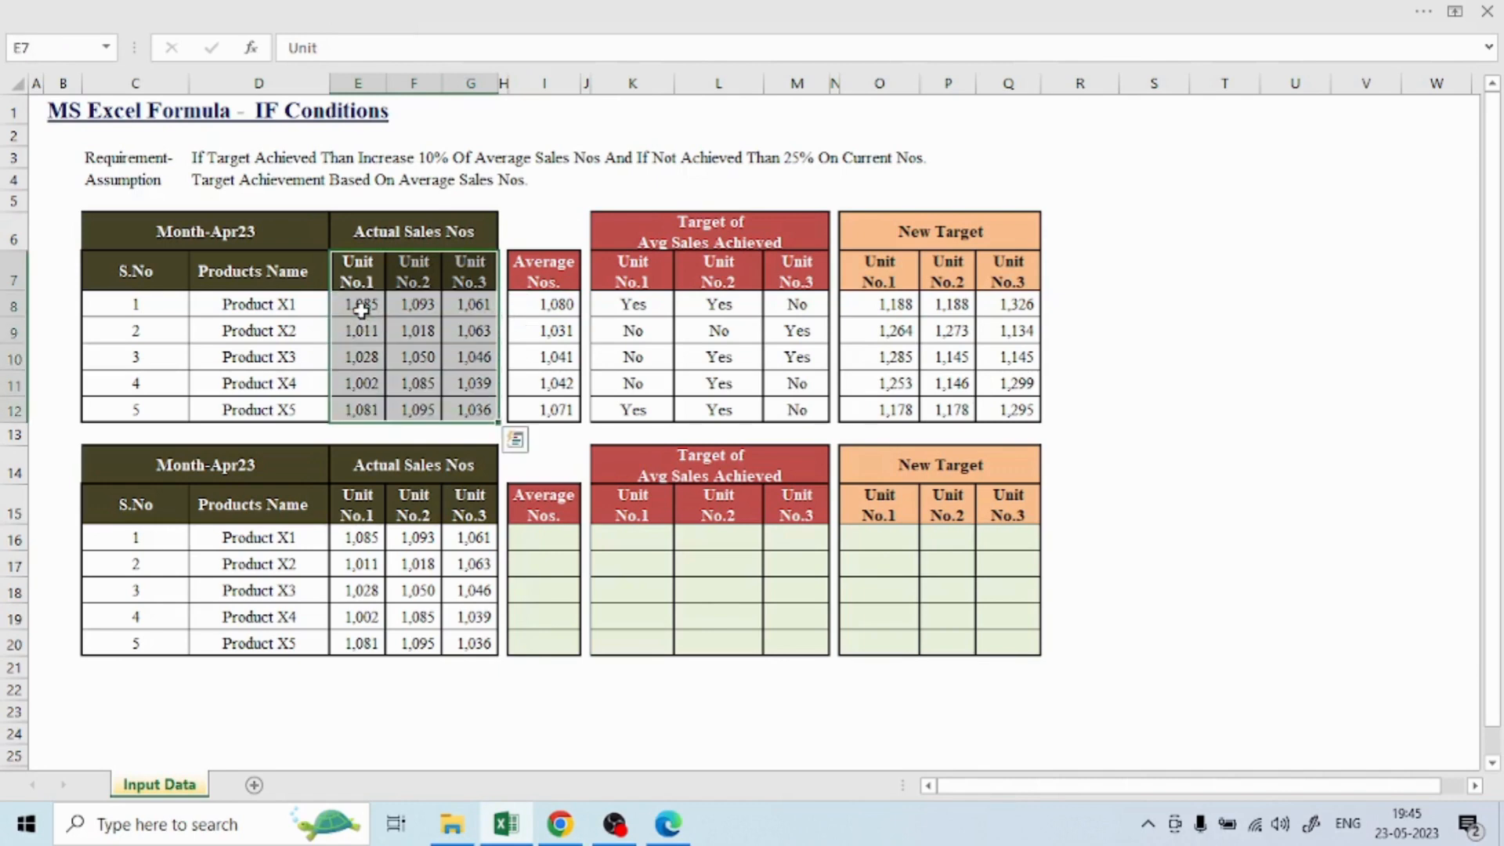
Examine the upper table's New Target section and trace Product X1's row back toward its target-achieved cells
{"action": "key", "text": "Right"}
{"action": "key", "text": "Right"}
{"action": "key", "text": "Right"}
{"action": "key", "text": "Right"}
{"action": "key", "text": "Right"}
{"action": "key", "text": "Right"}
{"action": "key", "text": "Right"}
{"action": "key", "text": "Right"}
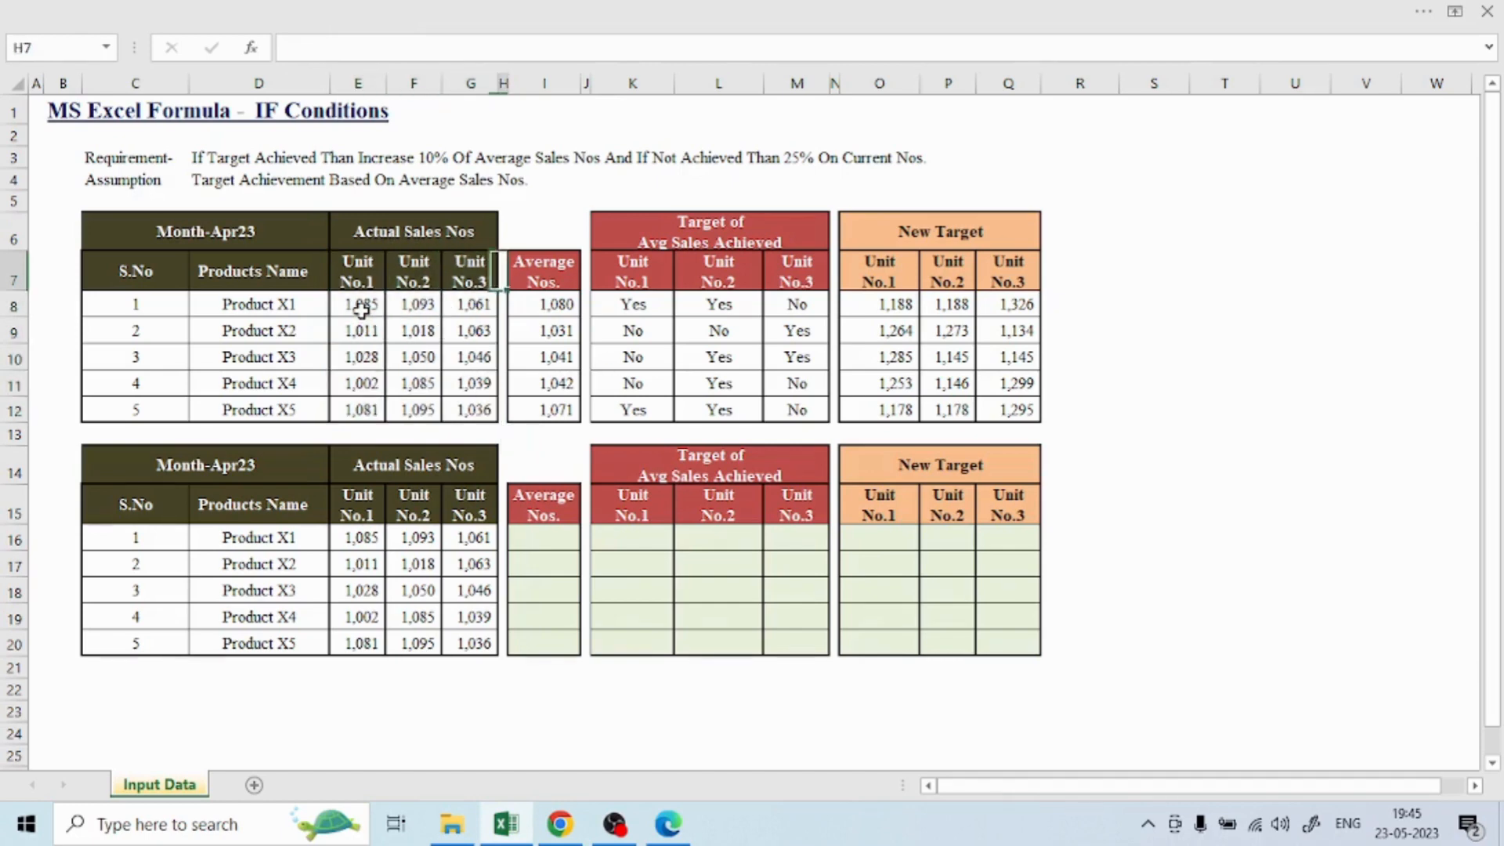
{"action": "key", "text": "Right"}
{"action": "key", "text": "Right"}
{"action": "key", "text": "Up"}
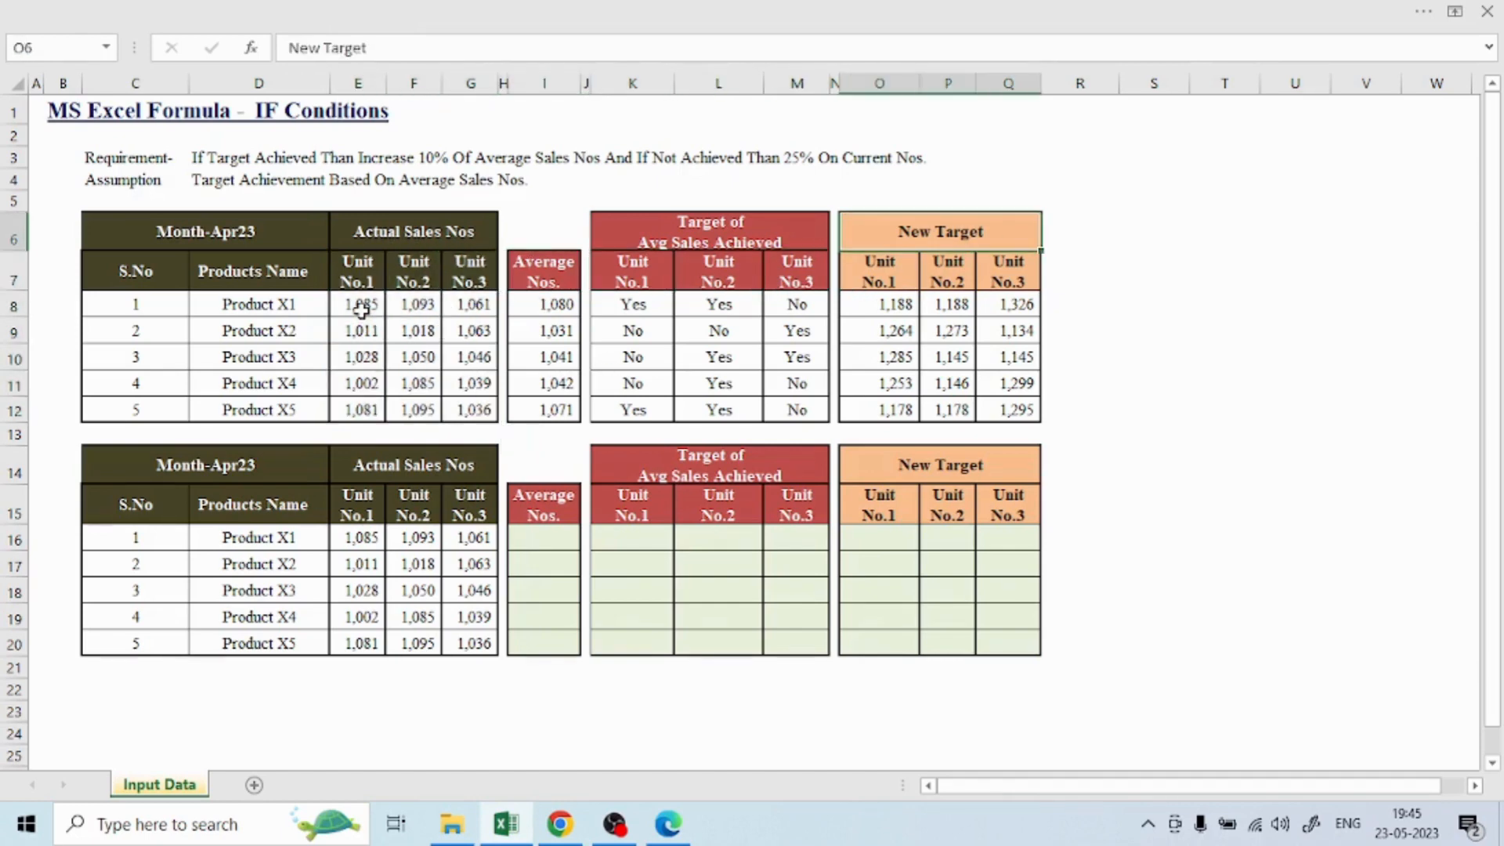
{"action": "key", "text": "Down"}
{"action": "key", "text": "Down"}
{"action": "key", "text": "Left"}
{"action": "key", "text": "Left"}
{"action": "key", "text": "Left"}
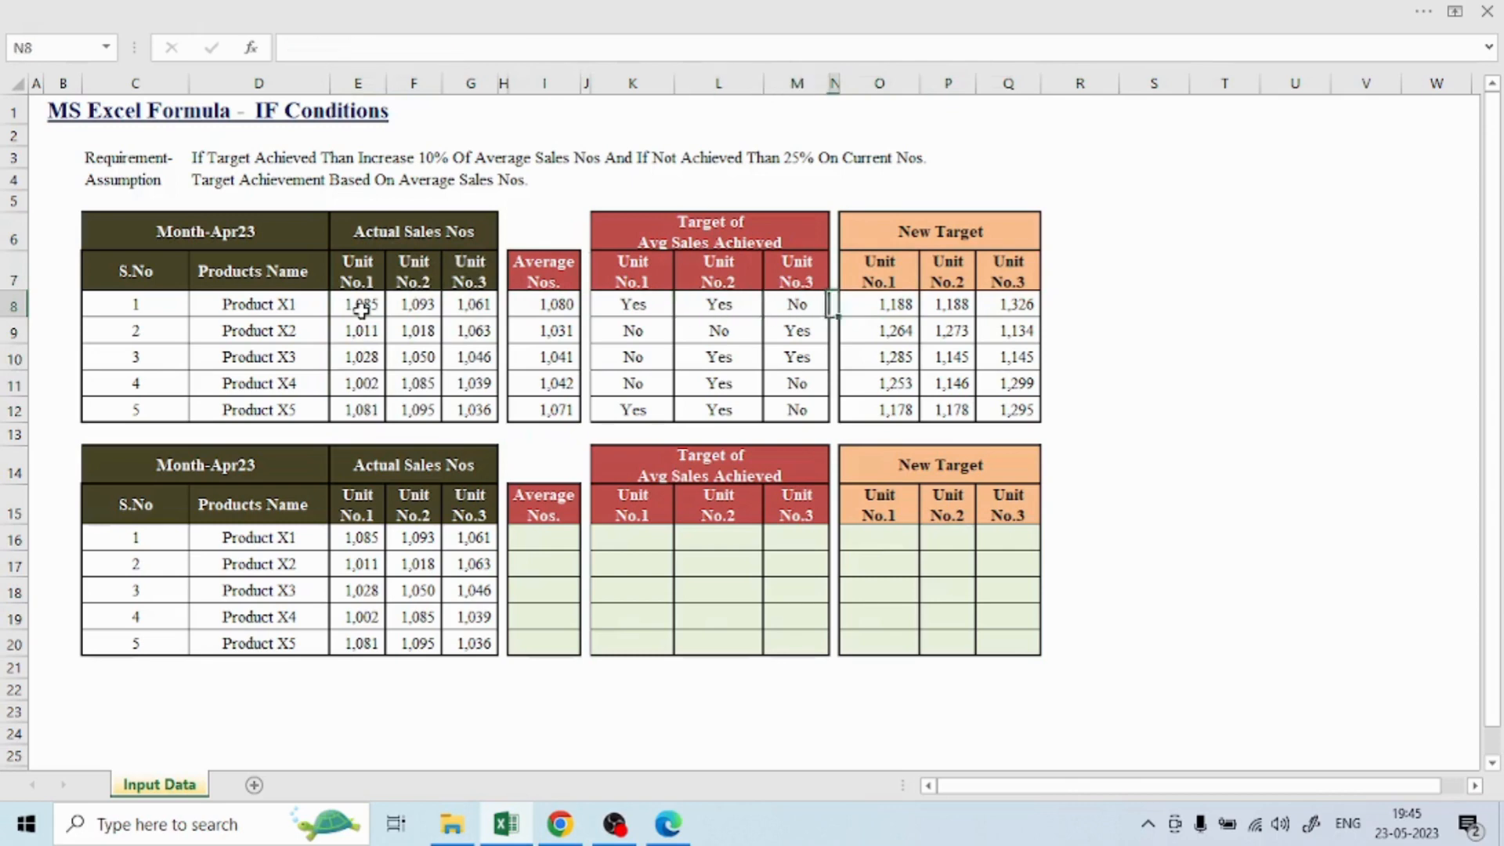
Enter a scratch formula =I8-E8 in S8 to compare Product X1's average with its Unit No.1 sales
{"action": "key", "text": "Right"}
{"action": "key", "text": "Right"}
{"action": "key", "text": "Right"}
{"action": "key", "text": "Right"}
{"action": "key", "text": "Right"}
{"action": "key", "text": "Right"}
{"action": "key", "text": "Right"}
{"action": "type", "text": "="}
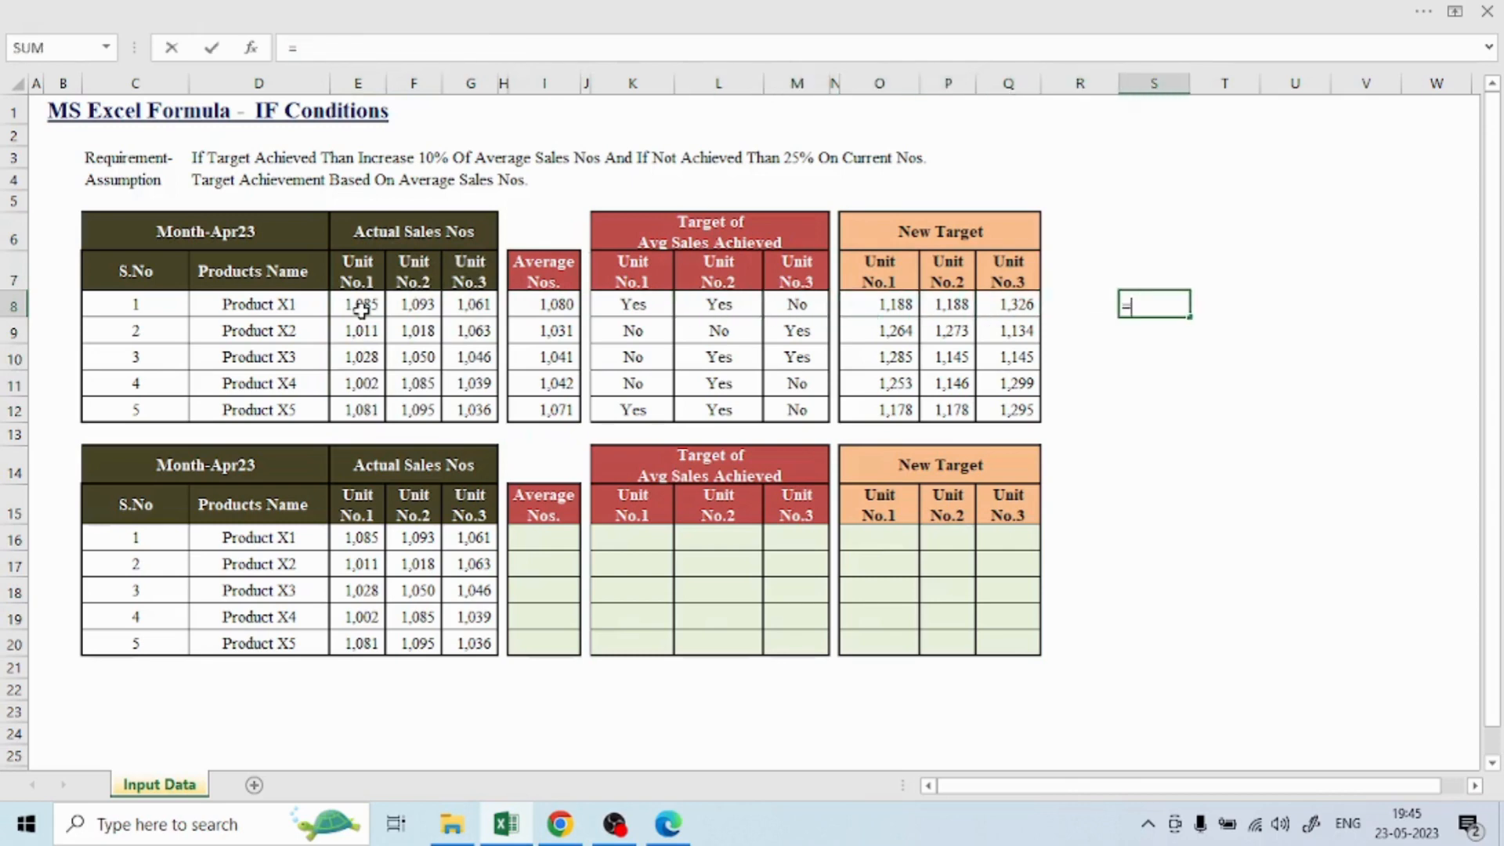
{"action": "key", "text": "Left"}
{"action": "key", "text": "Left"}
{"action": "key", "text": "Left"}
{"action": "key", "text": "Left"}
{"action": "key", "text": "Left"}
{"action": "key", "text": "Left"}
{"action": "key", "text": "Left"}
{"action": "key", "text": "Left"}
{"action": "key", "text": "Left"}
{"action": "key", "text": "Left"}
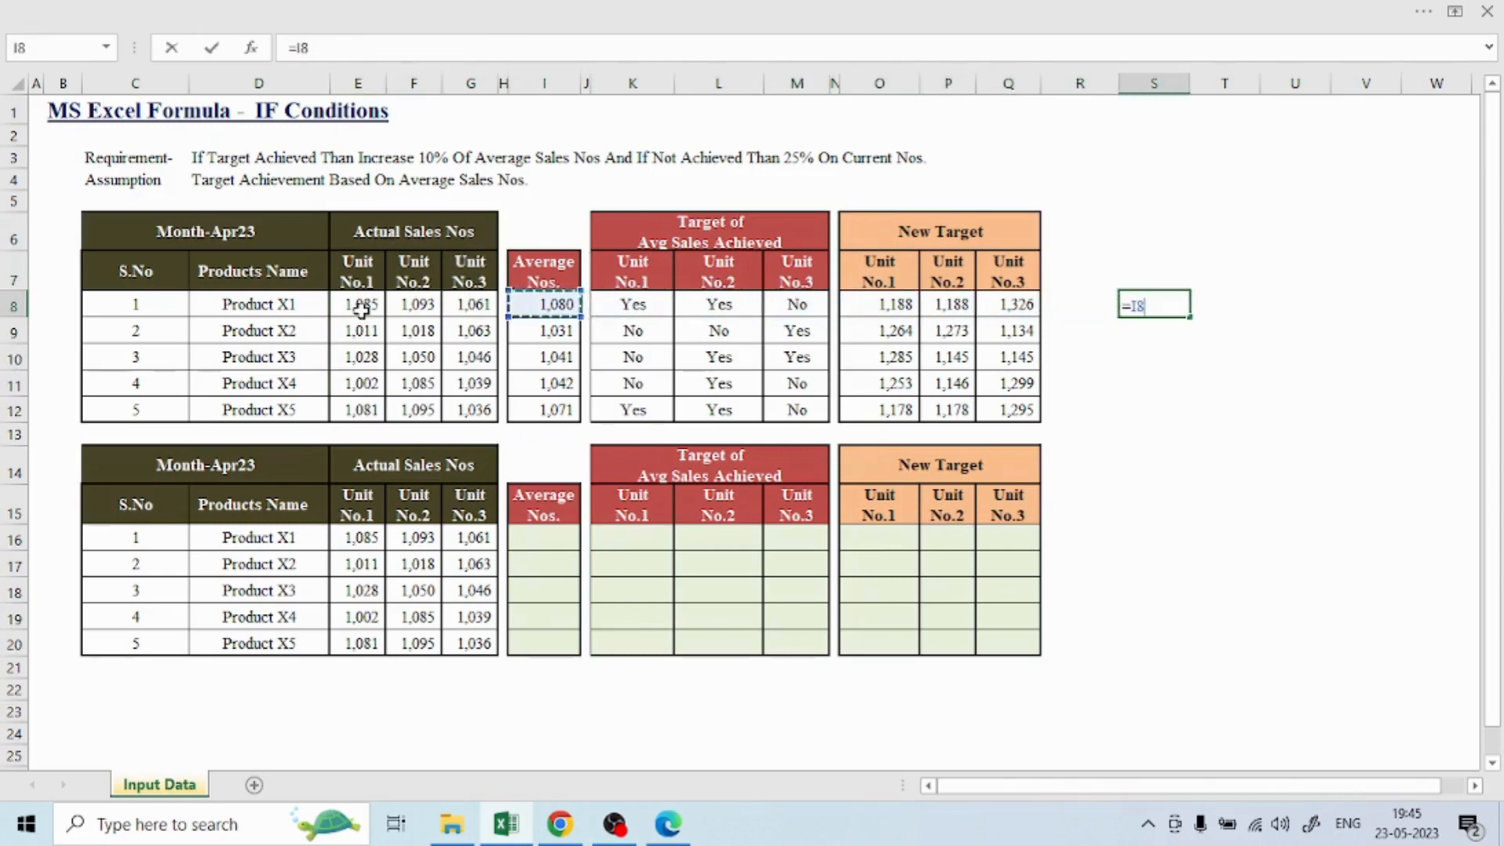
{"action": "type", "text": "-"}
{"action": "key", "text": "Left"}
{"action": "key", "text": "Left"}
{"action": "key", "text": "Left"}
{"action": "key", "text": "Left"}
{"action": "key", "text": "Left"}
{"action": "key", "text": "Left"}
{"action": "key", "text": "Left"}
{"action": "key", "text": "Left"}
{"action": "key", "text": "Left"}
{"action": "key", "text": "Left"}
{"action": "key", "text": "Left"}
{"action": "key", "text": "Left"}
{"action": "key", "text": "Left"}
{"action": "key", "text": "Left"}
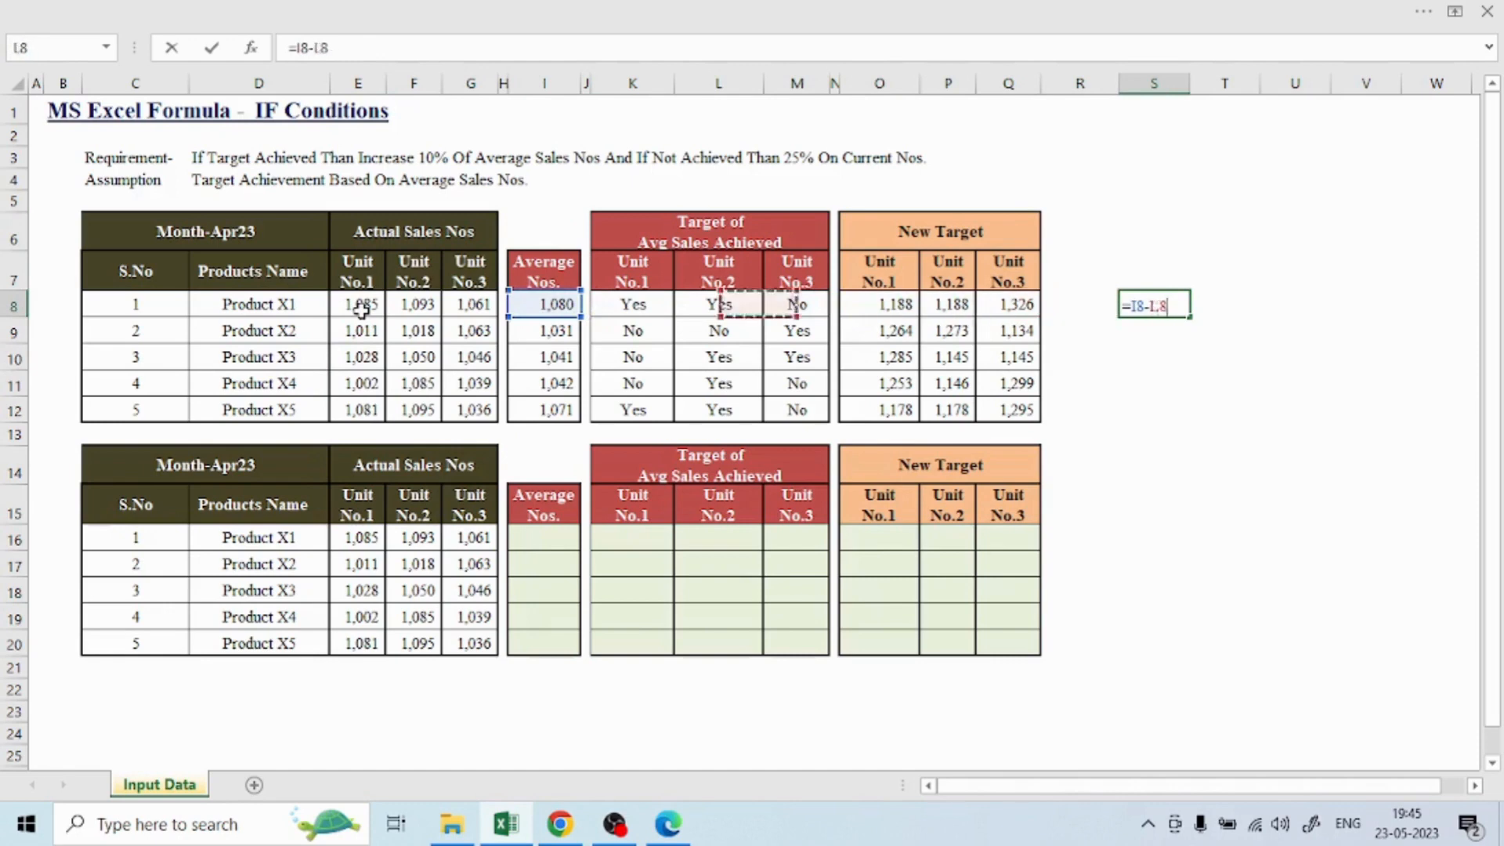
{"action": "key", "text": "ctrl+Return"}
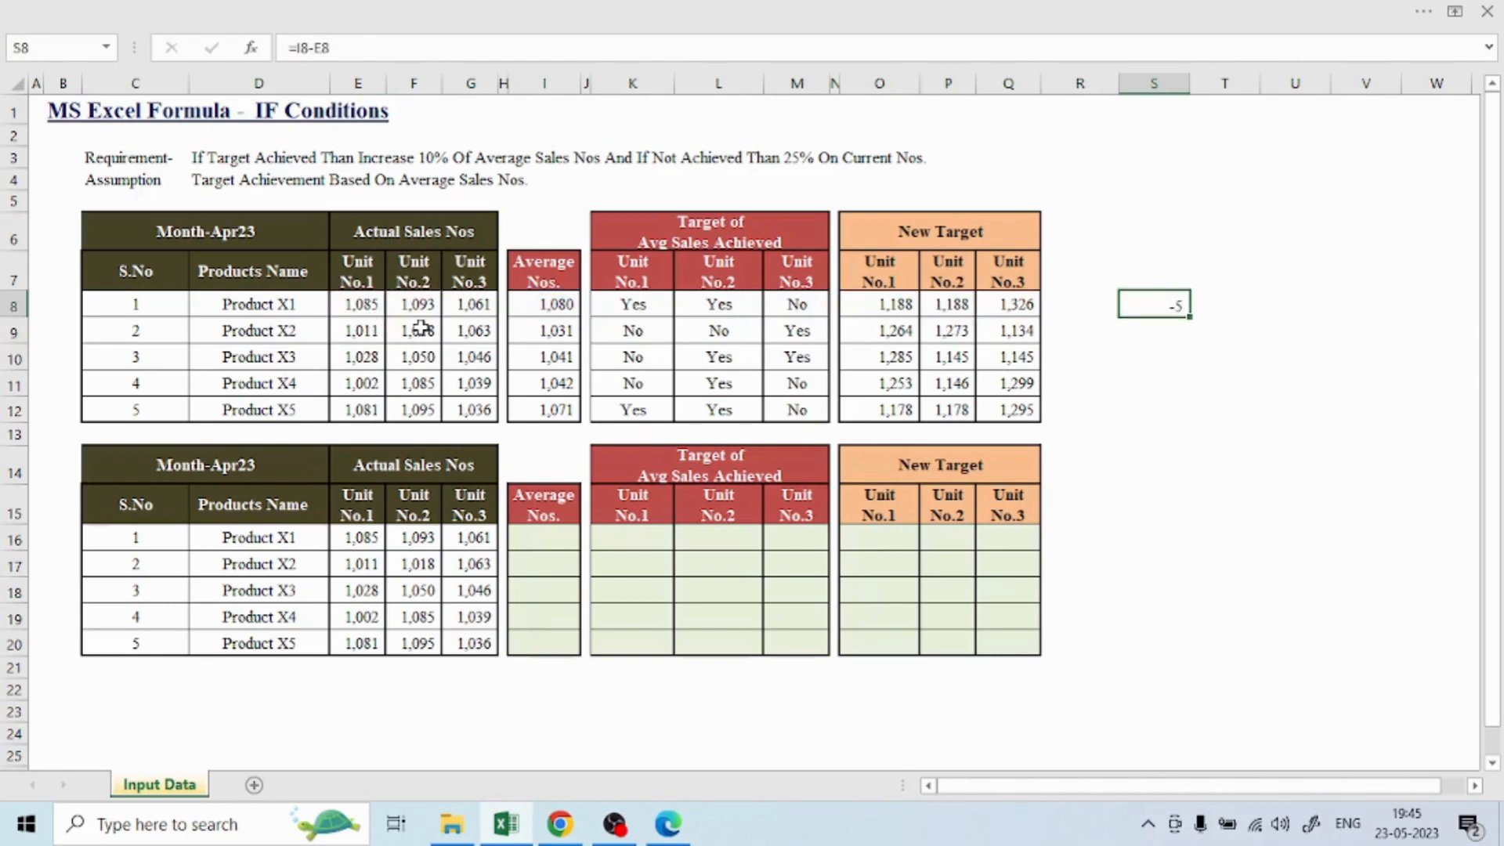
Calculate 10% of Product X1's average in T8 with the formula =I8*10%
{"action": "key", "text": "Right"}
{"action": "type", "text": "="}
{"action": "key", "text": "Left"}
{"action": "key", "text": "Left"}
{"action": "key", "text": "Left"}
{"action": "key", "text": "Left"}
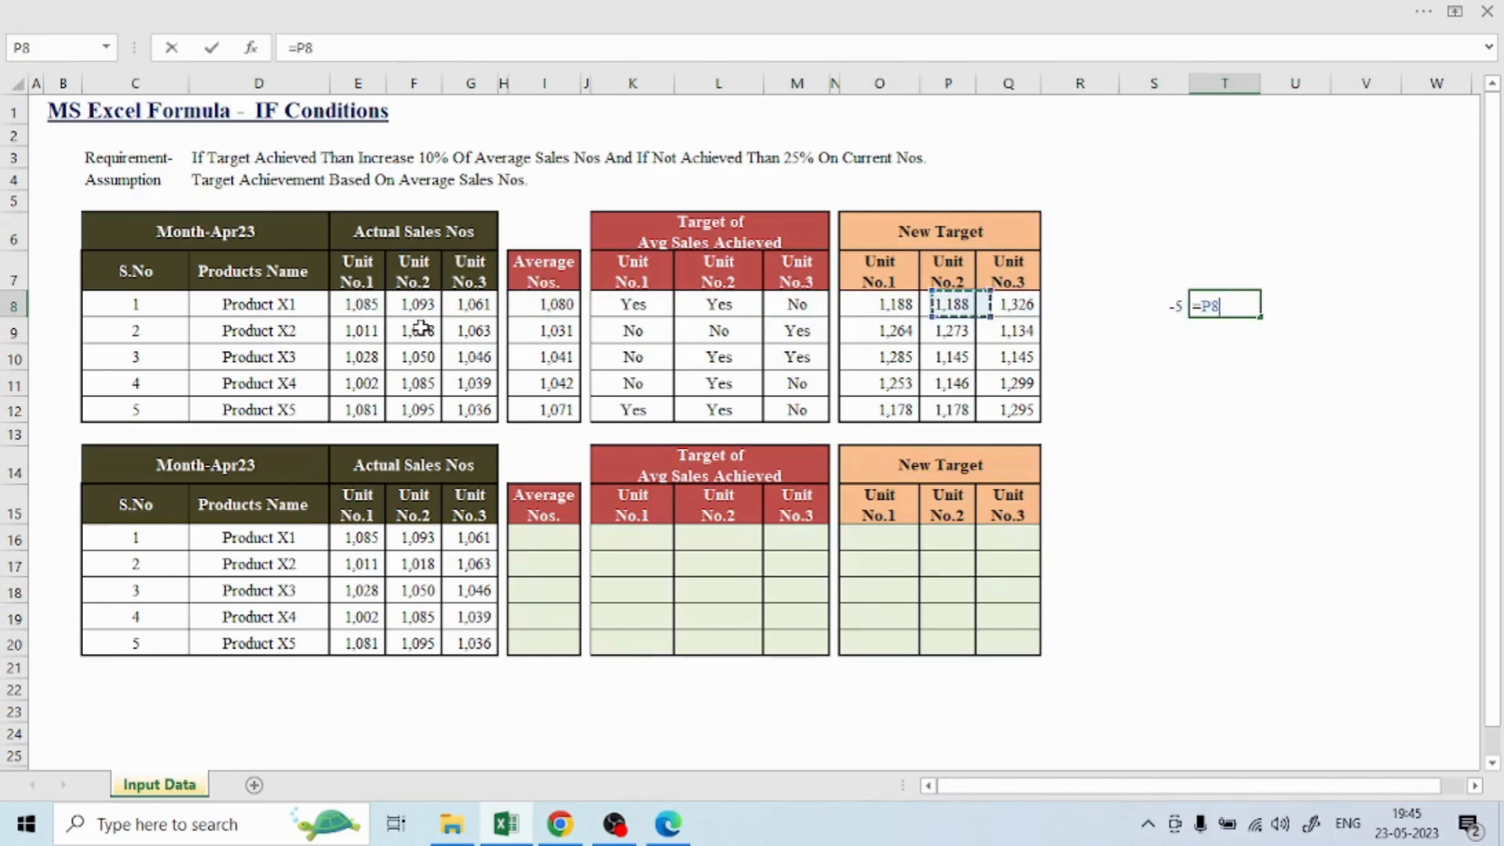
{"action": "key", "text": "Left"}
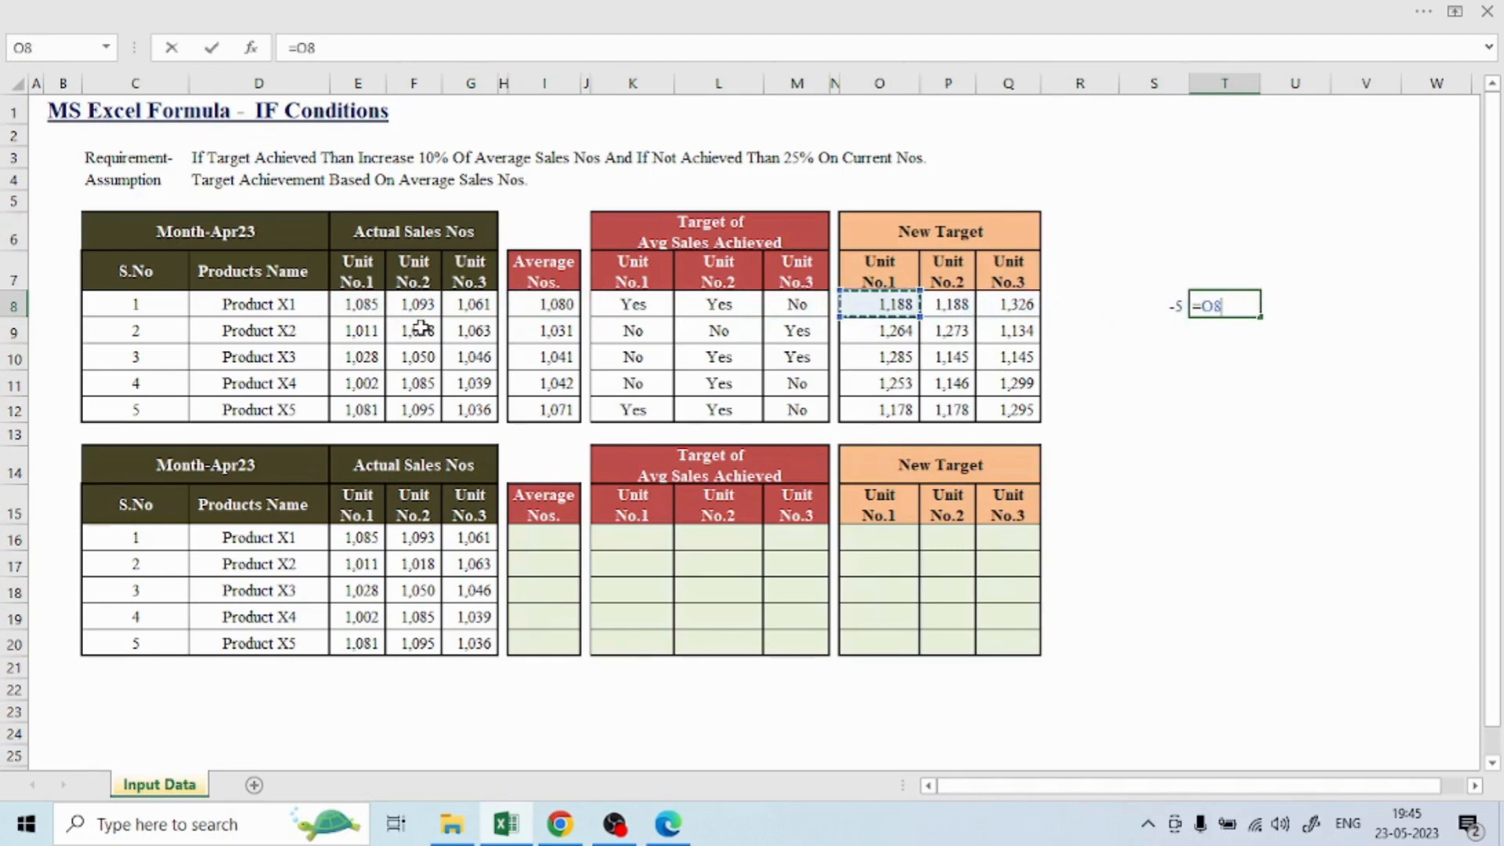
{"action": "key", "text": "Left"}
{"action": "key", "text": "Left"}
{"action": "key", "text": "Left"}
{"action": "key", "text": "Left"}
{"action": "key", "text": "Left"}
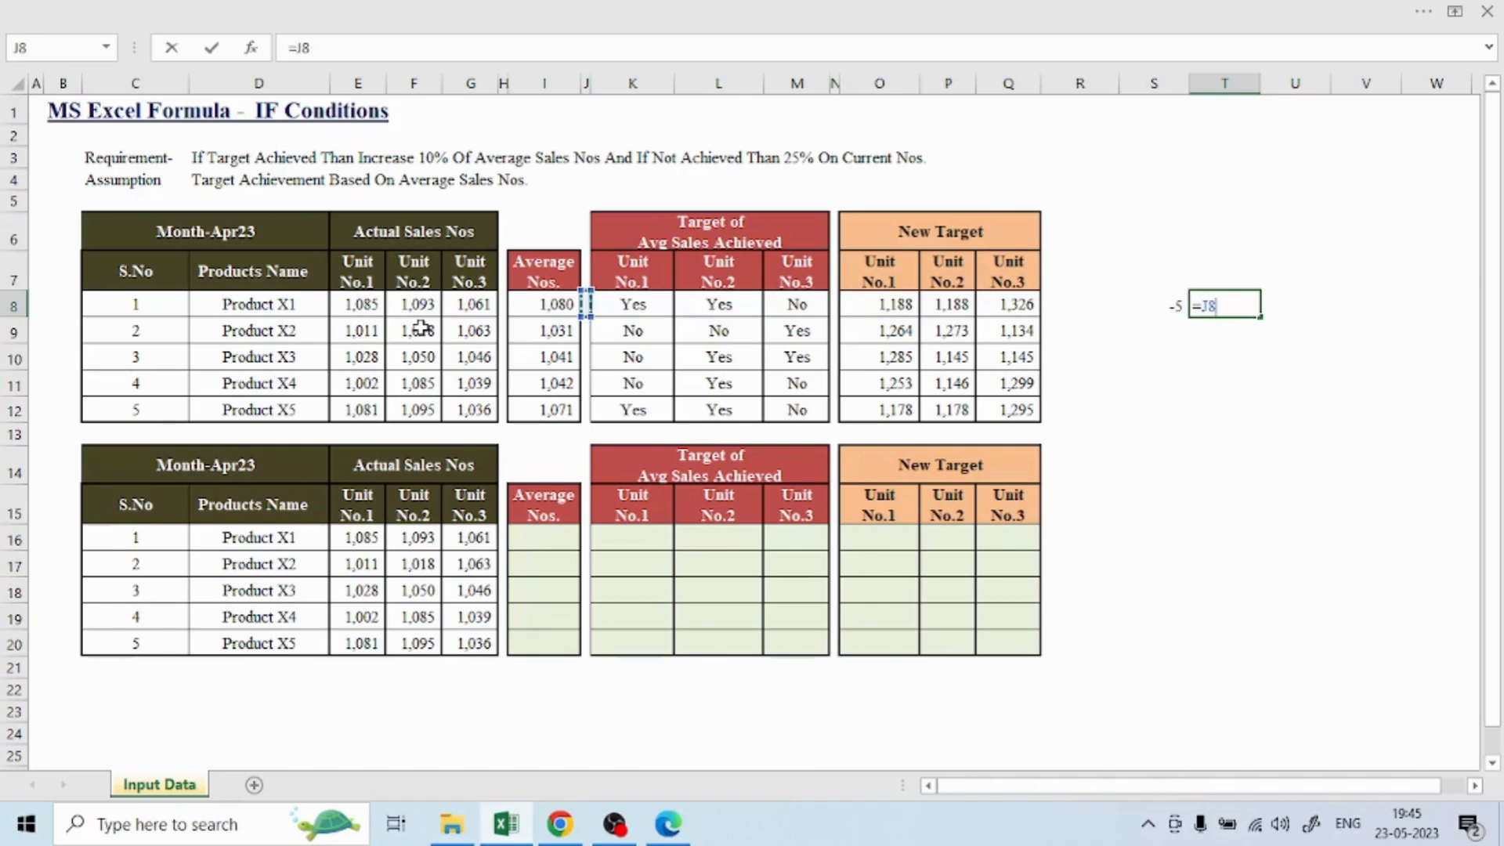
{"action": "key", "text": "Left"}
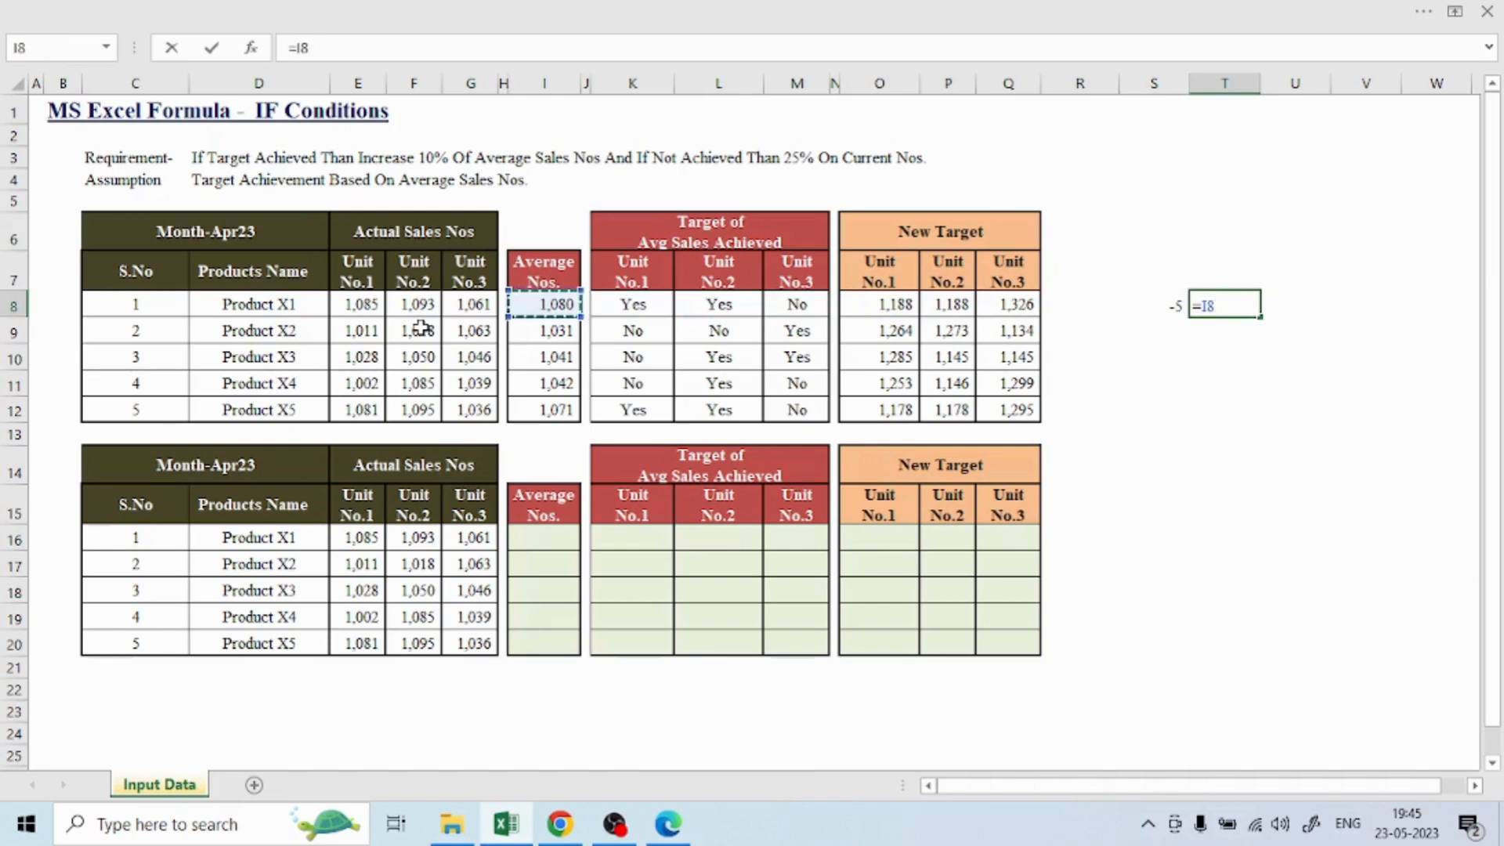
{"action": "type", "text": "*10%"}
{"action": "key", "text": "Return"}
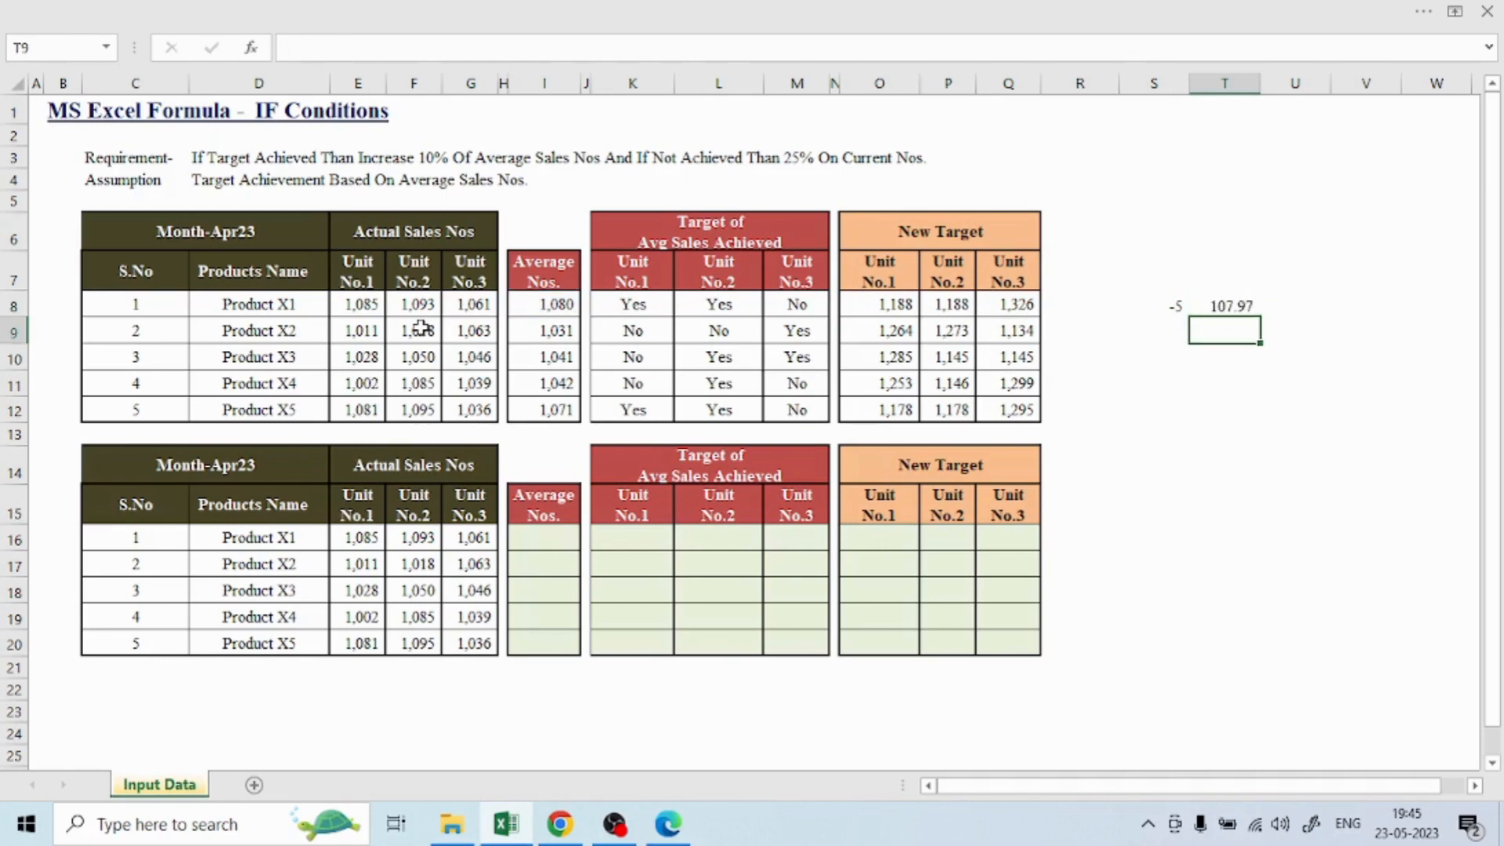
Add the 10% increase to Product X1's average in U8 with the formula =I8+T8
{"action": "key", "text": "Up"}
{"action": "key", "text": "Right"}
{"action": "type", "text": "="}
{"action": "key", "text": "Left"}
{"action": "key", "text": "Left"}
{"action": "key", "text": "Left"}
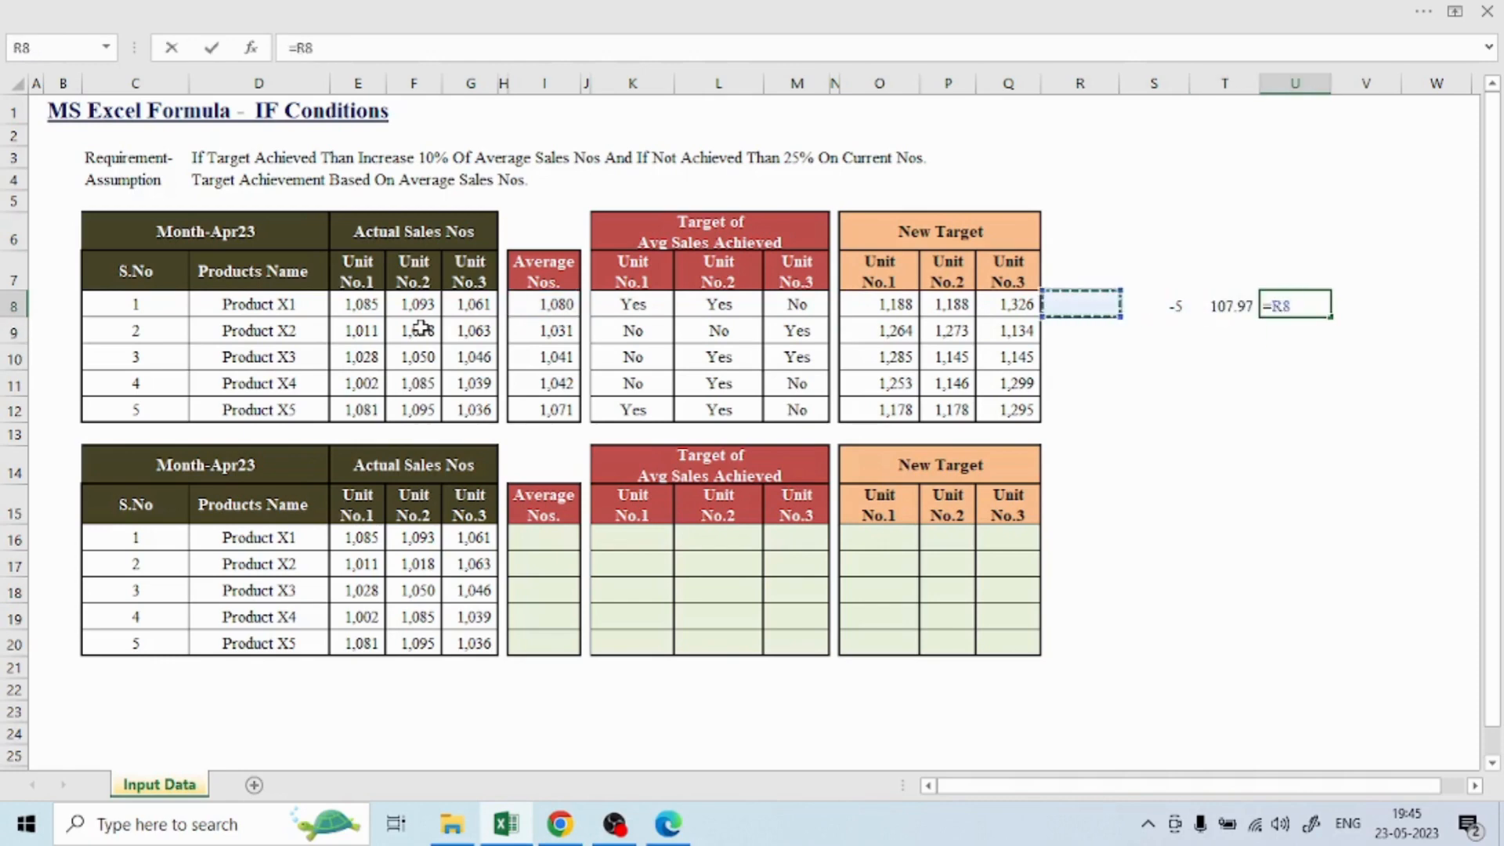
{"action": "key", "text": "Left"}
{"action": "key", "text": "Left"}
{"action": "key", "text": "Left"}
{"action": "key", "text": "Left"}
{"action": "key", "text": "Left"}
{"action": "key", "text": "Left"}
{"action": "key", "text": "Left"}
{"action": "key", "text": "Left"}
{"action": "key", "text": "Left"}
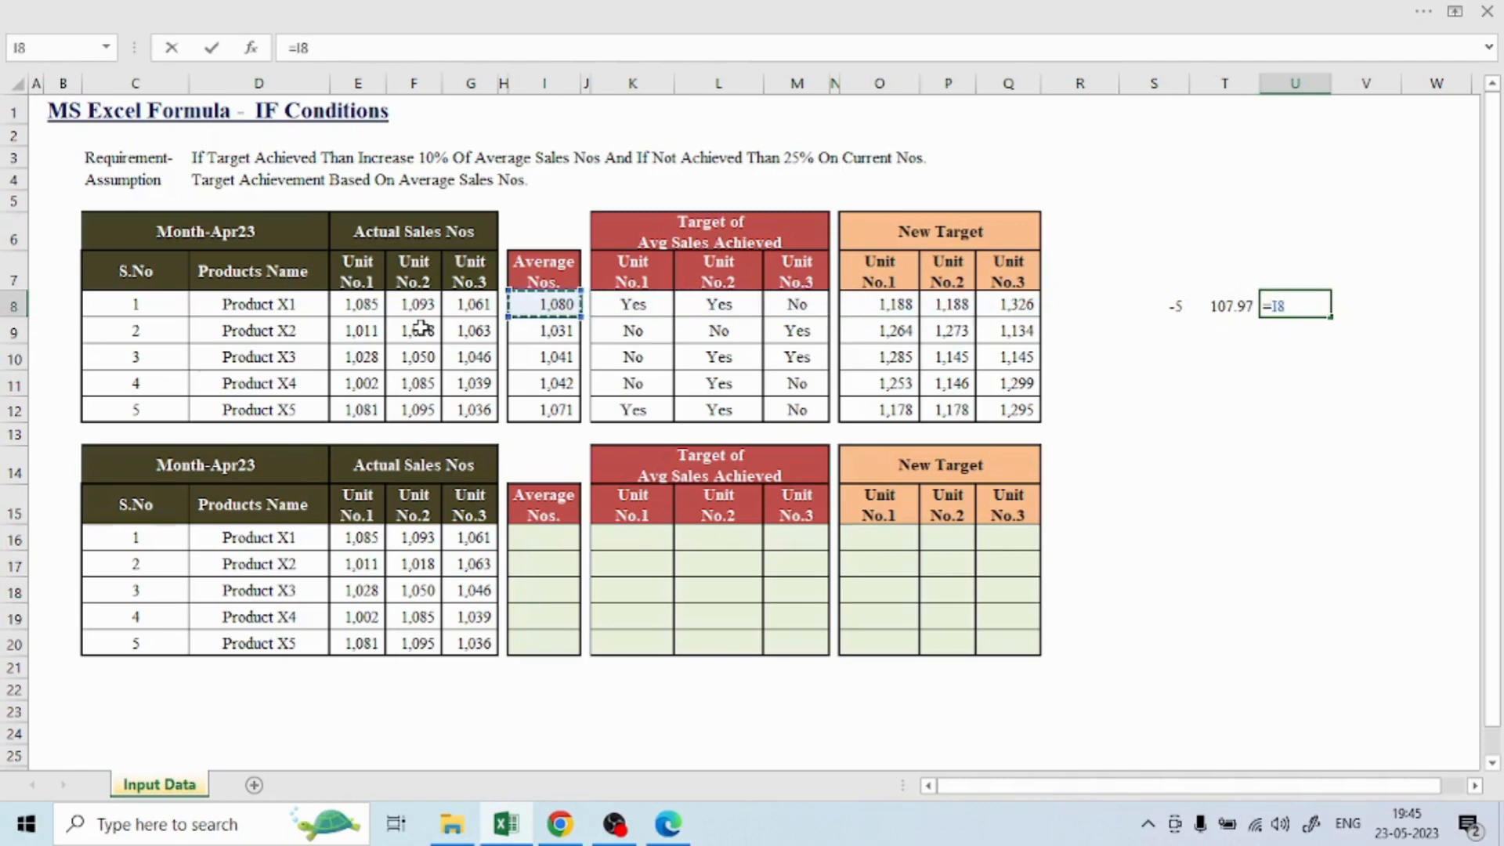
{"action": "type", "text": "+"}
{"action": "key", "text": "Left"}
{"action": "key", "text": "Tab"}
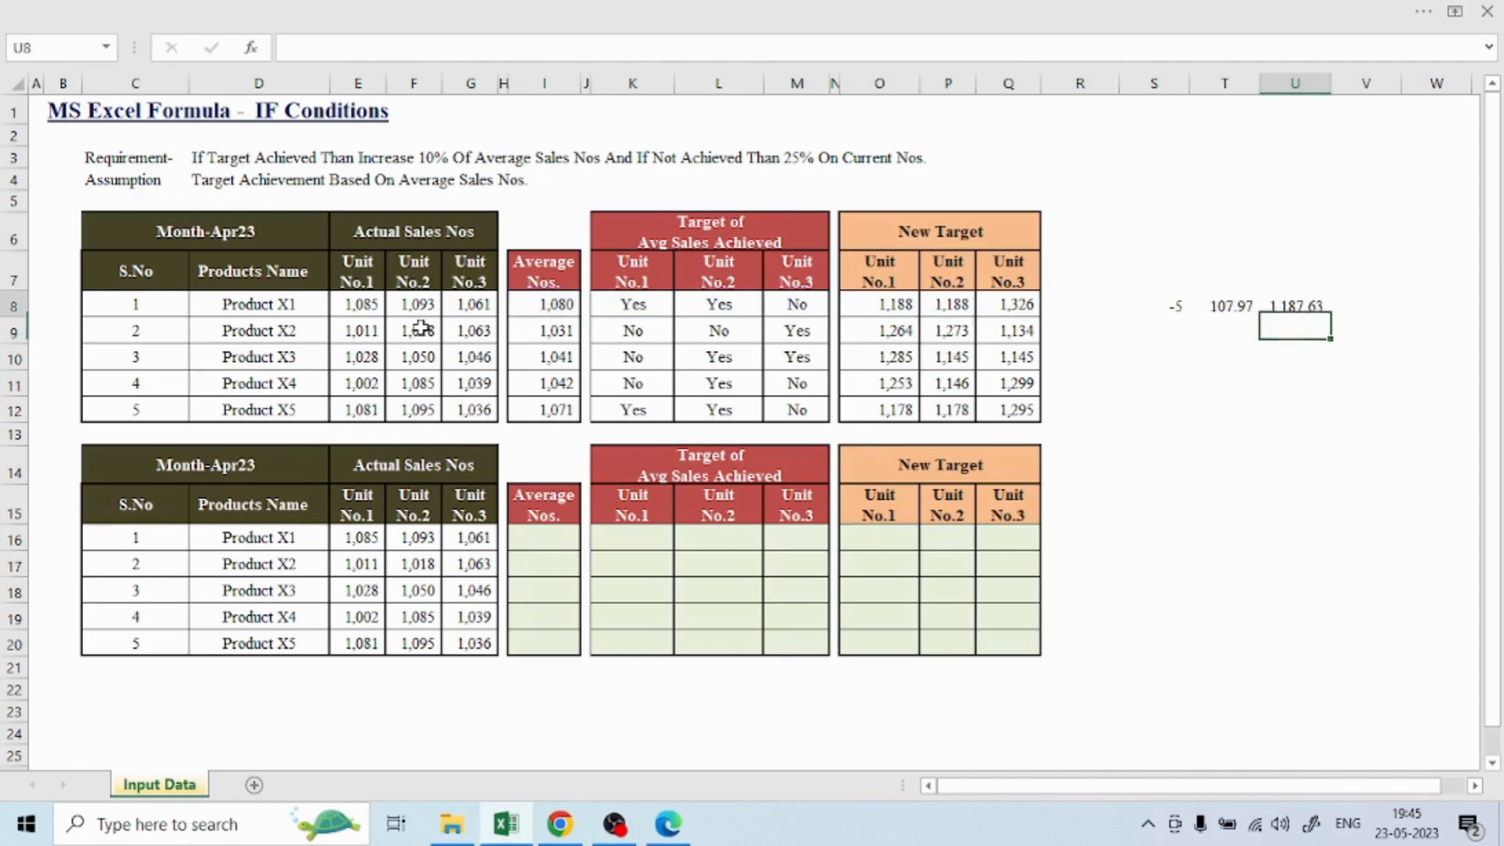
Check the scratch target against Product X1's Unit No.1 new target by entering =U8-O8 in V8
{"action": "type", "text": "="}
{"action": "key", "text": "Left"}
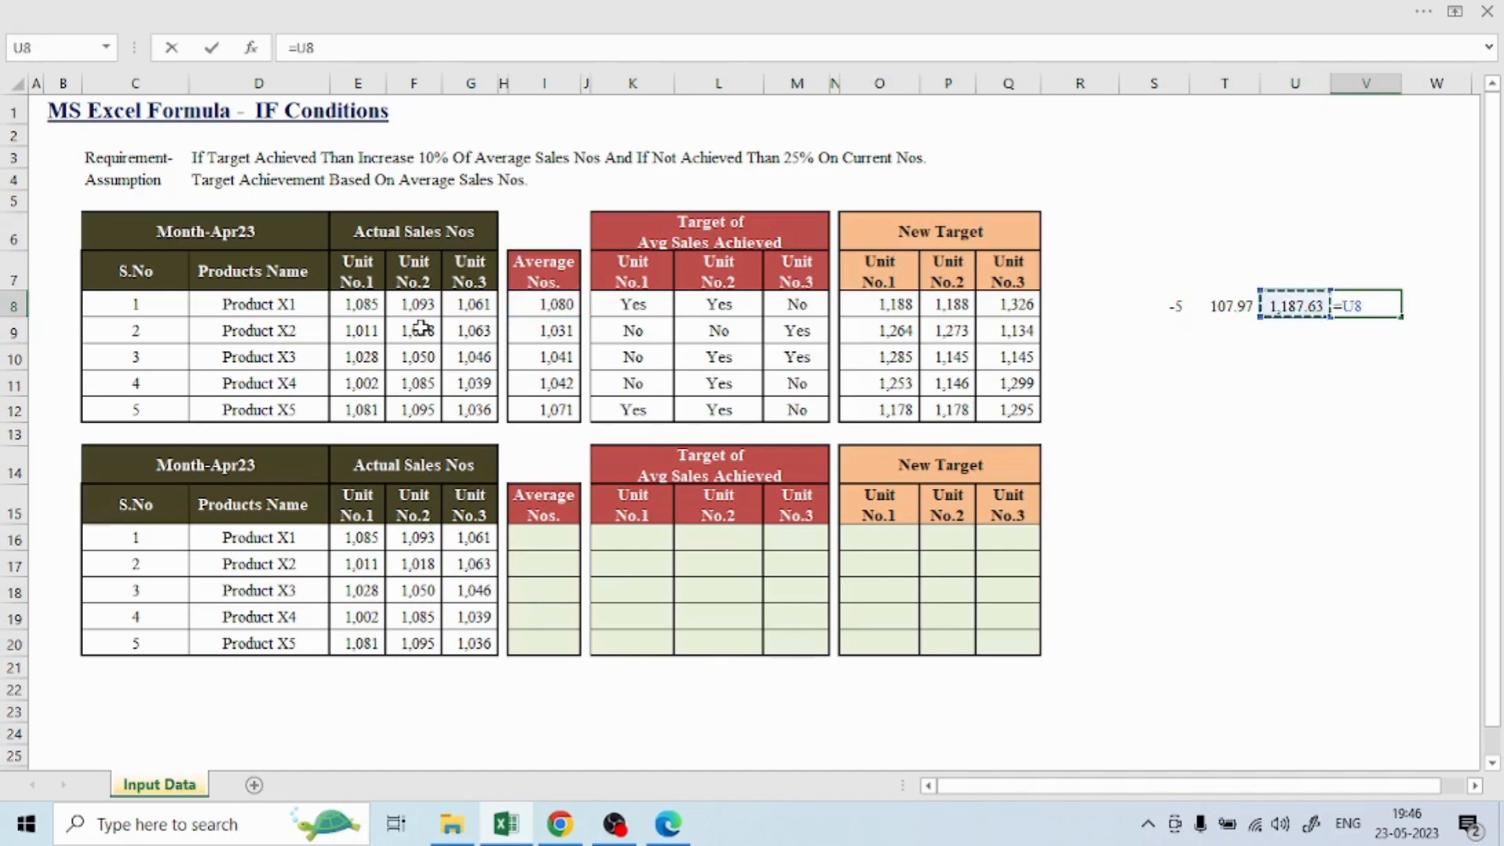
{"action": "type", "text": "-"}
{"action": "key", "text": "Left"}
{"action": "key", "text": "Left"}
{"action": "key", "text": "Left"}
{"action": "key", "text": "Left"}
{"action": "key", "text": "Left"}
{"action": "key", "text": "Left"}
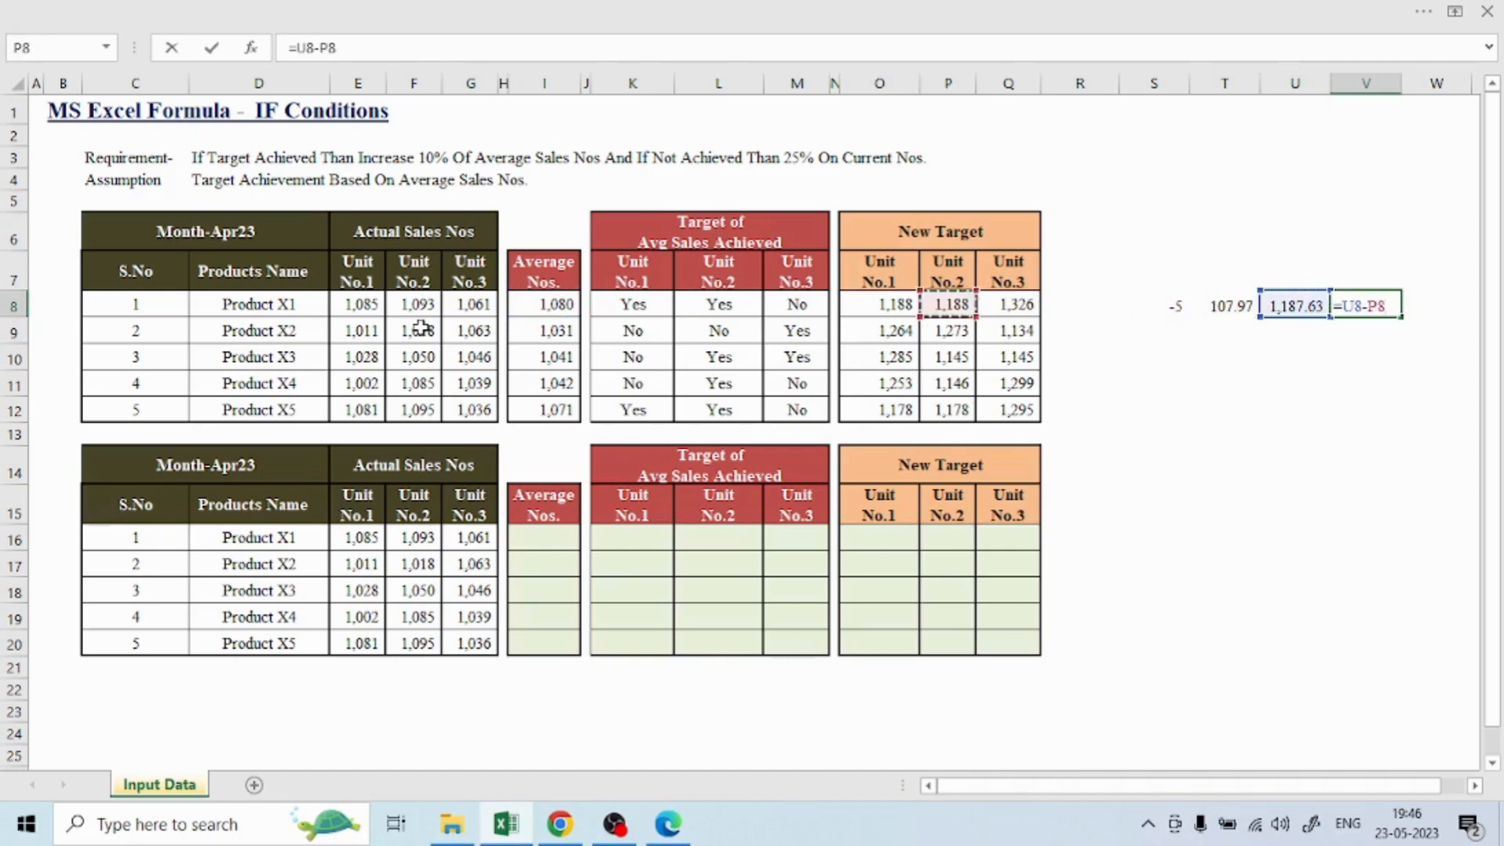
{"action": "key", "text": "Return"}
Review the scratch calculations in row 8 and reduce U8's display to zero decimal places
{"action": "key", "text": "Up"}
{"action": "key", "text": "Left"}
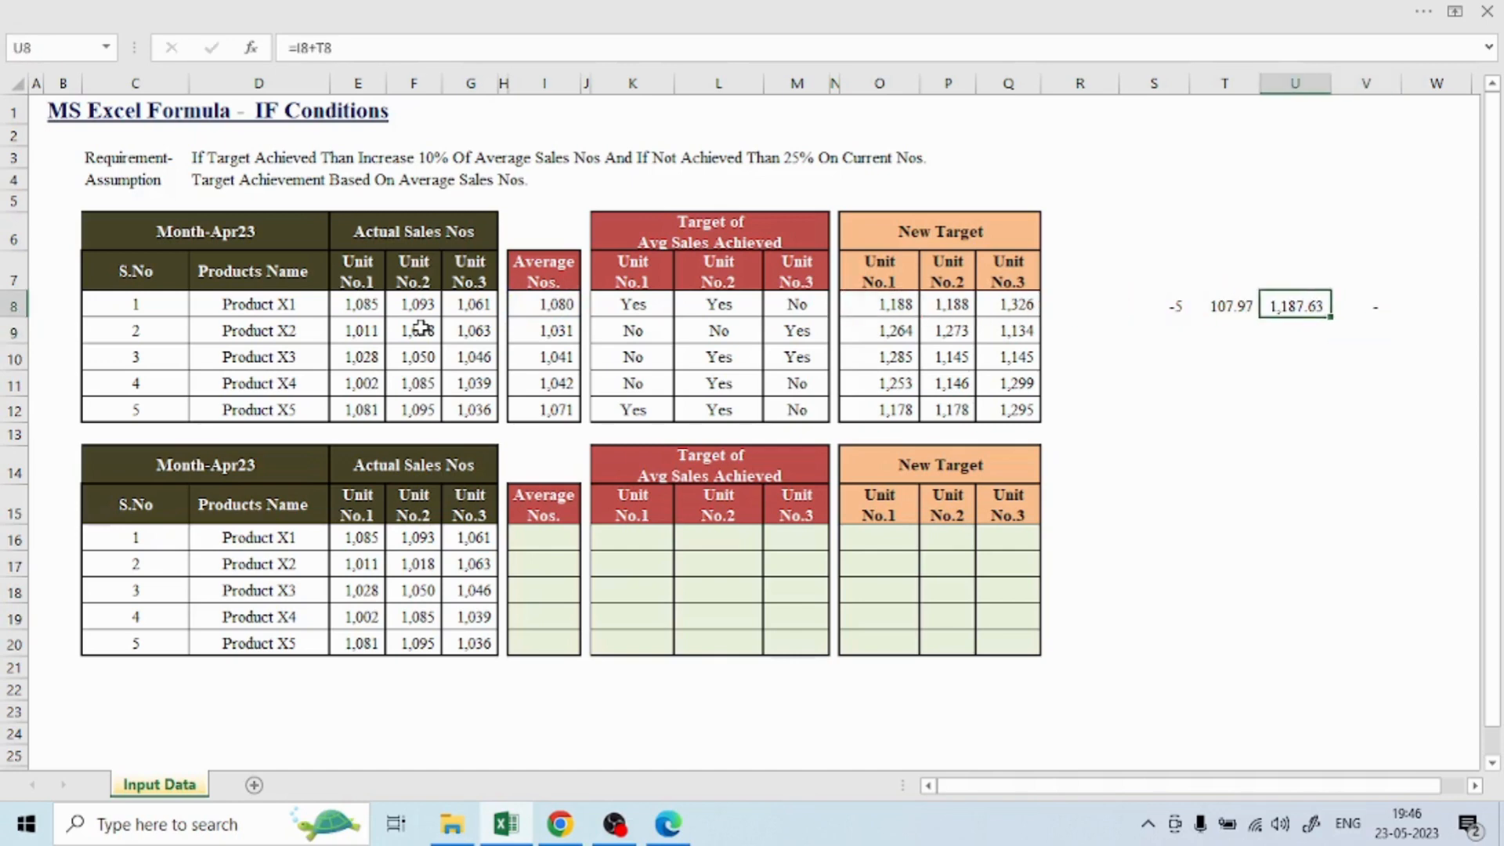
{"action": "key", "text": "Left"}
{"action": "key", "text": "Left"}
{"action": "key", "text": "Left"}
{"action": "key", "text": "Left"}
{"action": "key", "text": "Left"}
{"action": "key", "text": "Right"}
{"action": "key", "text": "Right"}
{"action": "key", "text": "Right"}
{"action": "key", "text": "Right"}
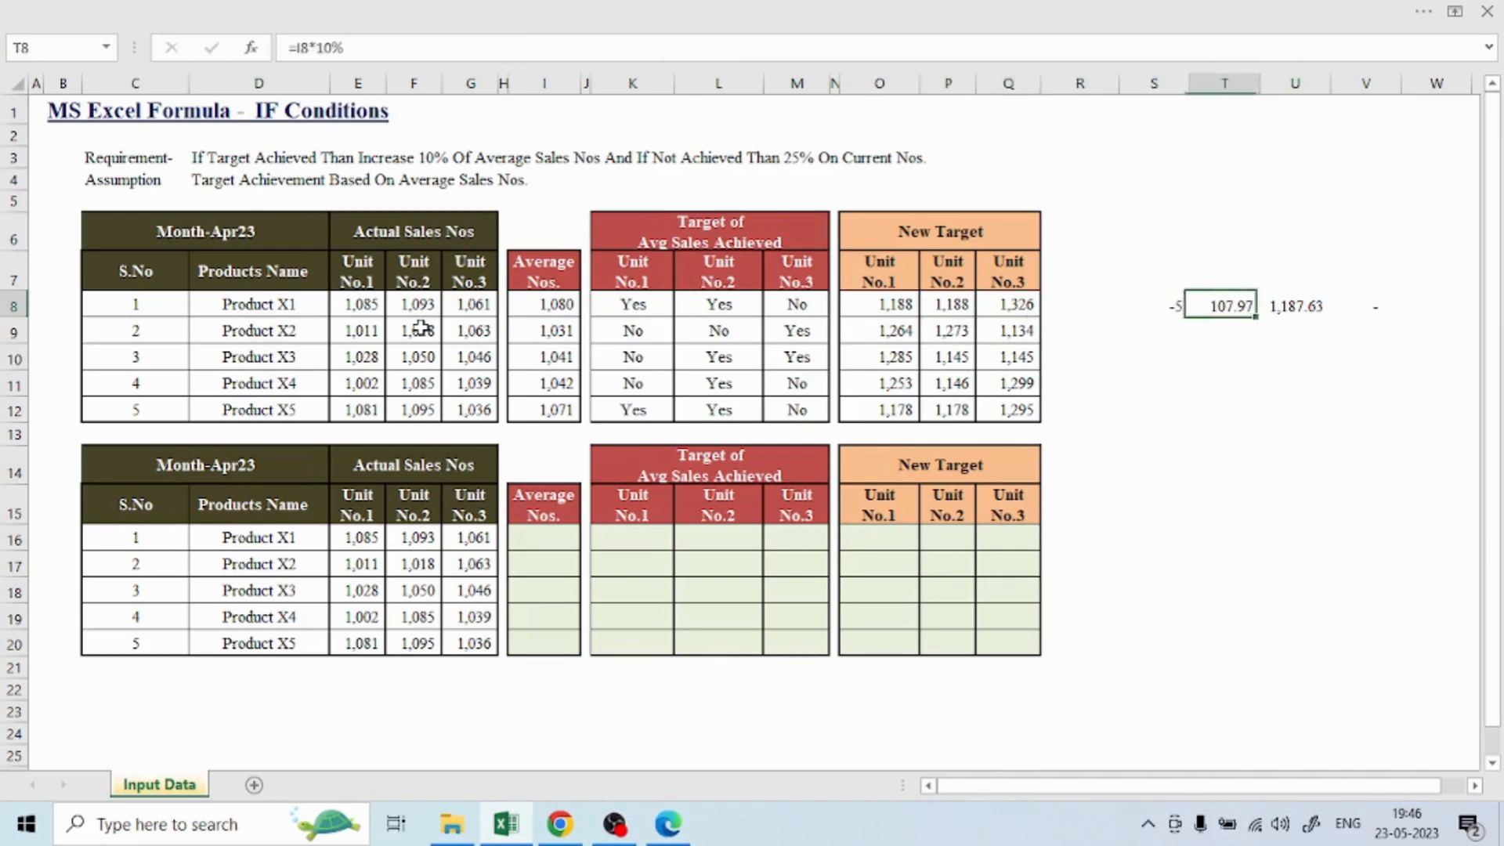
{"action": "key", "text": "Right"}
{"action": "left_click", "coordinate": [329, 10]}
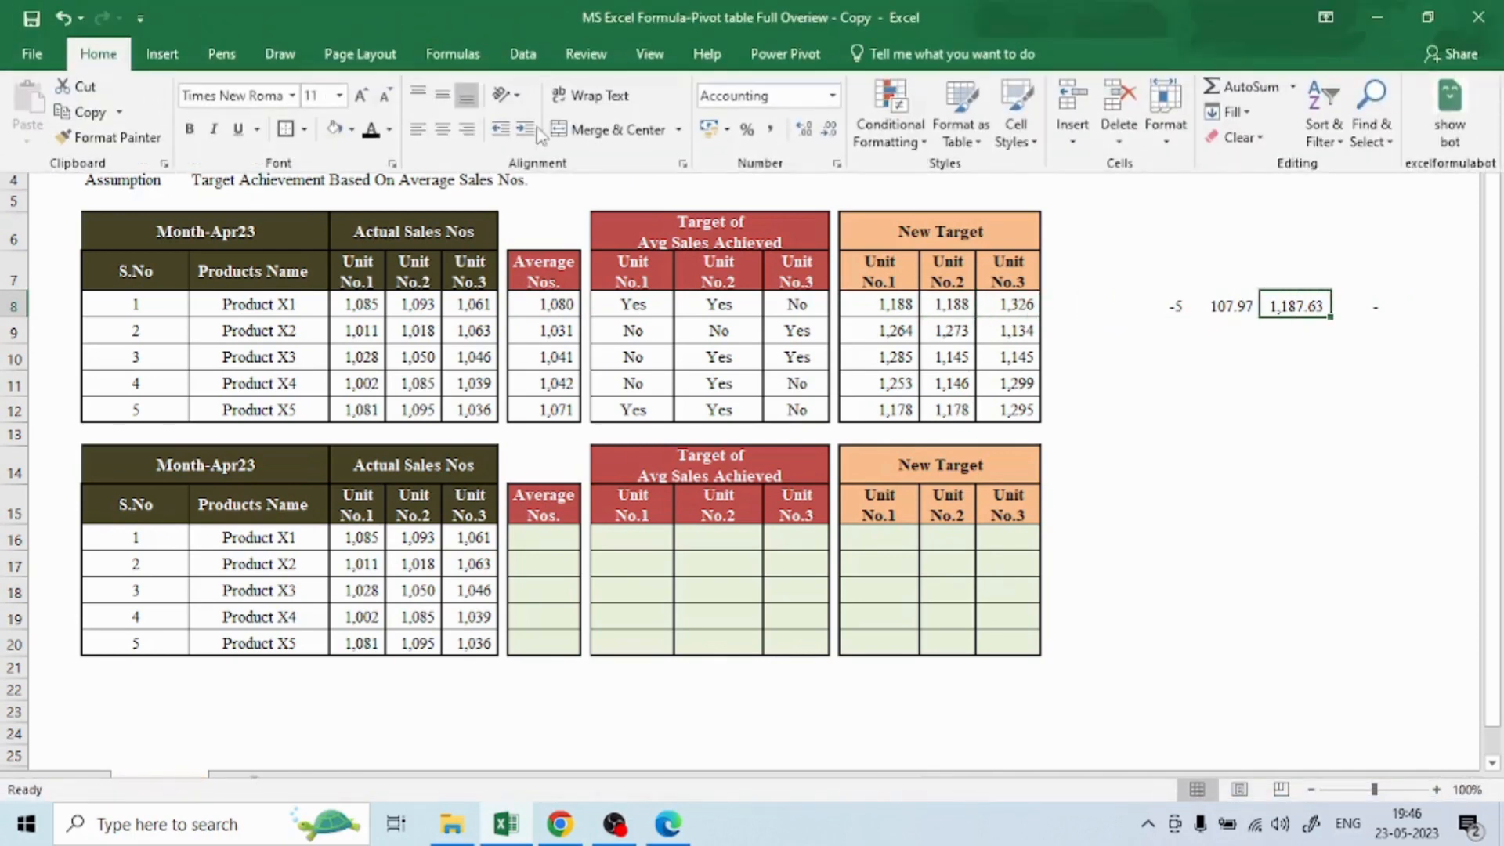
{"action": "left_click", "coordinate": [829, 130]}
{"action": "left_click", "coordinate": [829, 130]}
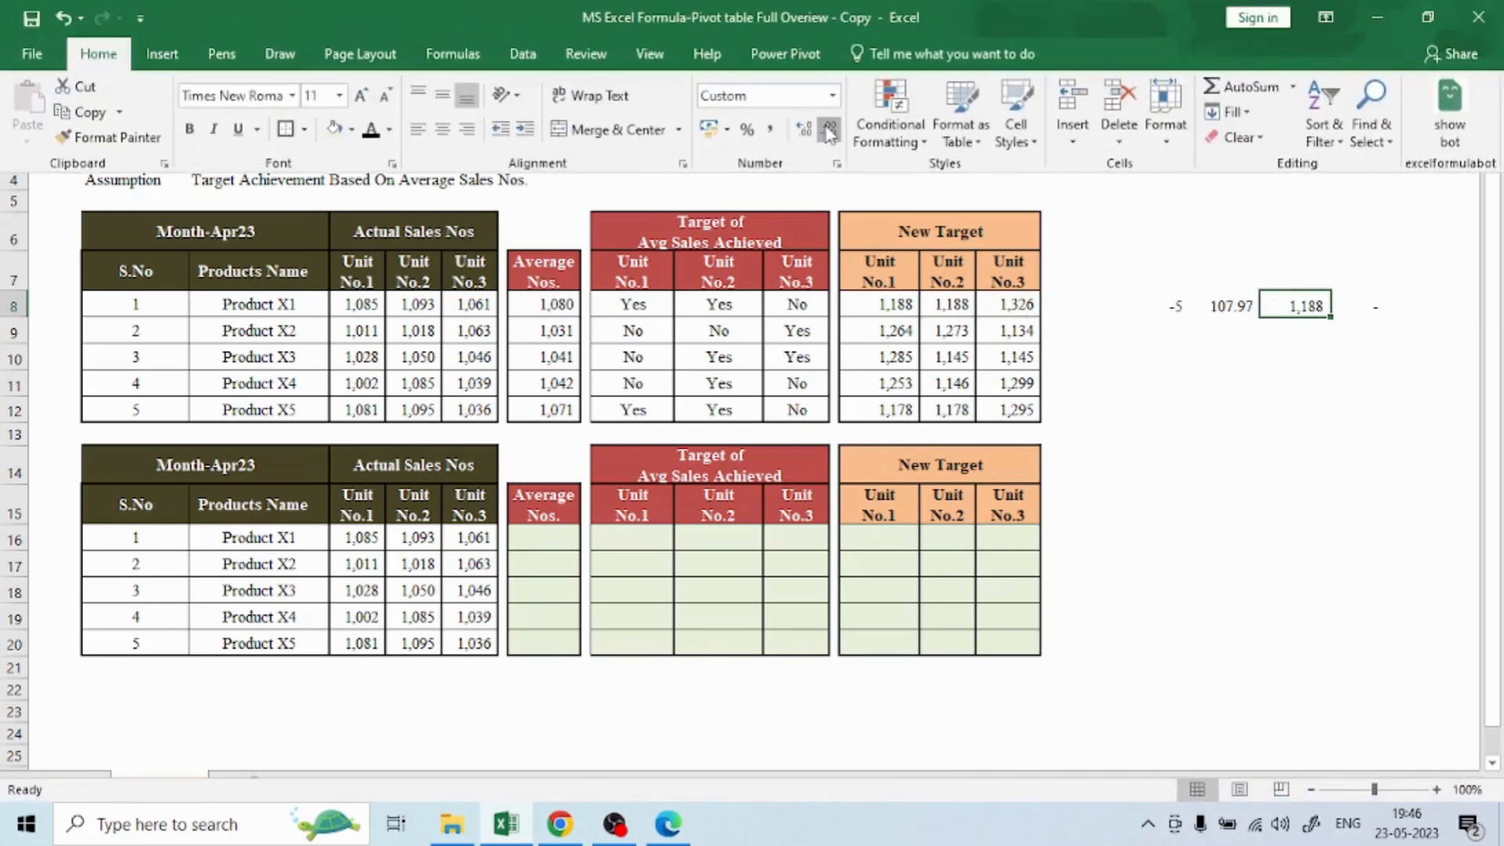
Review the scratch calculations in S8:V8 and clear all four cells
{"action": "key", "text": "Right"}
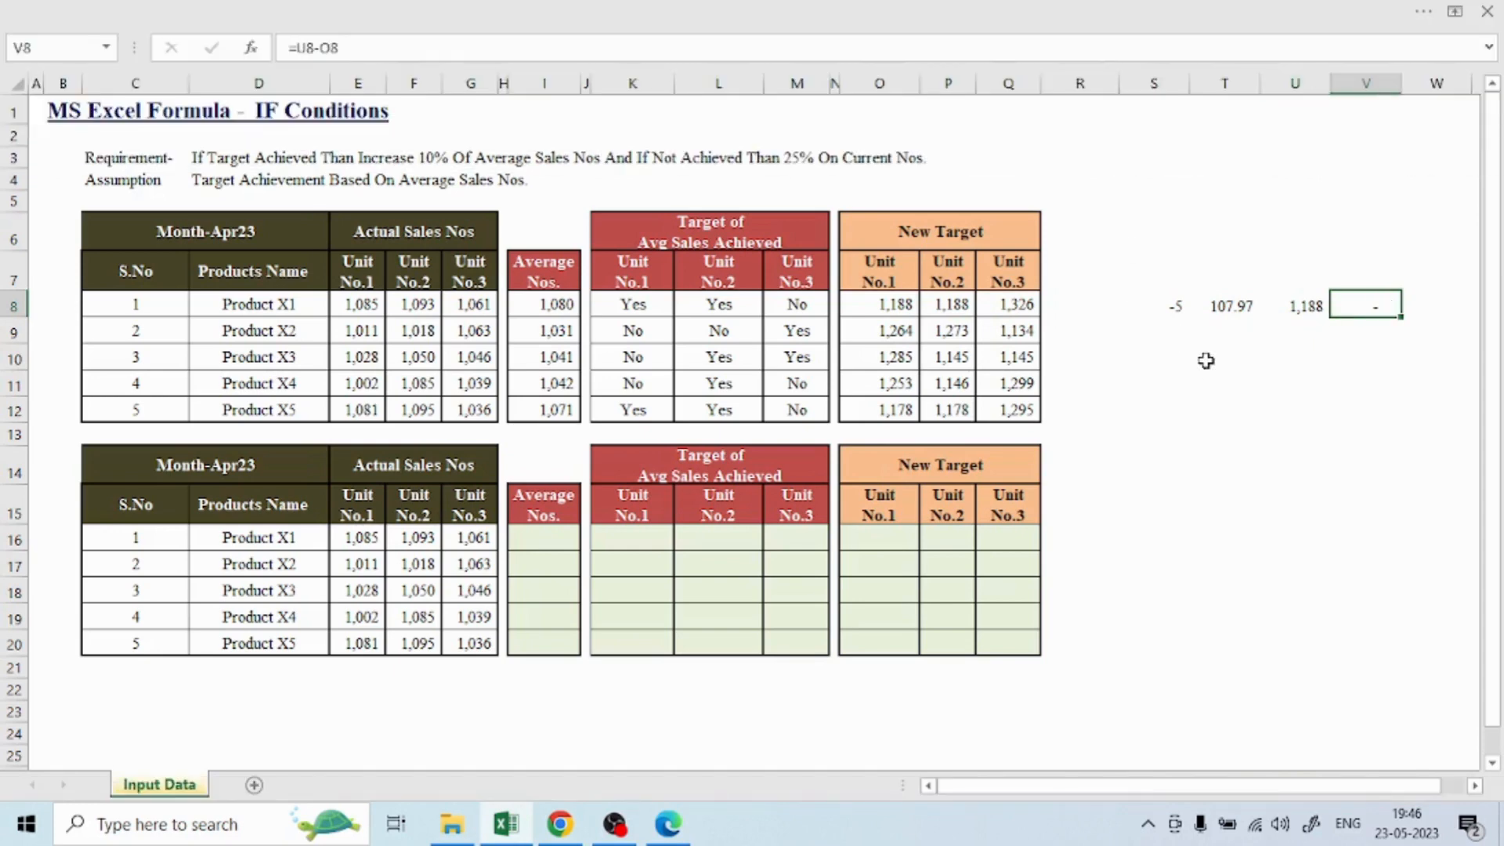
{"action": "key", "text": "Left"}
{"action": "key", "text": "Left"}
{"action": "key", "text": "Left"}
{"action": "key", "text": "Right"}
{"action": "key", "text": "Right"}
{"action": "key", "text": "Right"}
{"action": "key", "text": "Left"}
{"action": "key", "text": "Left"}
{"action": "key", "text": "Left"}
{"action": "key", "text": "shift+Right"}
{"action": "key", "text": "shift+Right"}
{"action": "key", "text": "shift+Right"}
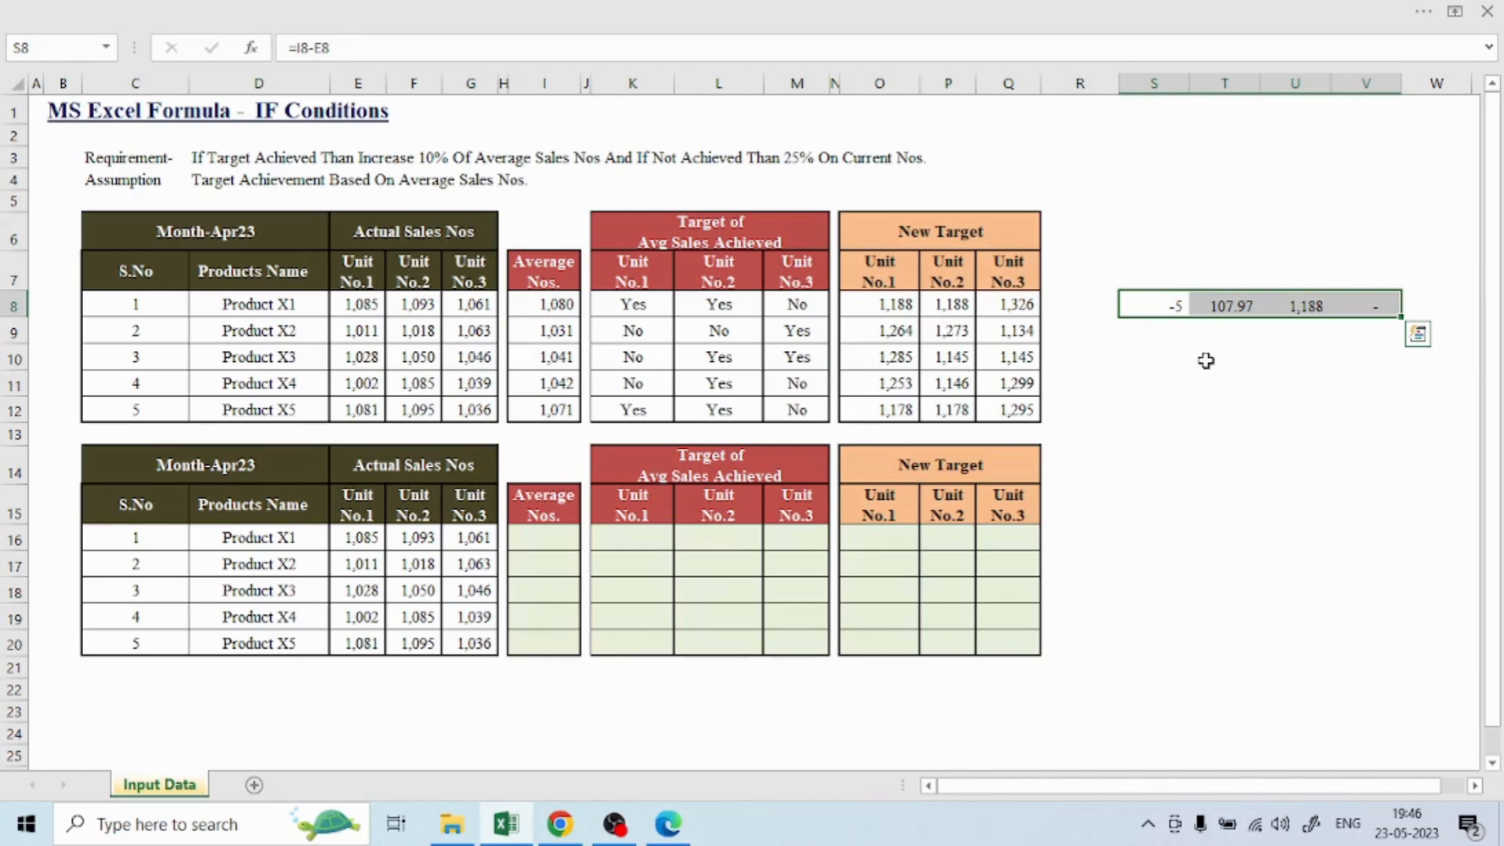
{"action": "key", "text": "Delete"}
Inspect Product X1's new-target formulas and the Unit No.1 target-achieved formulas in K8:K12 of the upper table
{"action": "key", "text": "Left"}
{"action": "key", "text": "Left"}
{"action": "key", "text": "Left"}
{"action": "key", "text": "Left"}
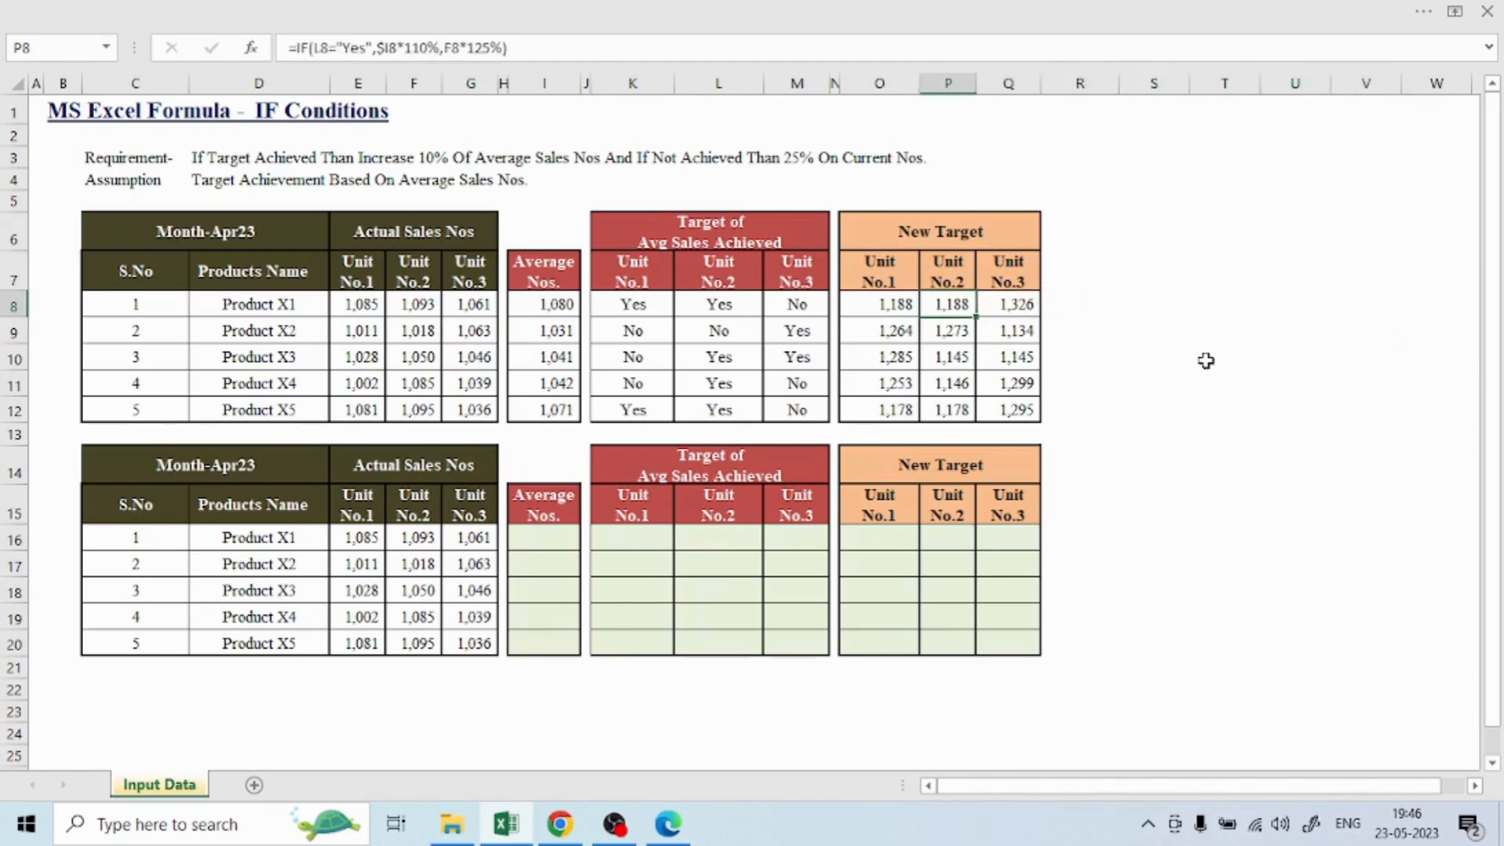
{"action": "key", "text": "Left"}
{"action": "key", "text": "Left"}
{"action": "key", "text": "Left"}
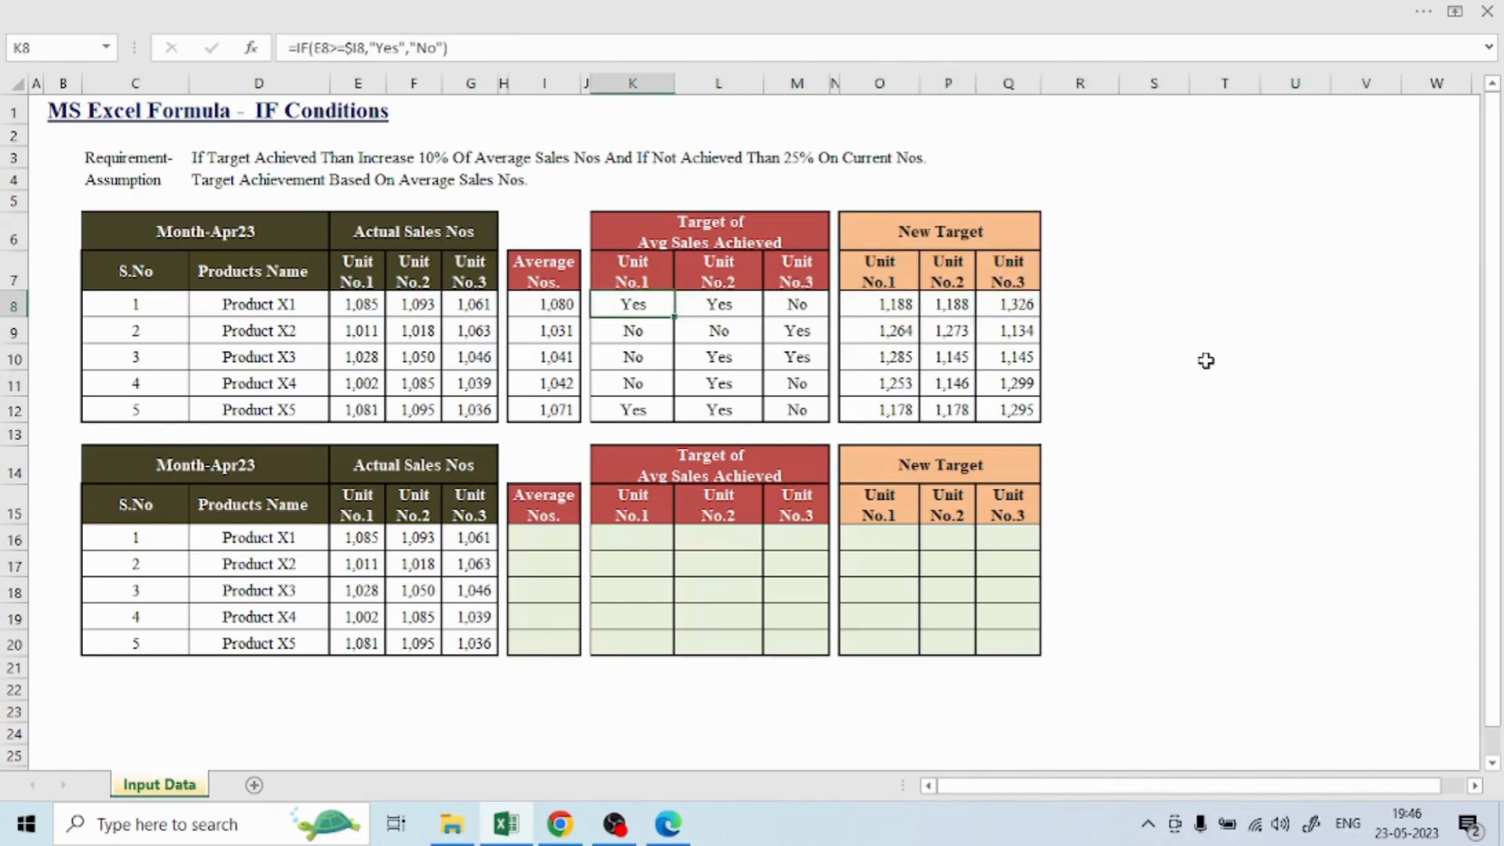
{"action": "key", "text": "Down"}
{"action": "key", "text": "Down"}
{"action": "key", "text": "Down"}
{"action": "key", "text": "Down"}
{"action": "key", "text": "Down"}
{"action": "key", "text": "Down"}
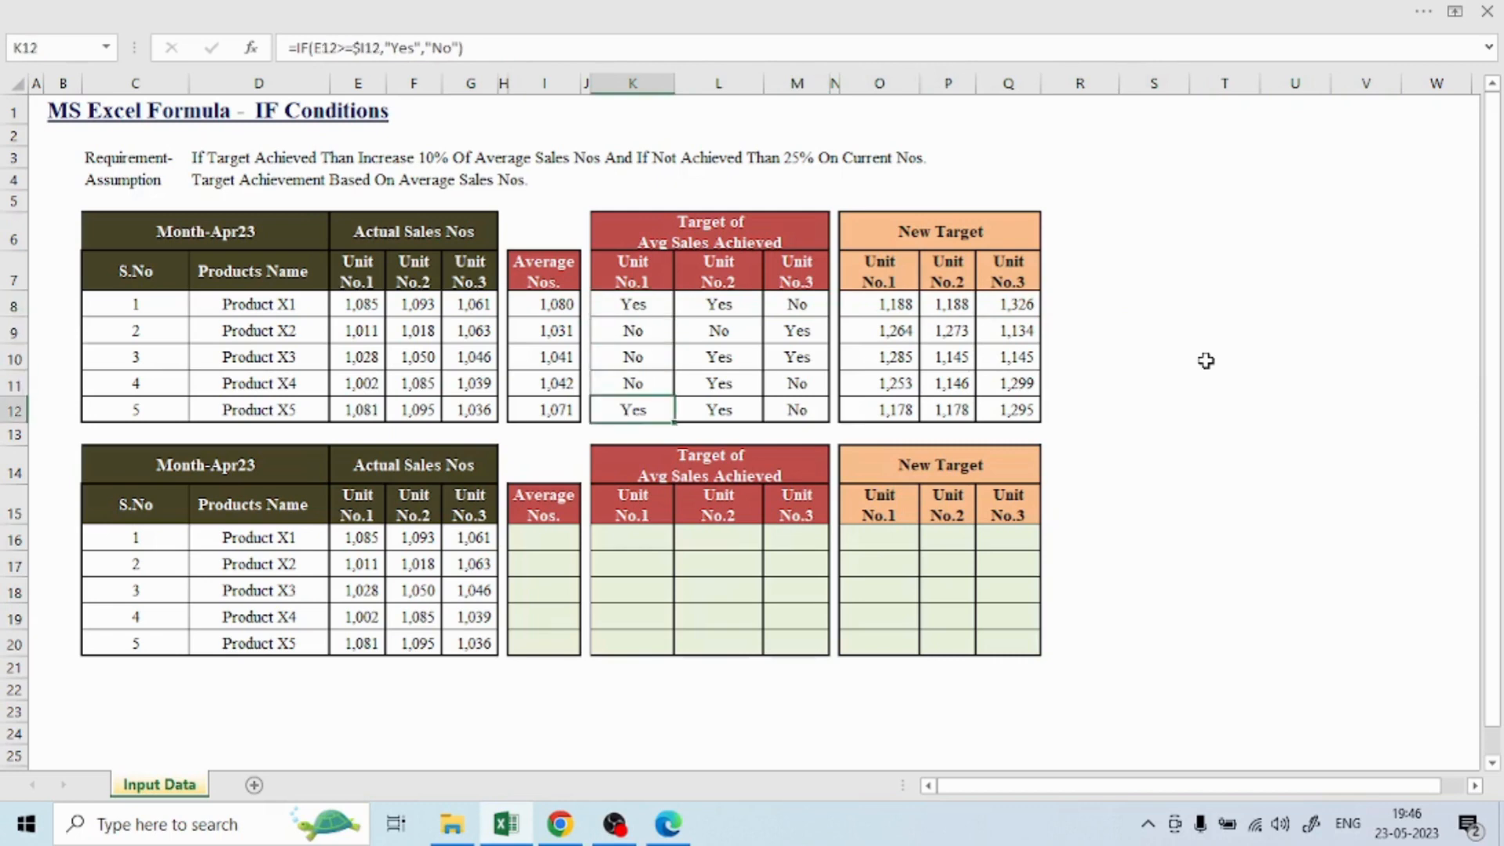
{"action": "key", "text": "Up"}
{"action": "key", "text": "Up"}
{"action": "key", "text": "Up"}
{"action": "key", "text": "Up"}
{"action": "key", "text": "Up"}
{"action": "key", "text": "Up"}
Compare Product X1's actual unit sales in row 8 with its average in I8
{"action": "key", "text": "Left"}
{"action": "key", "text": "Left"}
{"action": "key", "text": "Left"}
{"action": "key", "text": "Left"}
{"action": "key", "text": "Left"}
{"action": "key", "text": "Left"}
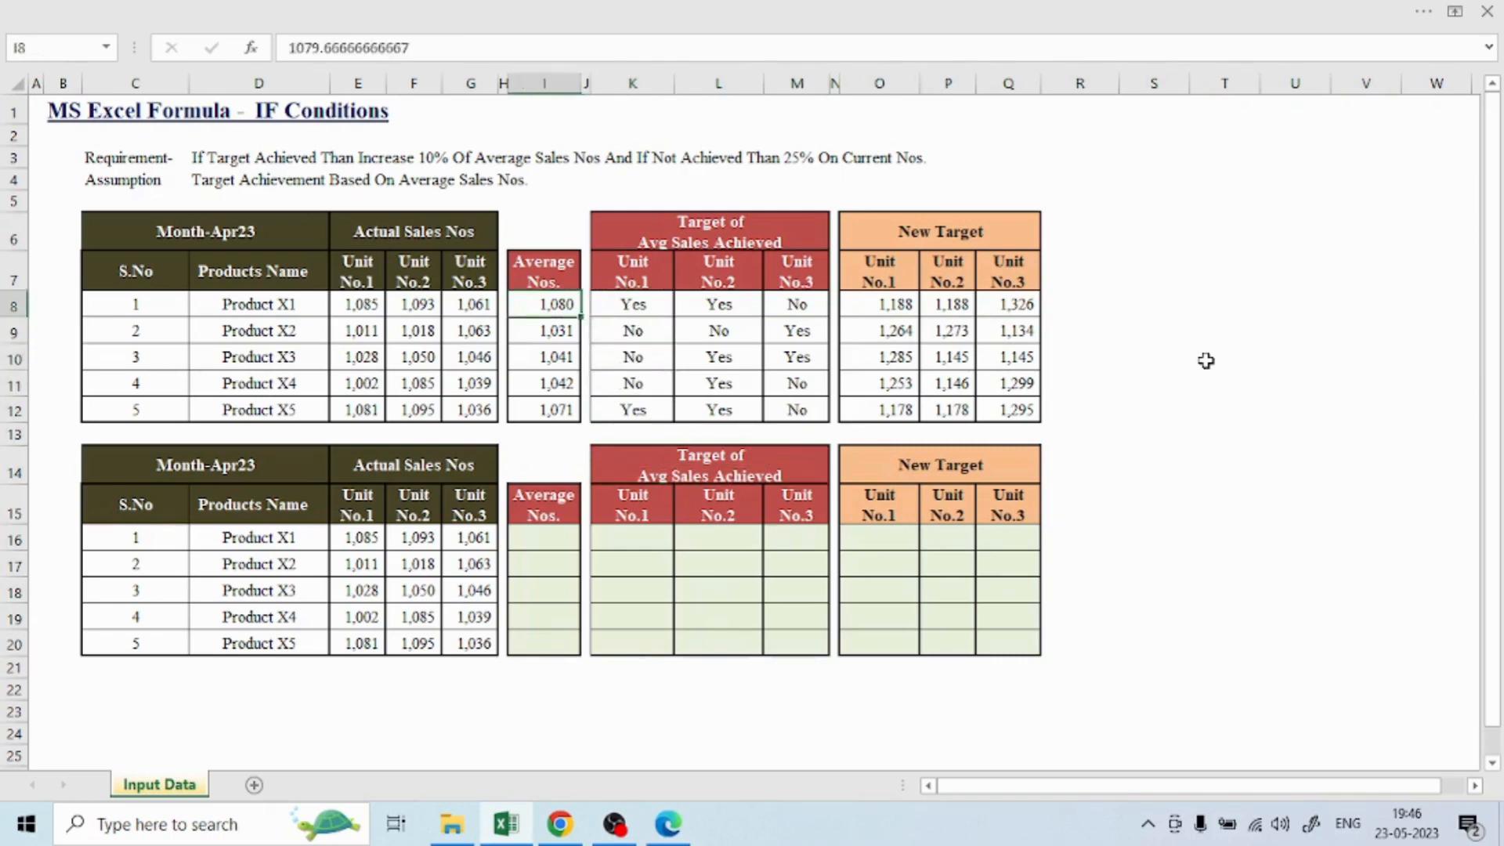
{"action": "key", "text": "Right"}
{"action": "key", "text": "Right"}
{"action": "key", "text": "Down"}
{"action": "key", "text": "Left"}
{"action": "key", "text": "Up"}
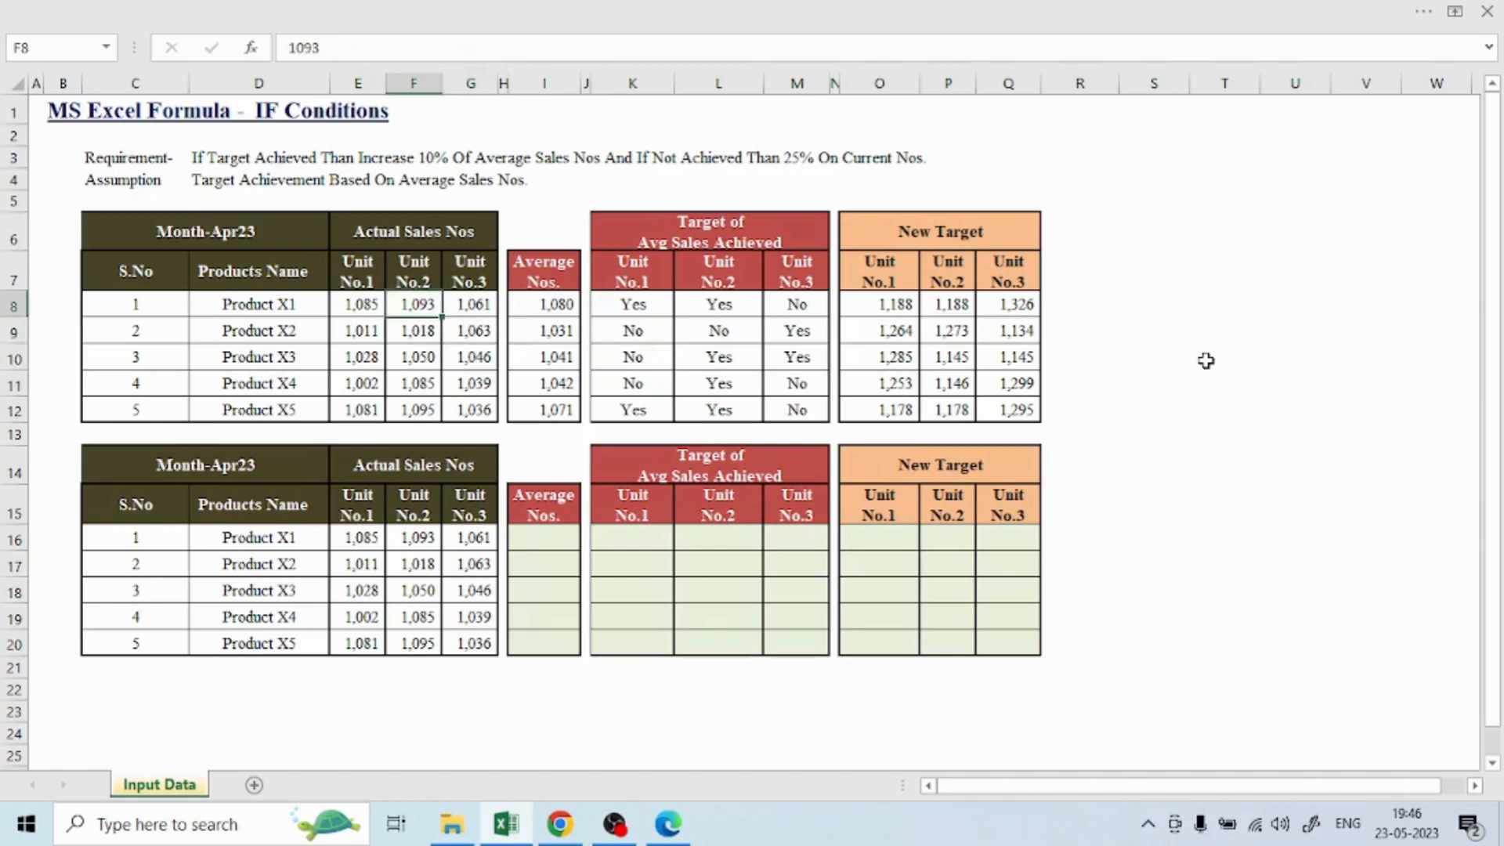
{"action": "key", "text": "Left"}
{"action": "key", "text": "Right"}
{"action": "key", "text": "Right"}
{"action": "key", "text": "Right"}
{"action": "key", "text": "Right"}
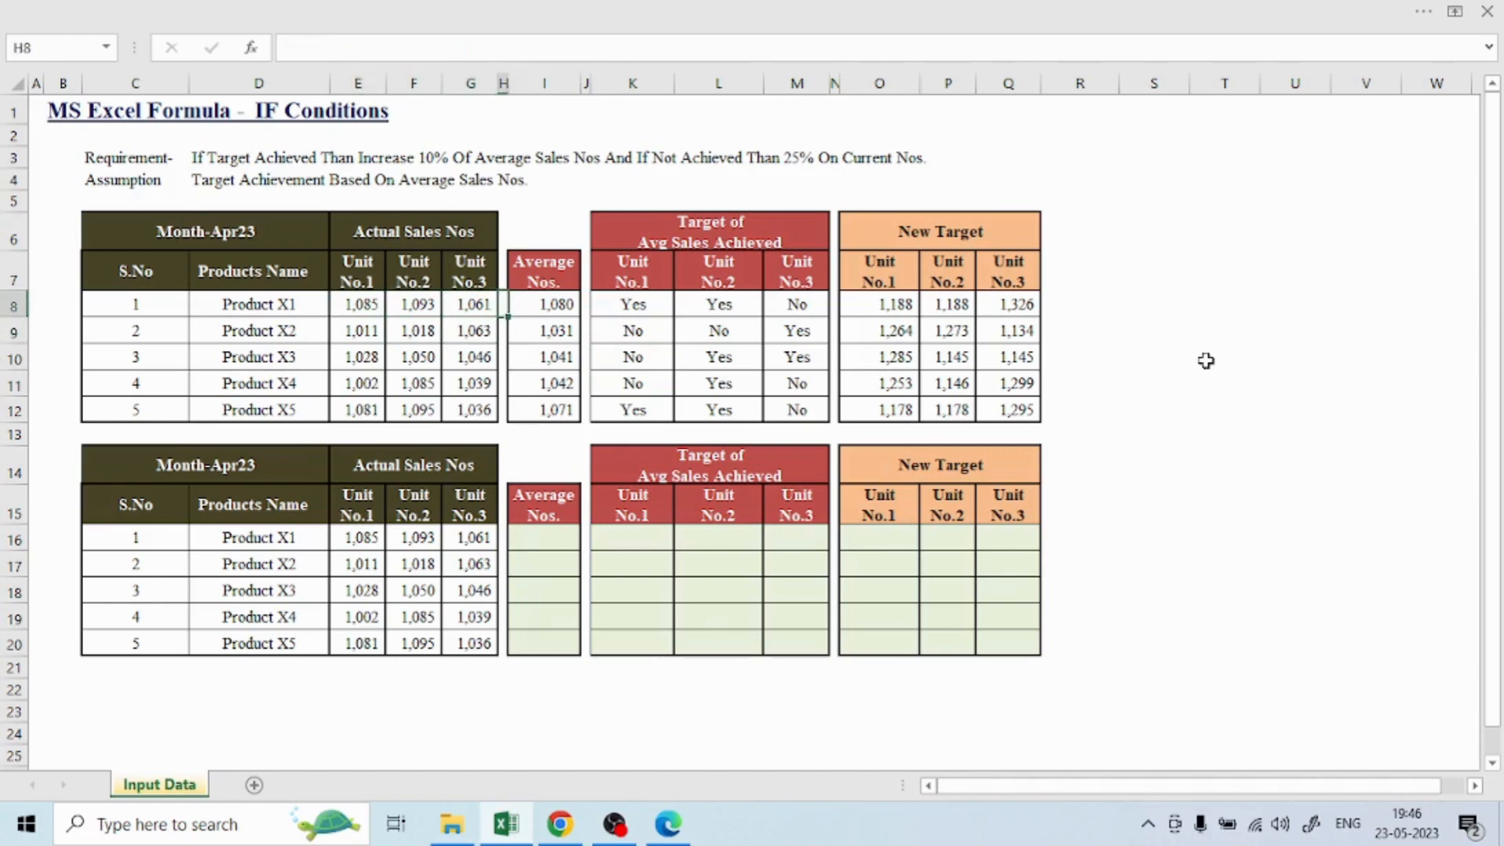
Examine the average sales numbers of all five products in I8:I12
{"action": "key", "text": "Down"}
{"action": "key", "text": "Down"}
{"action": "key", "text": "Down"}
{"action": "key", "text": "Down"}
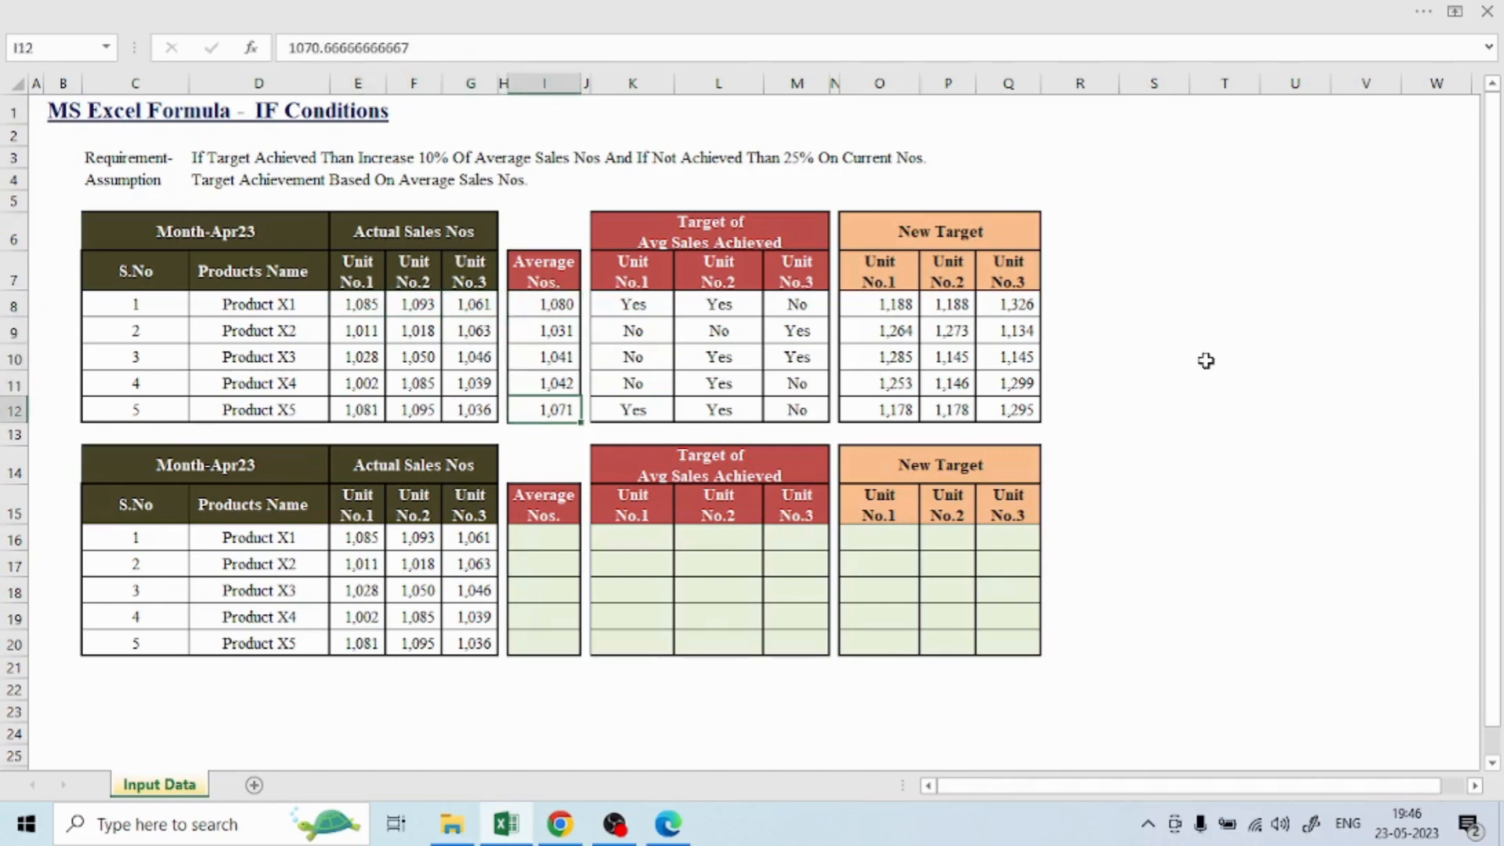
{"action": "key", "text": "Up"}
{"action": "key", "text": "Up"}
{"action": "key", "text": "Up"}
{"action": "key", "text": "Up"}
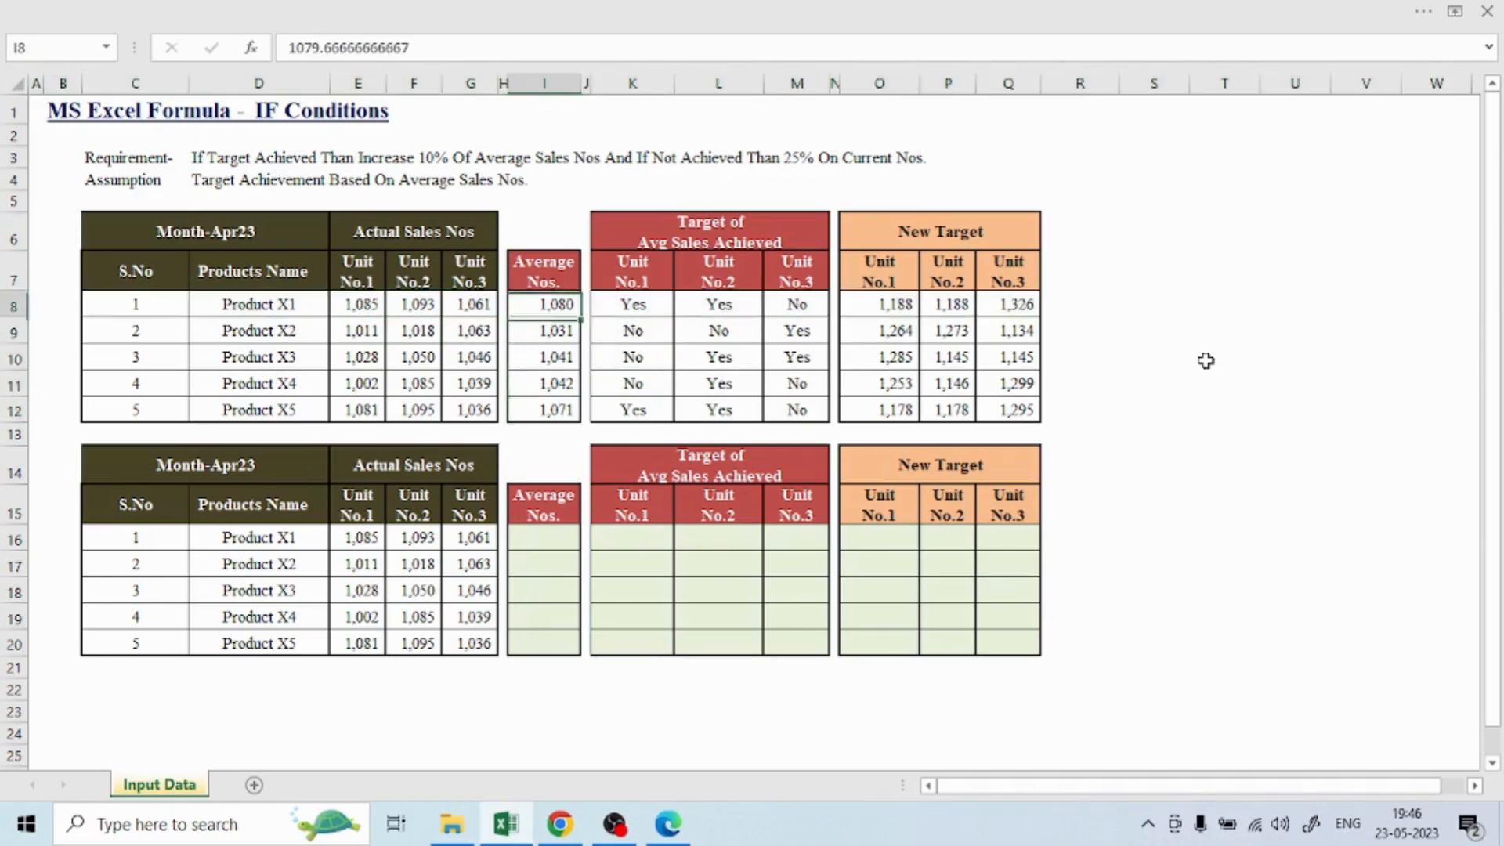
{"action": "key", "text": "Down"}
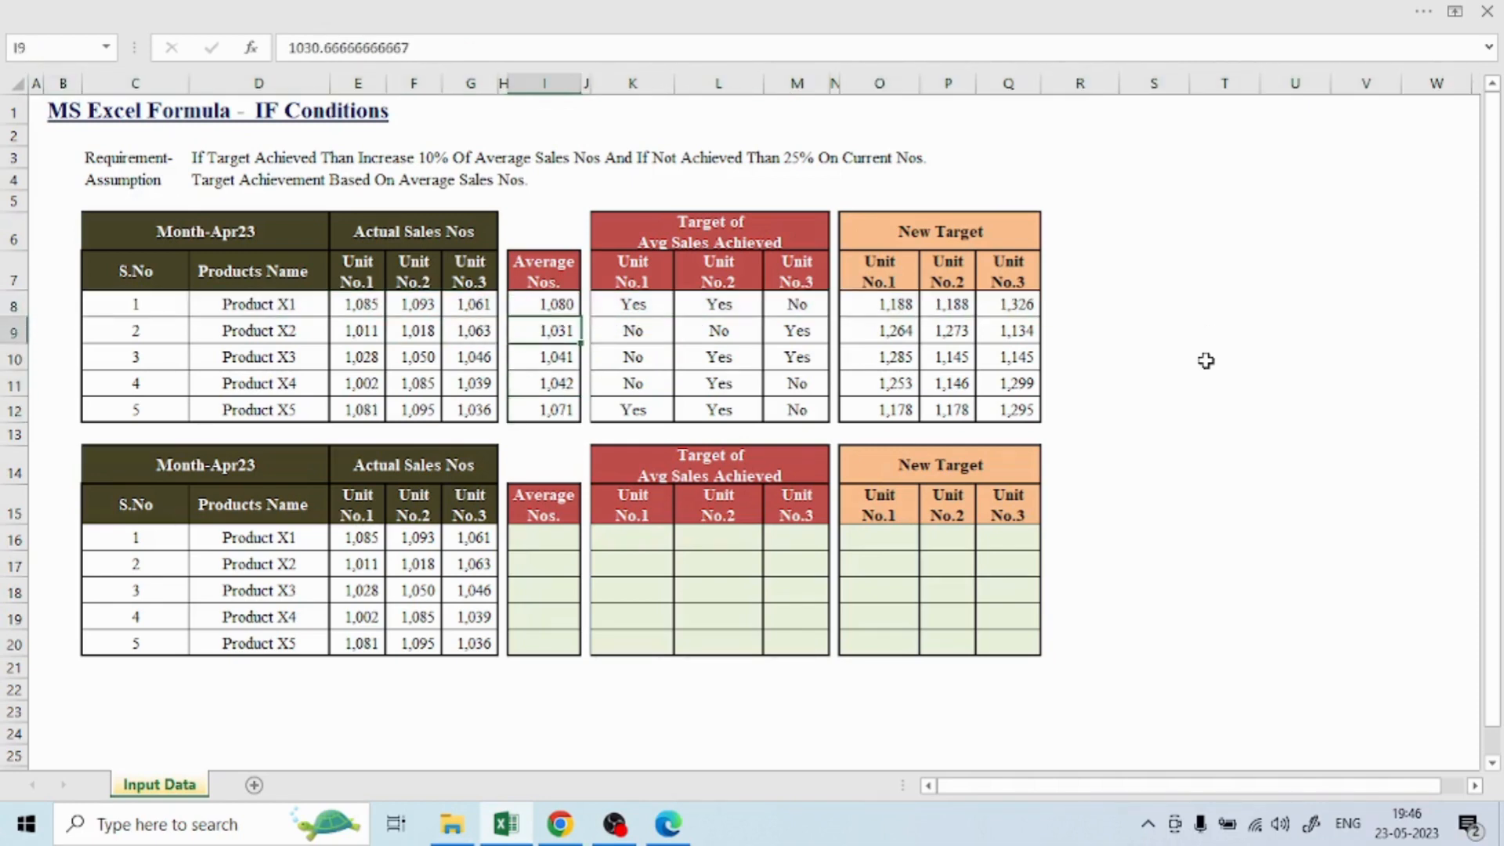
{"action": "key", "text": "Down"}
{"action": "key", "text": "Down"}
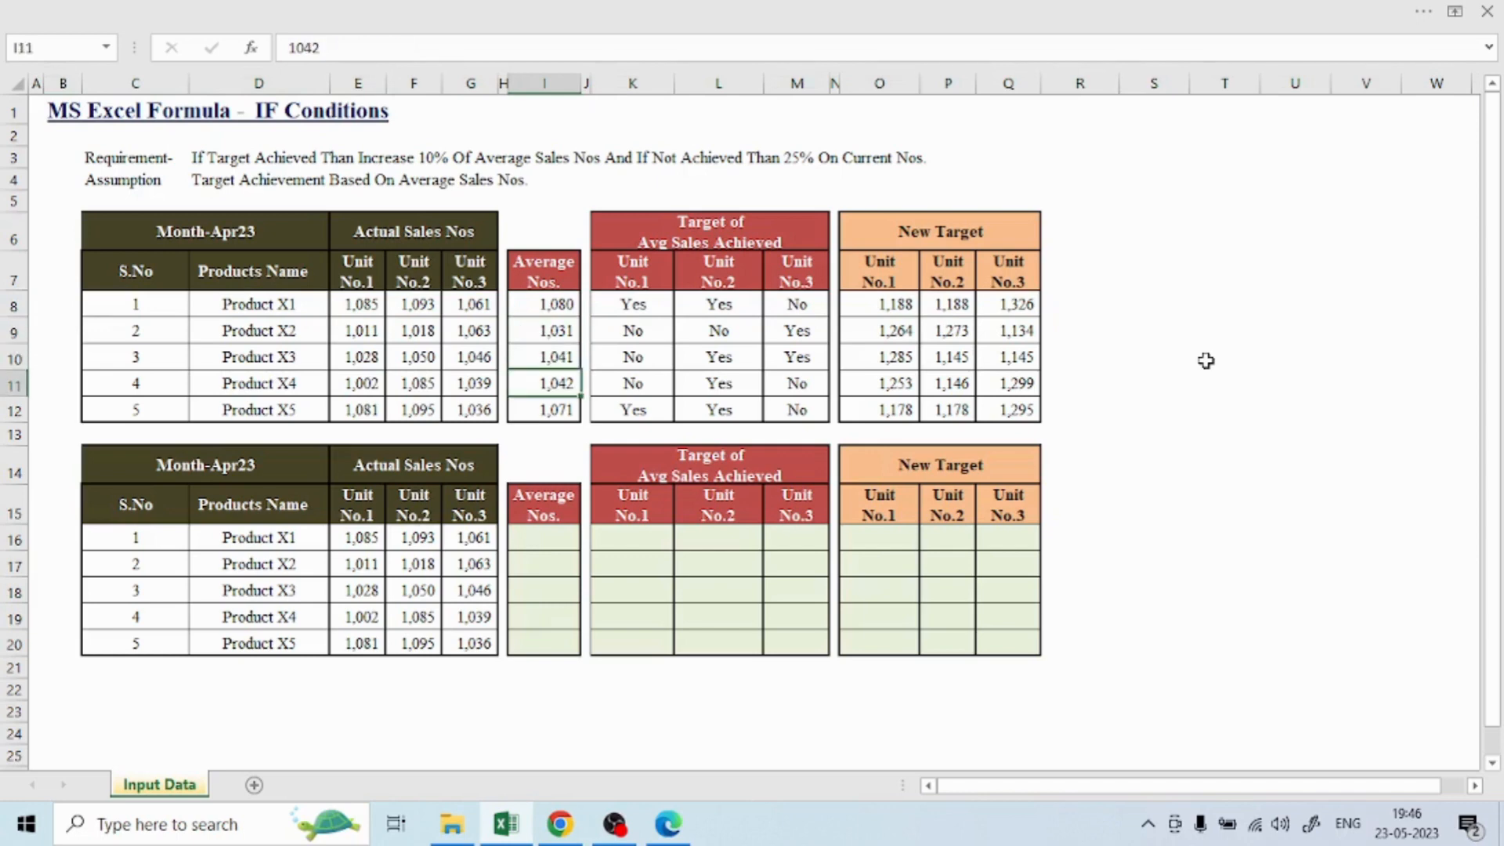
{"action": "key", "text": "Down"}
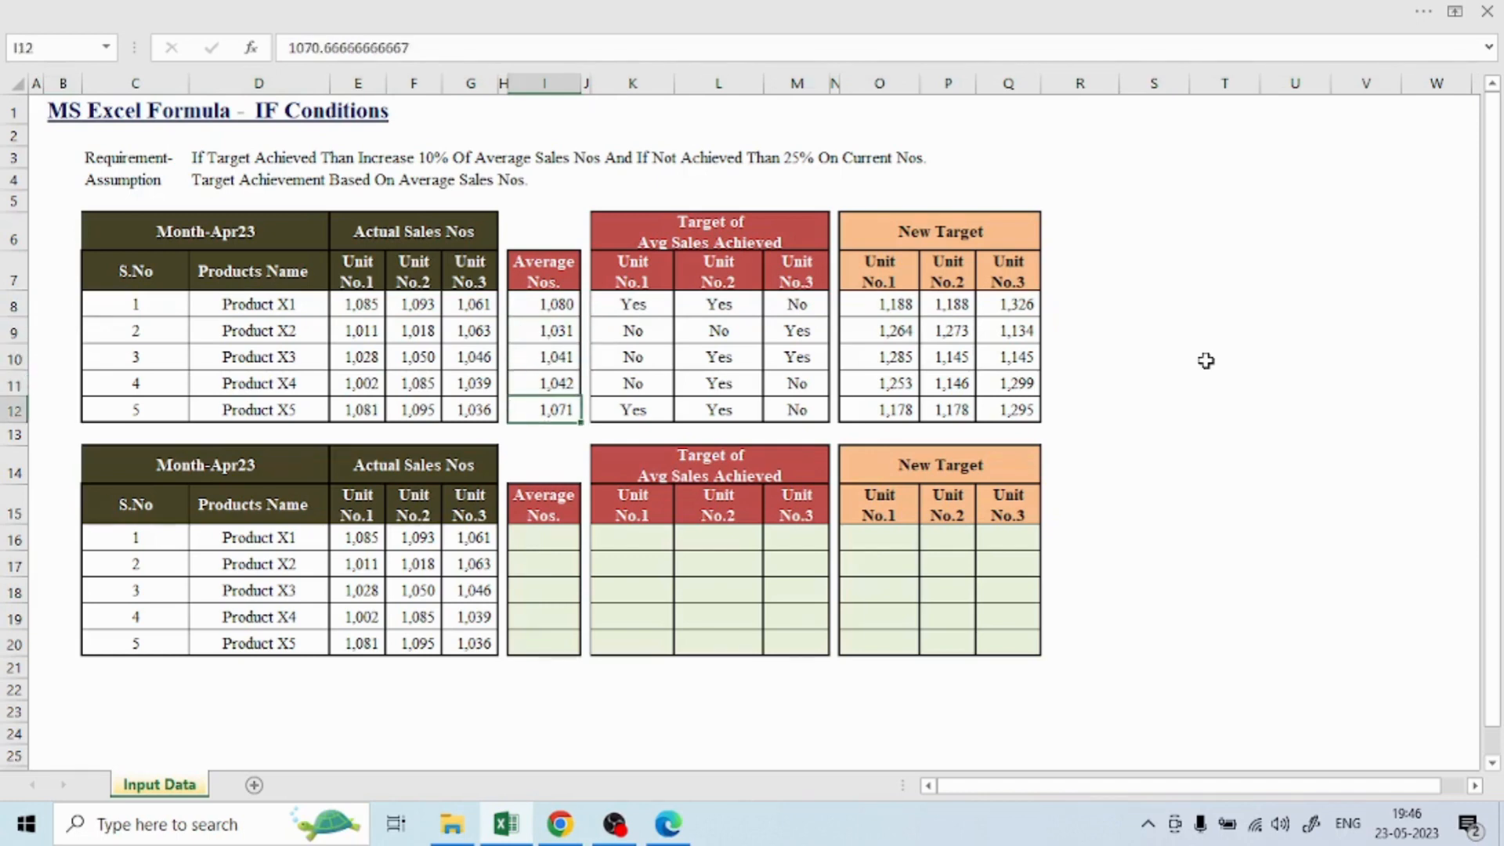
Open Product X1's Unit No.1 target-achieved formula in K8 to examine its cell references
{"action": "key", "text": "Up"}
{"action": "key", "text": "Right"}
{"action": "key", "text": "Right"}
{"action": "key", "text": "Up"}
{"action": "key", "text": "Up"}
{"action": "key", "text": "Up"}
{"action": "key", "text": "F2"}
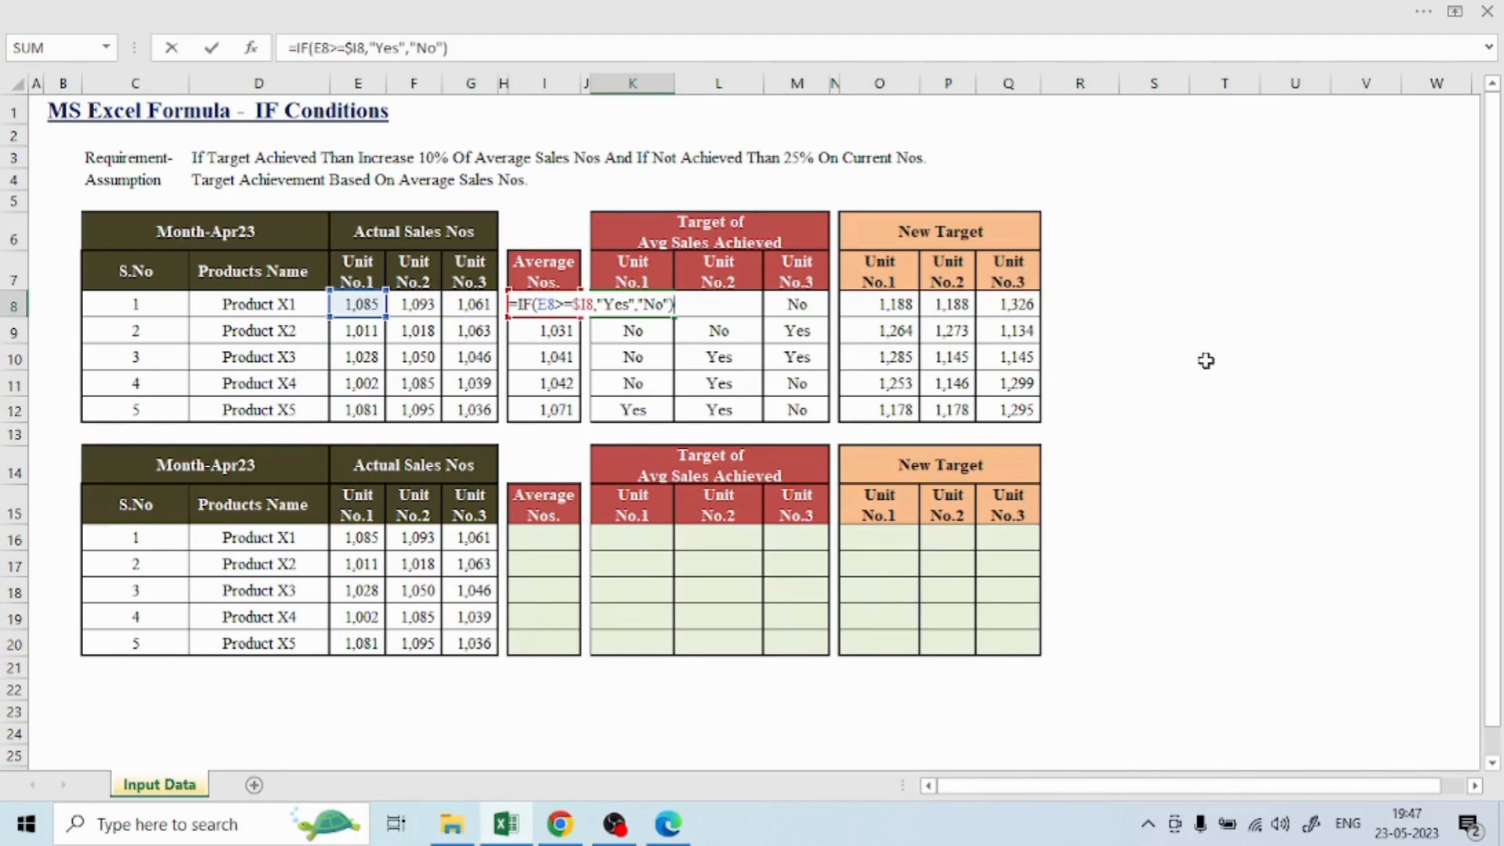
Review how the IF formula in K8 compares Product X1's Unit No.1 sales with its average to return Yes or No
{"action": "key", "text": "ctrl+Return"}
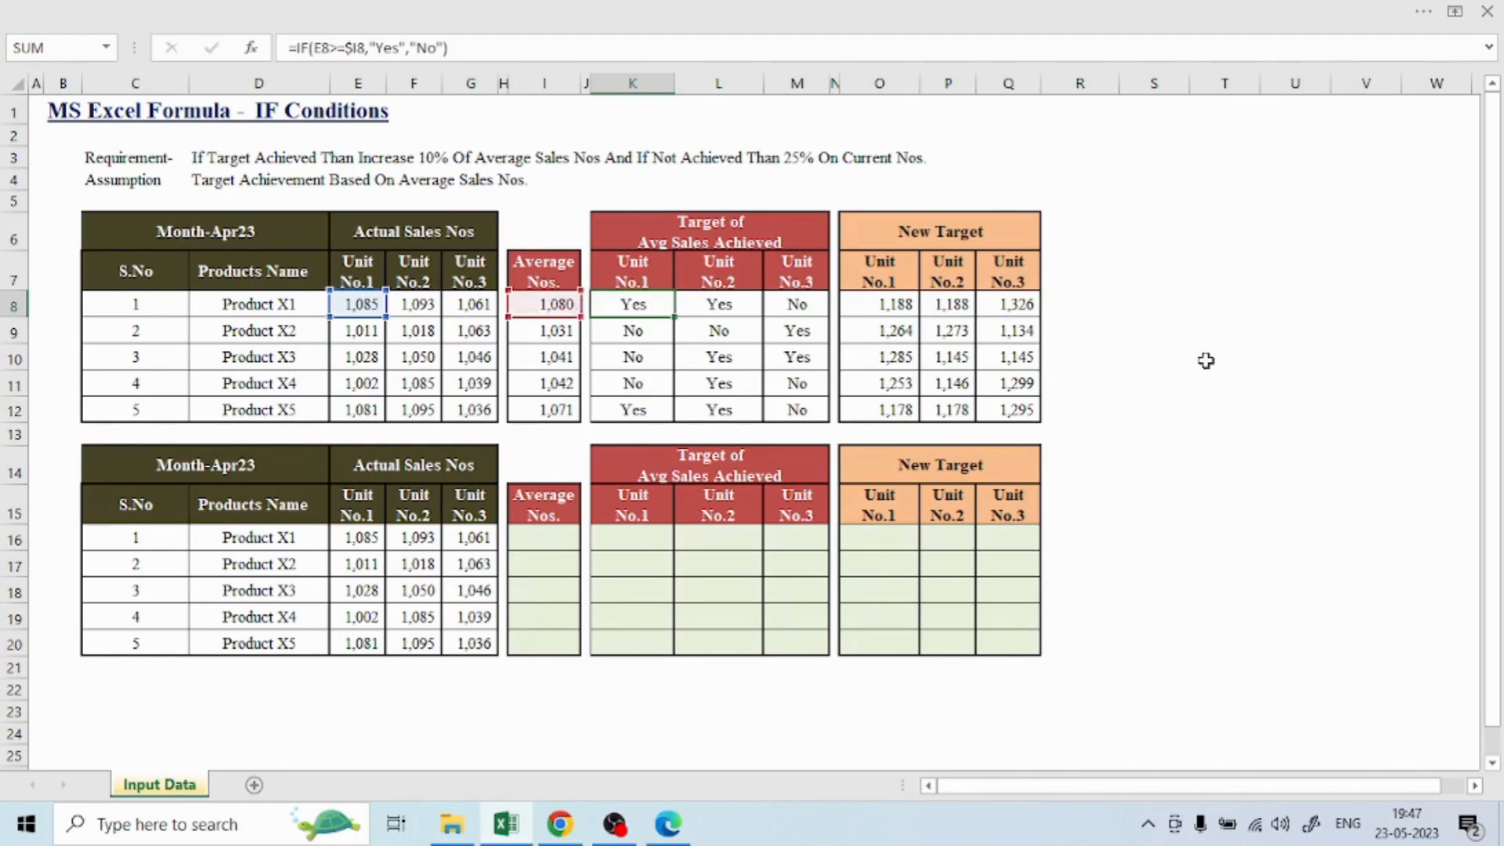
{"action": "key", "text": "F2"}
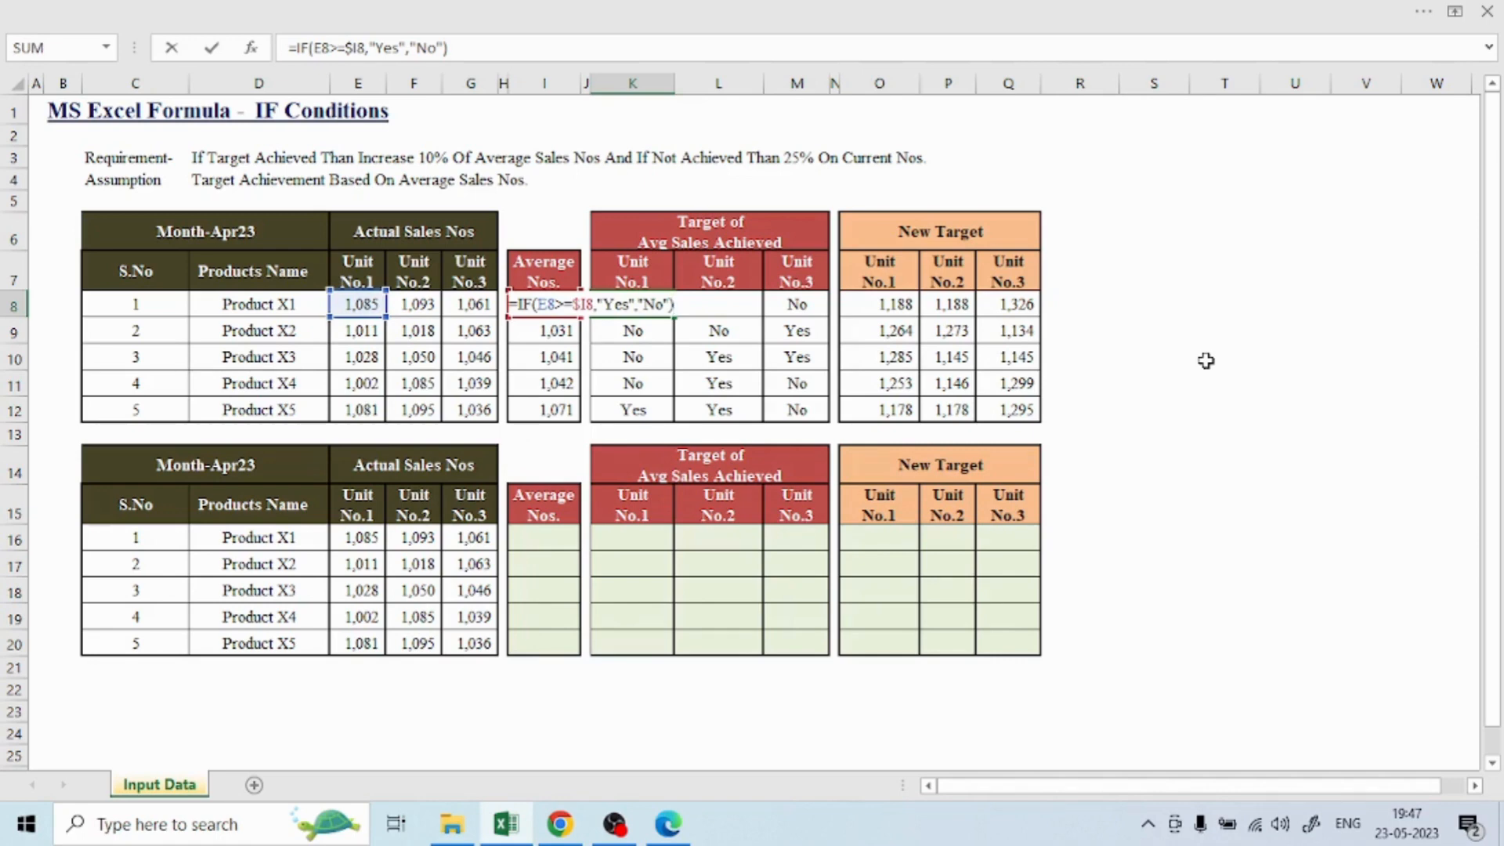
{"action": "key", "text": "Escape"}
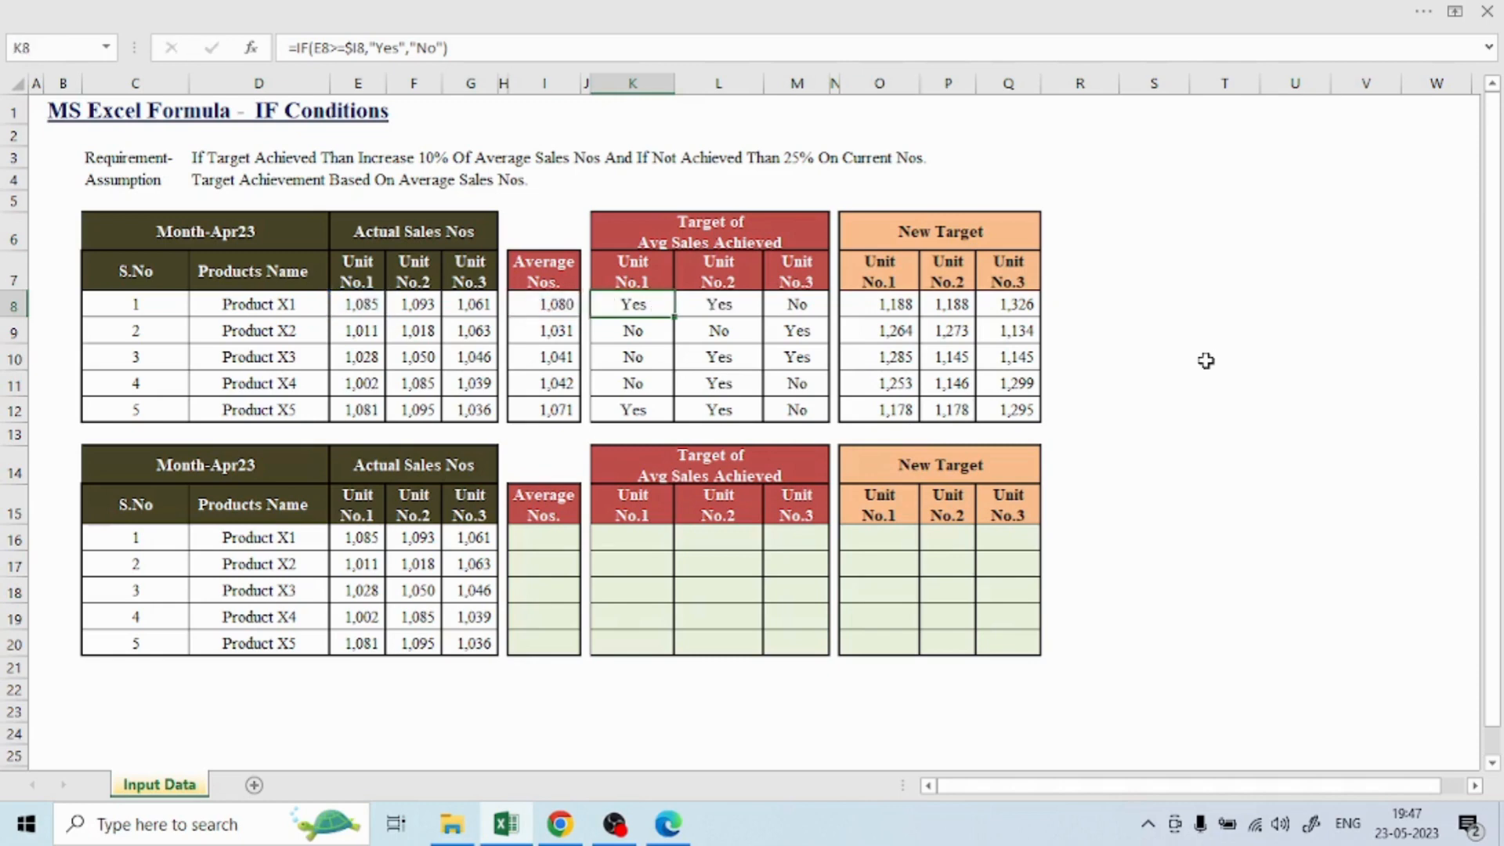
{"action": "key", "text": "F2"}
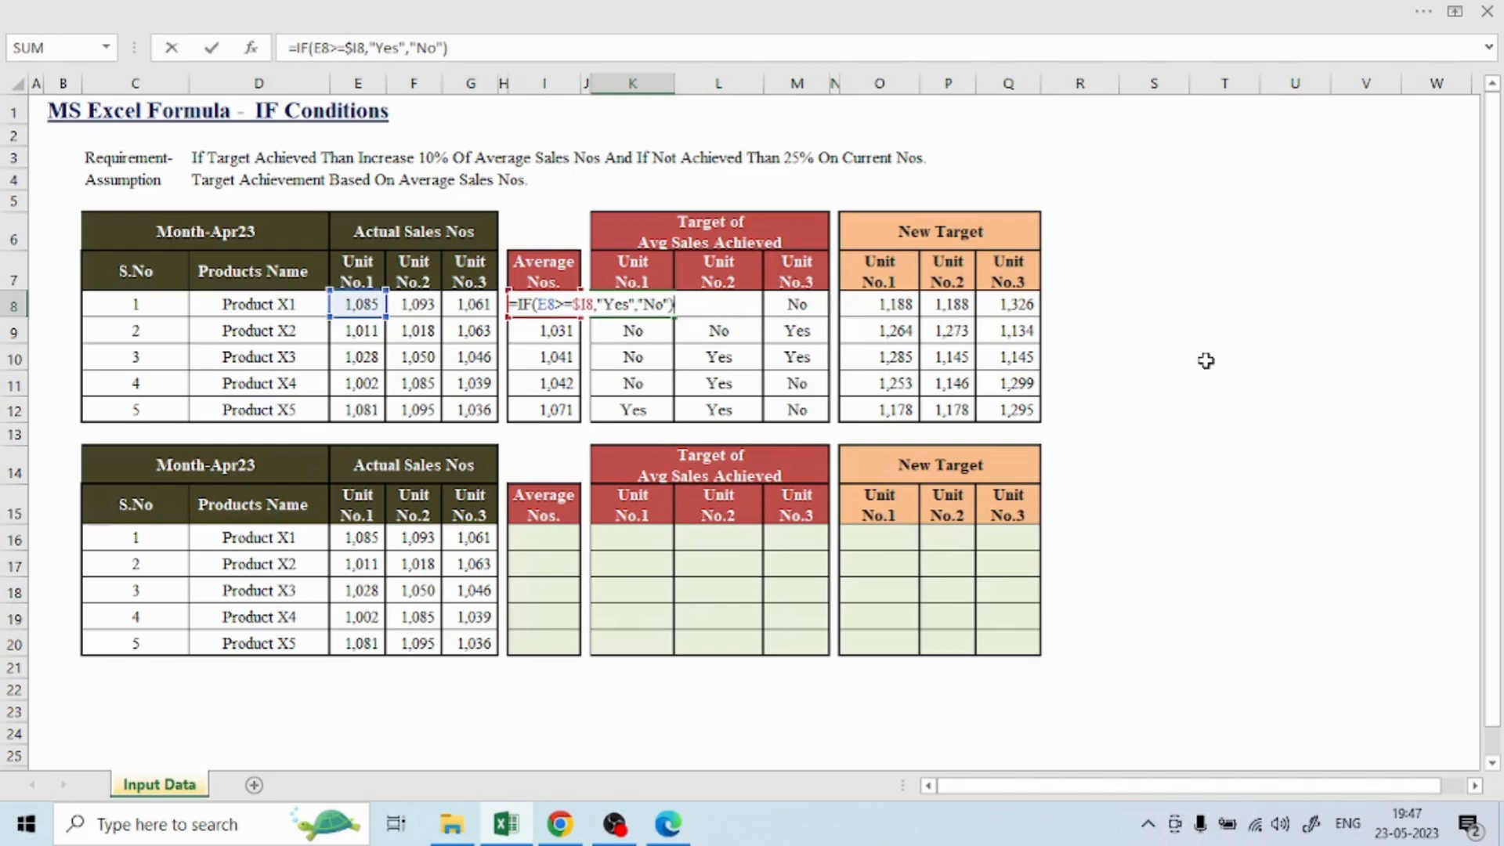
{"action": "key", "text": "Escape"}
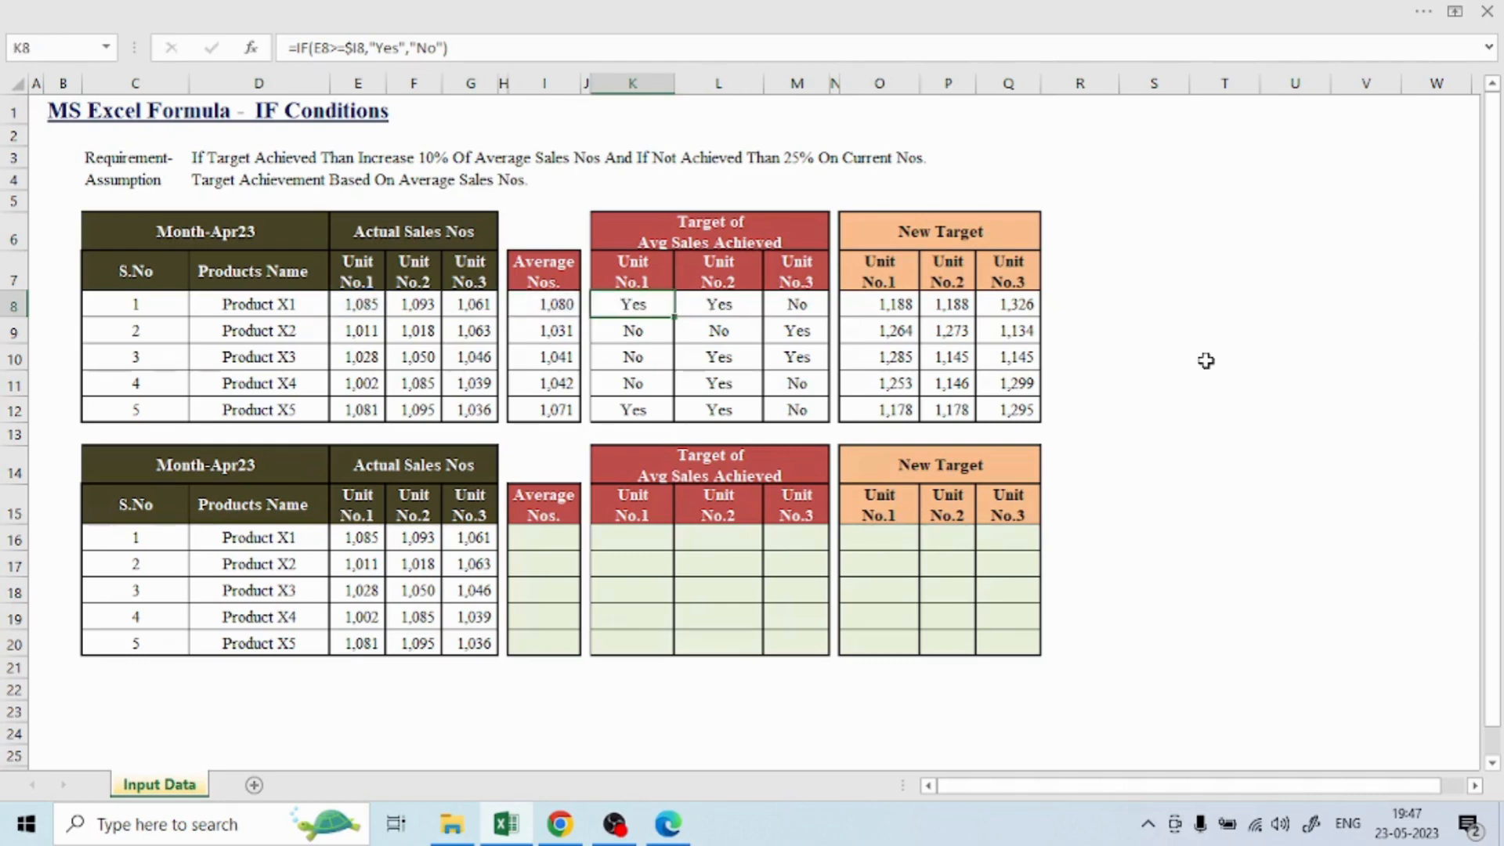
Examine Product X2's Unit No.1 target-achieved formula in K9 and the average and actual sales cells it compares
{"action": "key", "text": "Down"}
{"action": "key", "text": "F2"}
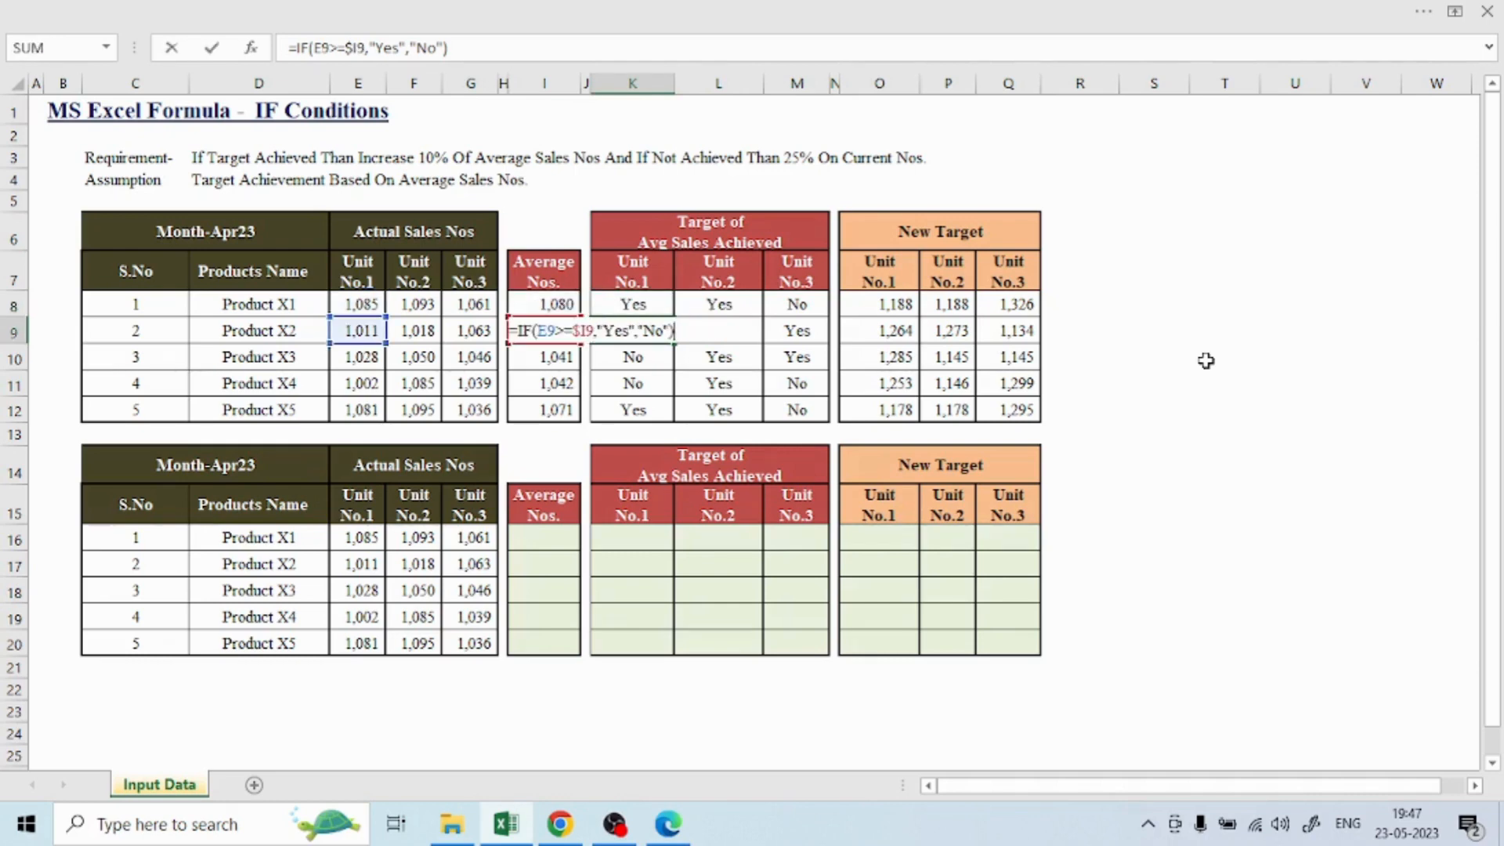
{"action": "key", "text": "Escape"}
{"action": "key", "text": "Left"}
{"action": "key", "text": "Left"}
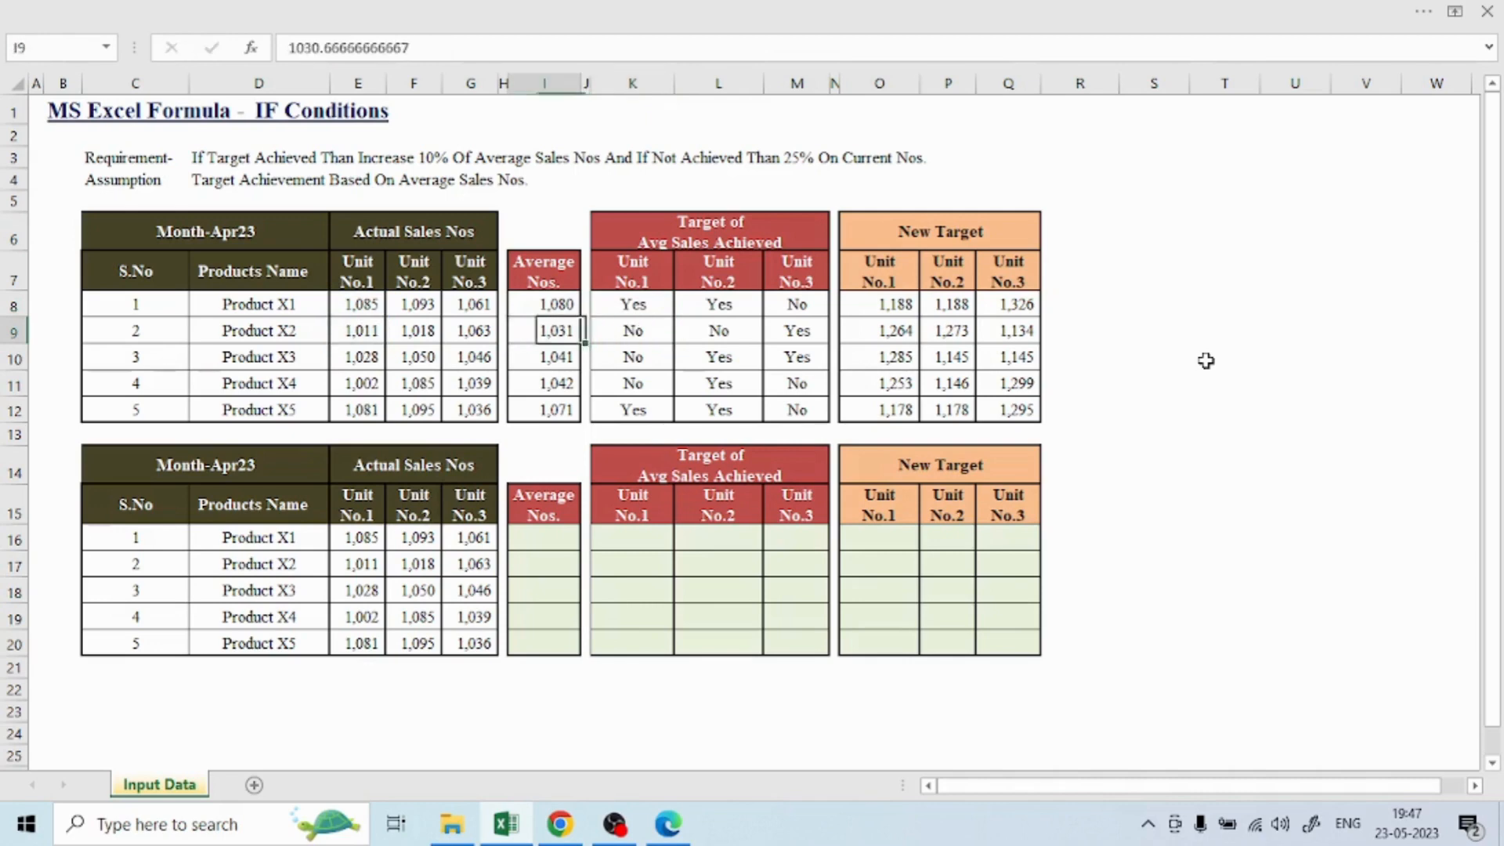
{"action": "key", "text": "Left"}
{"action": "key", "text": "Left"}
{"action": "key", "text": "Left"}
{"action": "key", "text": "Left"}
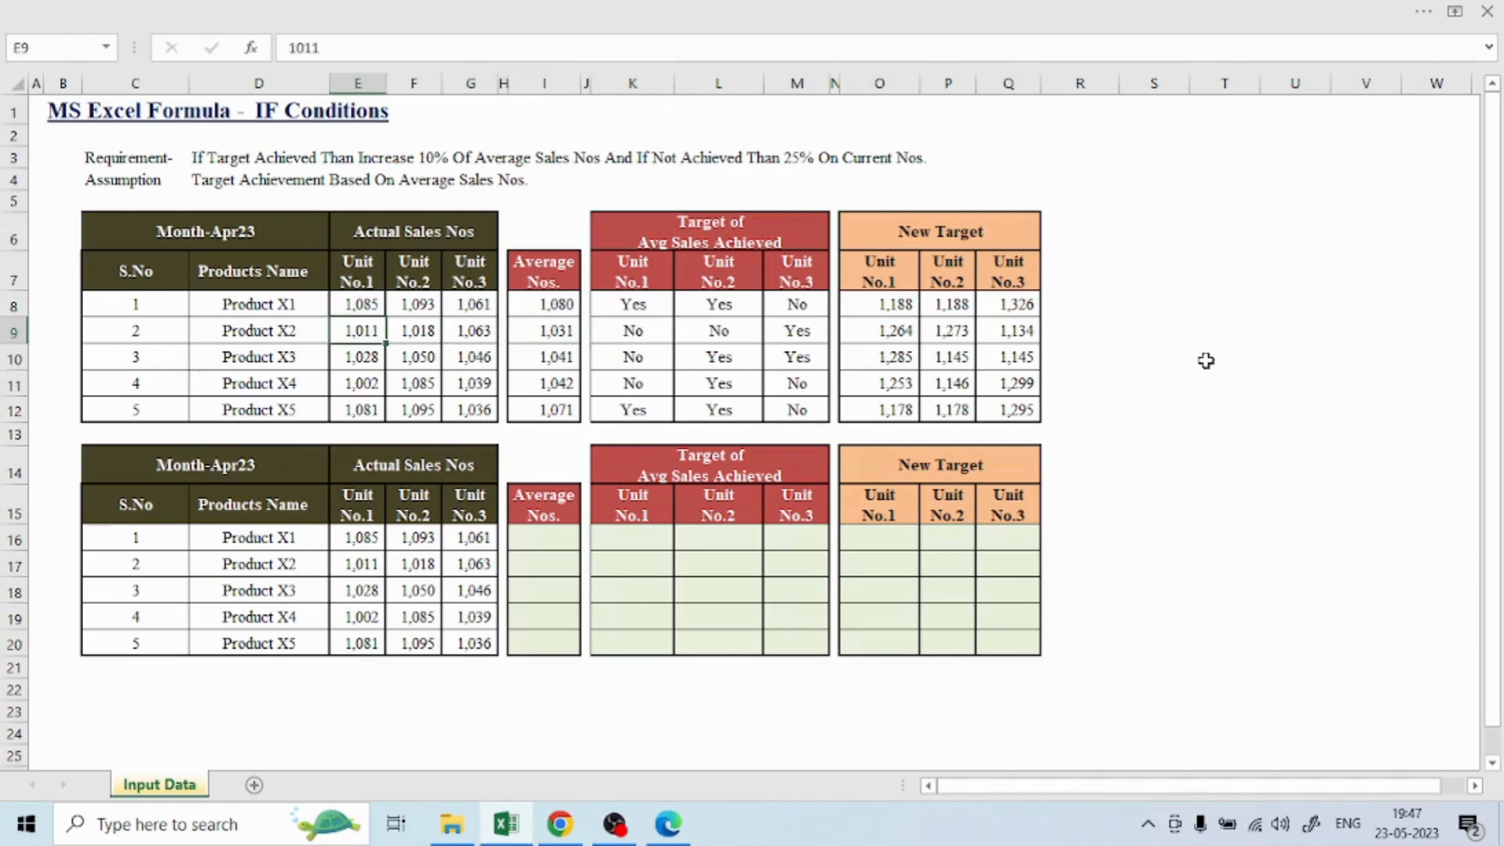
Recheck the cell references of the target-achieved formula in K9 against Product X2's row
{"action": "key", "text": "Right"}
{"action": "key", "text": "Right"}
{"action": "key", "text": "Right"}
{"action": "key", "text": "Right"}
{"action": "key", "text": "Right"}
{"action": "key", "text": "Right"}
{"action": "key", "text": "F2"}
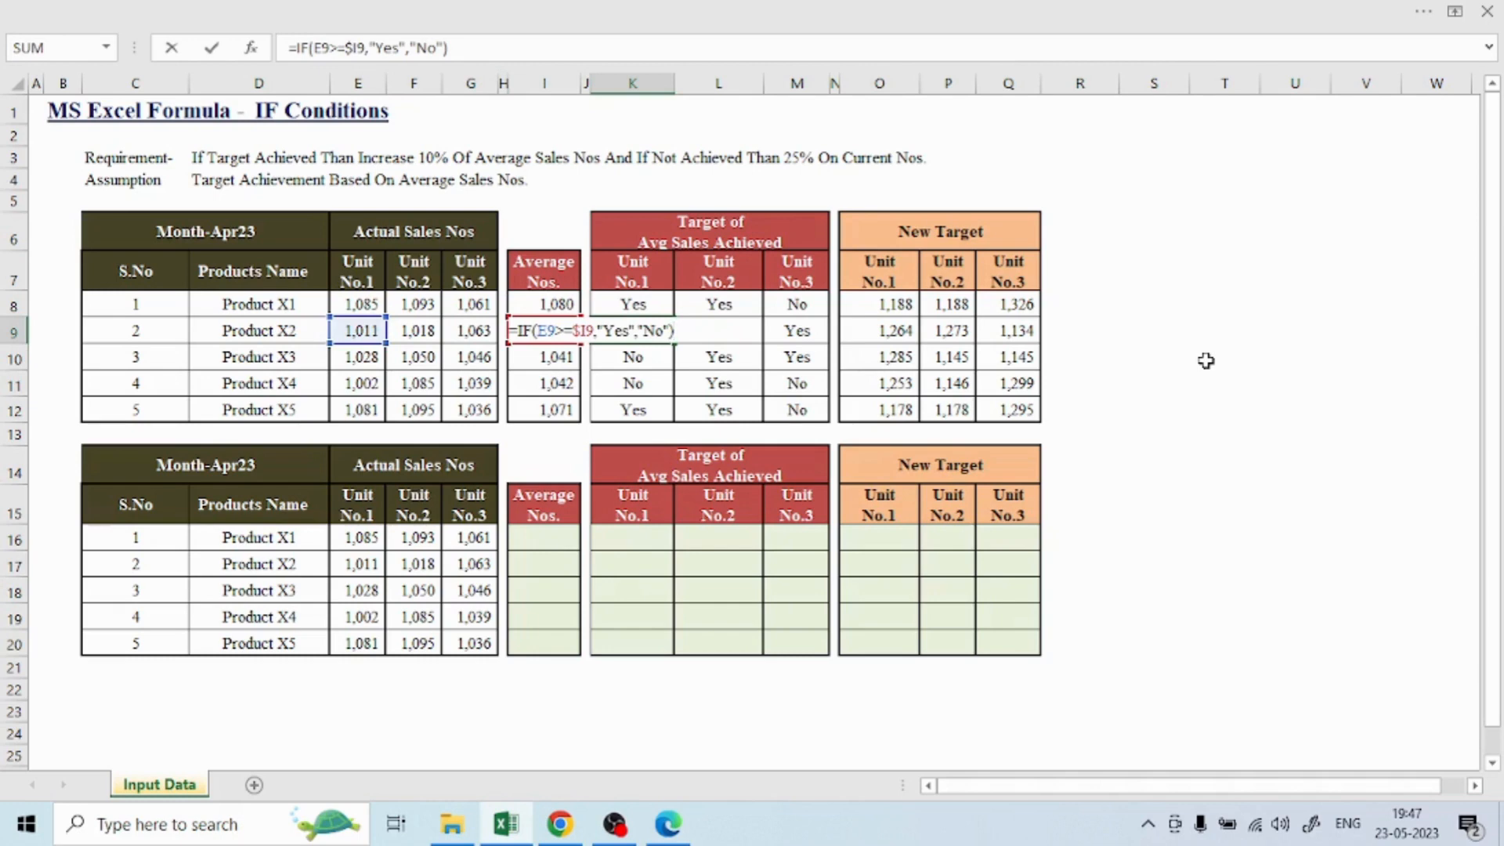
{"action": "key", "text": "Escape"}
{"action": "key", "text": "Right"}
{"action": "key", "text": "Left"}
{"action": "key", "text": "Left"}
{"action": "key", "text": "Left"}
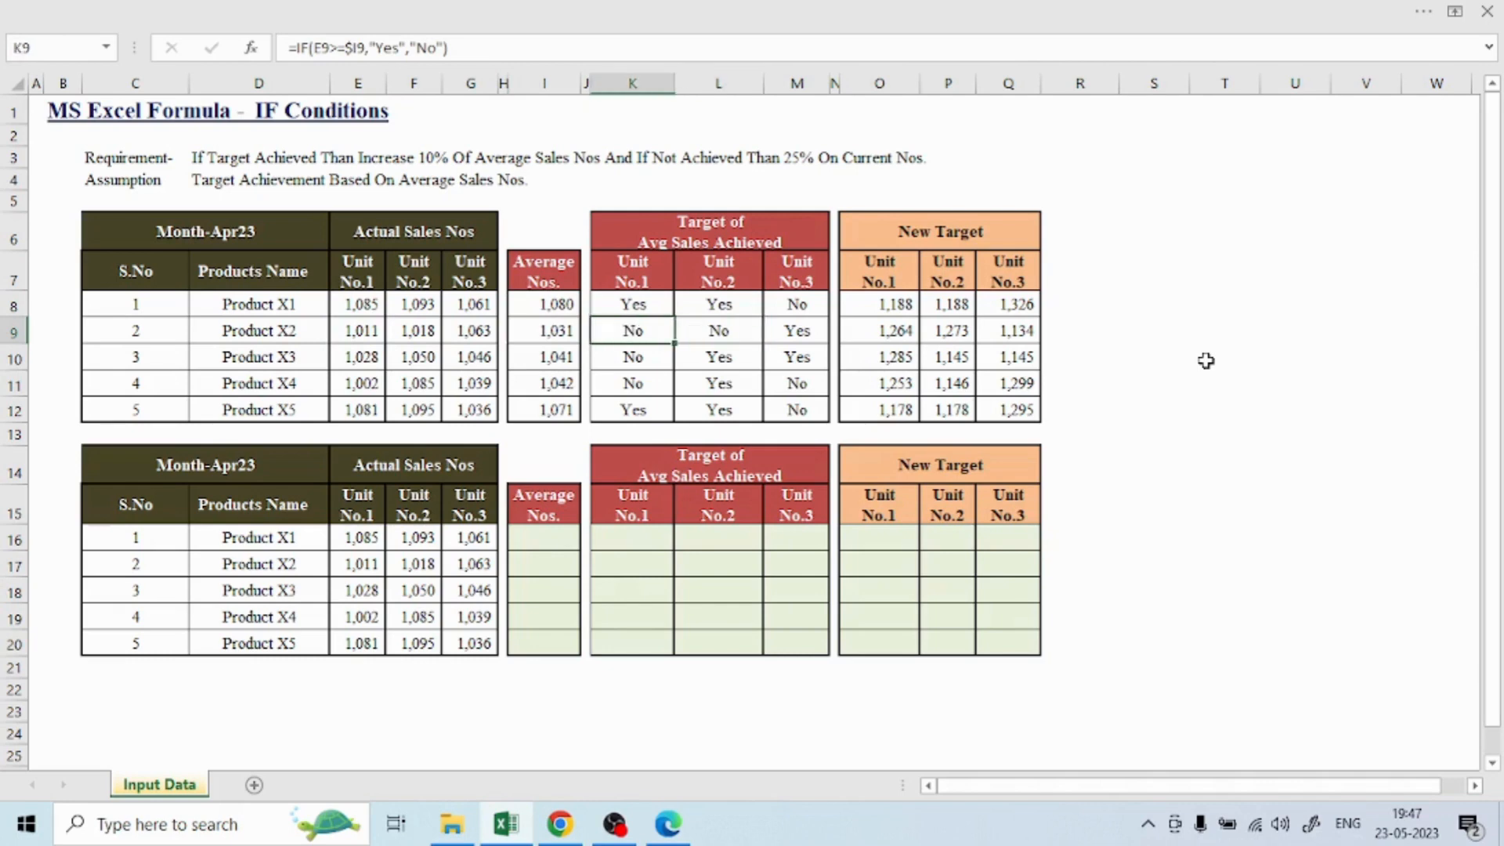
Test the formula in K9 by changing Product X2's Unit No.1 sales in E9 to 1041, and undo the change
{"action": "key", "text": "Left"}
{"action": "key", "text": "Left"}
{"action": "key", "text": "Left"}
{"action": "key", "text": "Left"}
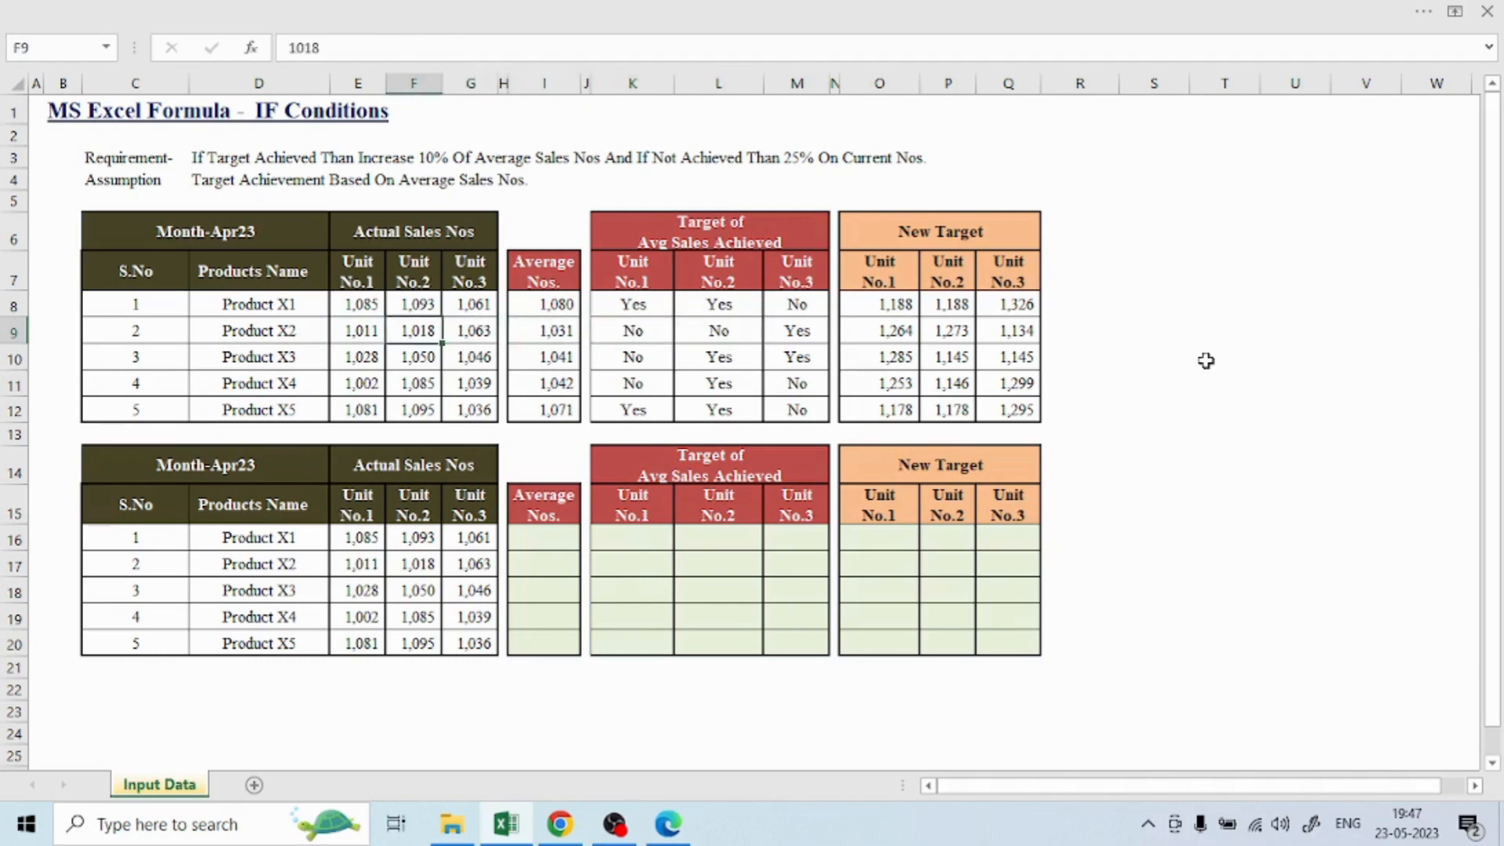
{"action": "key", "text": "F2"}
{"action": "key", "text": "Left"}
{"action": "key", "text": "Left"}
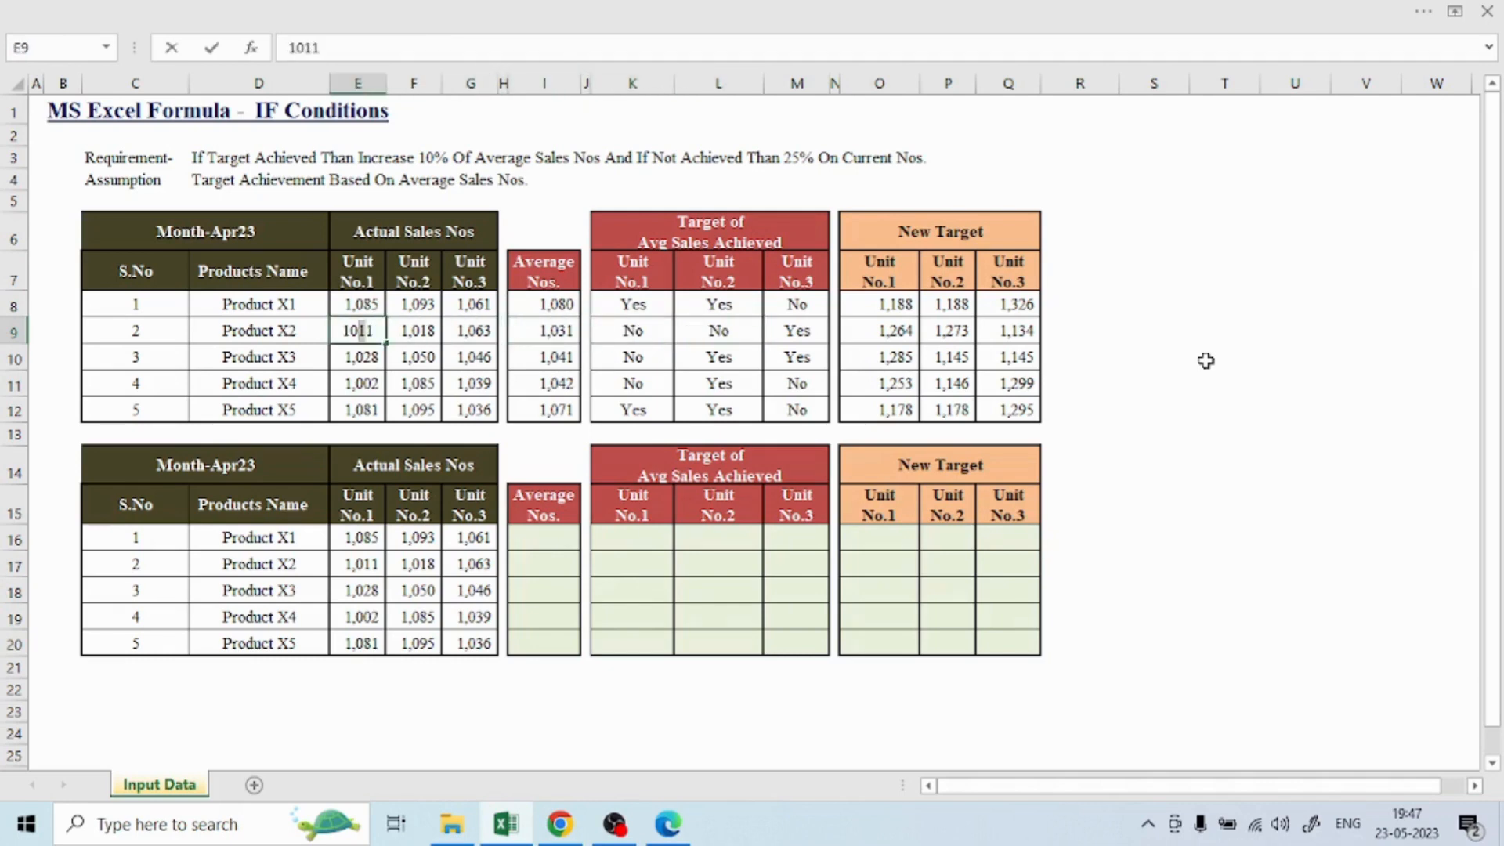
{"action": "type", "text": "4"}
{"action": "key", "text": "Return"}
{"action": "key", "text": "Up"}
{"action": "key", "text": "Right"}
{"action": "key", "text": "Right"}
{"action": "key", "text": "Right"}
{"action": "key", "text": "Right"}
{"action": "key", "text": "Right"}
{"action": "key", "text": "Right"}
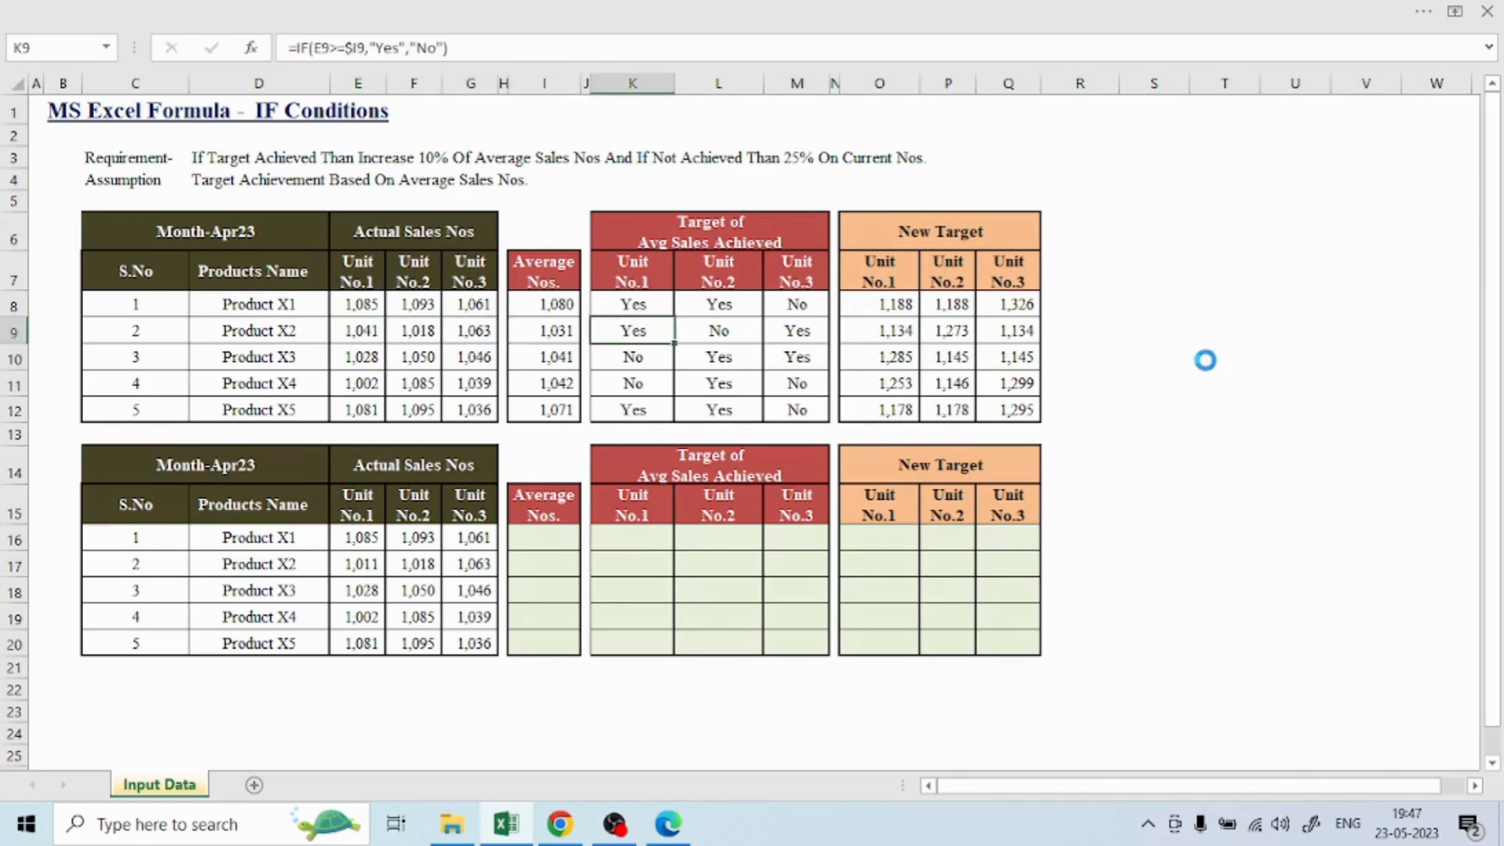
{"action": "key", "text": "ctrl+z"}
Examine Product X1's Unit No.1 new-target formula in O8, including its 110% and 125% branches and the cells they reference
{"action": "key", "text": "Right"}
{"action": "key", "text": "Right"}
{"action": "key", "text": "Right"}
{"action": "key", "text": "Right"}
{"action": "key", "text": "Right"}
{"action": "key", "text": "Right"}
{"action": "key", "text": "Right"}
{"action": "key", "text": "Right"}
{"action": "key", "text": "Right"}
{"action": "key", "text": "Right"}
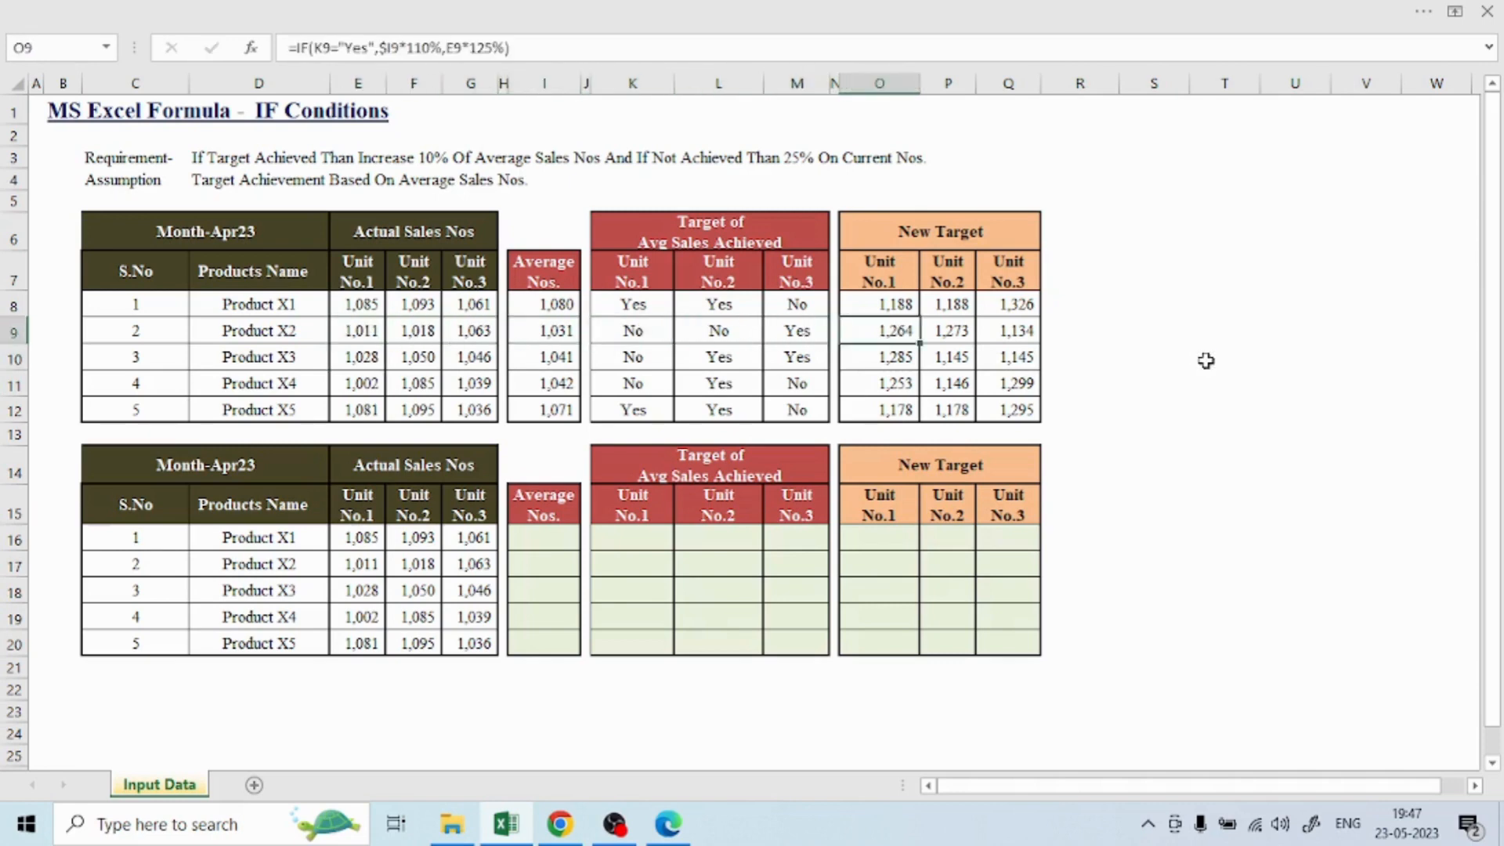
{"action": "key", "text": "Up"}
{"action": "key", "text": "F2"}
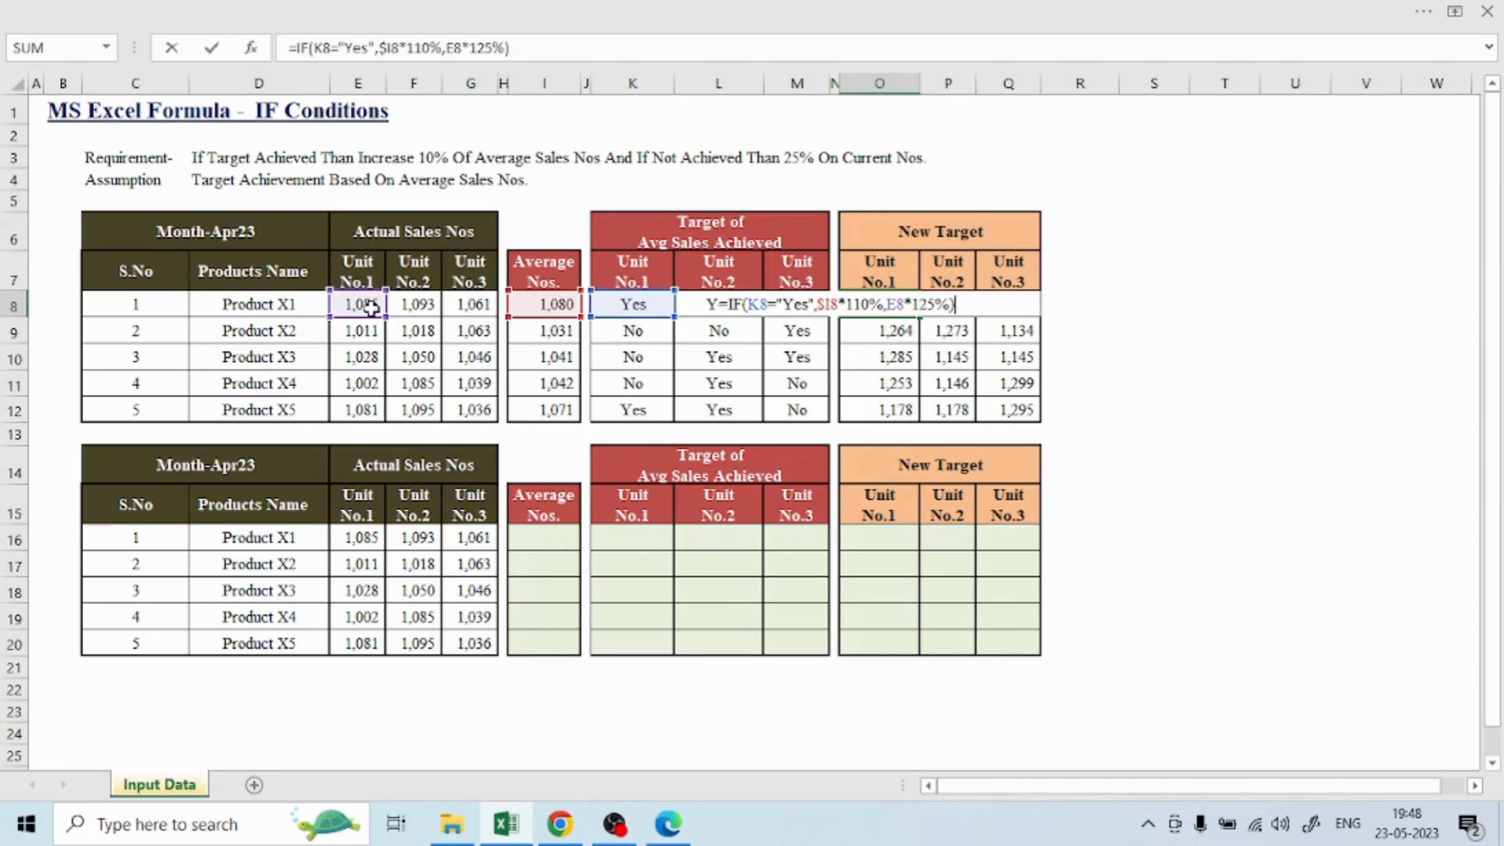
{"action": "key", "text": "Tab"}
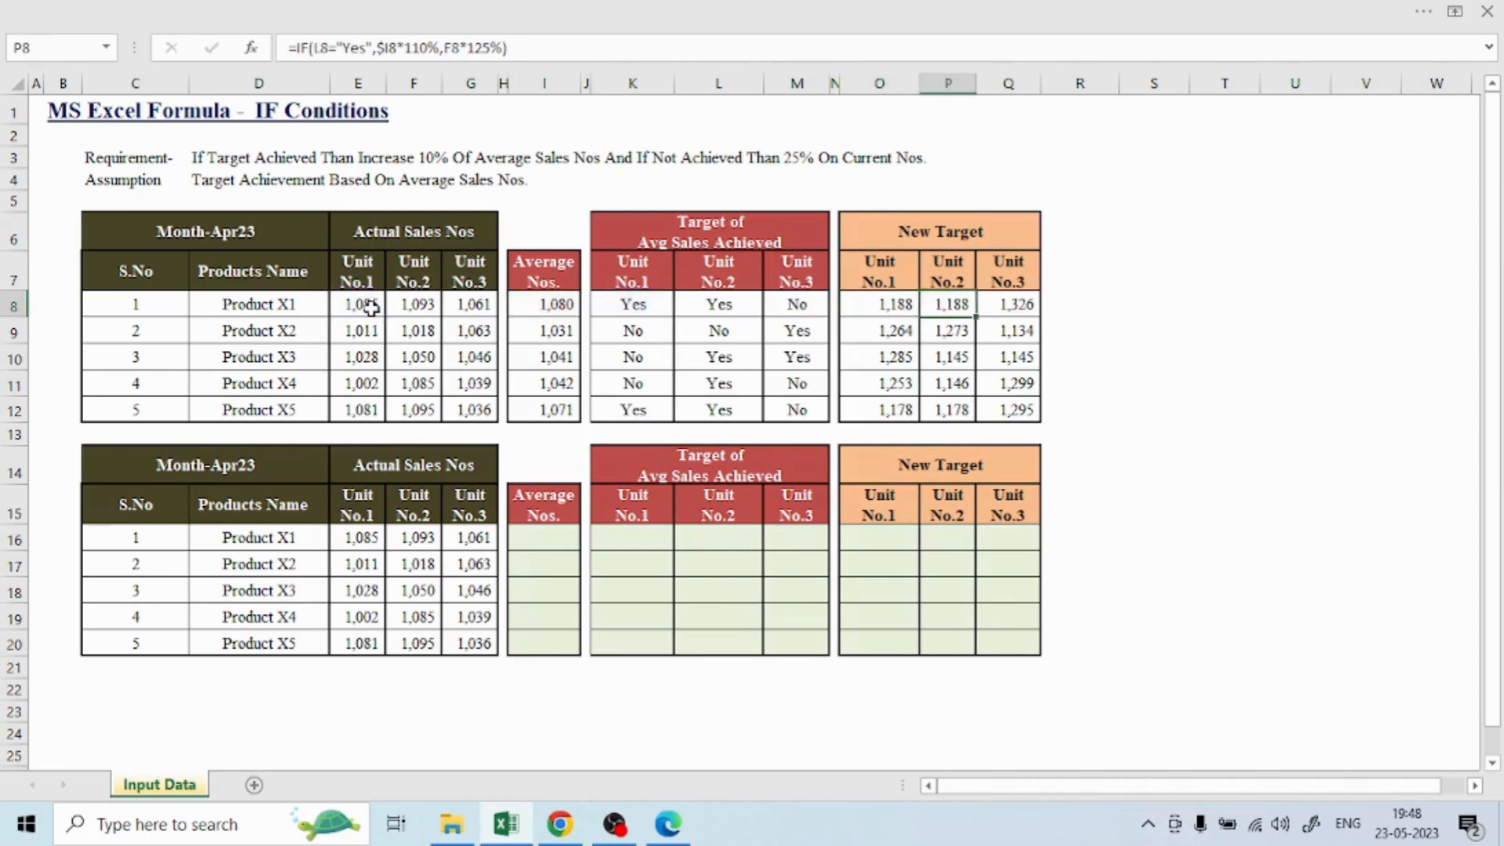
Highlight Product X1's Unit No.1 actual sales, average and new target in E8, I8 and O8 with a yellow fill
{"action": "key", "text": "Left"}
{"action": "key", "text": "Left"}
{"action": "key", "text": "Left"}
{"action": "key", "text": "Left"}
{"action": "key", "text": "Left"}
{"action": "key", "text": "Left"}
{"action": "key", "text": "Left"}
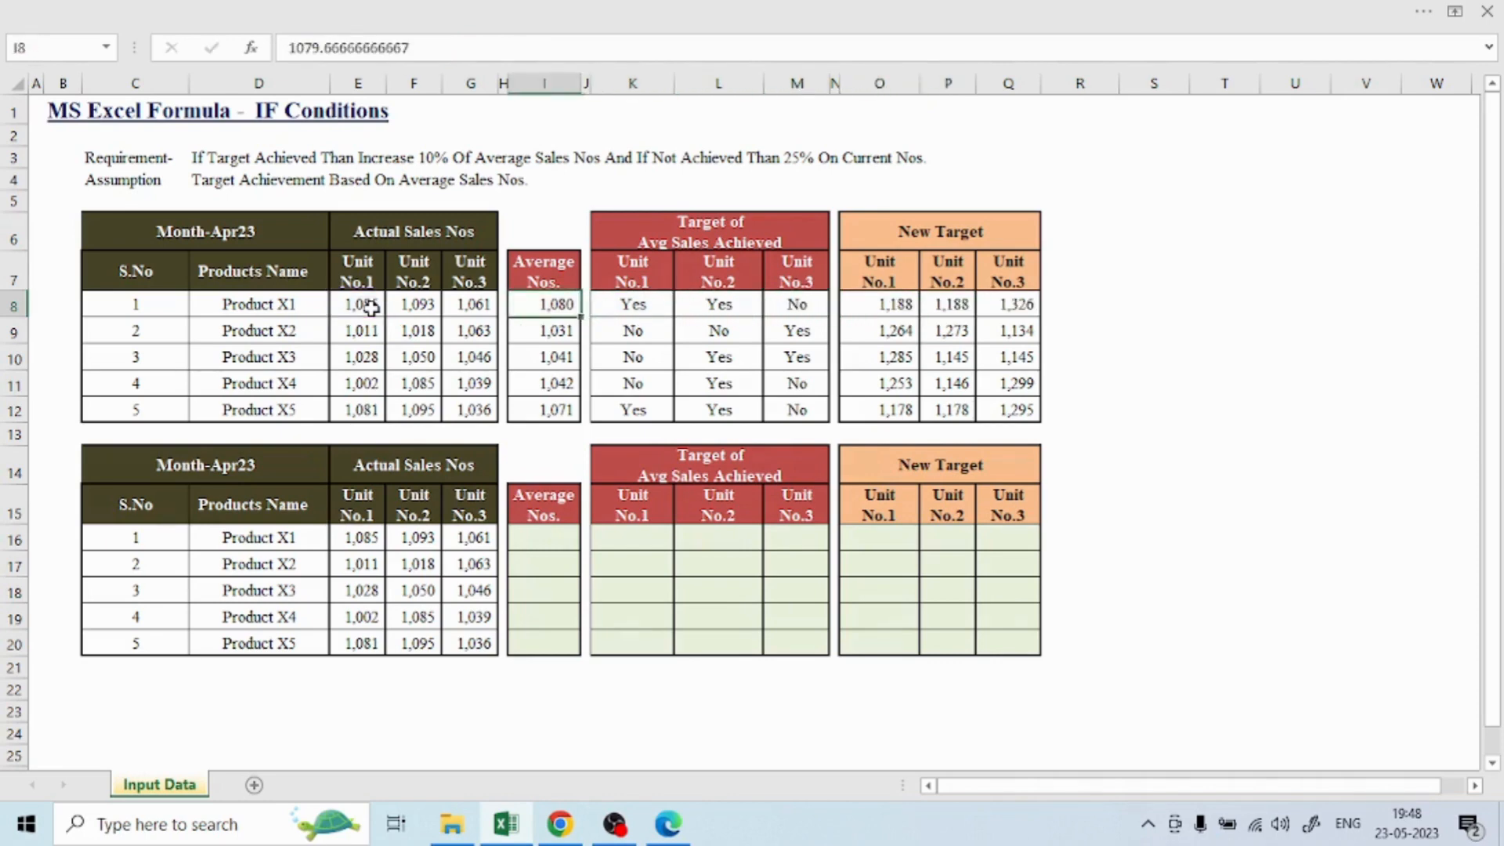
{"action": "key", "text": "Left"}
{"action": "key", "text": "Left"}
{"action": "key", "text": "Left"}
{"action": "key", "text": "Left"}
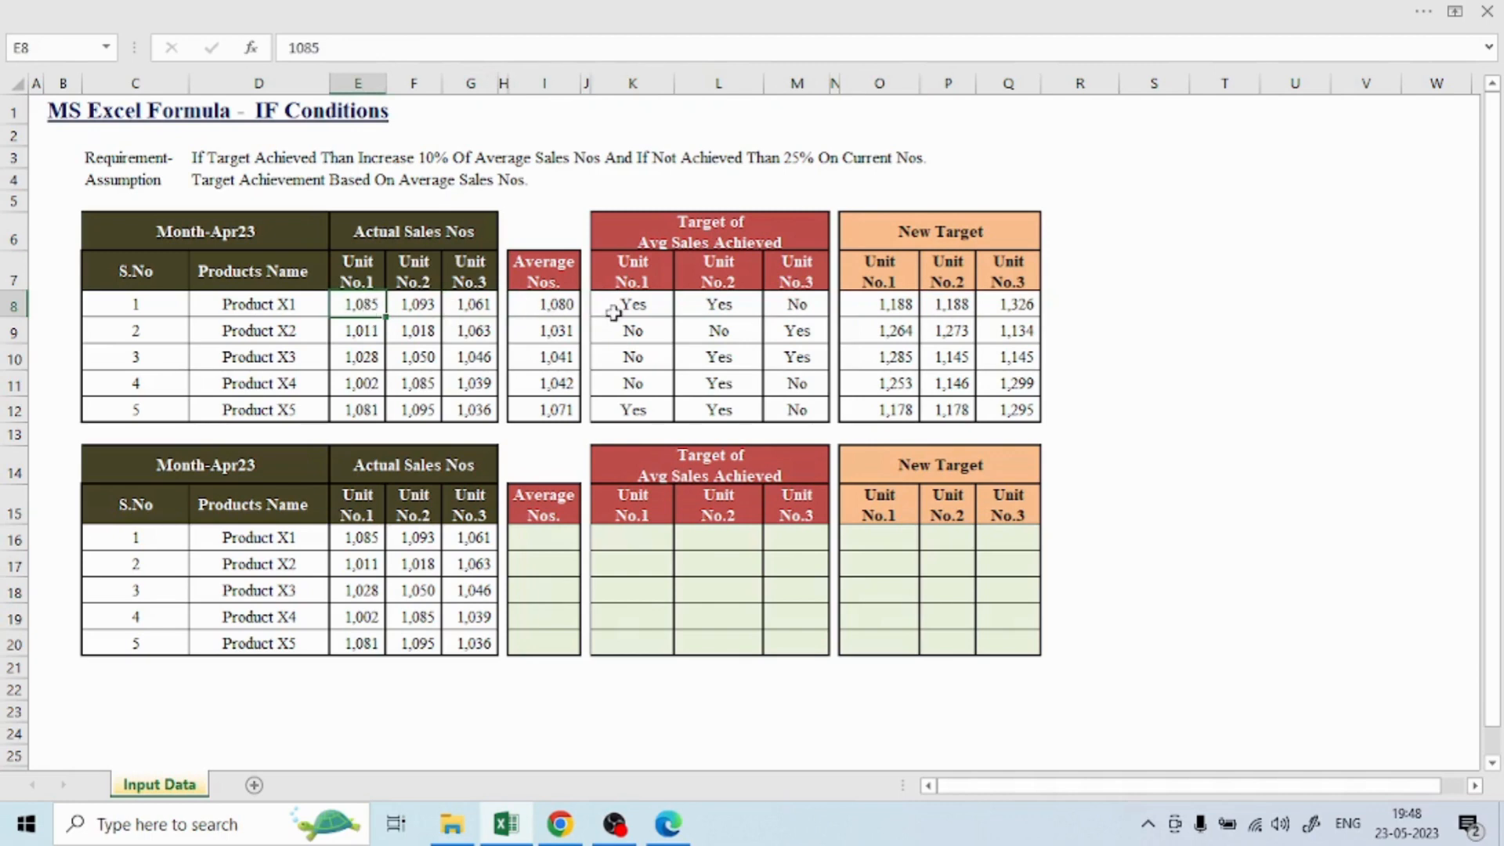
{"action": "left_click", "coordinate": [521, 310], "text": "ctrl"}
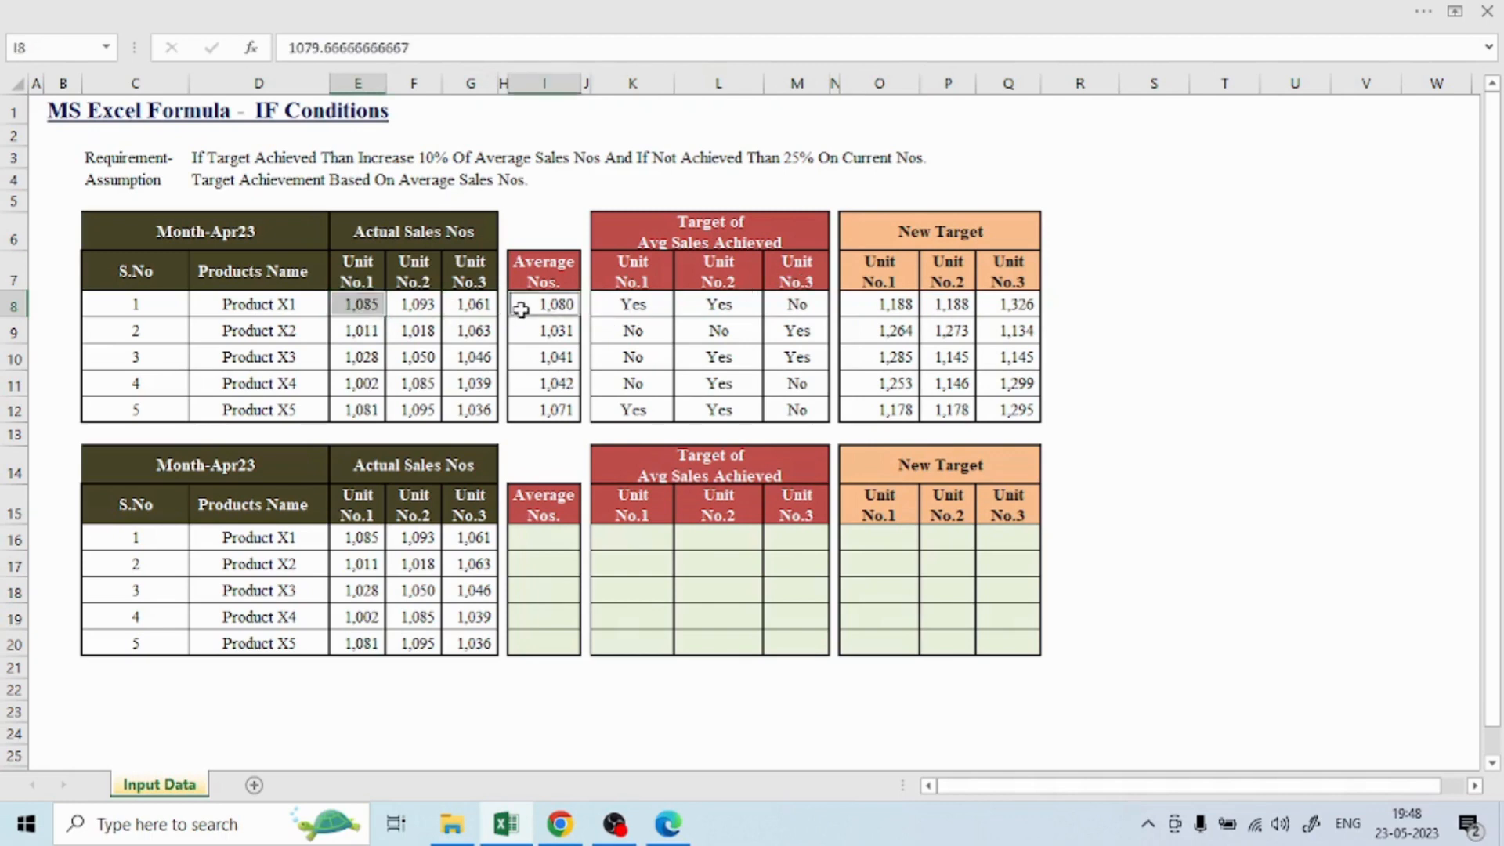
{"action": "left_click", "coordinate": [890, 302], "text": "ctrl"}
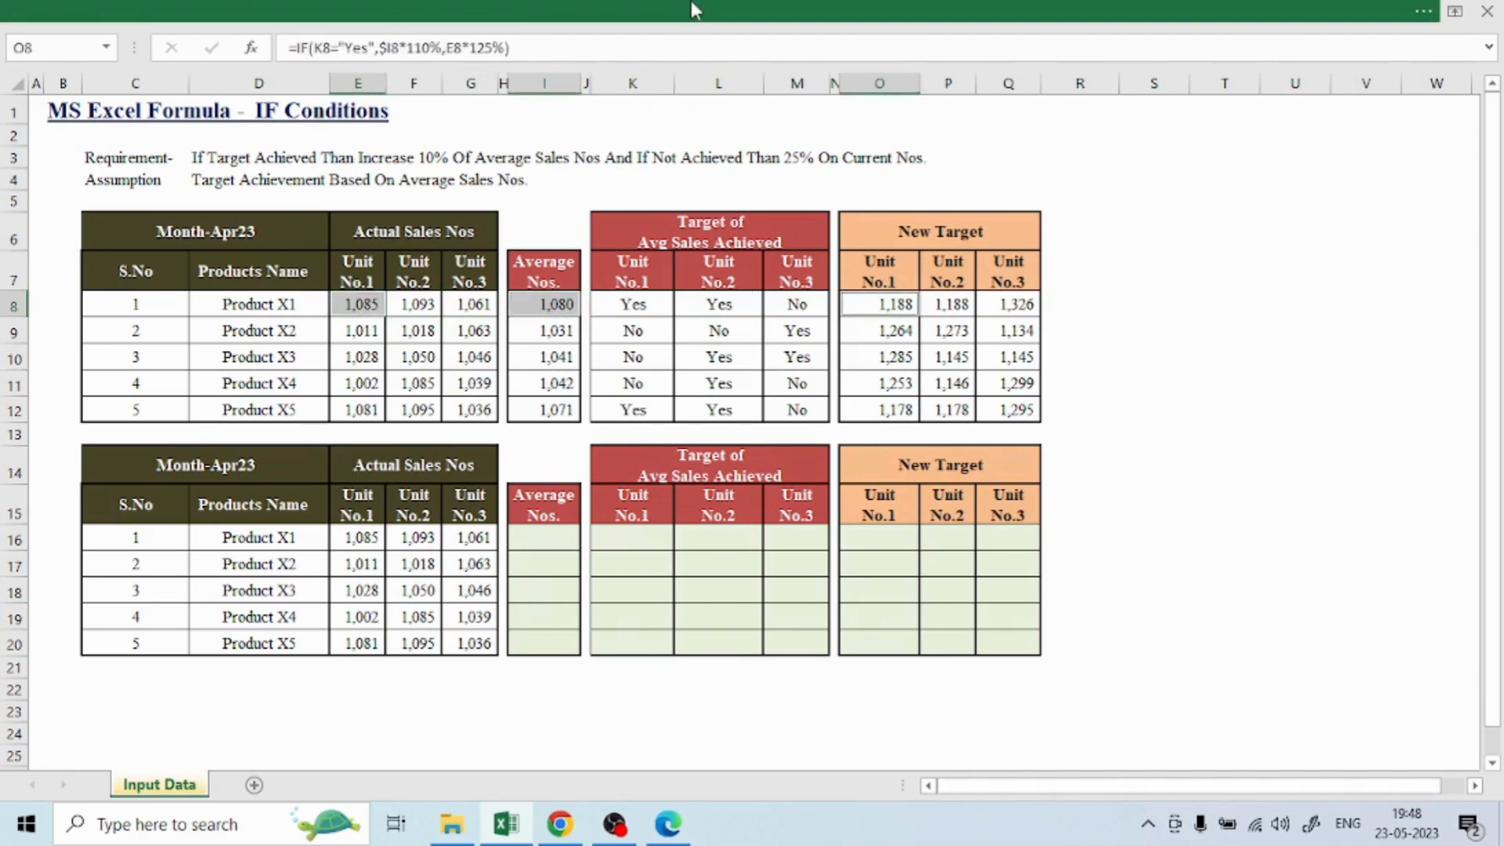
{"action": "left_click", "coordinate": [694, 9]}
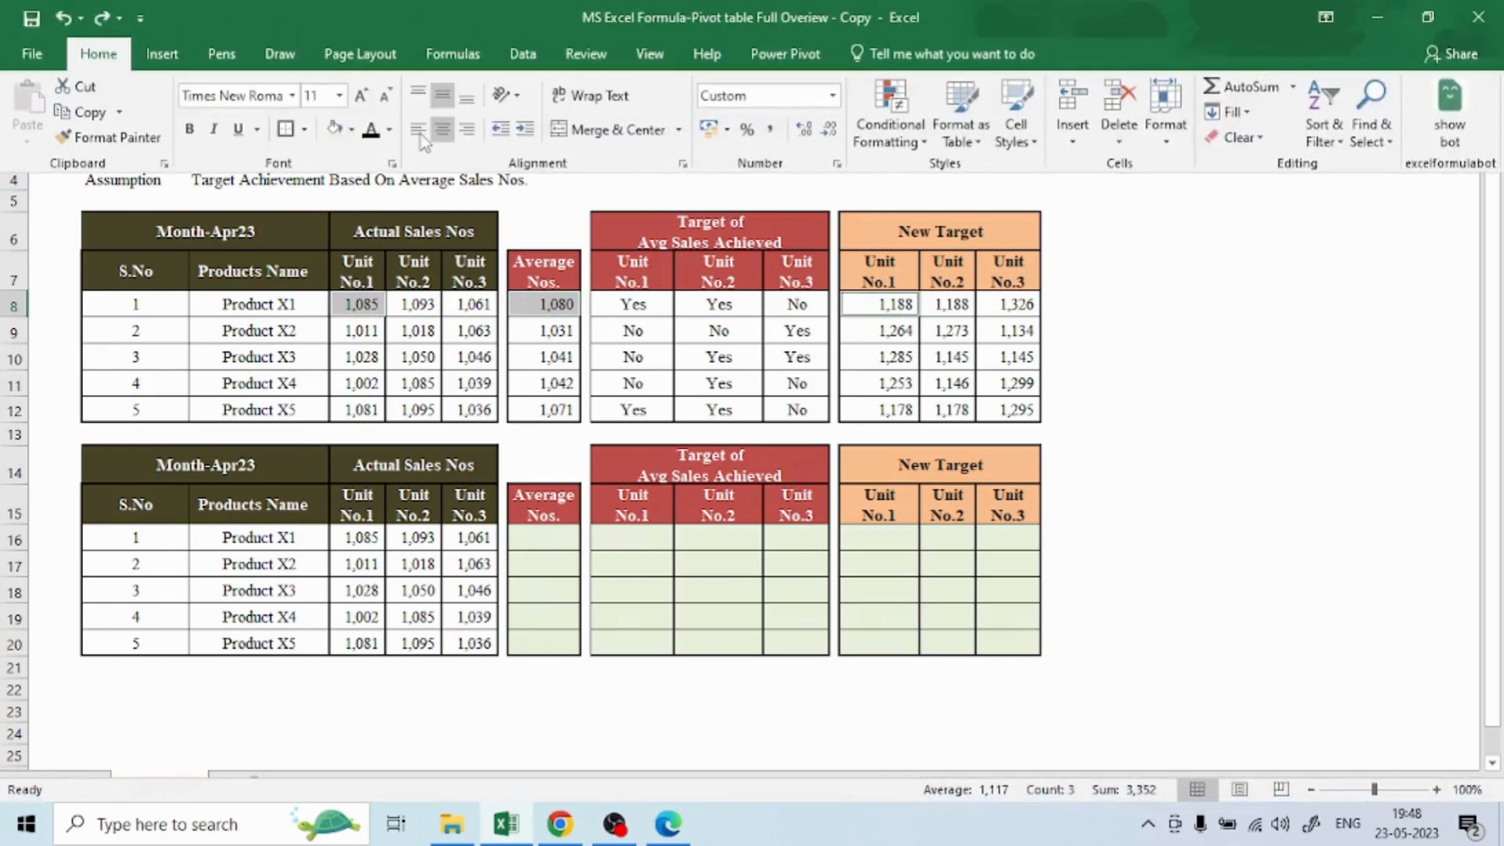
{"action": "left_click", "coordinate": [352, 130]}
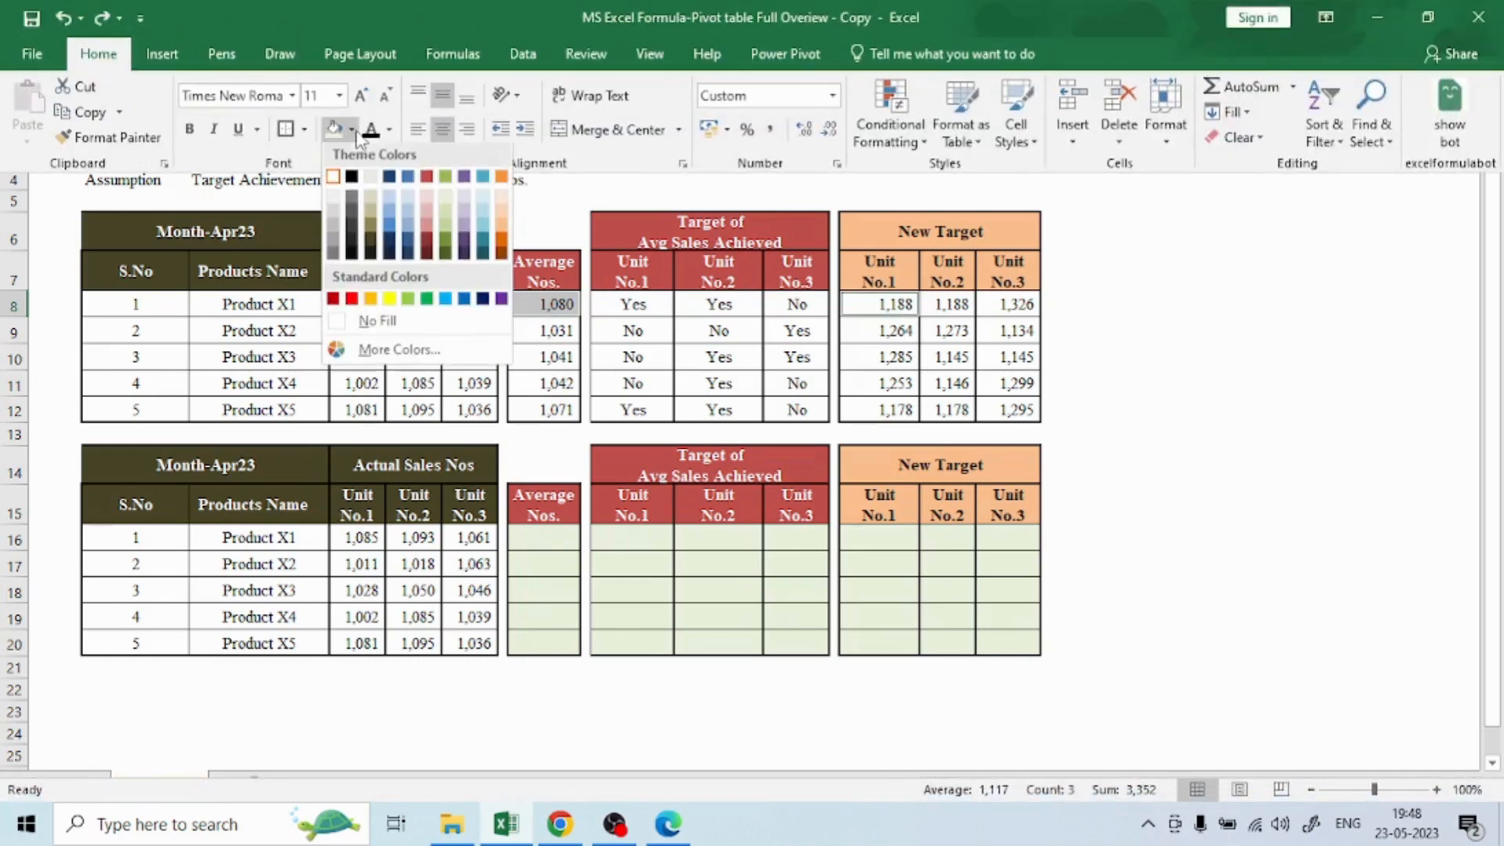
{"action": "left_click", "coordinate": [389, 303]}
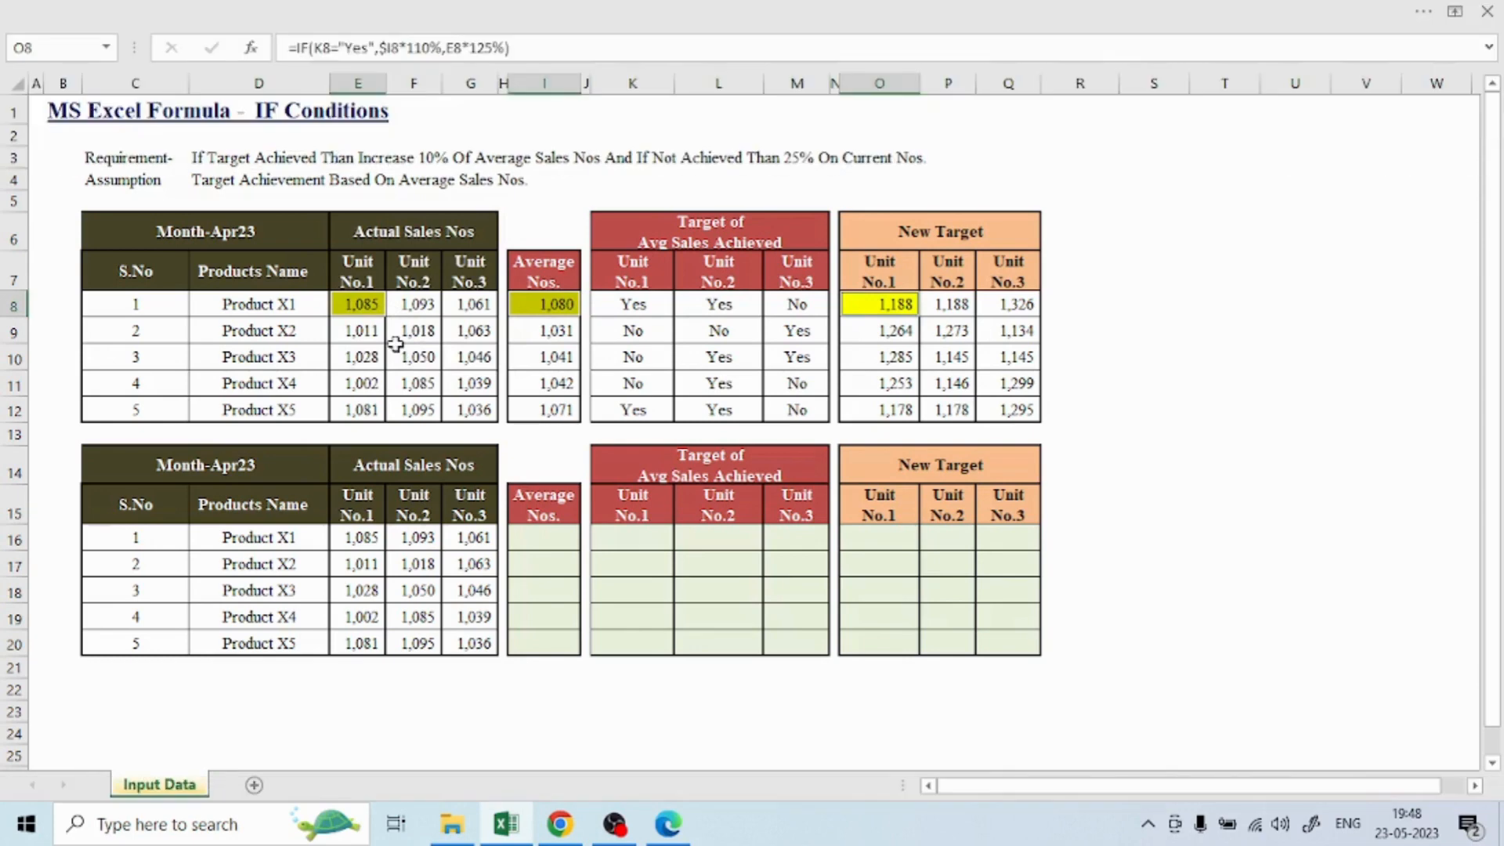
Compare Product X1's highlighted Unit No.1 sales, average and new target across E8, I8 and O8
{"action": "key", "text": "Up"}
{"action": "key", "text": "Down"}
{"action": "key", "text": "Left"}
{"action": "key", "text": "Left"}
{"action": "key", "text": "Left"}
{"action": "key", "text": "Left"}
{"action": "key", "text": "Left"}
{"action": "key", "text": "Left"}
{"action": "key", "text": "Left"}
{"action": "key", "text": "Left"}
{"action": "key", "text": "Left"}
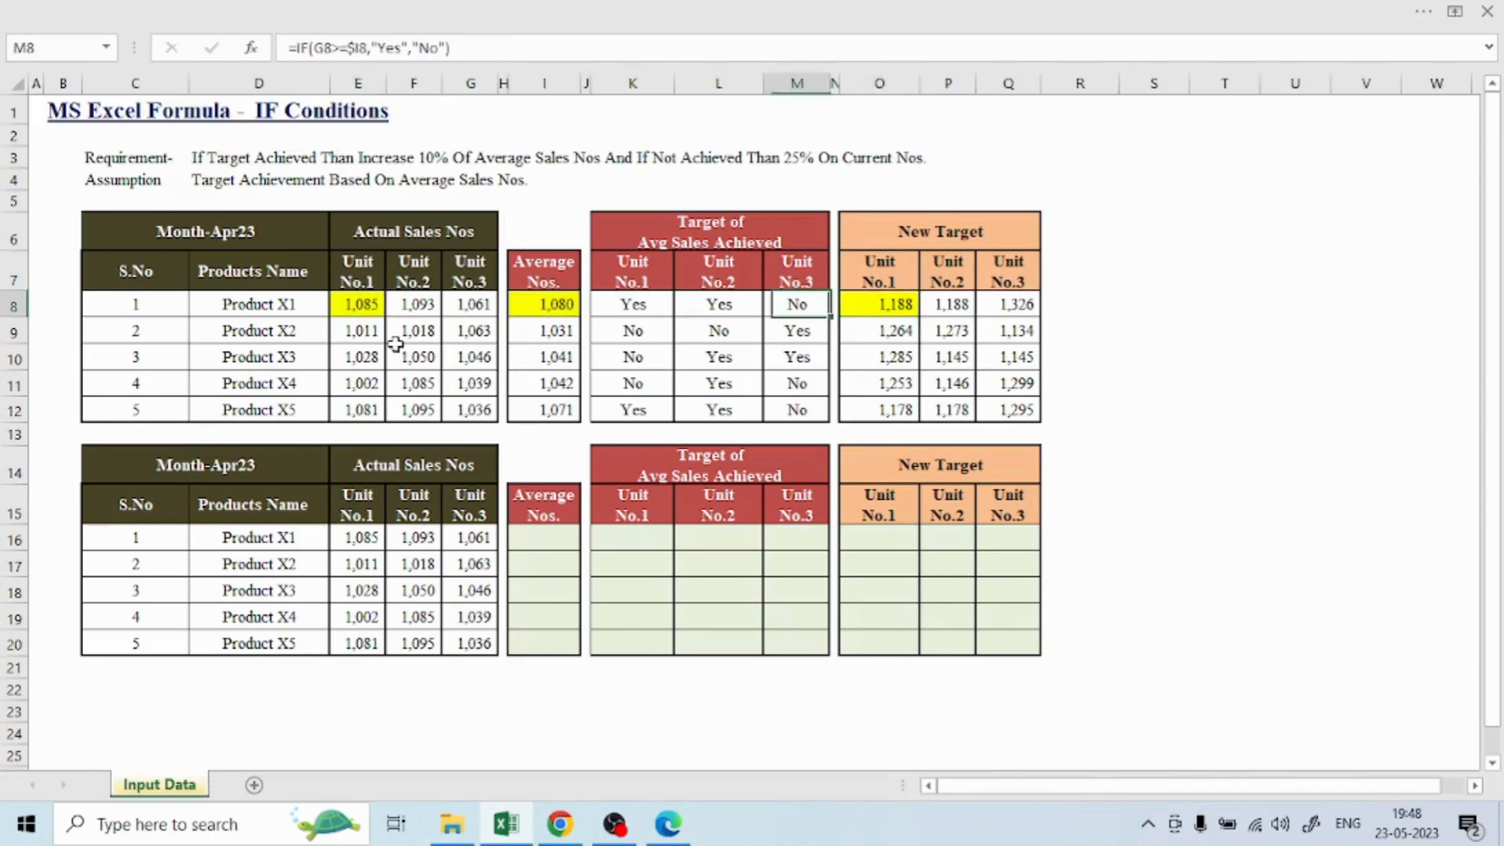
{"action": "key", "text": "Left"}
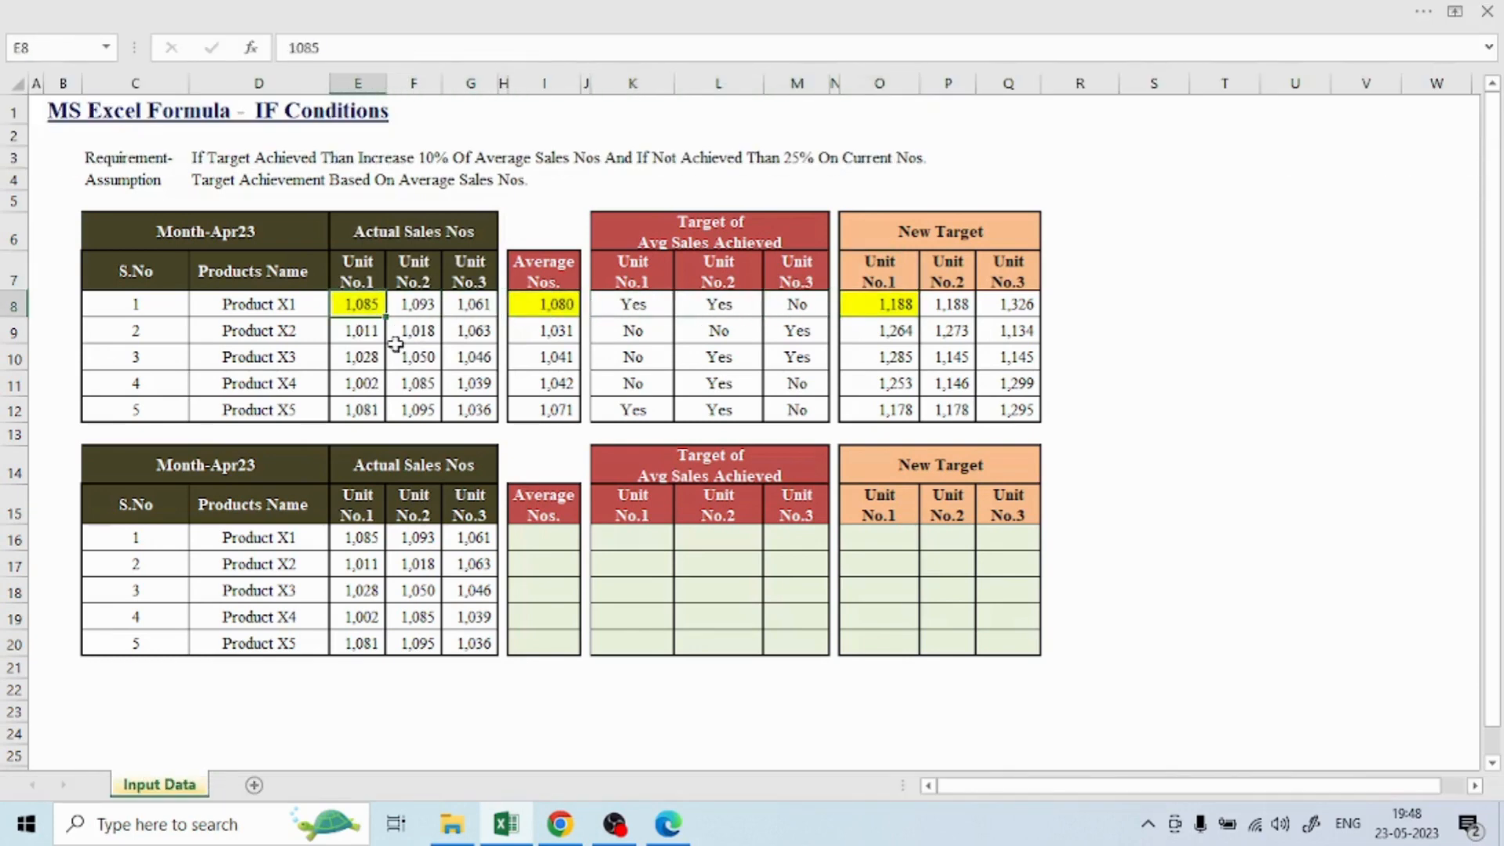
{"action": "key", "text": "Right"}
{"action": "key", "text": "Right"}
{"action": "key", "text": "Right"}
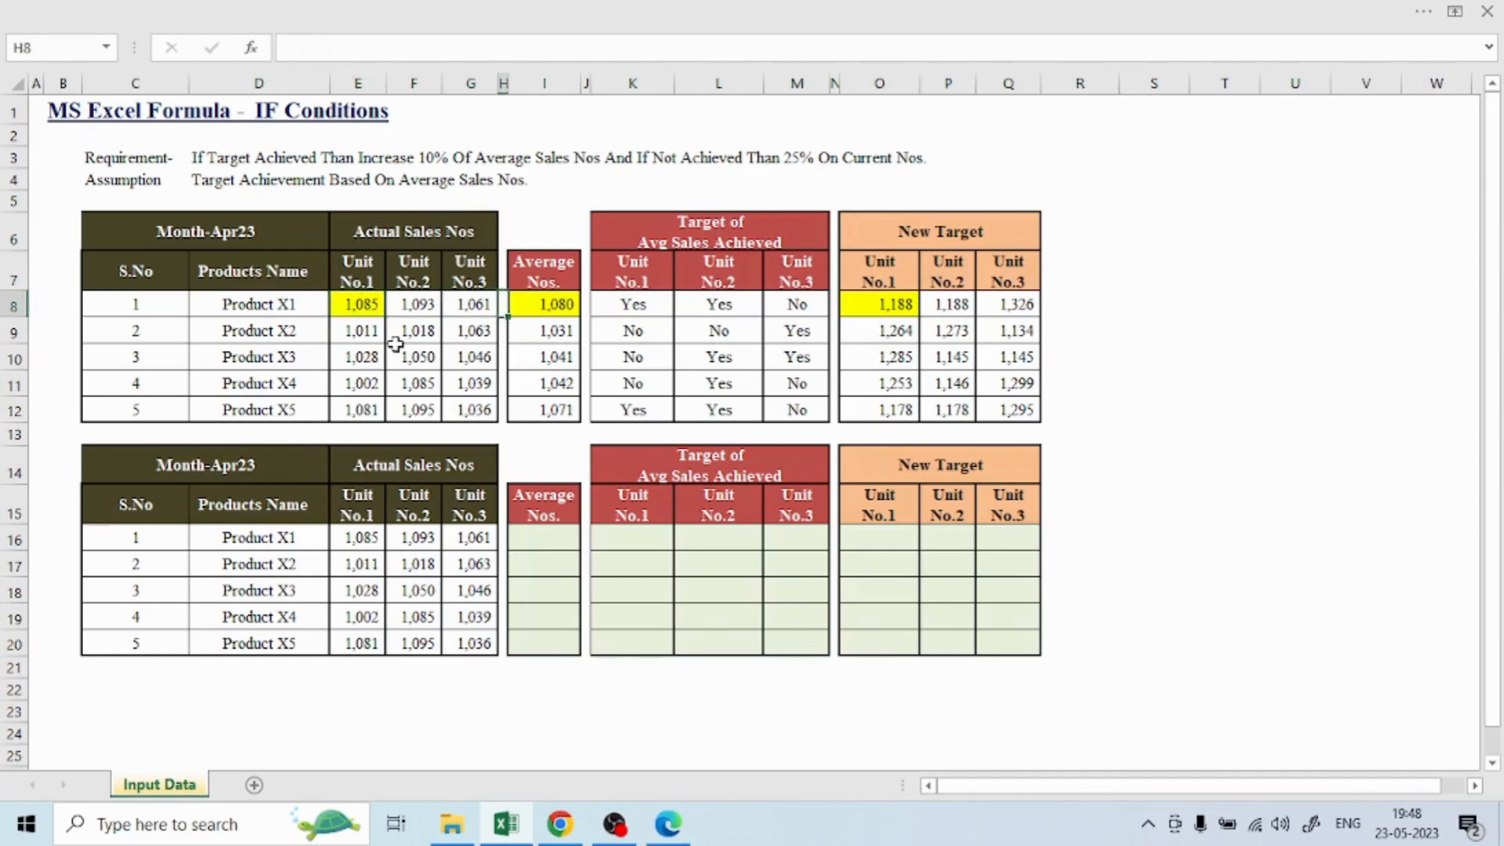
{"action": "key", "text": "Right"}
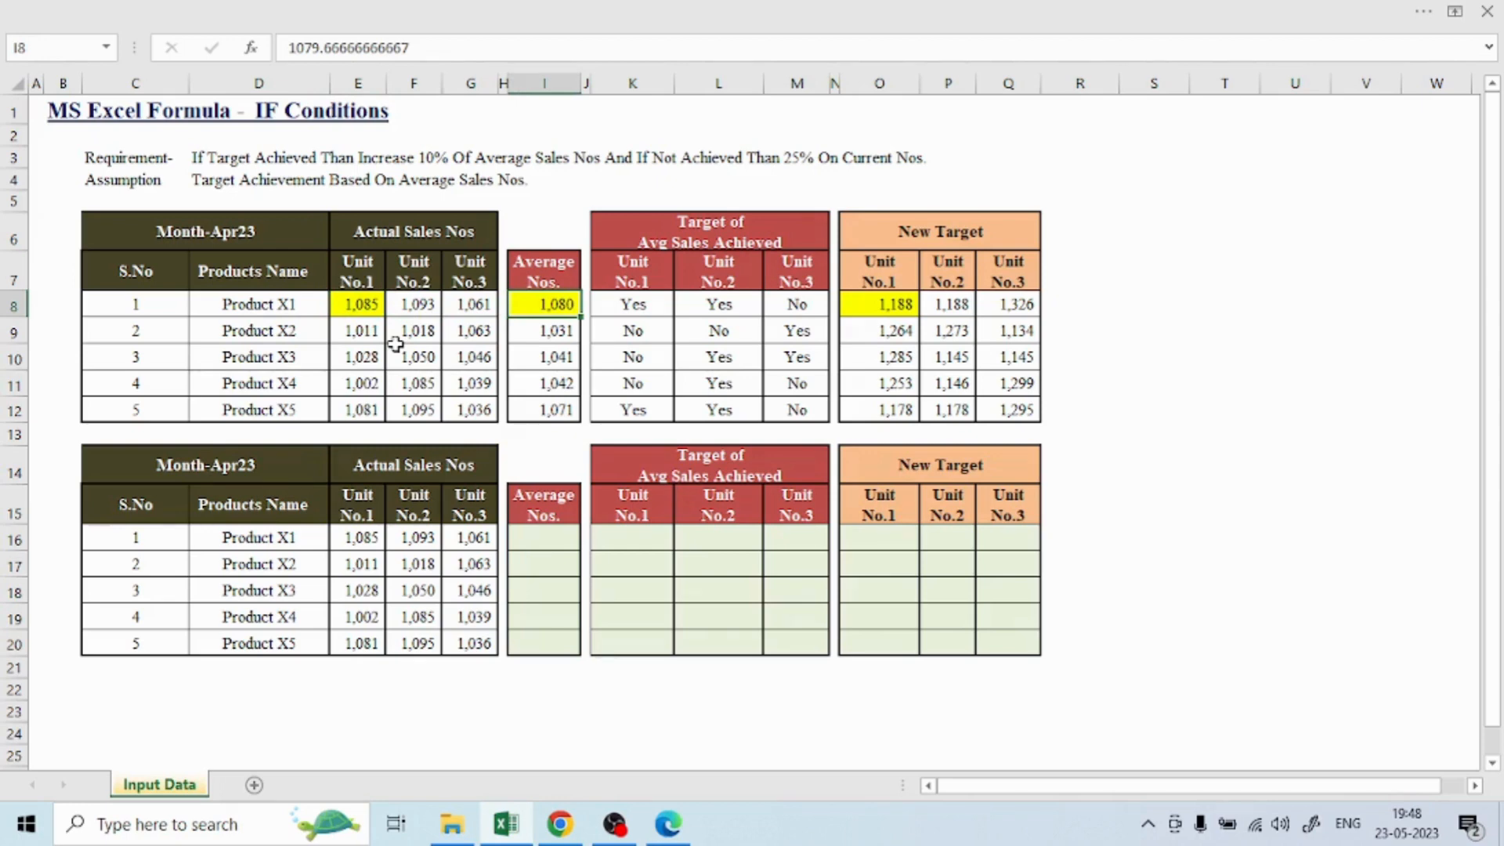
{"action": "key", "text": "Right"}
{"action": "key", "text": "Right"}
{"action": "key", "text": "Right"}
{"action": "key", "text": "Right"}
{"action": "key", "text": "Right"}
{"action": "key", "text": "Right"}
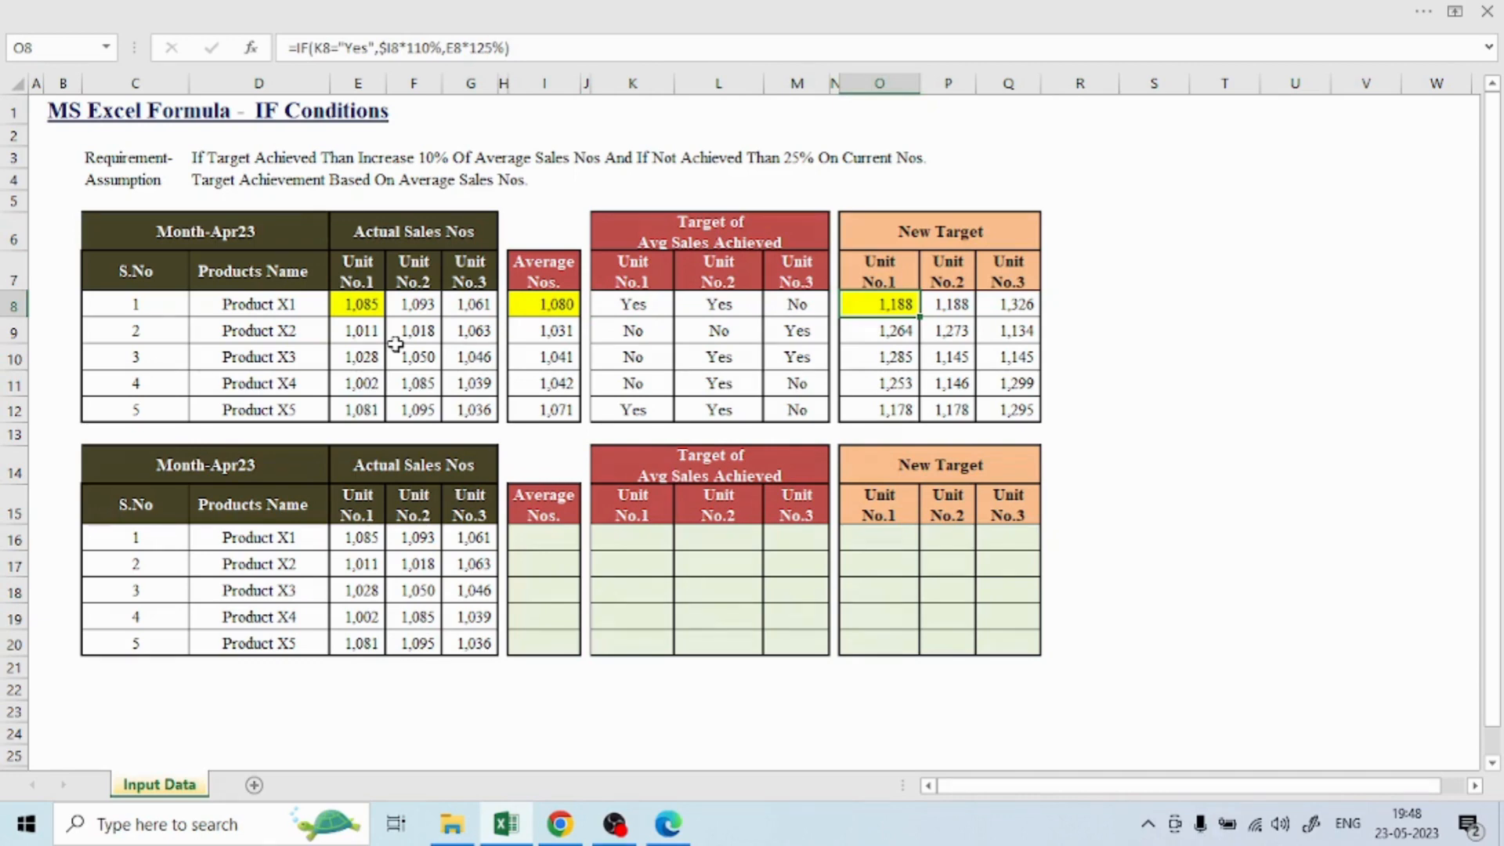
Highlight Product X2's Unit No.1 actual sales, average and new target in E9, I9 and O9 with a light blue theme fill
{"action": "key", "text": "Down"}
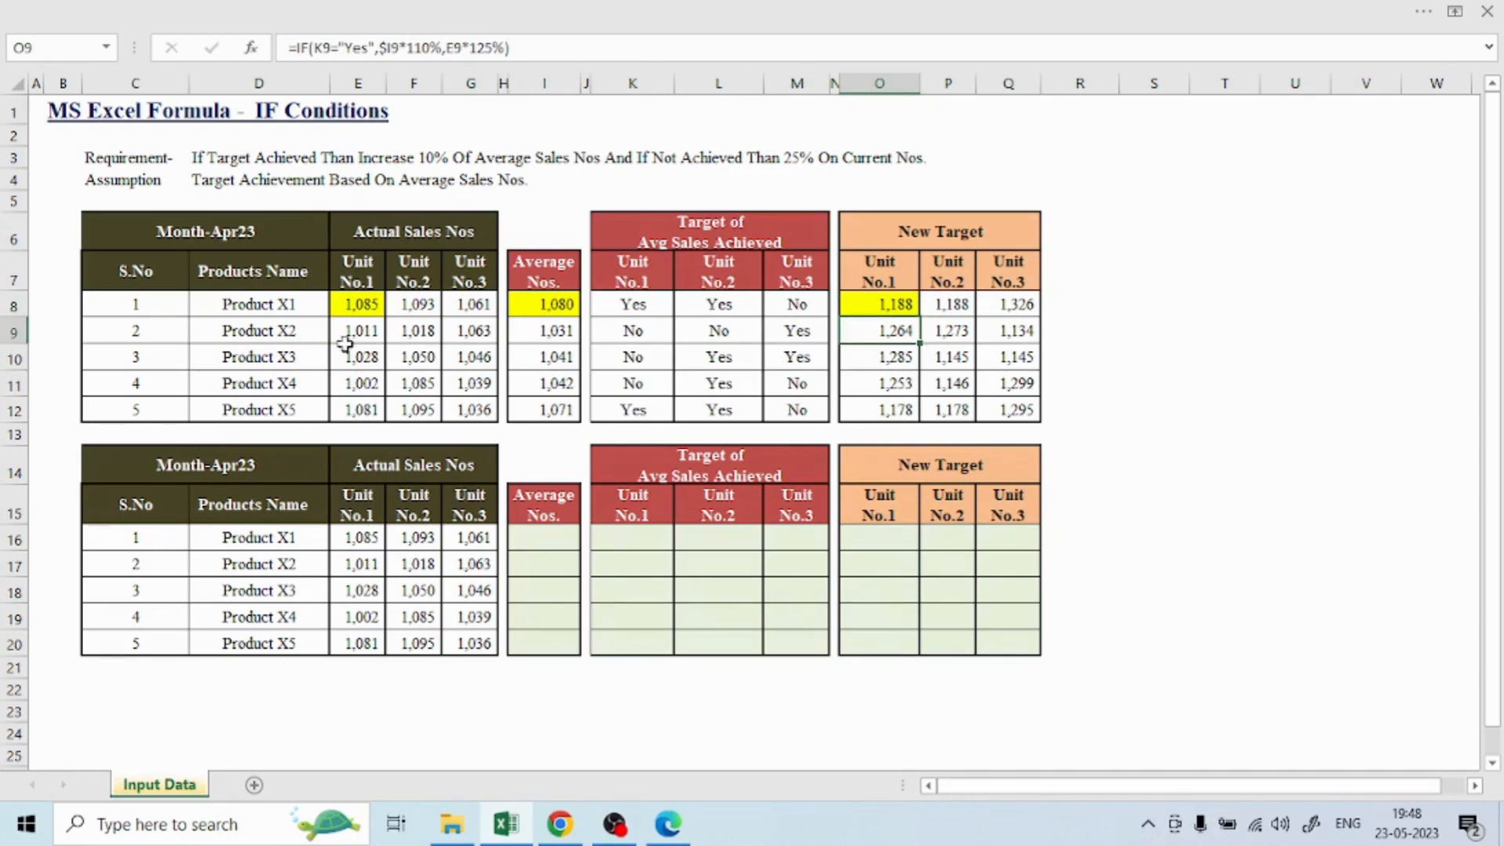
{"action": "left_click", "coordinate": [359, 333]}
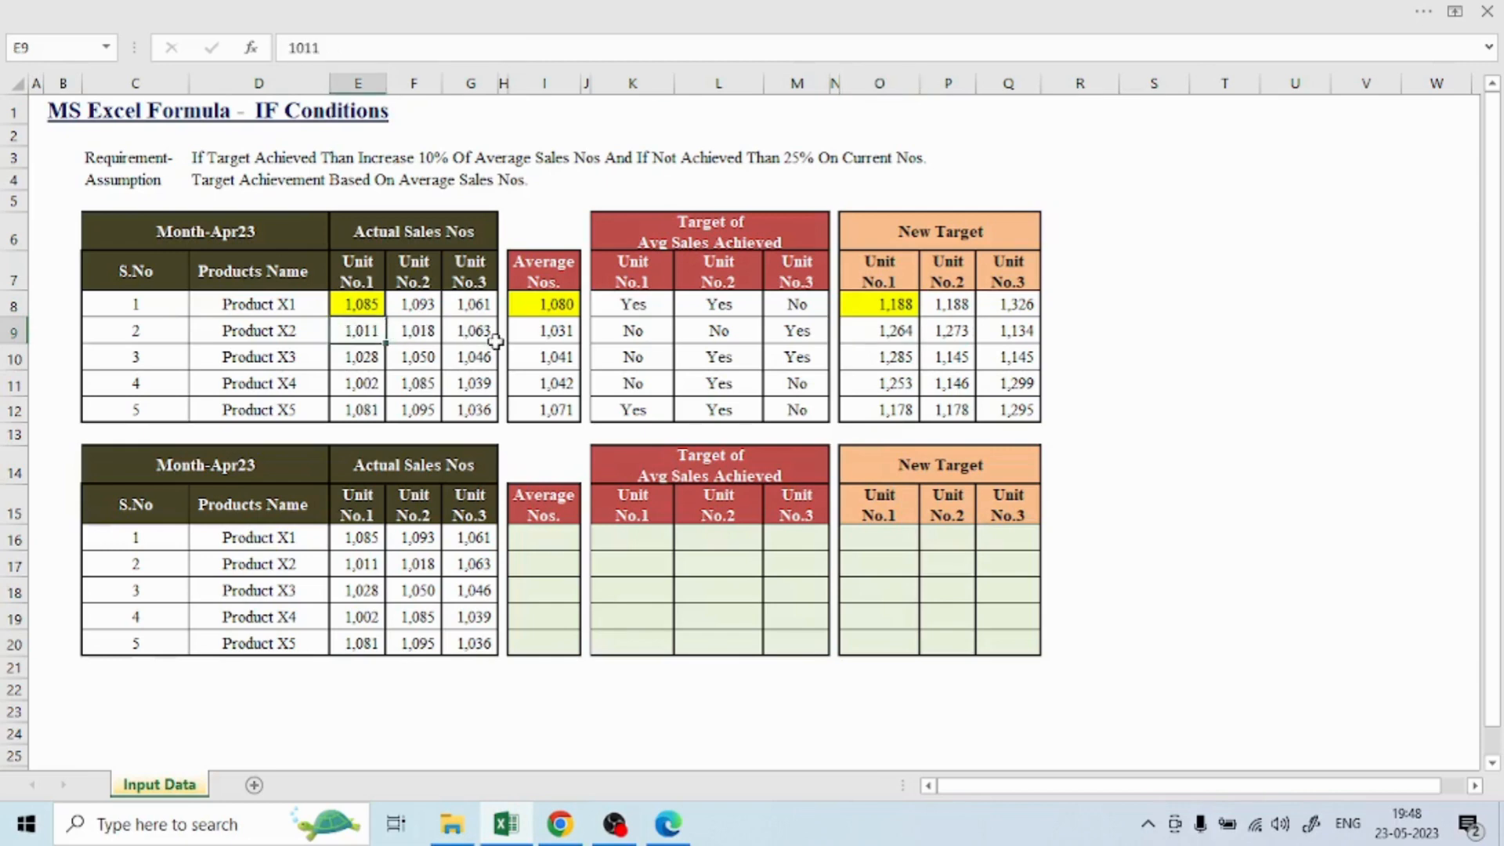
{"action": "left_click", "coordinate": [544, 335]}
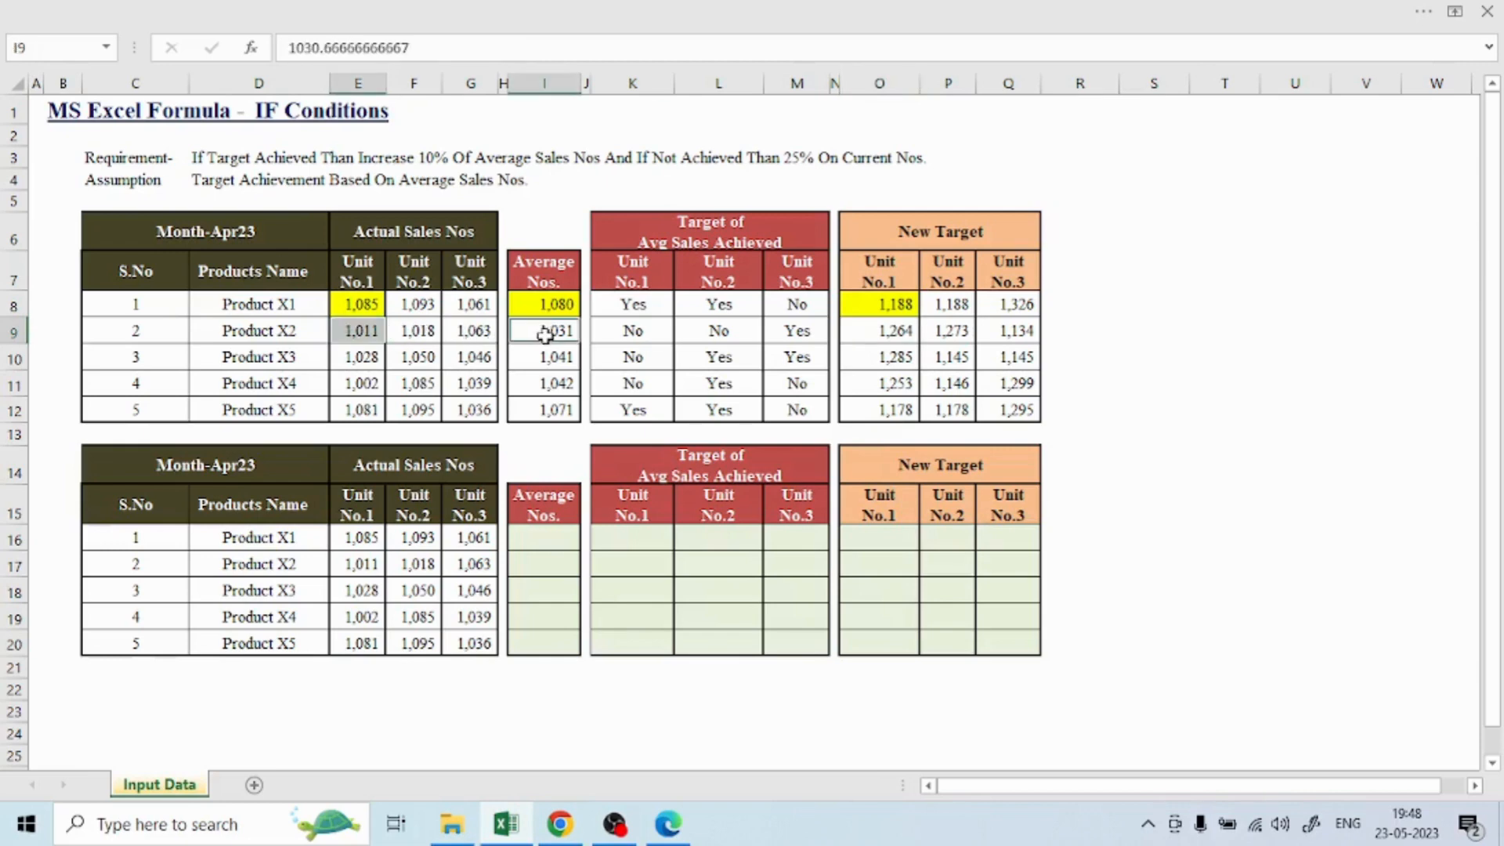
{"action": "left_click", "coordinate": [874, 330]}
{"action": "left_click", "coordinate": [740, 9]}
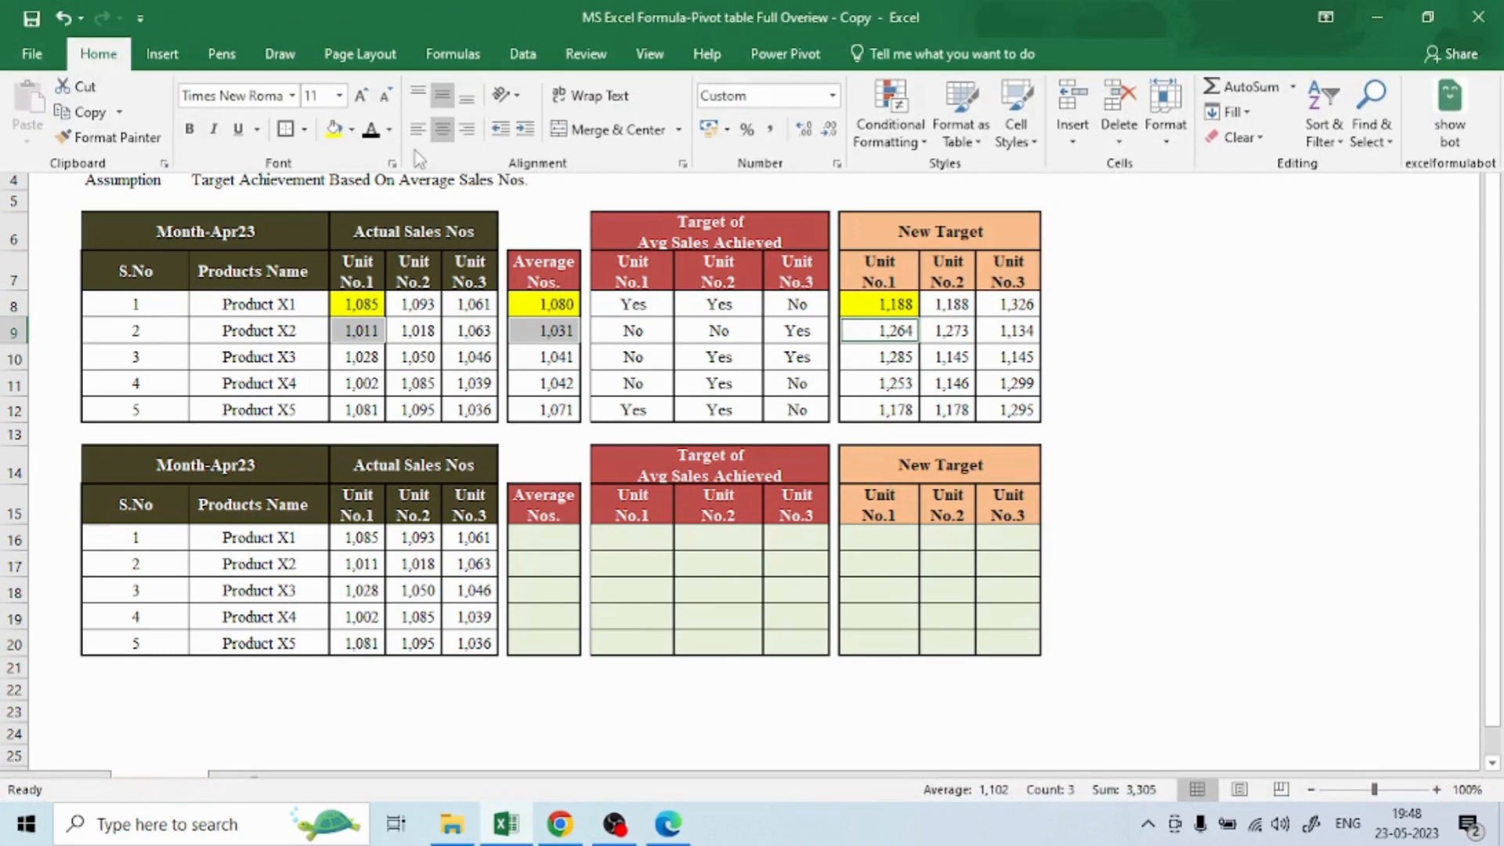
{"action": "left_click", "coordinate": [352, 130]}
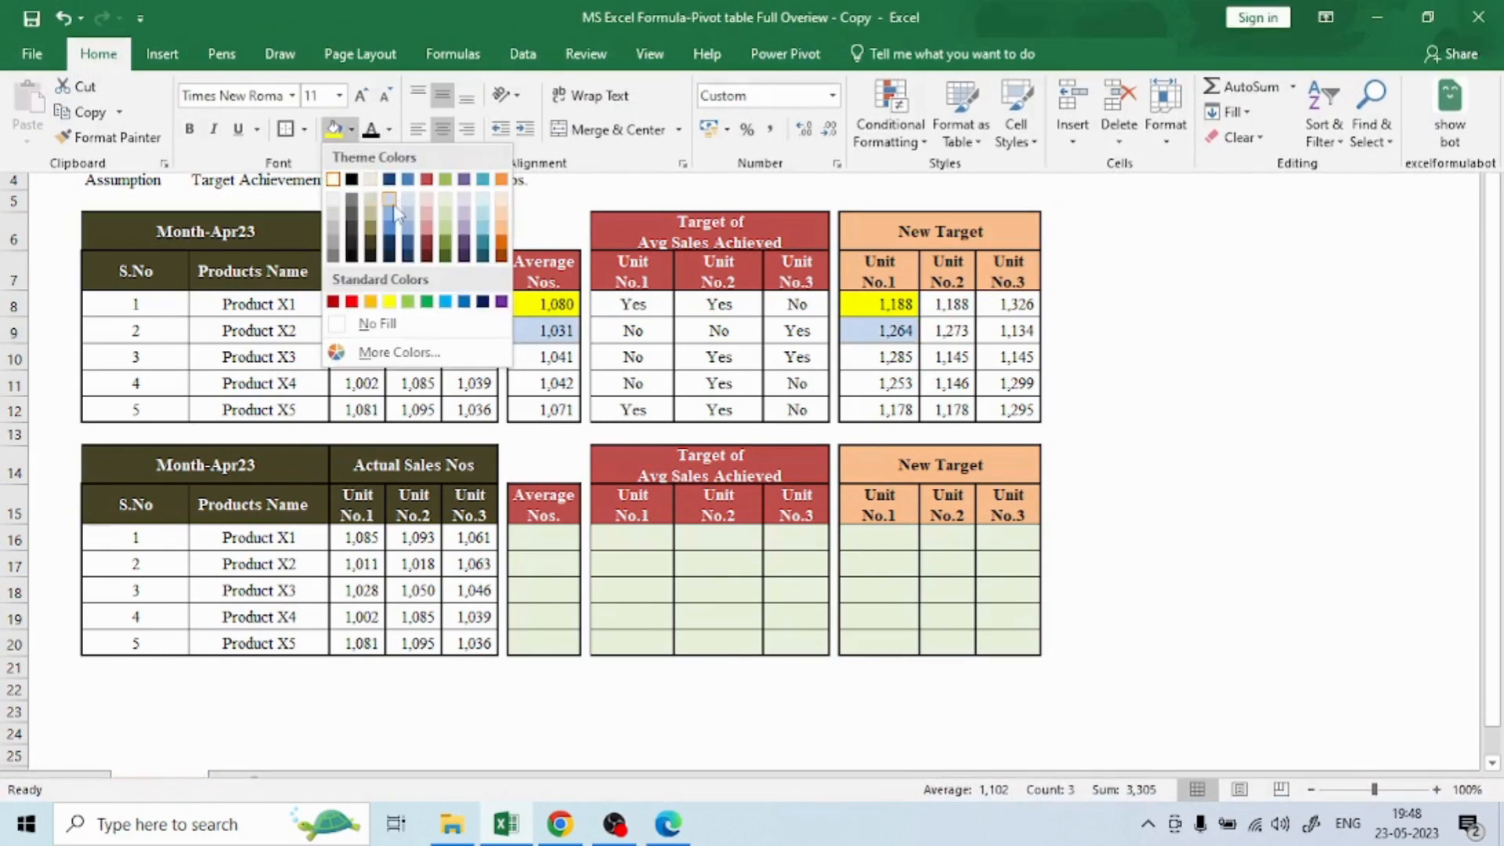
{"action": "left_click", "coordinate": [398, 213]}
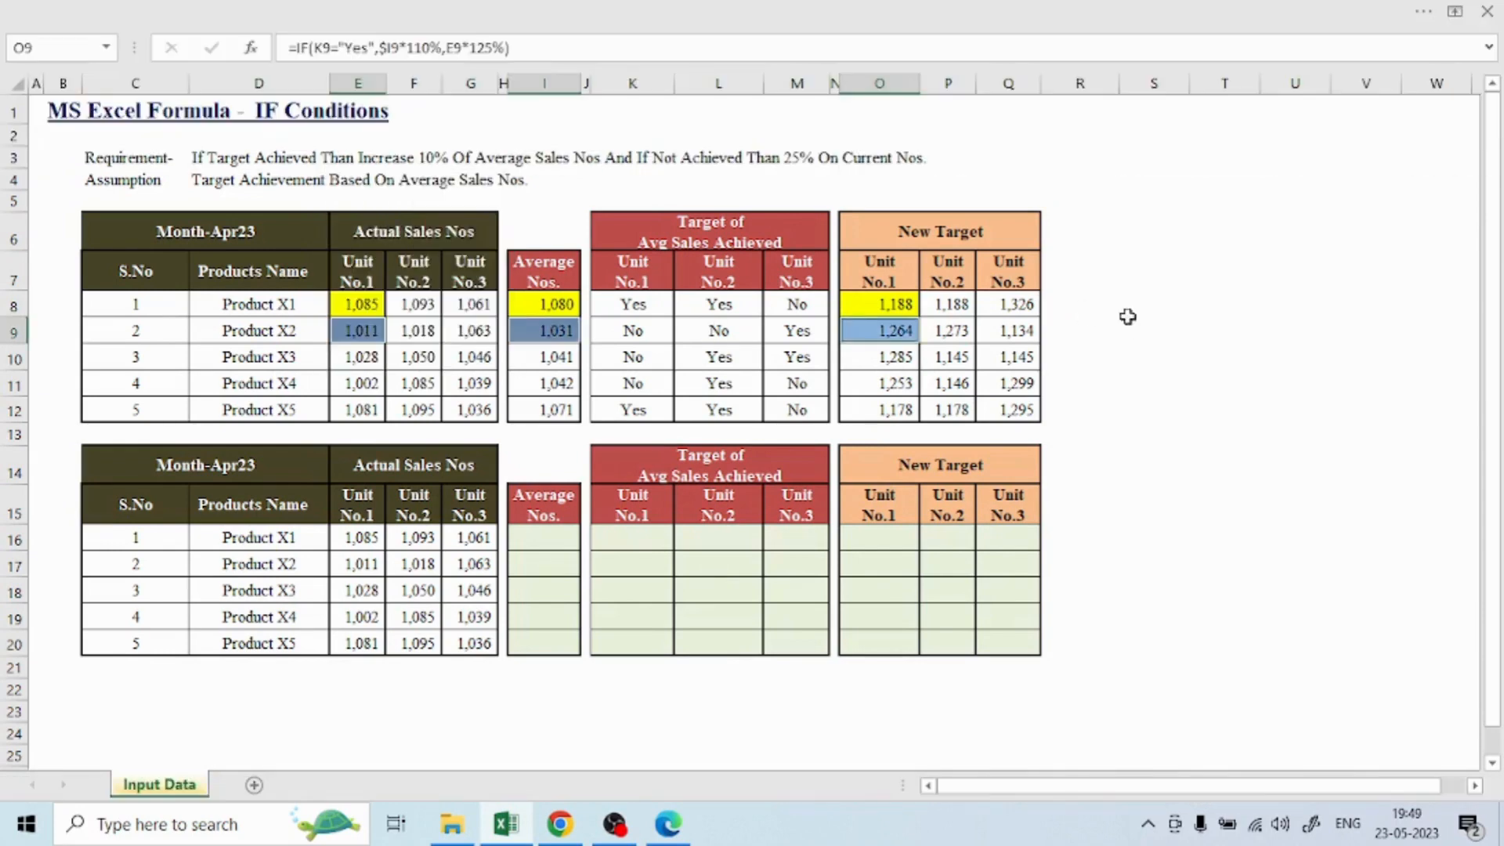
{"action": "left_click", "coordinate": [435, 336]}
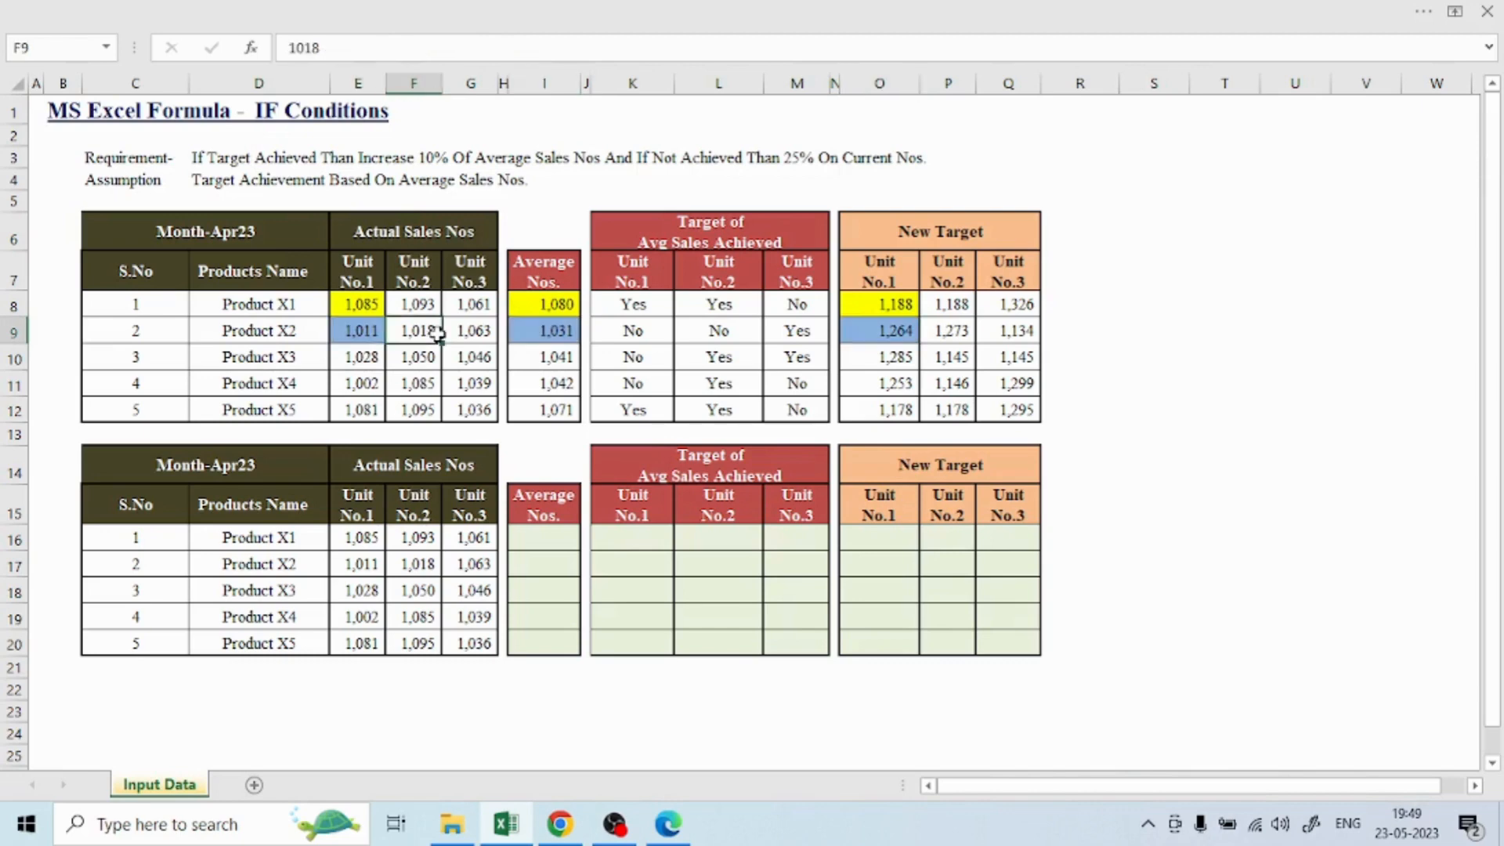
Compare Product X2's Unit No.1 actual sales in E9 with its average in I9
{"action": "key", "text": "Right"}
{"action": "key", "text": "Right"}
{"action": "key", "text": "Right"}
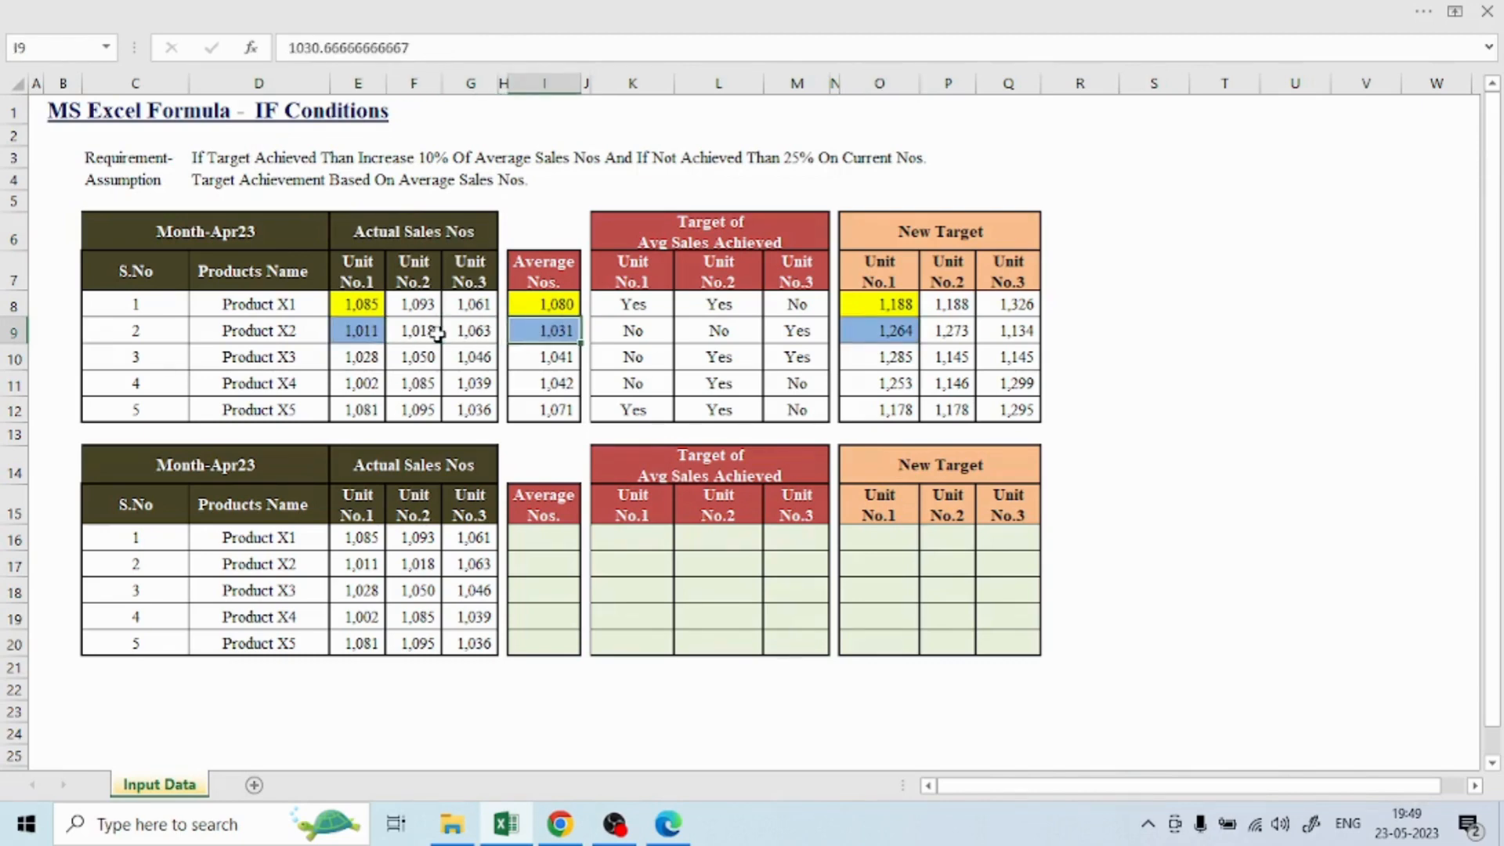
{"action": "key", "text": "Left"}
{"action": "key", "text": "Left"}
{"action": "key", "text": "Left"}
{"action": "key", "text": "Left"}
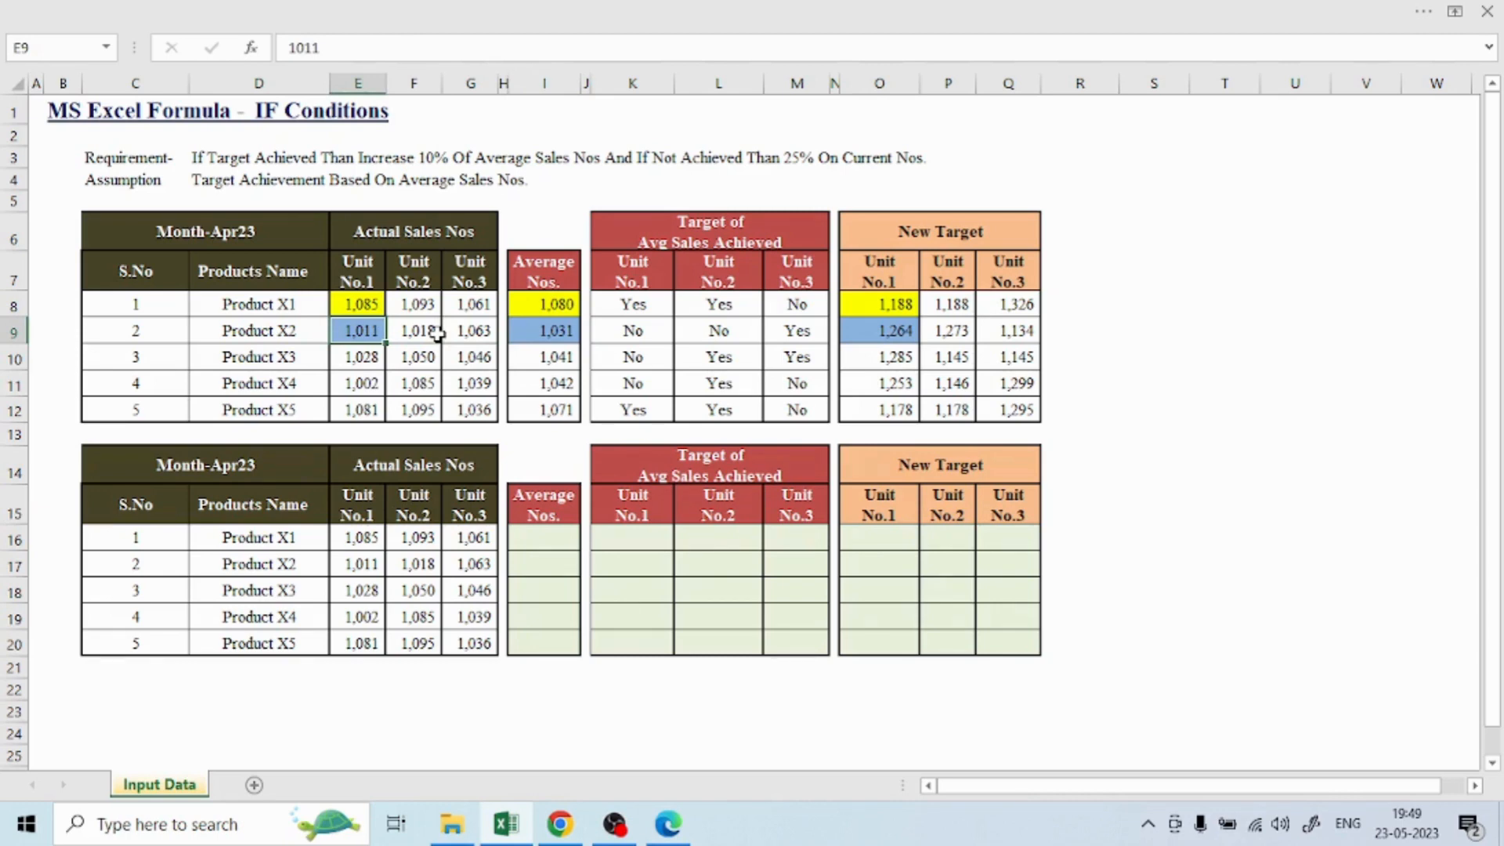
{"action": "key", "text": "Right"}
{"action": "key", "text": "Right"}
{"action": "key", "text": "Right"}
{"action": "key", "text": "Right"}
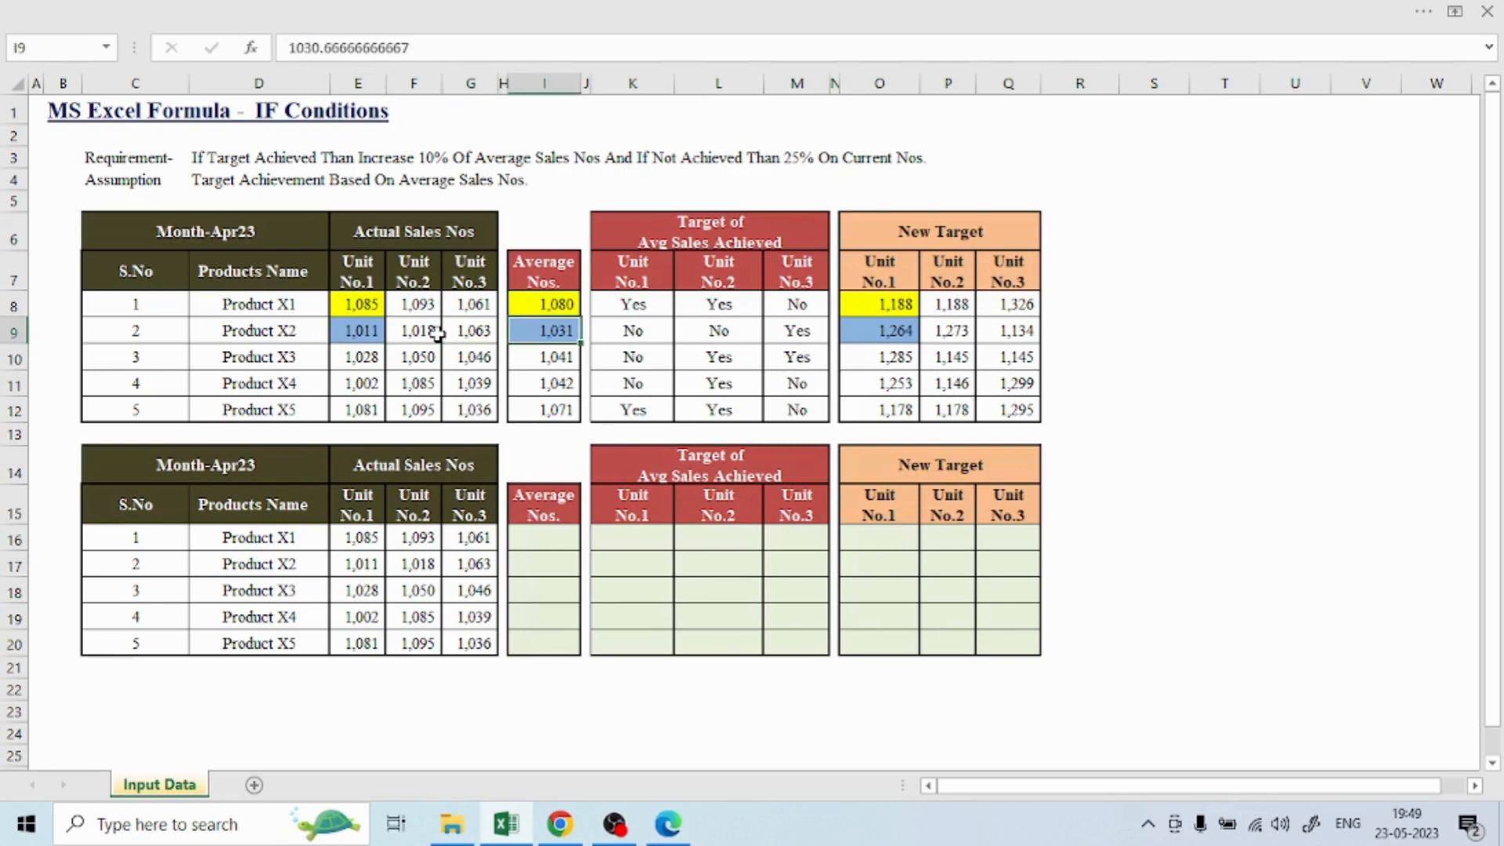
Examine Product X2's new-target IF formulas for Unit No.1 and Unit No.2 in O9 and P9, including the cells they reference
{"action": "key", "text": "Right"}
{"action": "key", "text": "Right"}
{"action": "key", "text": "Right"}
{"action": "key", "text": "Right"}
{"action": "key", "text": "Right"}
{"action": "key", "text": "Right"}
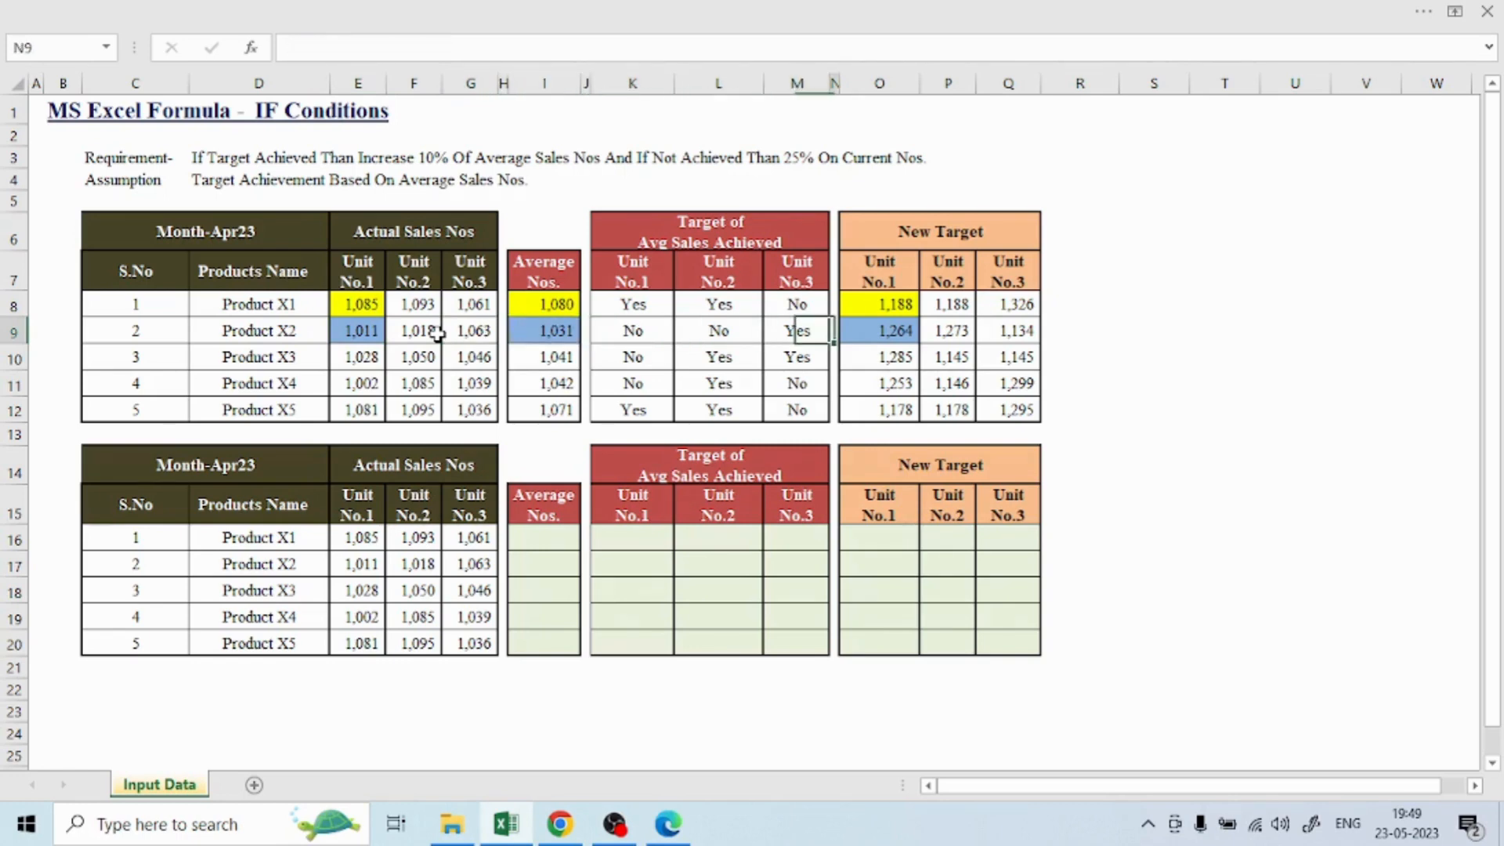
{"action": "key", "text": "F2"}
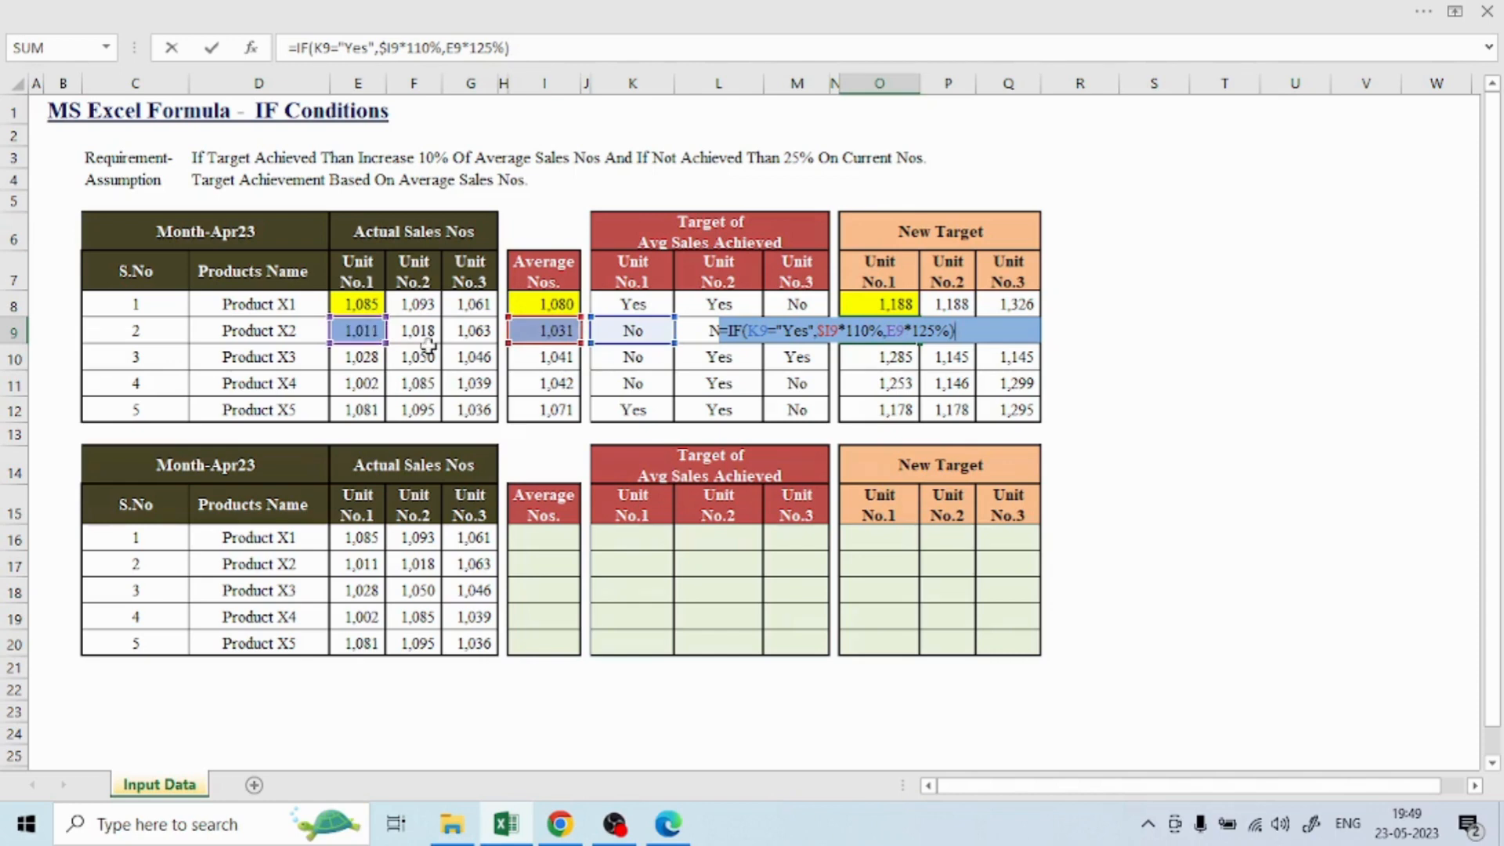
{"action": "key", "text": "Escape"}
{"action": "key", "text": "Right"}
{"action": "key", "text": "F2"}
{"action": "key", "text": "Escape"}
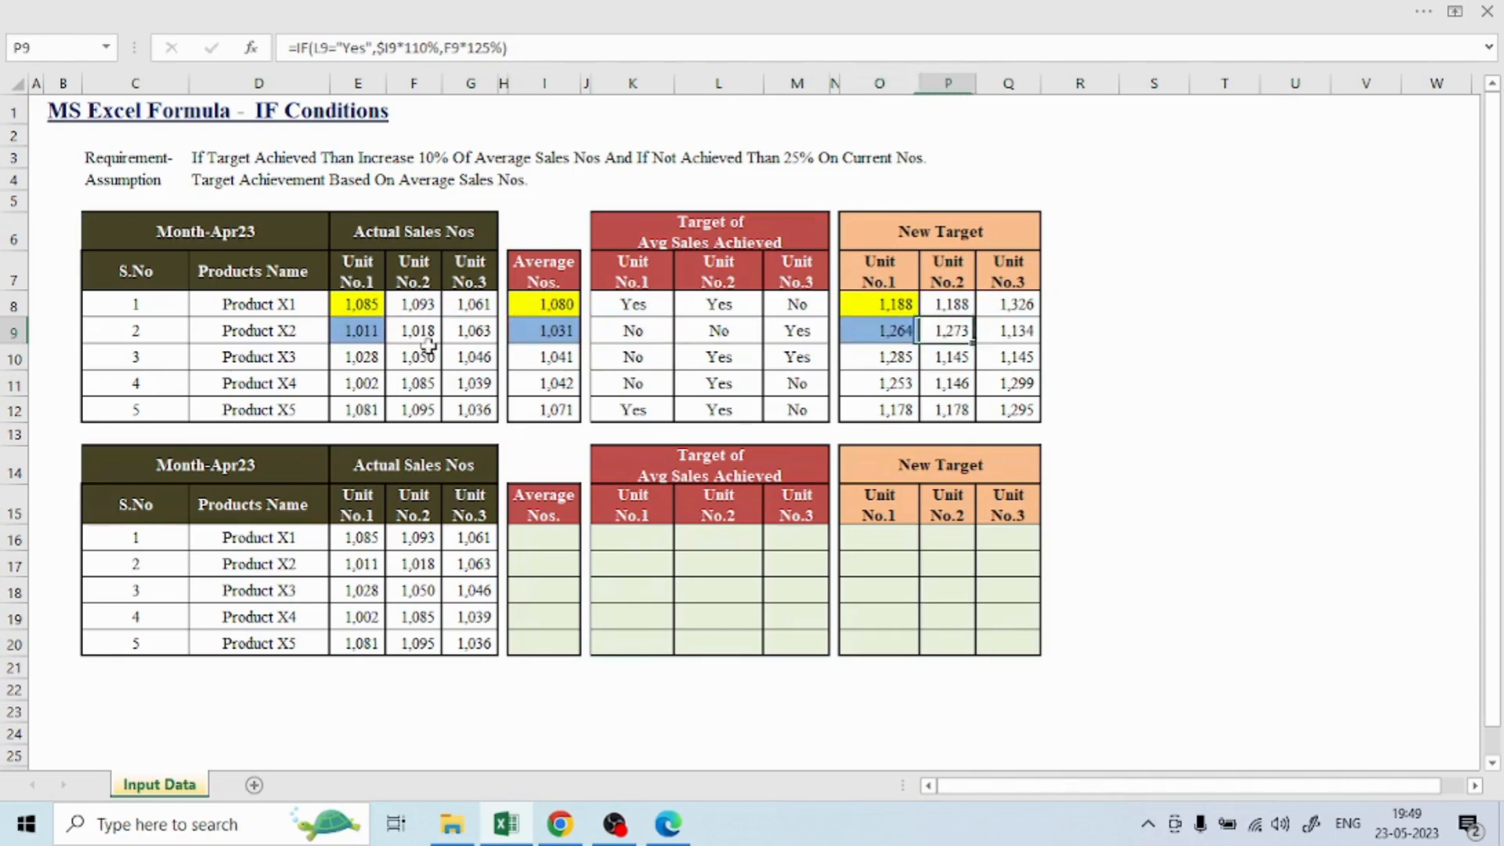
{"action": "key", "text": "Left"}
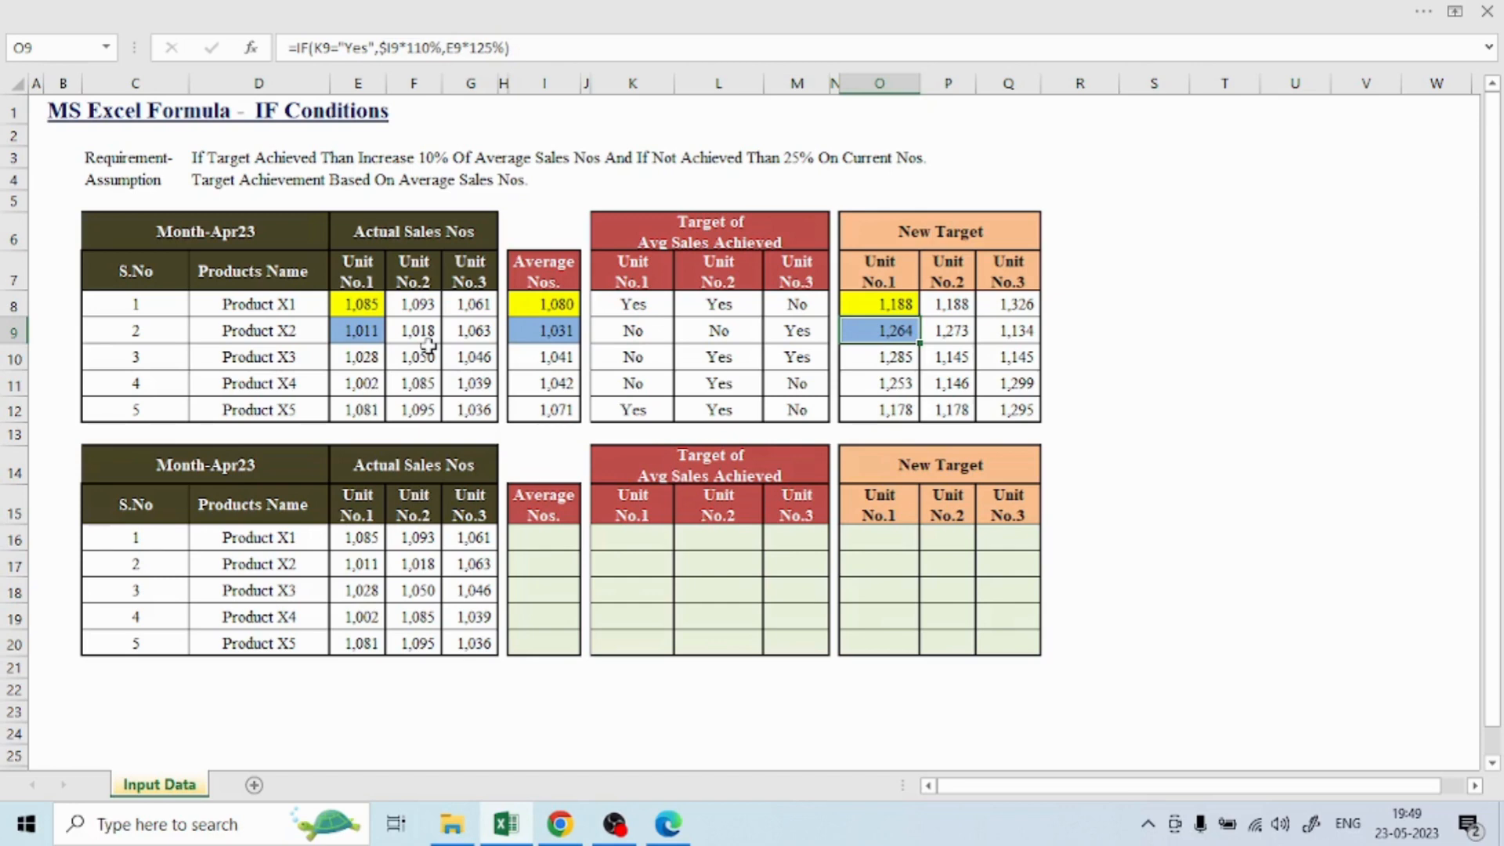
Compare the highlighted Unit No.1 new targets of Product X1 and Product X2 in O8 and O9
{"action": "key", "text": "Up"}
{"action": "key", "text": "Down"}
{"action": "key", "text": "Up"}
{"action": "key", "text": "Down"}
{"action": "key", "text": "Up"}
{"action": "key", "text": "Up"}
{"action": "key", "text": "Right"}
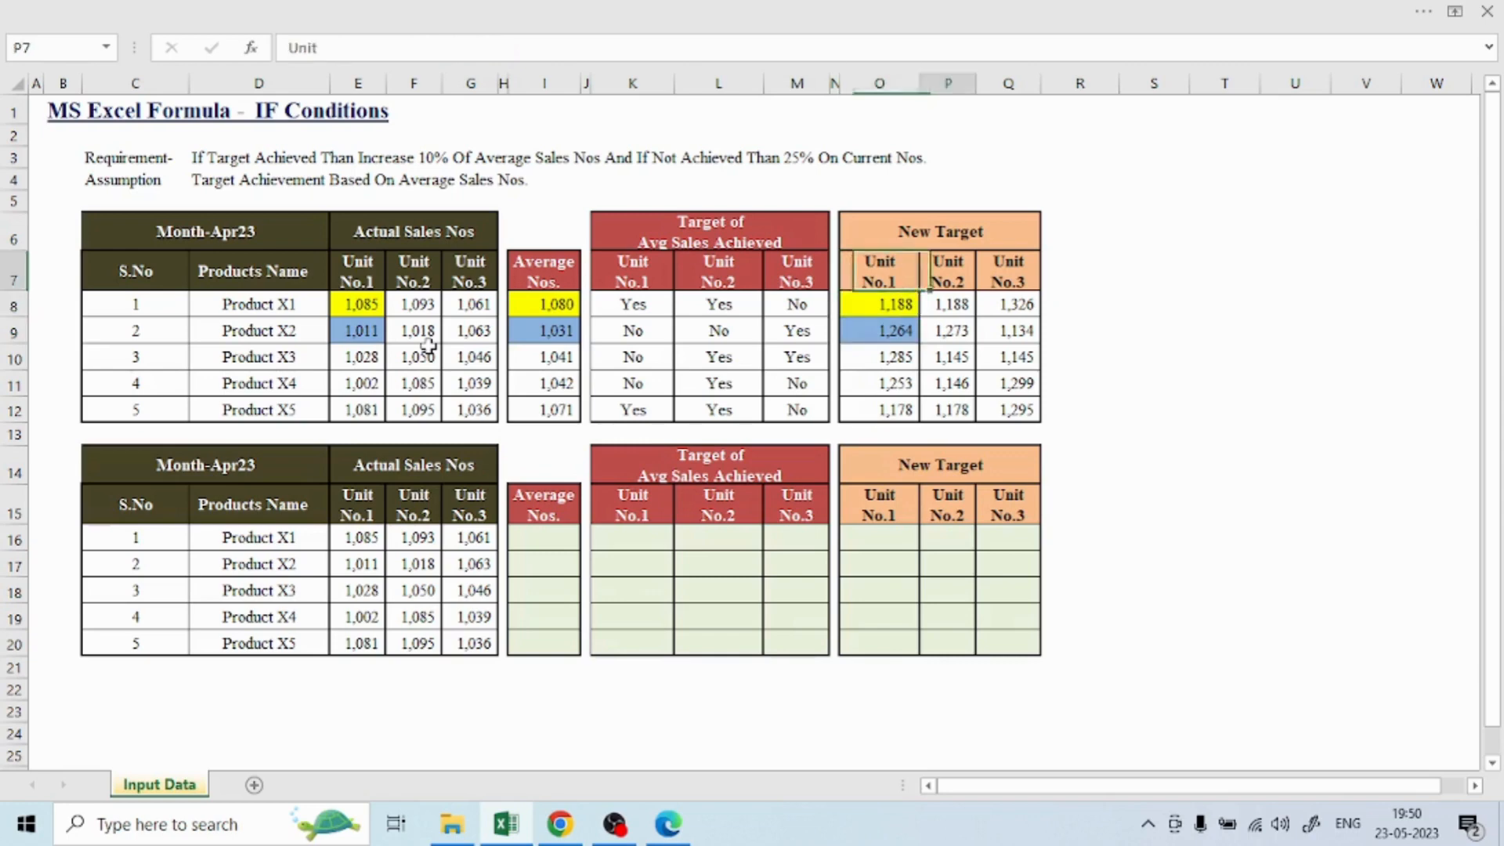
Enter =O8/I8 in R8 to check Product X1's Unit No.1 new target against its average
{"action": "key", "text": "Down"}
{"action": "key", "text": "Right"}
{"action": "key", "text": "Right"}
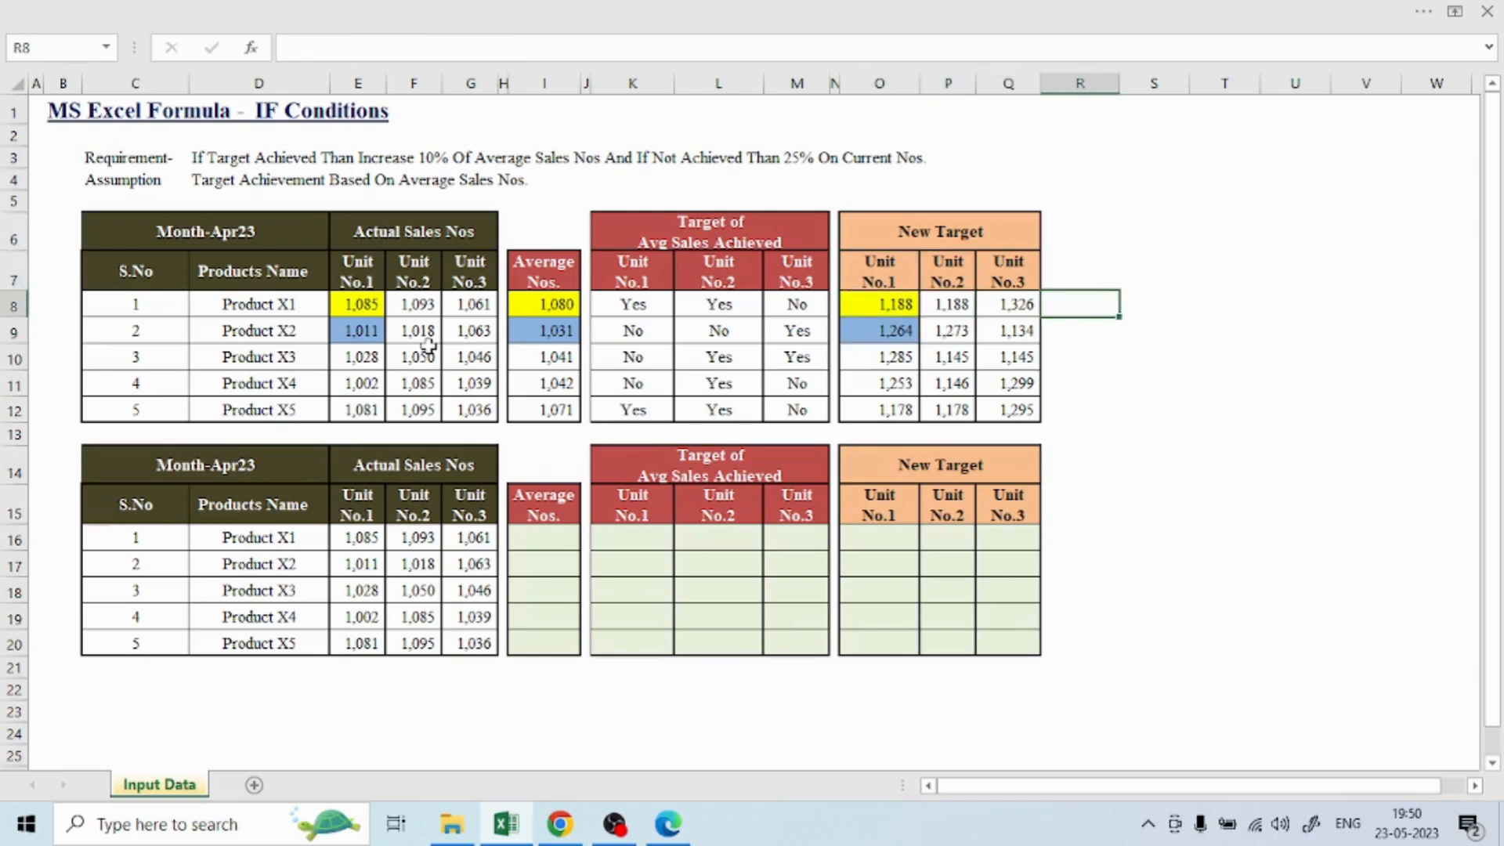
{"action": "key", "text": "Right"}
{"action": "key", "text": "Left"}
{"action": "type", "text": "="}
{"action": "key", "text": "Left"}
{"action": "key", "text": "Left"}
{"action": "key", "text": "Left"}
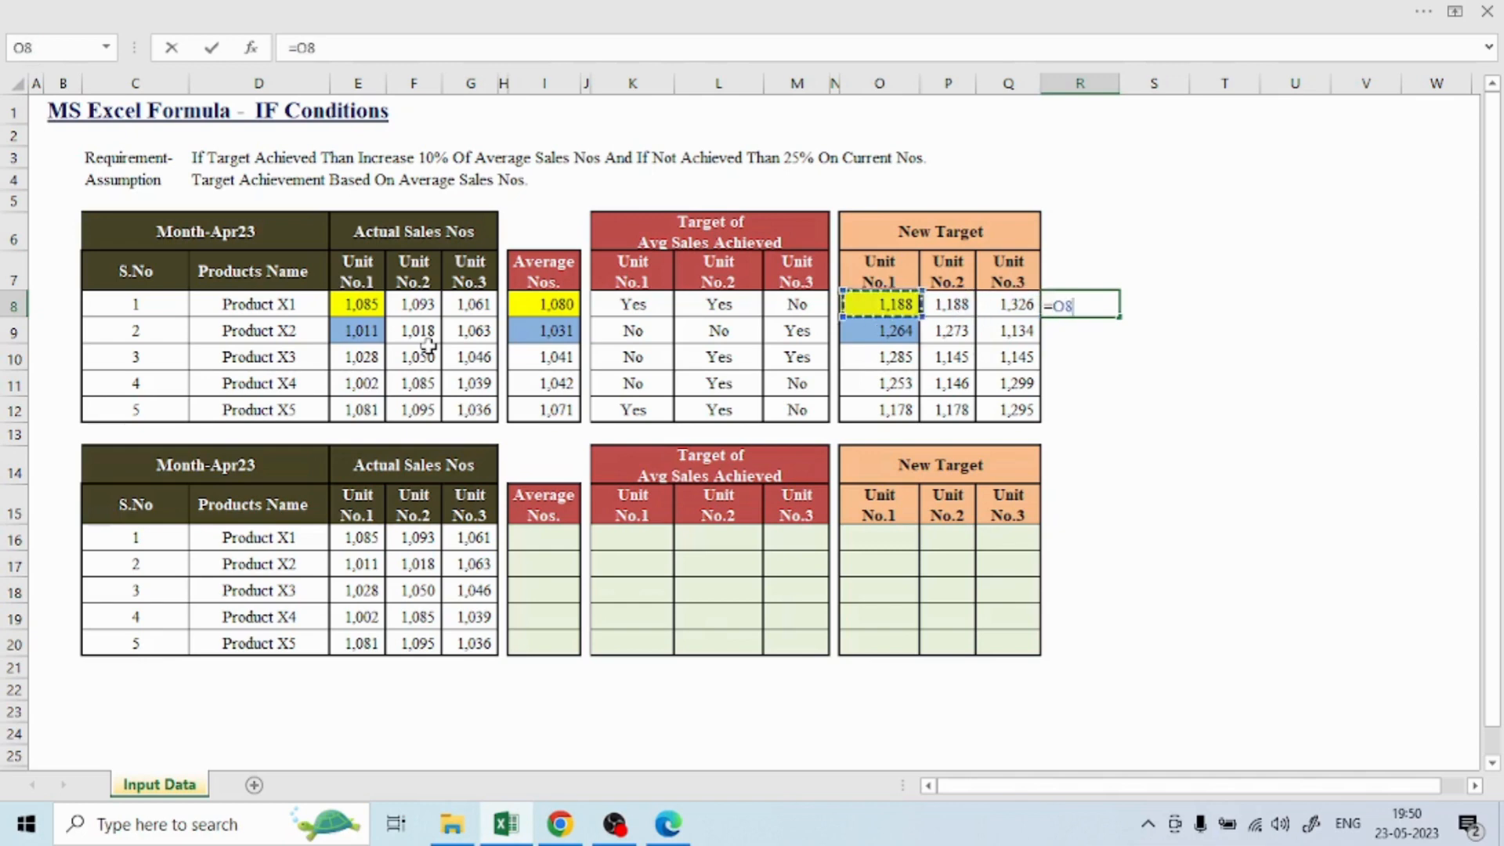
{"action": "type", "text": "/"}
{"action": "key", "text": "Left"}
{"action": "key", "text": "Left"}
{"action": "key", "text": "Left"}
{"action": "key", "text": "Left"}
{"action": "key", "text": "Left"}
{"action": "key", "text": "Left"}
{"action": "key", "text": "Left"}
{"action": "key", "text": "Left"}
{"action": "key", "text": "Left"}
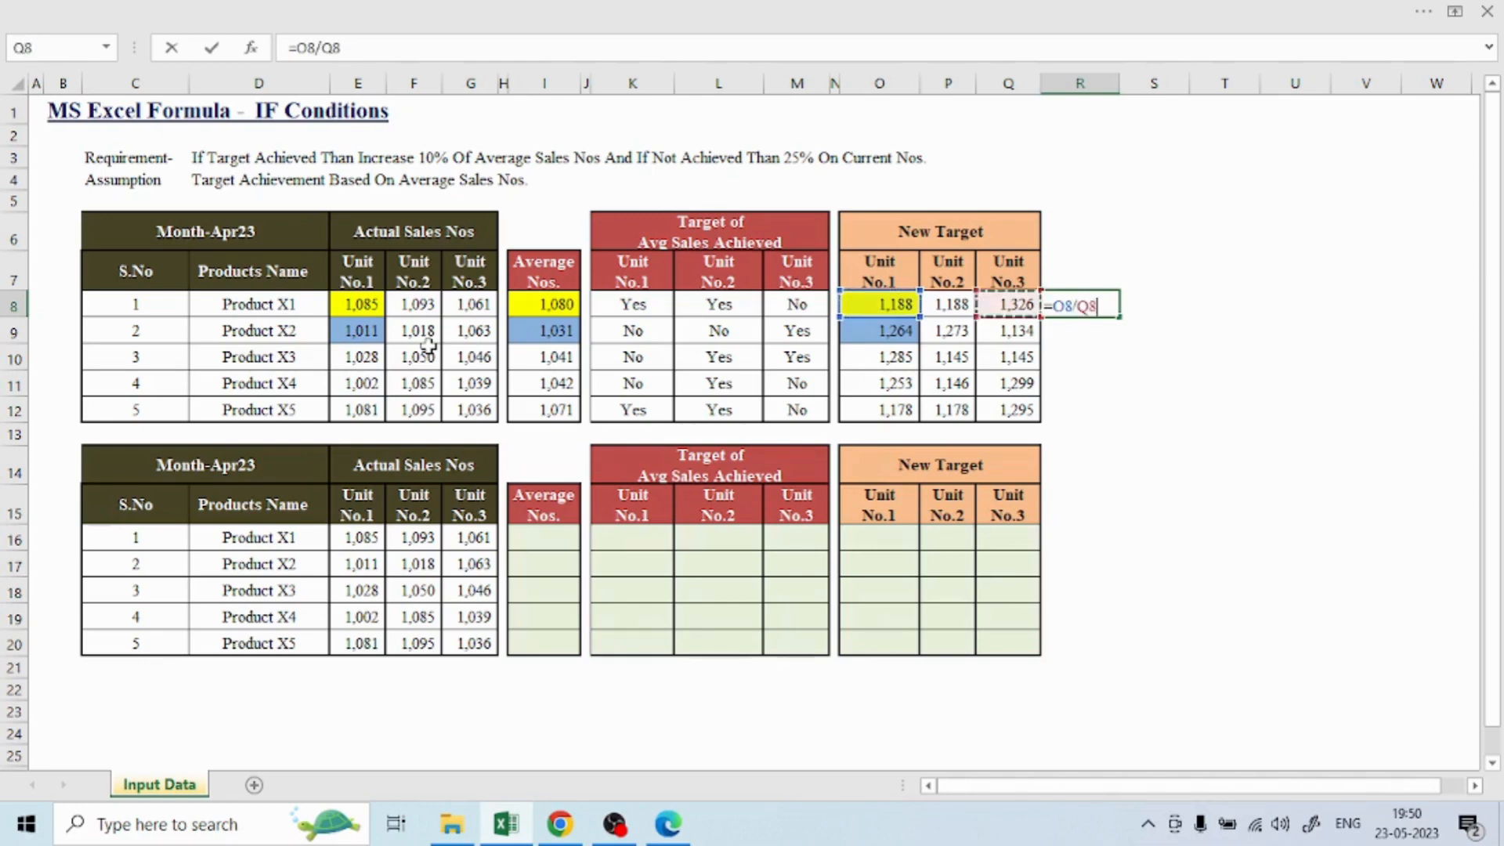
{"action": "key", "text": "ctrl+Return"}
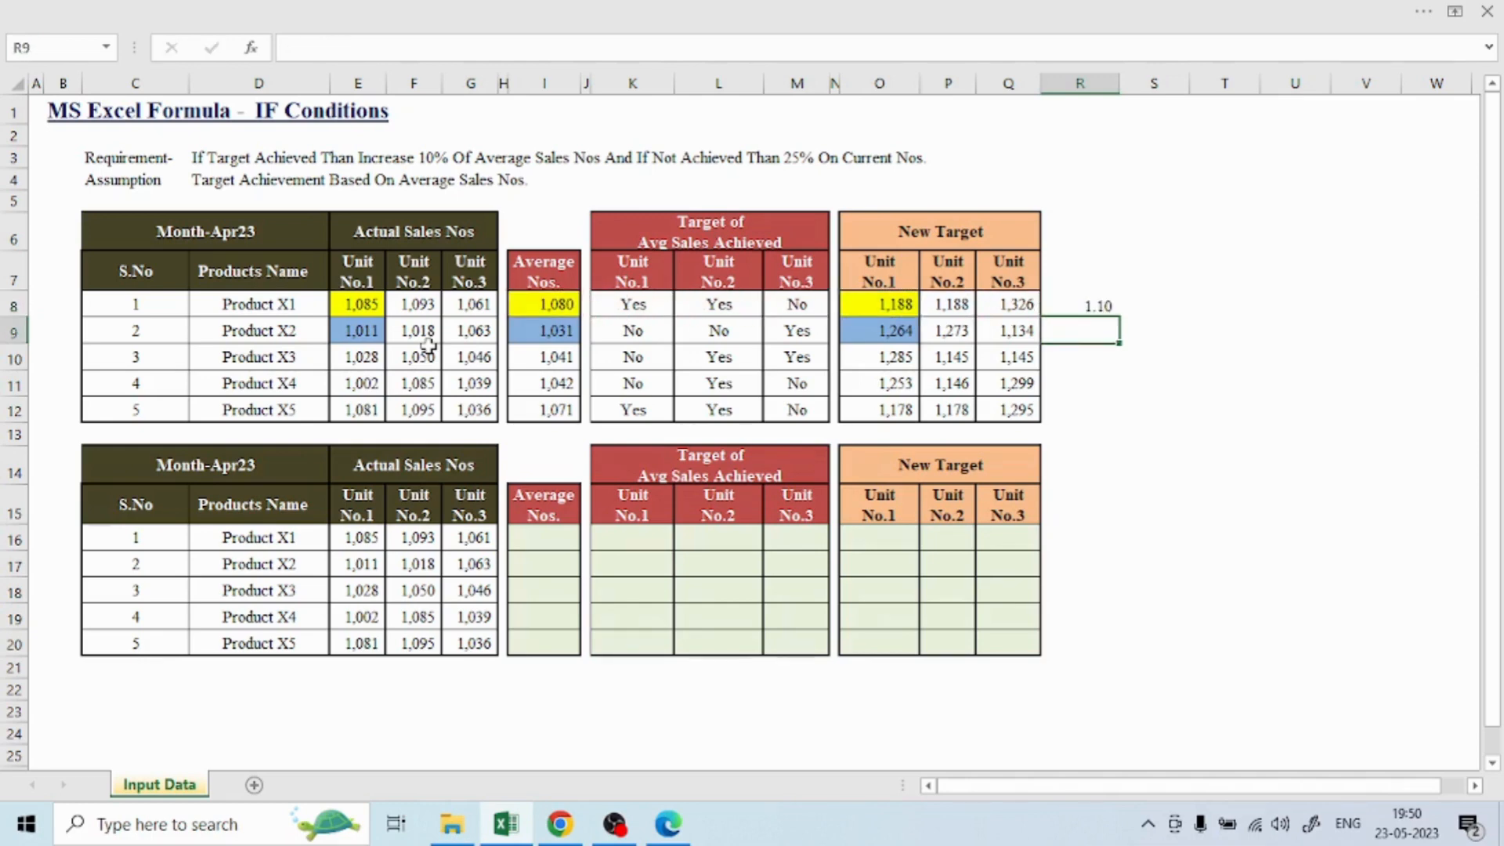
Enter =O9/E9 in R9 to check Product X2's Unit No.1 new target against its actual sales
{"action": "key", "text": "Down"}
{"action": "type", "text": "="}
{"action": "key", "text": "Left"}
{"action": "key", "text": "Left"}
{"action": "key", "text": "Left"}
{"action": "type", "text": "/"}
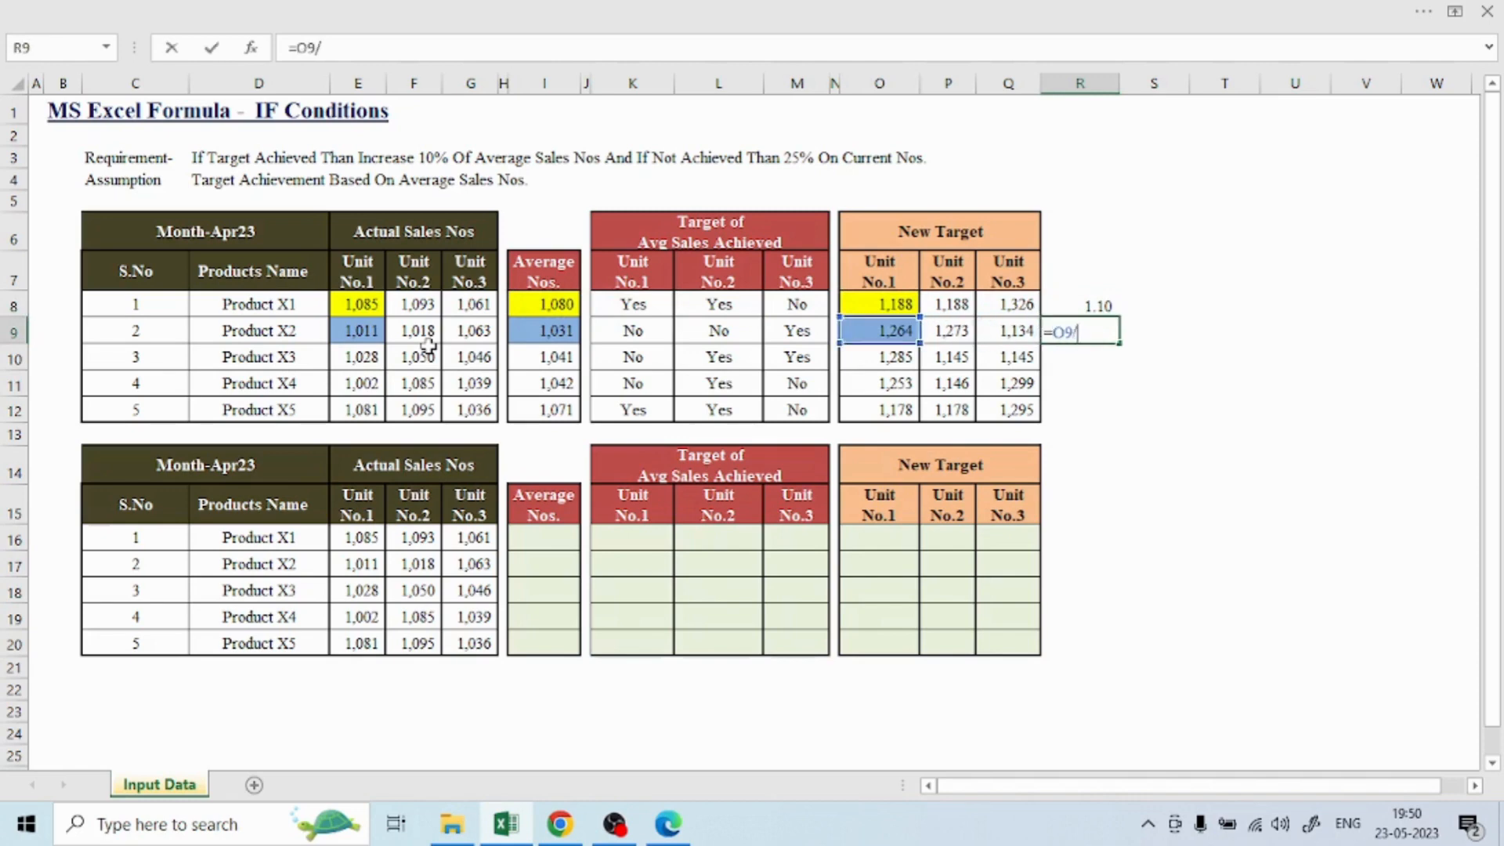
{"action": "key", "text": "Left"}
{"action": "key", "text": "Left"}
{"action": "key", "text": "Left"}
{"action": "key", "text": "Left"}
{"action": "key", "text": "Left"}
{"action": "key", "text": "Left"}
{"action": "key", "text": "Left"}
{"action": "key", "text": "Left"}
{"action": "key", "text": "Left"}
{"action": "key", "text": "Left"}
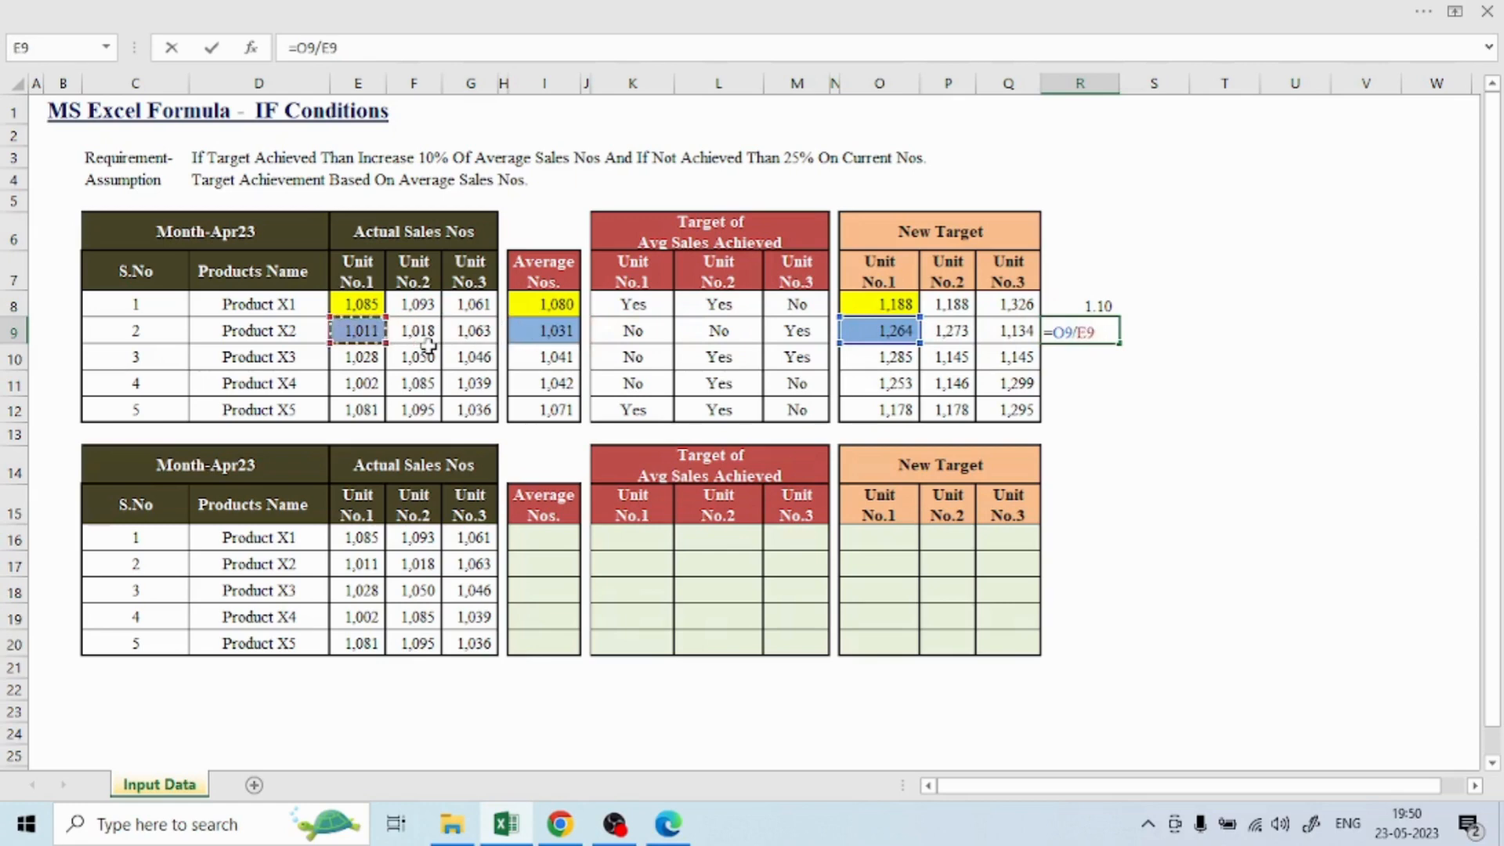
{"action": "key", "text": "Return"}
{"action": "key", "text": "Up"}
{"action": "key", "text": "Up"}
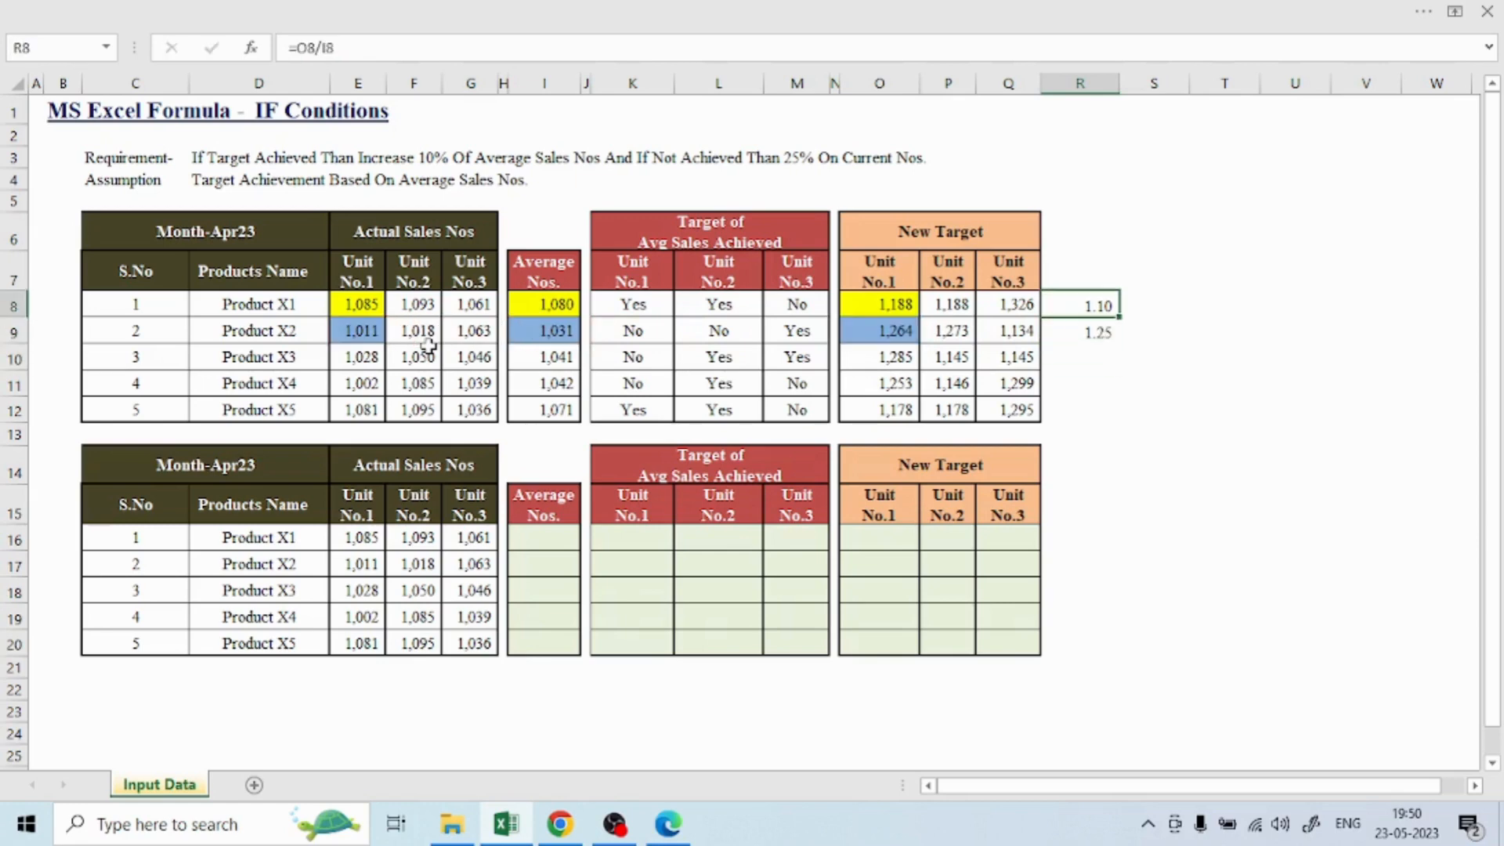
Copy the target-to-average ratio formula from R8 down through R12
{"action": "key", "text": "ctrl+c"}
{"action": "key", "text": "shift+Down"}
{"action": "key", "text": "shift+Down"}
{"action": "key", "text": "shift+Down"}
{"action": "key", "text": "shift+Down"}
{"action": "key", "text": "ctrl+v"}
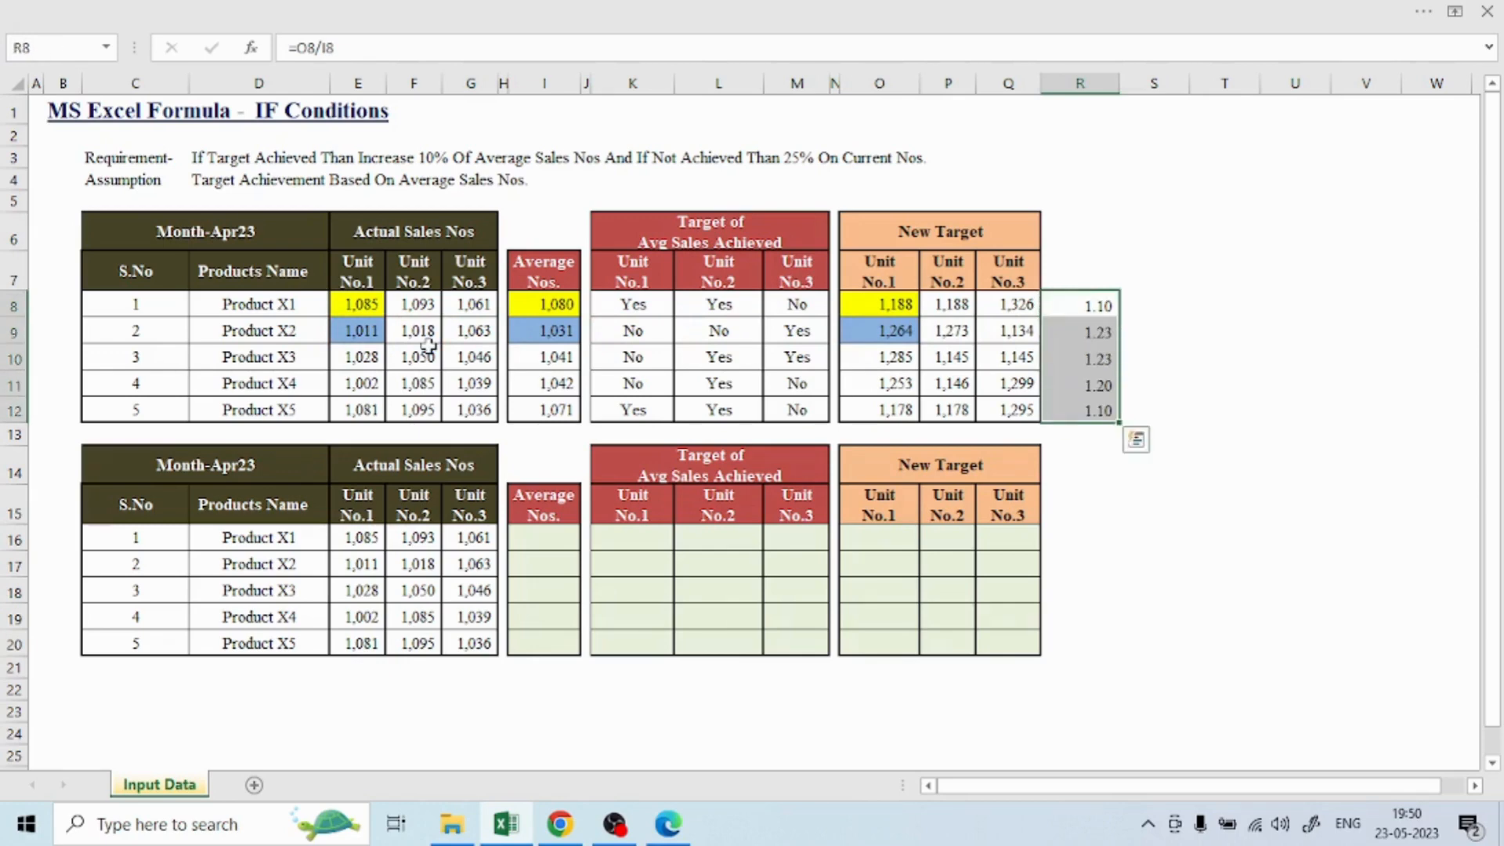
Replace the formula in R9 with =O9/E9, dividing Product X2's Unit No.1 new target by its actual sales
{"action": "key", "text": "Down"}
{"action": "key", "text": "F2"}
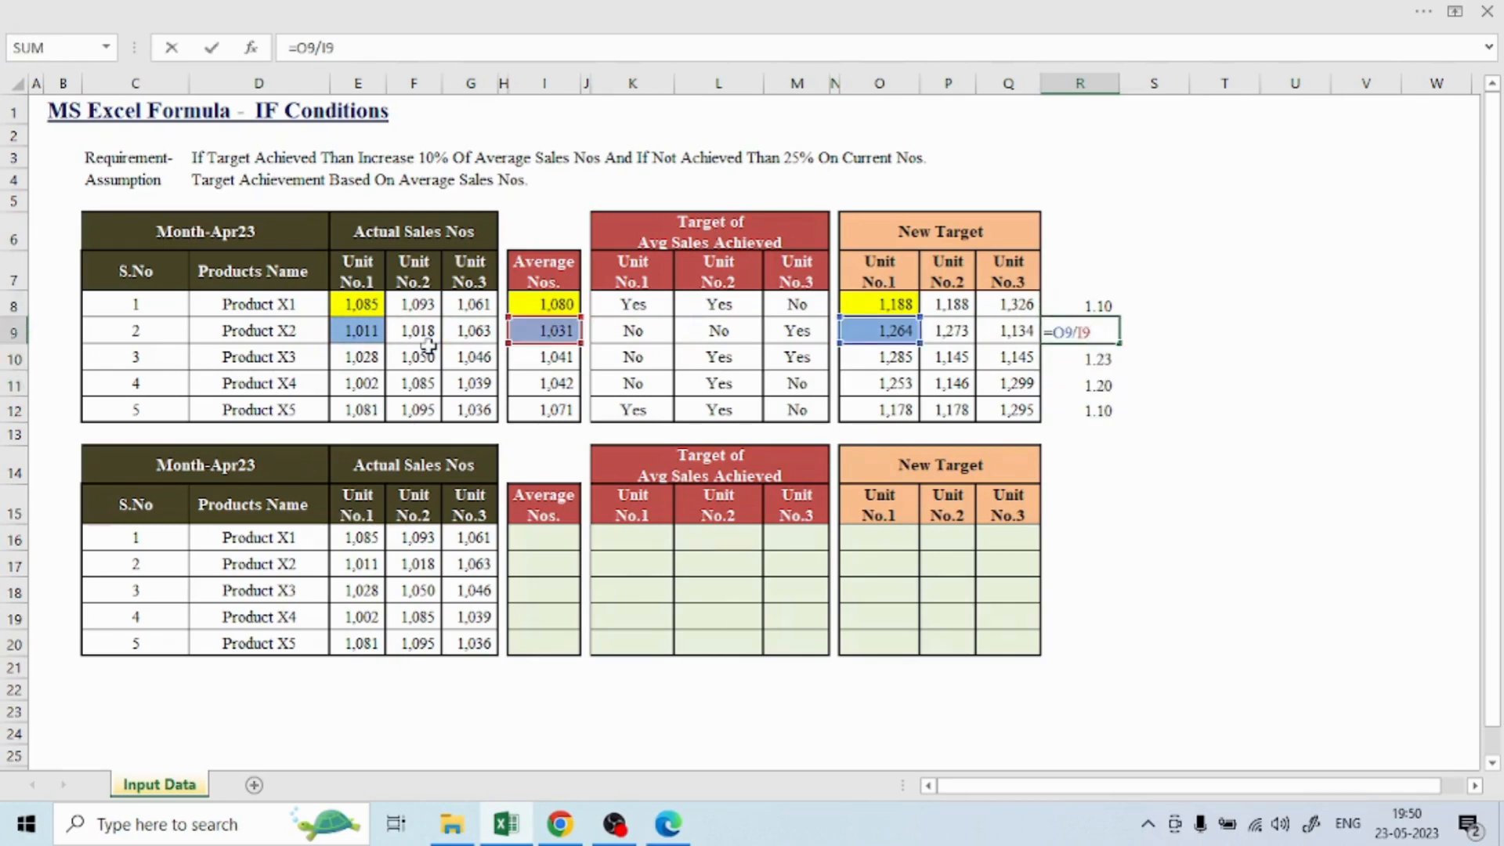
{"action": "key", "text": "BackSpace"}
{"action": "key", "text": "BackSpace"}
{"action": "key", "text": "BackSpace"}
{"action": "key", "text": "BackSpace"}
{"action": "key", "text": "BackSpace"}
{"action": "key", "text": "Left"}
{"action": "key", "text": "Left"}
{"action": "key", "text": "Left"}
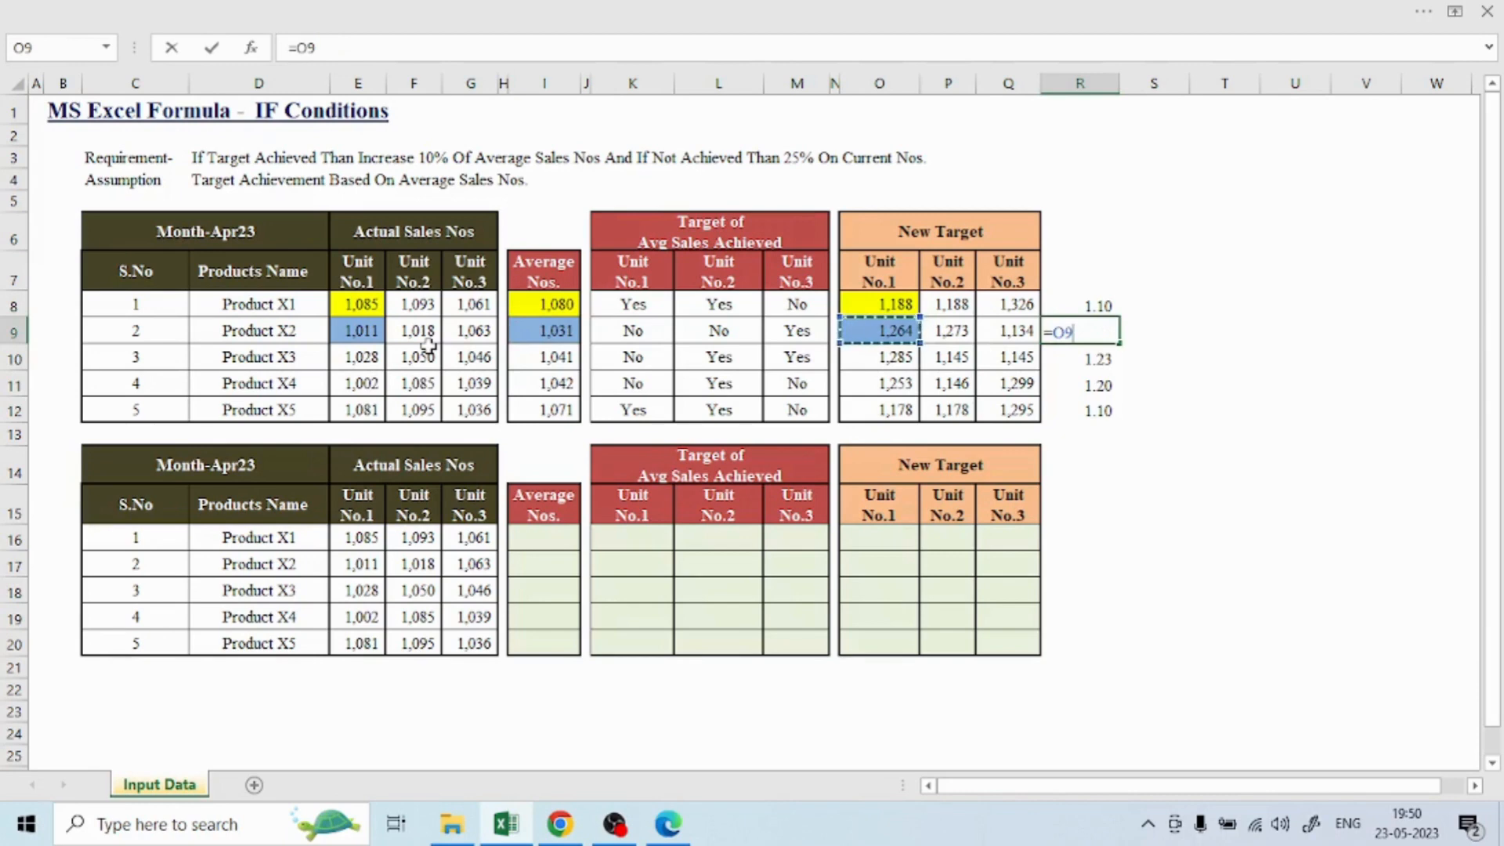
{"action": "type", "text": "/"}
{"action": "key", "text": "Left"}
{"action": "key", "text": "Left"}
{"action": "key", "text": "Left"}
{"action": "key", "text": "Left"}
{"action": "key", "text": "Left"}
{"action": "key", "text": "Left"}
{"action": "key", "text": "Left"}
{"action": "key", "text": "Left"}
{"action": "key", "text": "Left"}
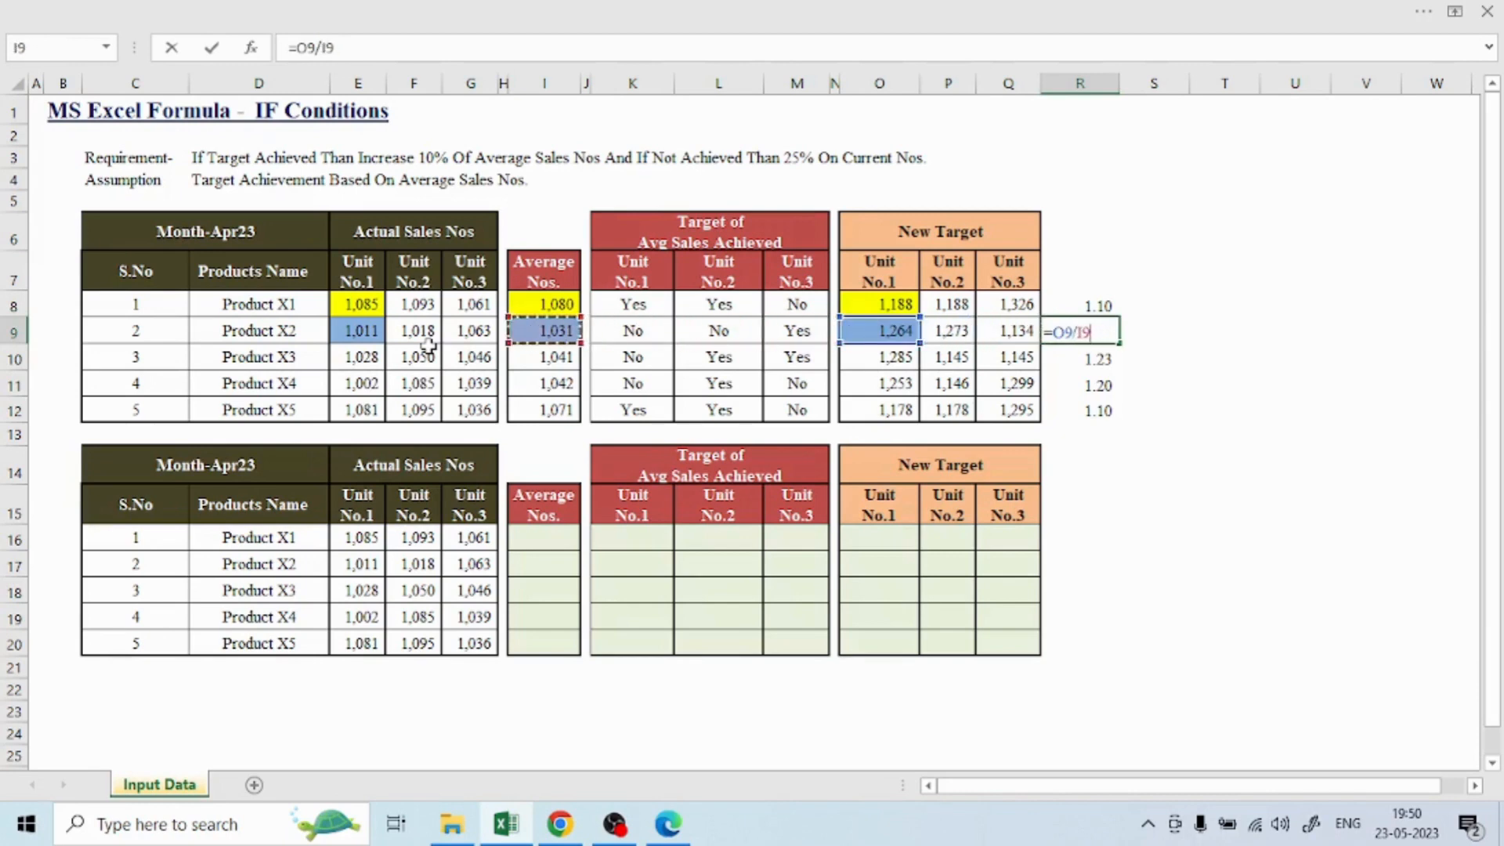
{"action": "key", "text": "Left"}
{"action": "key", "text": "Left"}
{"action": "key", "text": "Left"}
{"action": "key", "text": "Left"}
{"action": "key", "text": "ctrl+Return"}
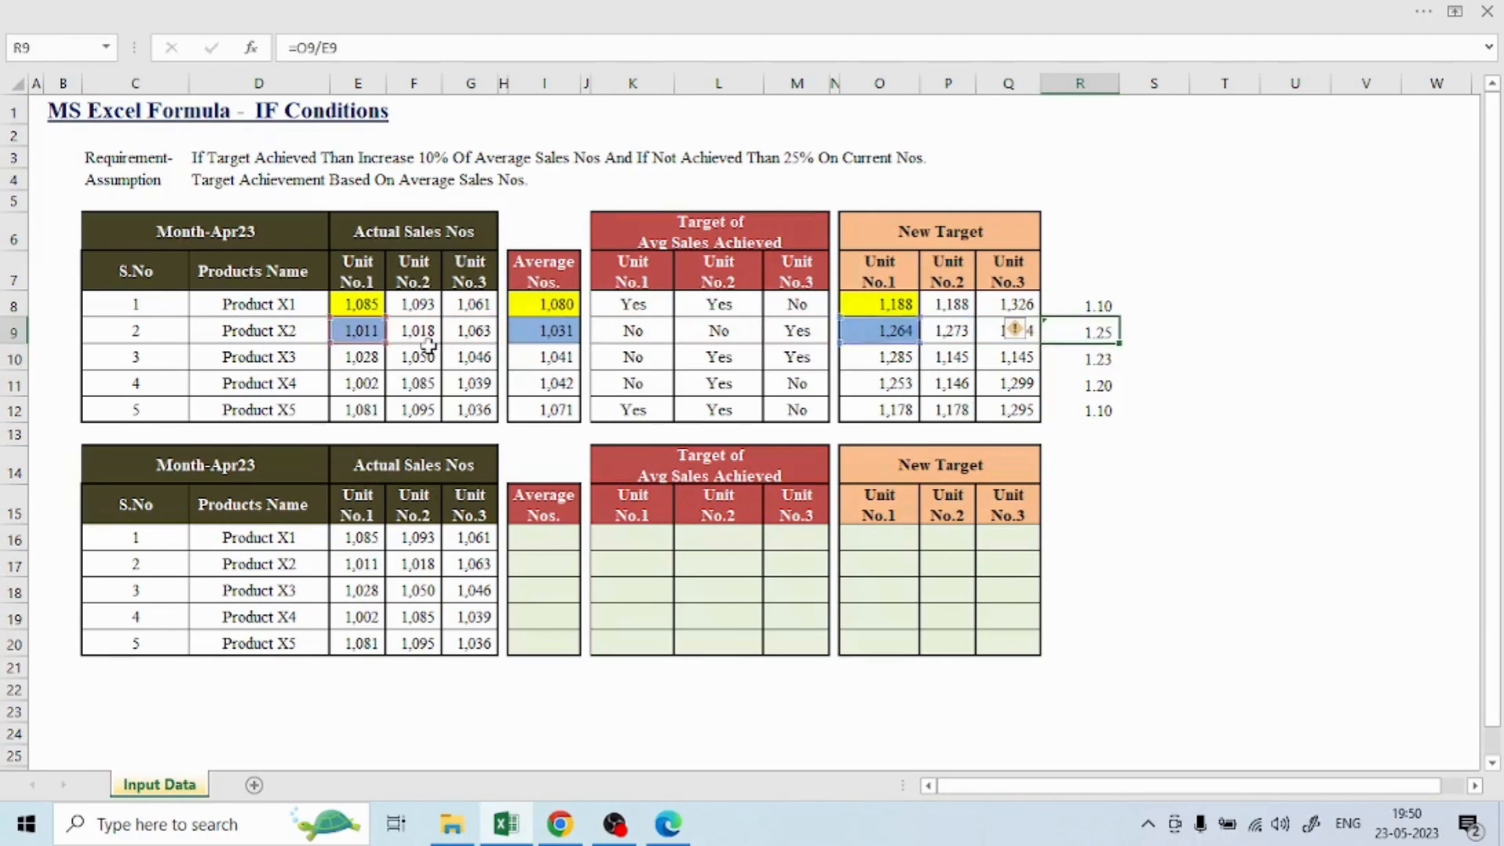
Copy the target-to-actual-sales ratio formula from R9 into R10 and R11
{"action": "key", "text": "ctrl+c"}
{"action": "key", "text": "Down"}
{"action": "key", "text": "ctrl+v"}
{"action": "key", "text": "ctrl+c"}
{"action": "key", "text": "Down"}
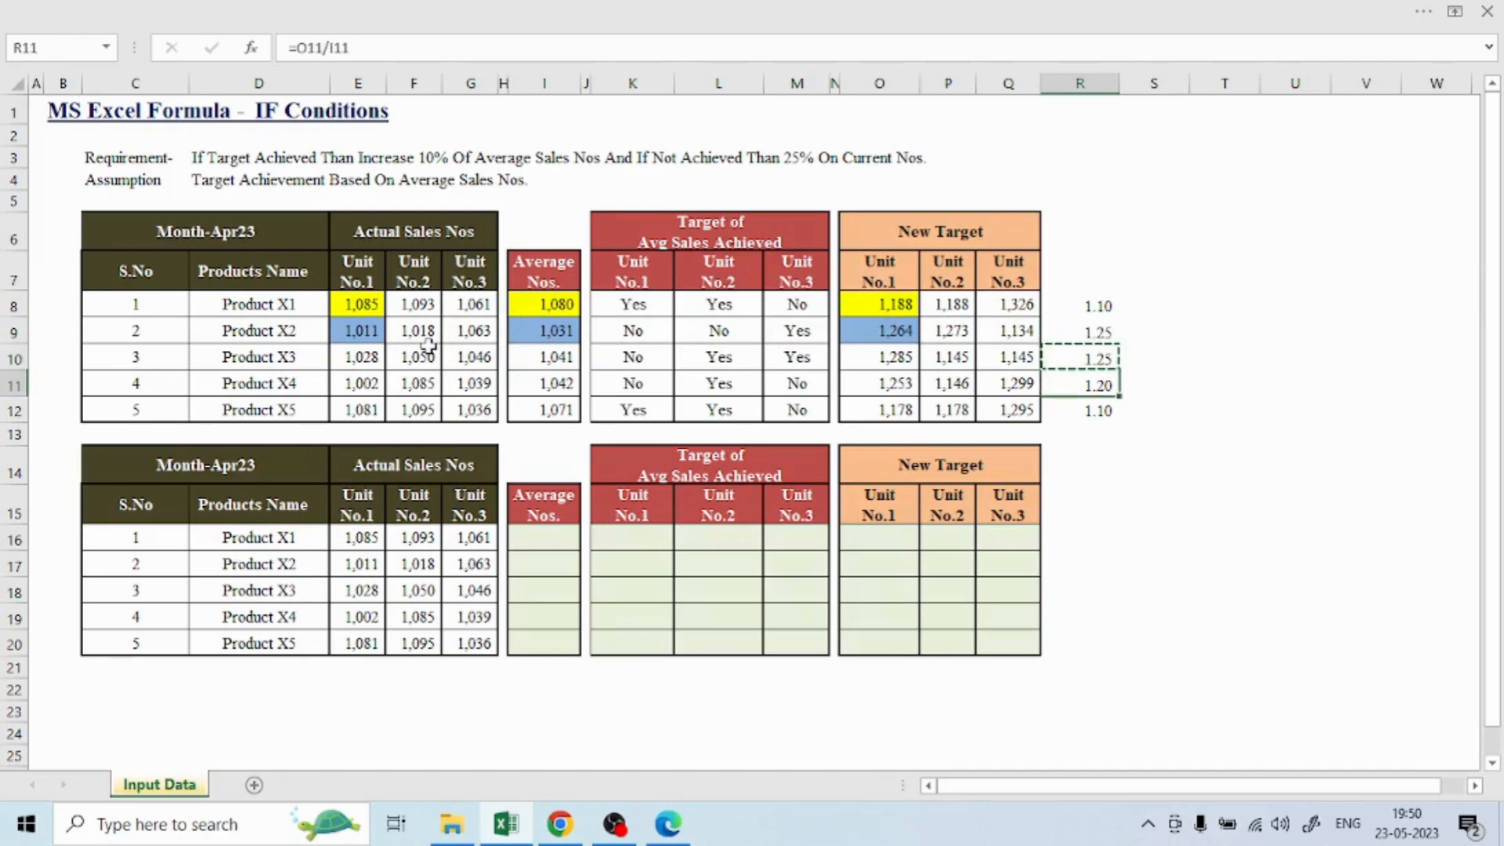
{"action": "key", "text": "Return"}
Check which cells the ratio formulas in R12, R10 and R11 reference
{"action": "key", "text": "Down"}
{"action": "key", "text": "F2"}
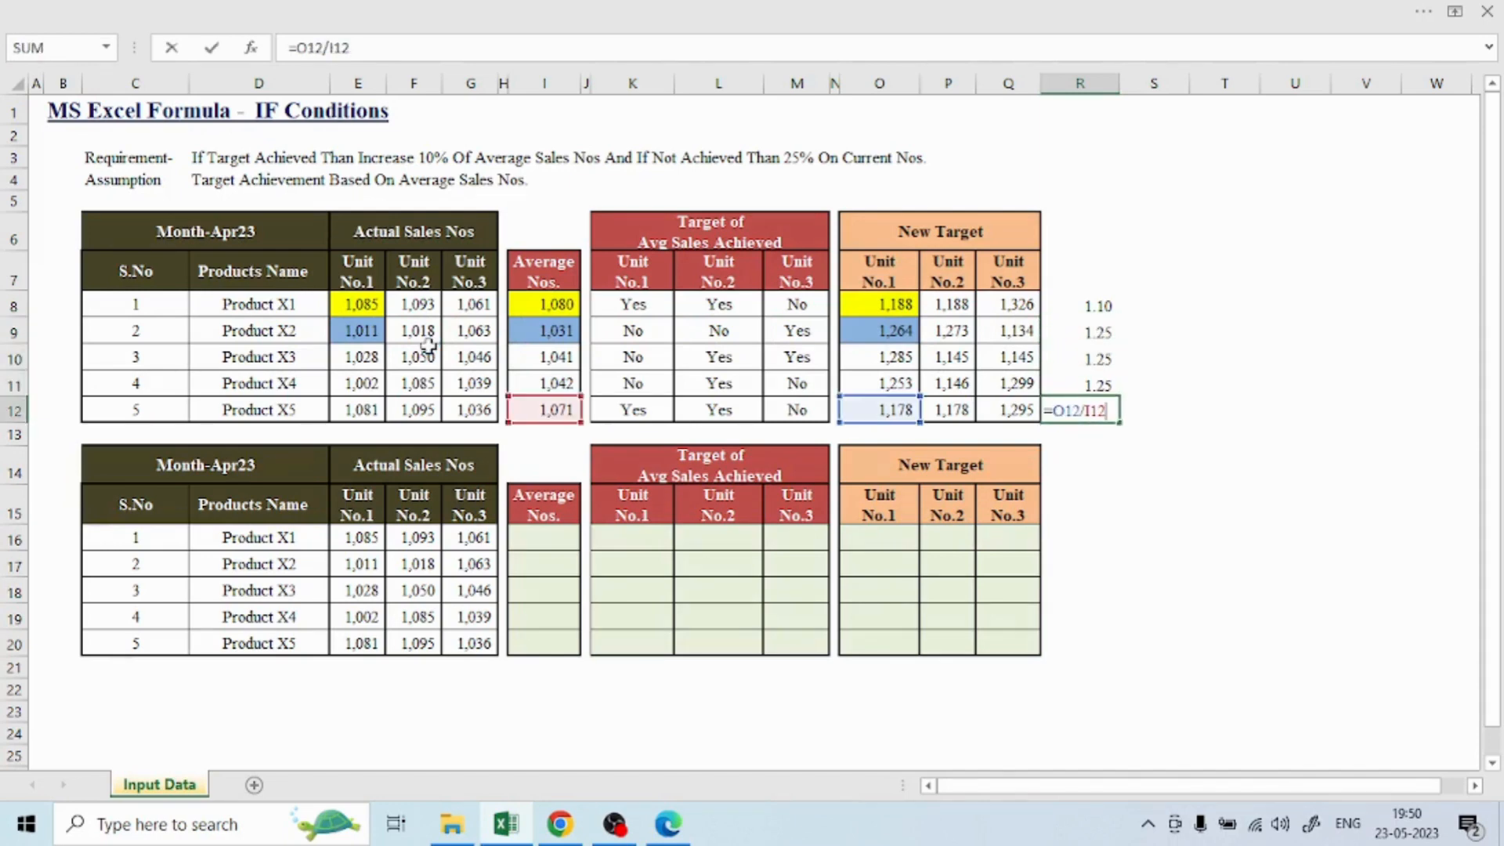
{"action": "key", "text": "Escape"}
{"action": "key", "text": "Up"}
{"action": "key", "text": "Up"}
{"action": "key", "text": "F2"}
{"action": "key", "text": "Escape"}
{"action": "key", "text": "Down"}
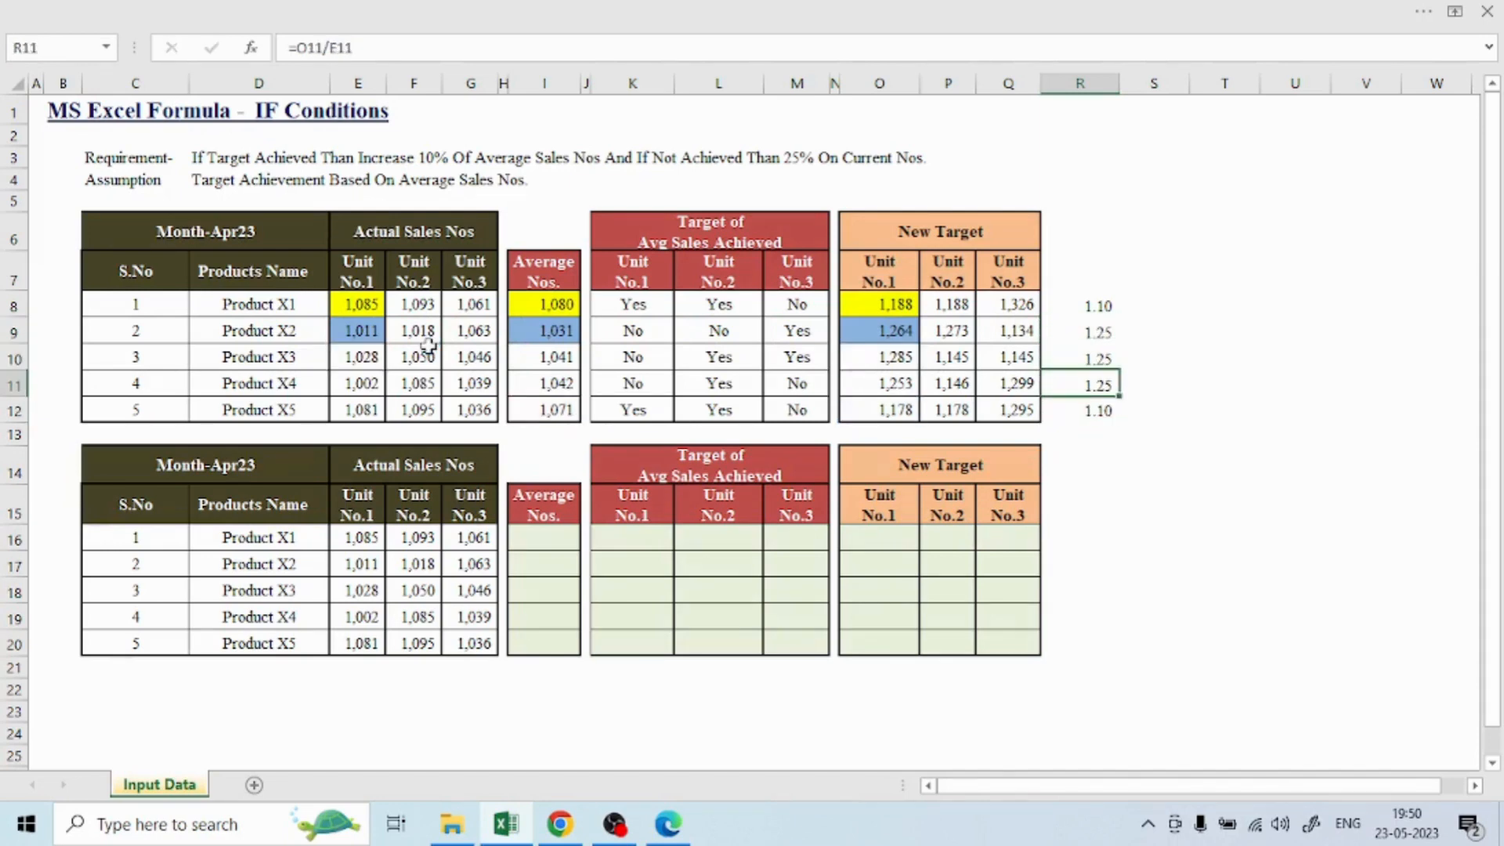
Delete the temporary check ratios in R8:R12
{"action": "key", "text": "Up"}
{"action": "key", "text": "Up"}
{"action": "key", "text": "Up"}
{"action": "key", "text": "shift+Down"}
{"action": "key", "text": "shift+Down"}
{"action": "key", "text": "shift+Down"}
{"action": "key", "text": "shift+Down"}
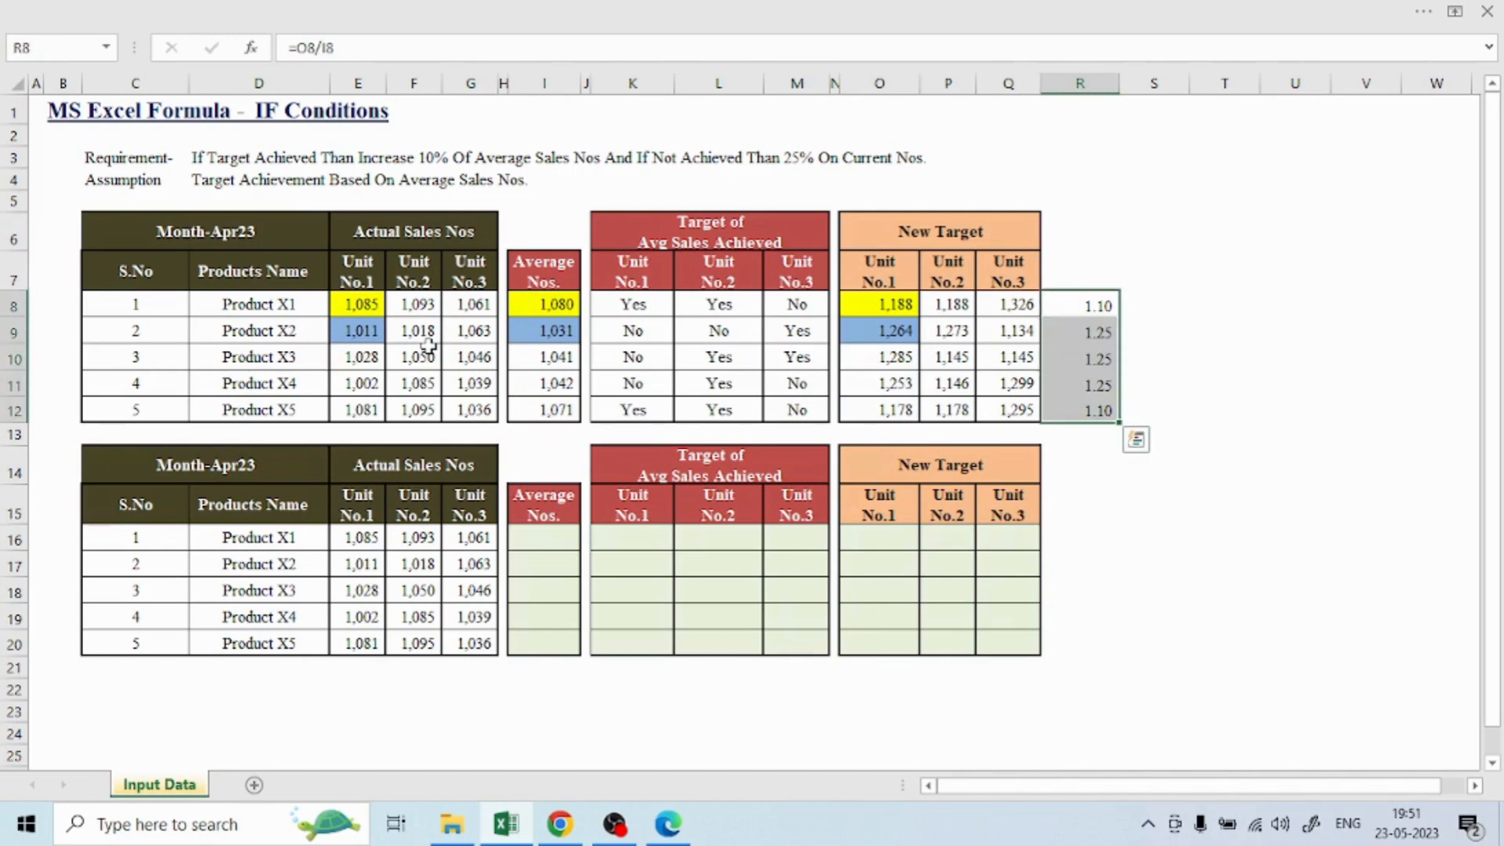
{"action": "key", "text": "Delete"}
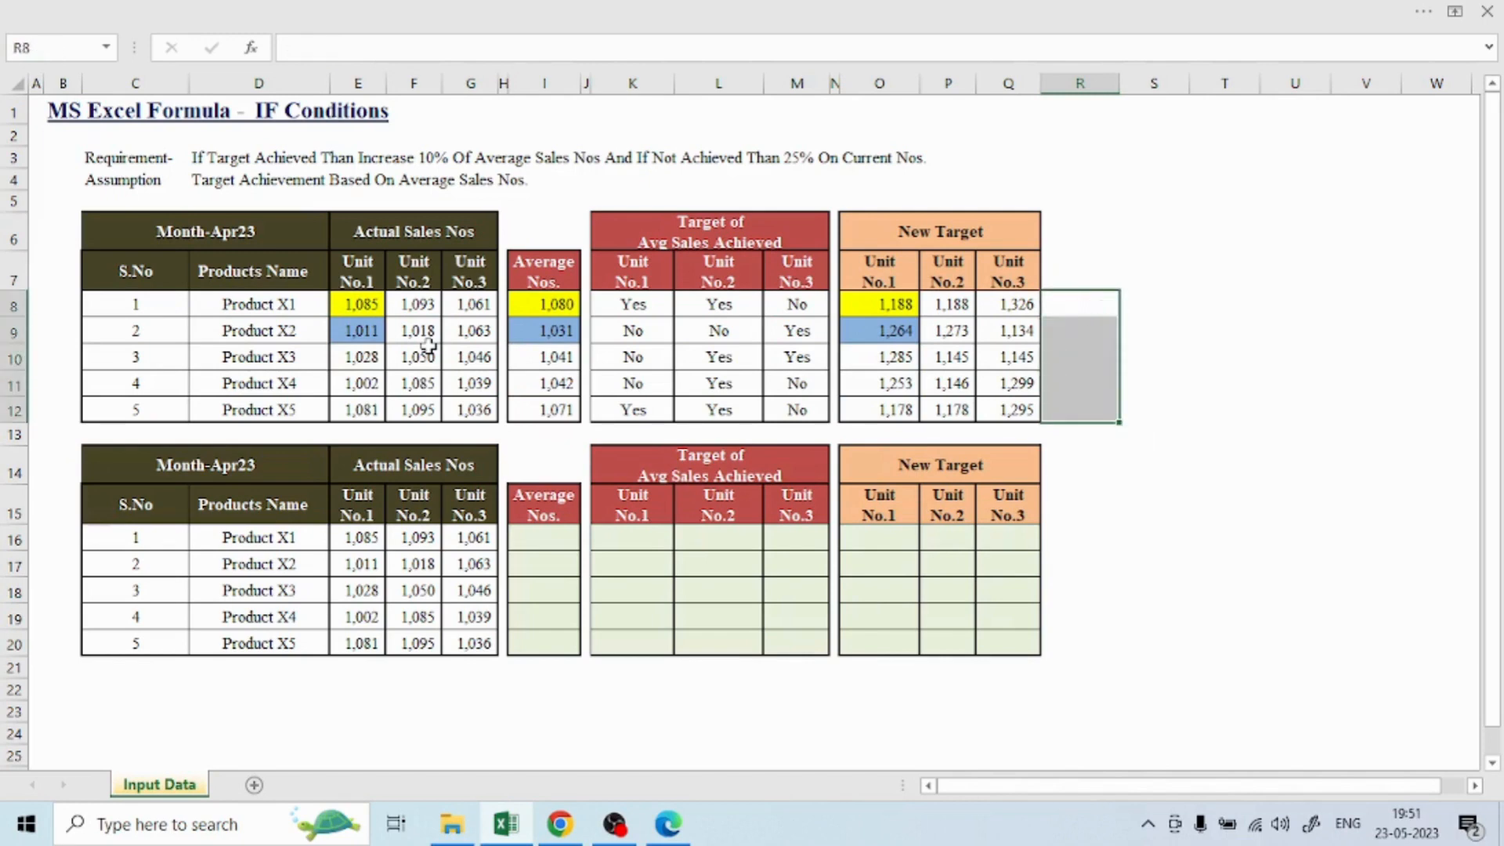
Look over the blank lower table's headings and return to Product X1's average in I8
{"action": "key", "text": "Left"}
{"action": "key", "text": "Left"}
{"action": "key", "text": "Left"}
{"action": "key", "text": "Left"}
{"action": "key", "text": "Left"}
{"action": "key", "text": "Left"}
{"action": "key", "text": "Left"}
{"action": "key", "text": "Down"}
{"action": "key", "text": "Down"}
{"action": "key", "text": "Down"}
{"action": "key", "text": "Down"}
{"action": "key", "text": "Down"}
{"action": "key", "text": "Down"}
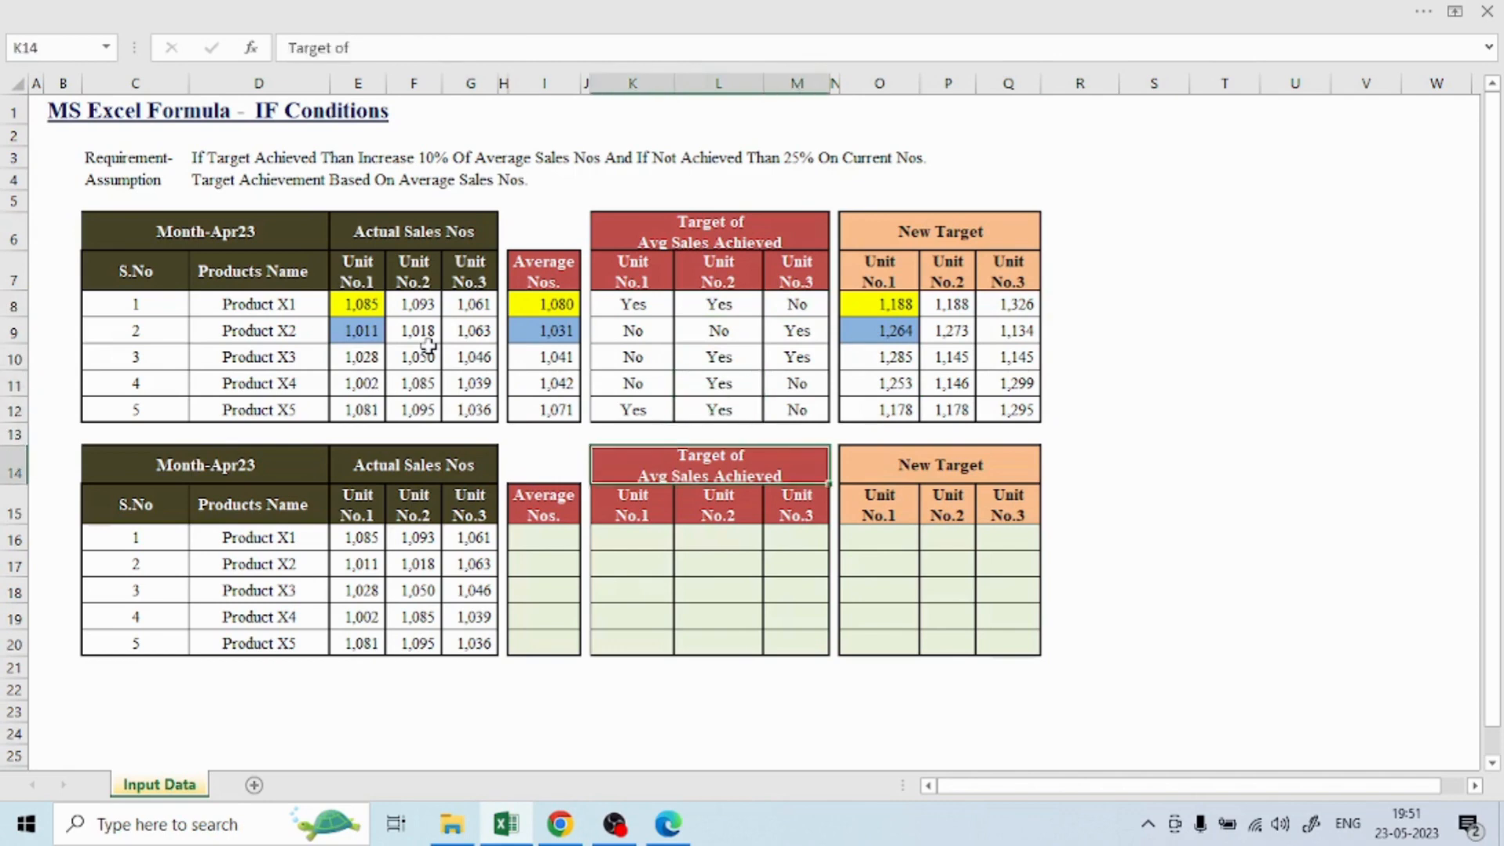
{"action": "key", "text": "Down"}
{"action": "key", "text": "Left"}
{"action": "key", "text": "Left"}
{"action": "key", "text": "Up"}
{"action": "key", "text": "Up"}
{"action": "key", "text": "Up"}
{"action": "key", "text": "Up"}
{"action": "key", "text": "Up"}
{"action": "key", "text": "Up"}
{"action": "key", "text": "Up"}
{"action": "key", "text": "Up"}
{"action": "key", "text": "Down"}
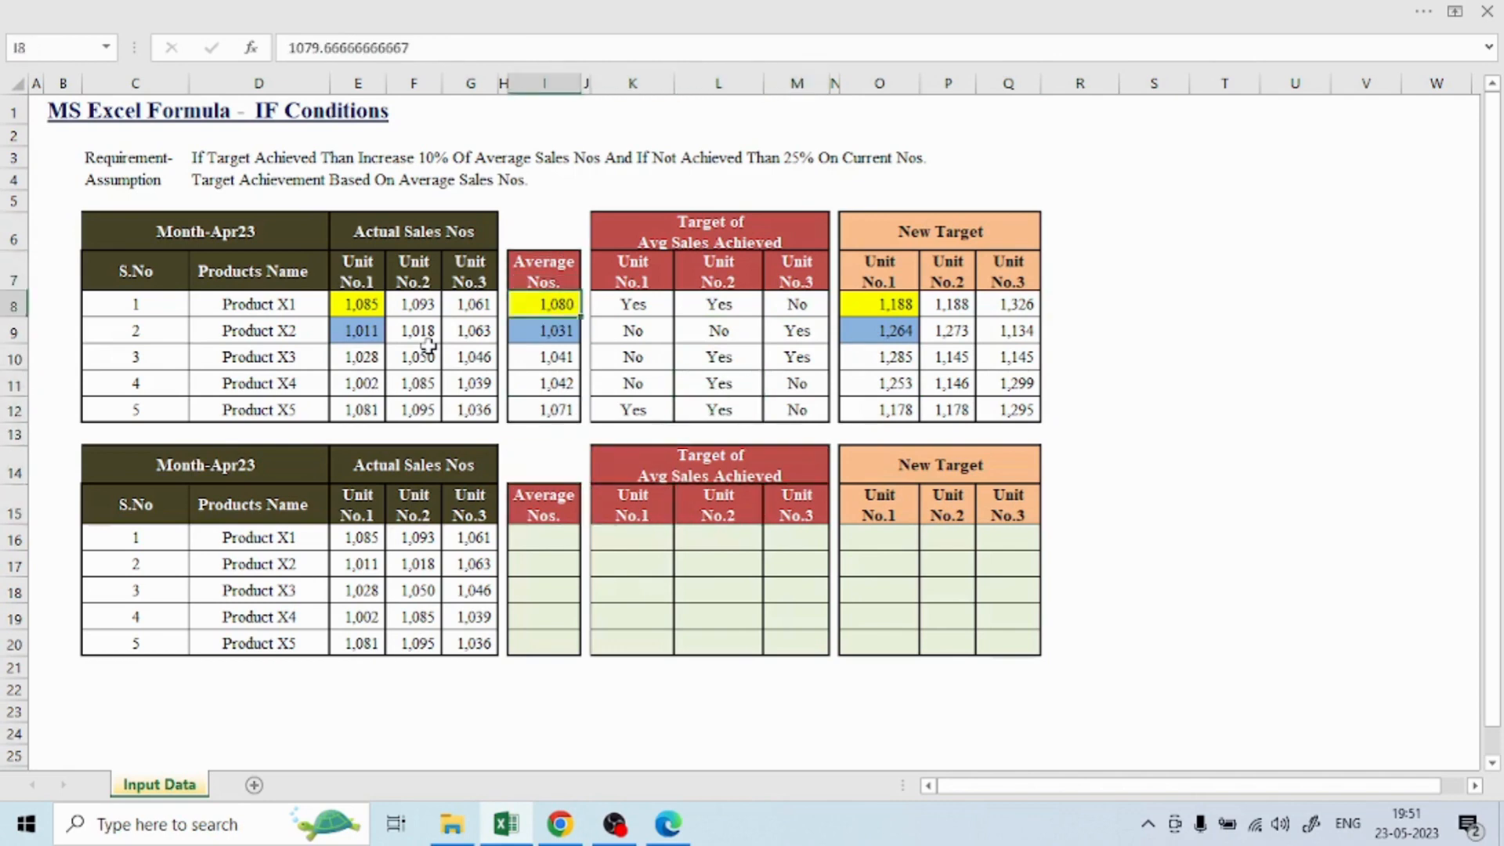
Copy the five product averages in I8:I12 and paste them as values only into I16:I20
{"action": "key", "text": "shift+Down"}
{"action": "key", "text": "shift+Down"}
{"action": "key", "text": "shift+Down"}
{"action": "key", "text": "shift+Down"}
{"action": "key", "text": "ctrl+c"}
{"action": "key", "text": "Down"}
{"action": "key", "text": "Down"}
{"action": "key", "text": "Down"}
{"action": "key", "text": "Down"}
{"action": "key", "text": "Down"}
{"action": "key", "text": "Down"}
{"action": "key", "text": "Down"}
{"action": "key", "text": "Down"}
{"action": "key", "text": "Down"}
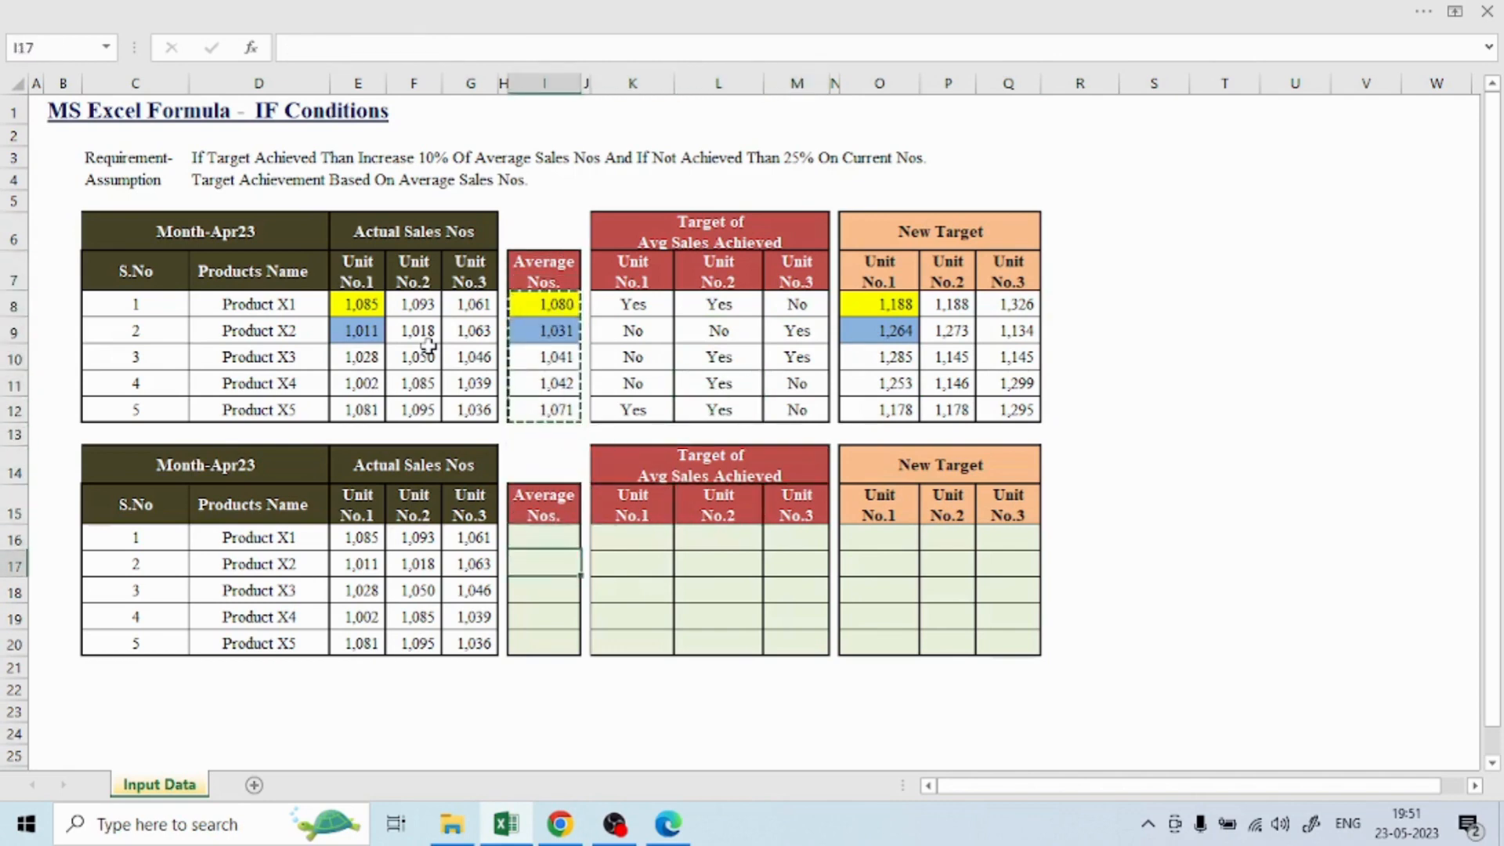
{"action": "key", "text": "Up"}
{"action": "key", "text": "ctrl+alt+v"}
{"action": "key", "text": "v"}
{"action": "key", "text": "Return"}
{"action": "key", "text": "Escape"}
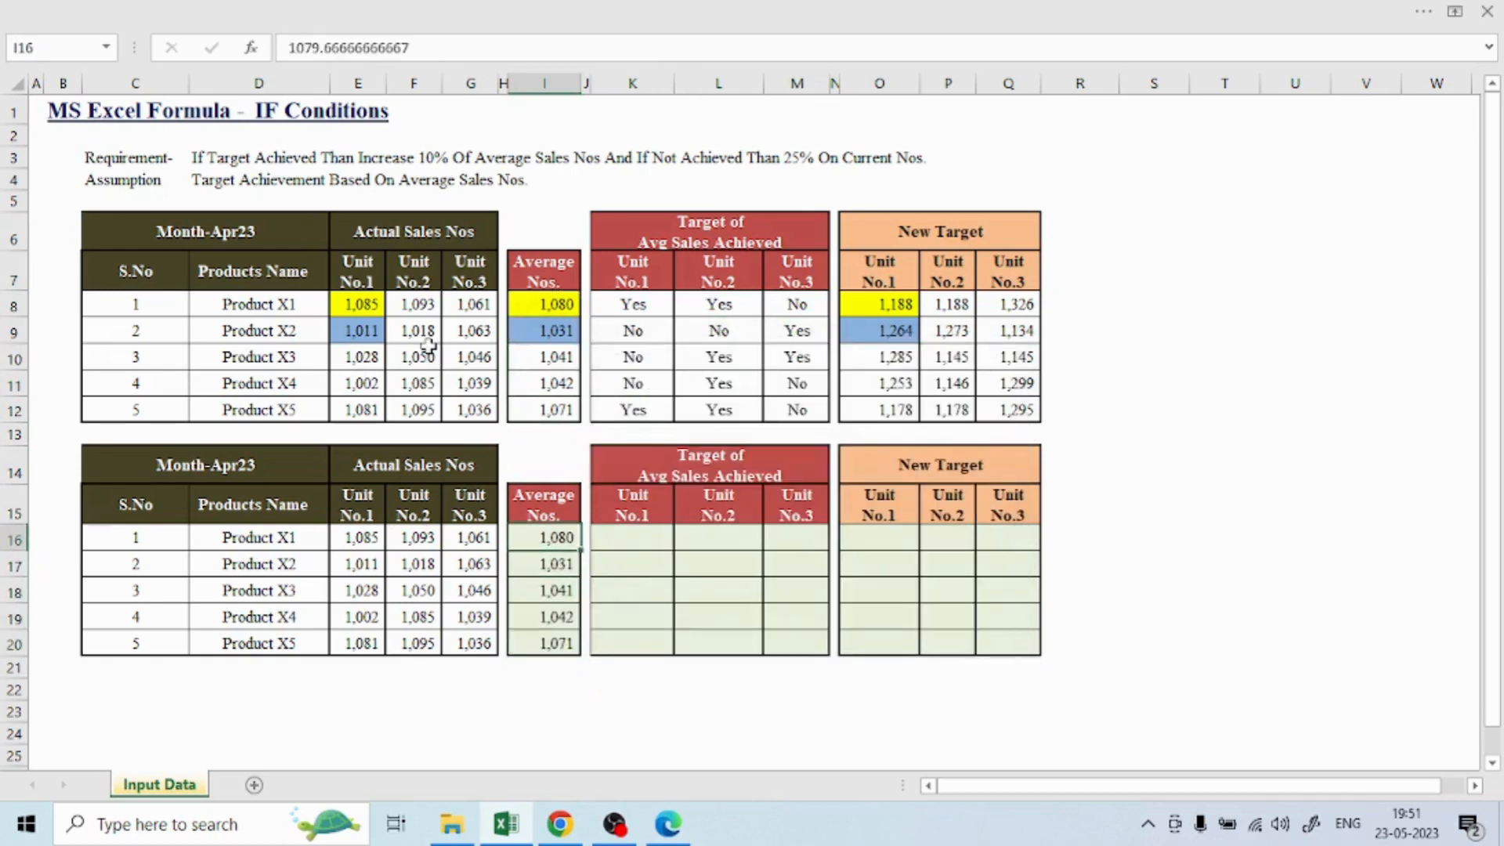
Begin an IF formula in K16 that tests whether Unit No.1 sales in E16 are >= the average in I16
{"action": "key", "text": "Right"}
{"action": "key", "text": "Right"}
{"action": "key", "text": "Up"}
{"action": "key", "text": "Up"}
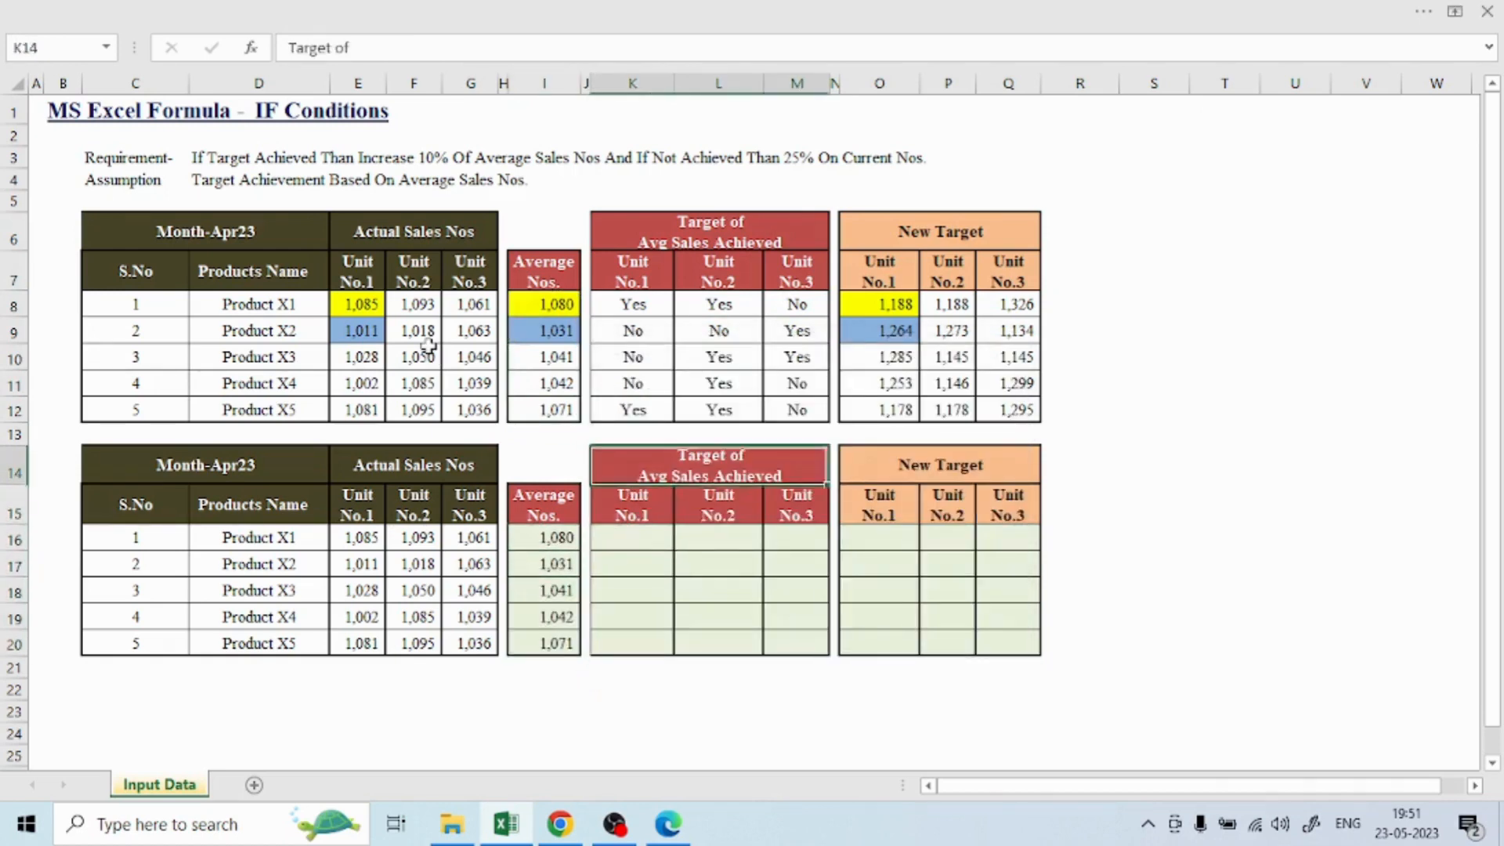
{"action": "key", "text": "Down"}
{"action": "key", "text": "Down"}
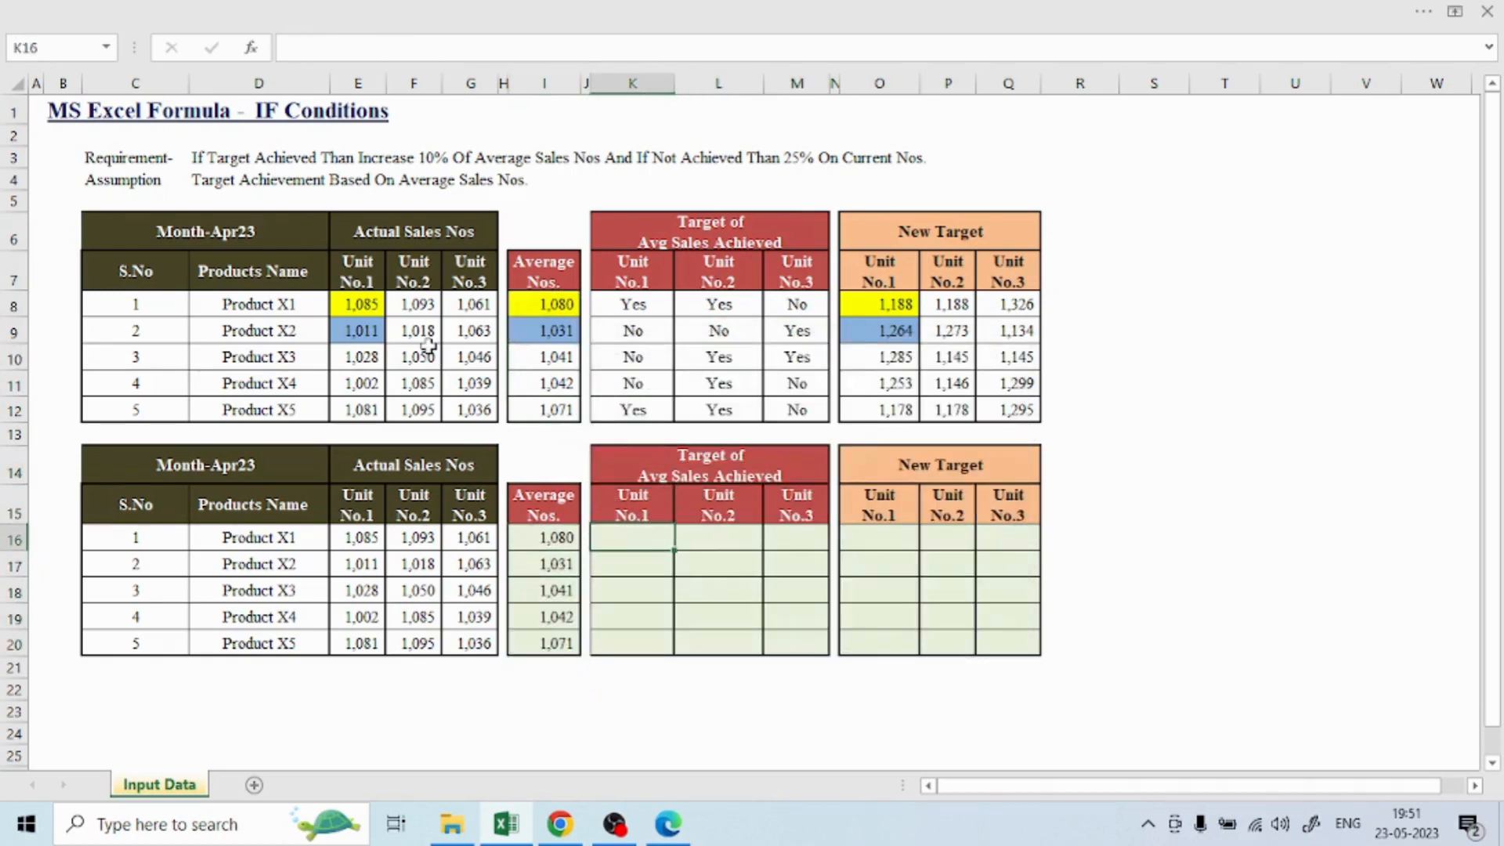
{"action": "type", "text": "=f"}
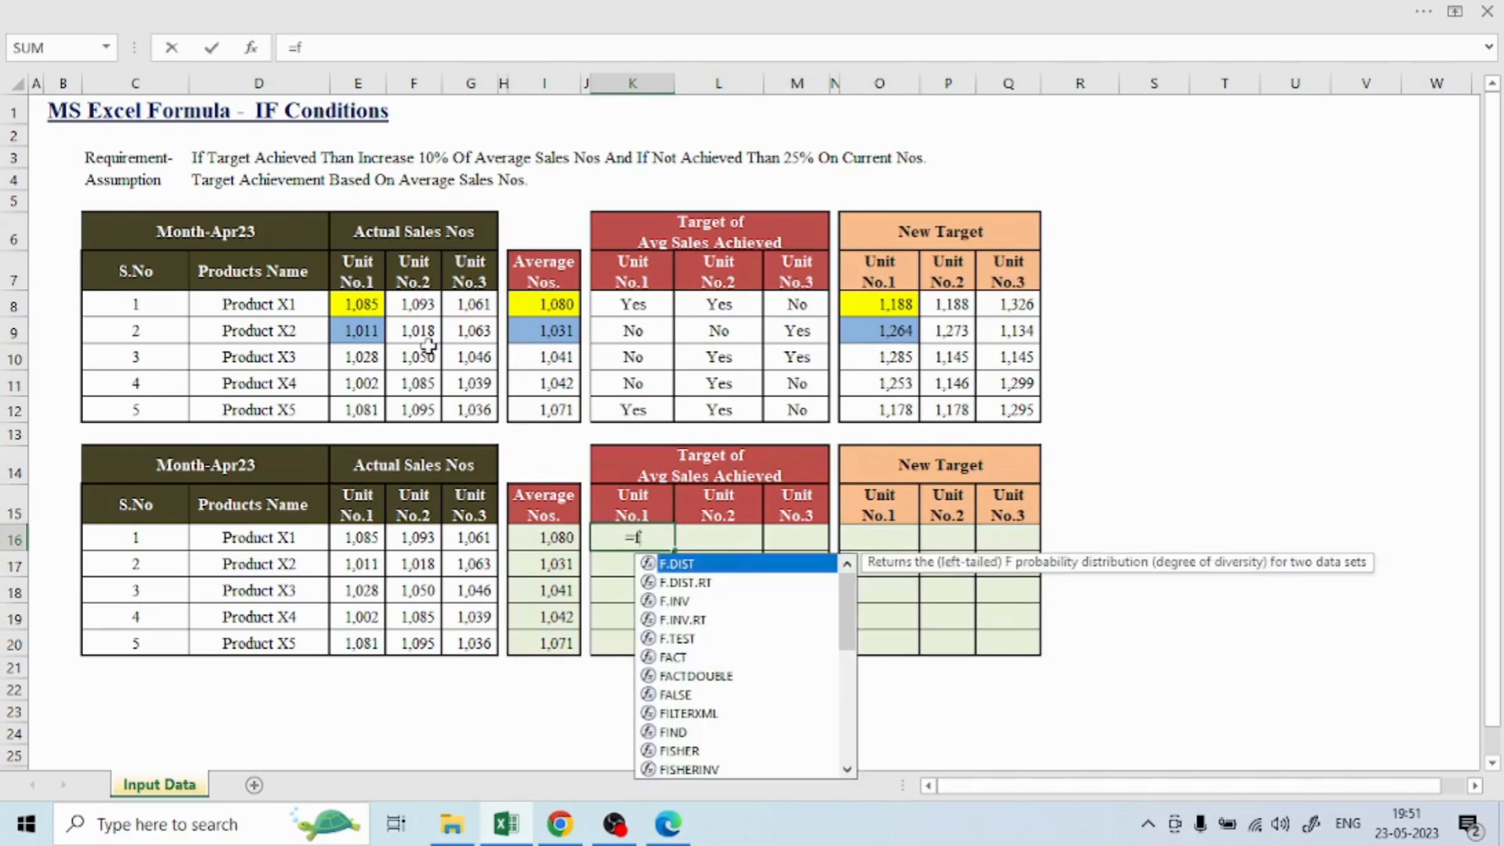
{"action": "key", "text": "BackSpace"}
{"action": "type", "text": "if"}
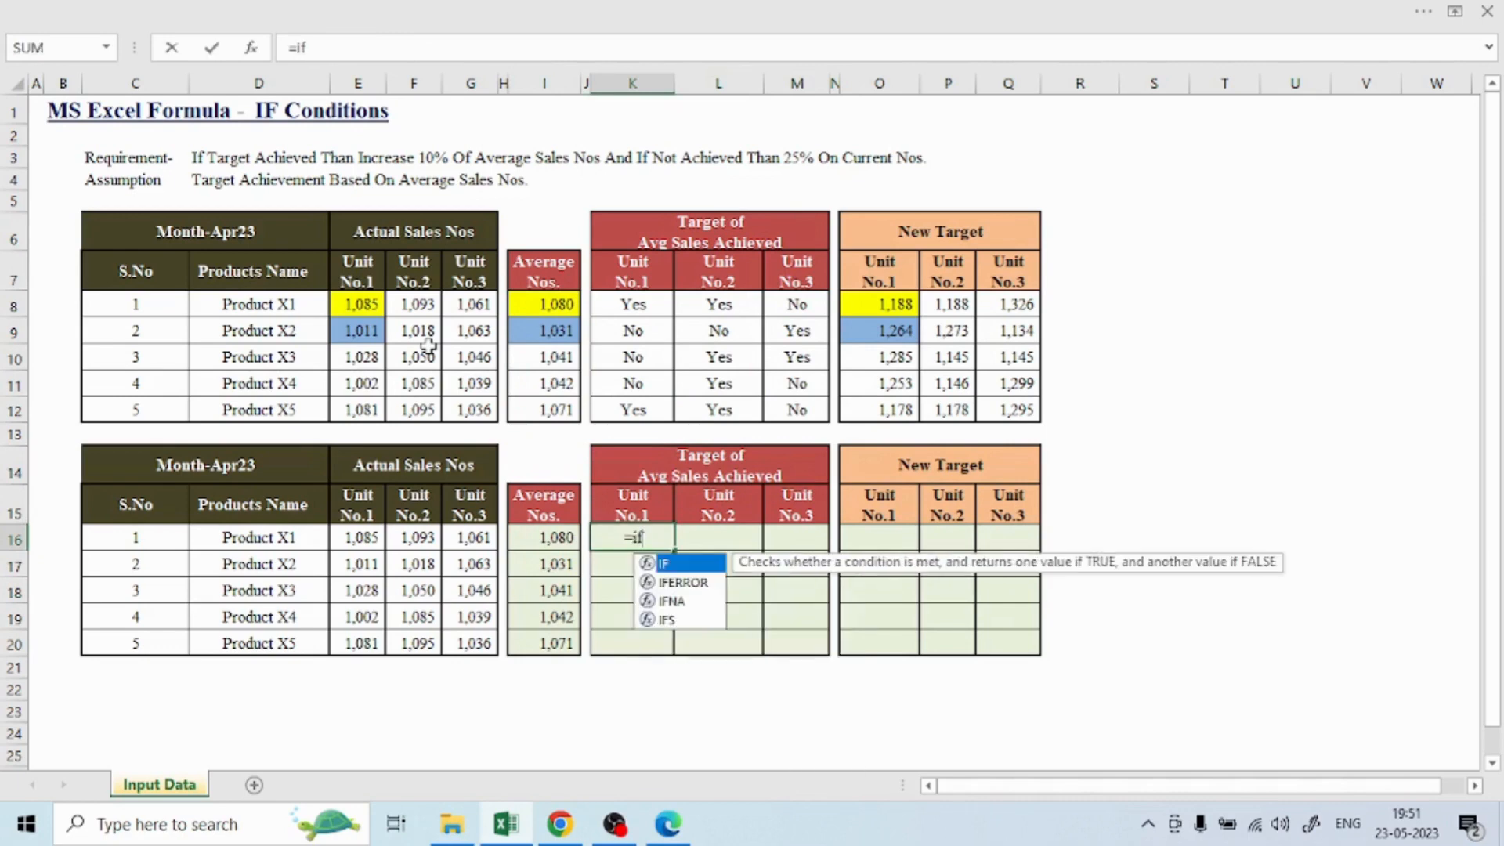
{"action": "key", "text": "Tab"}
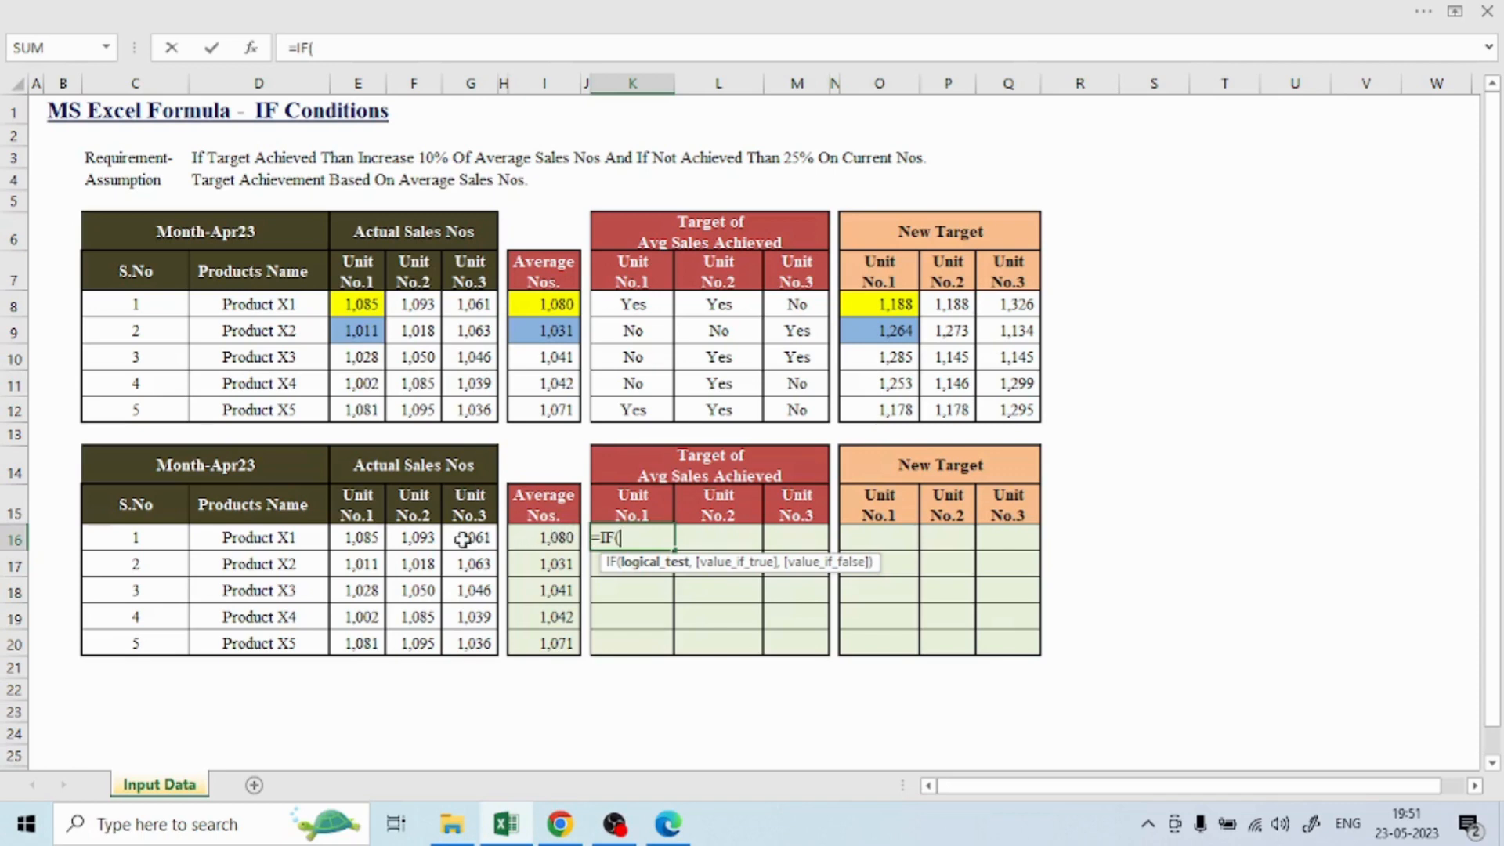
{"action": "left_click", "coordinate": [374, 533]}
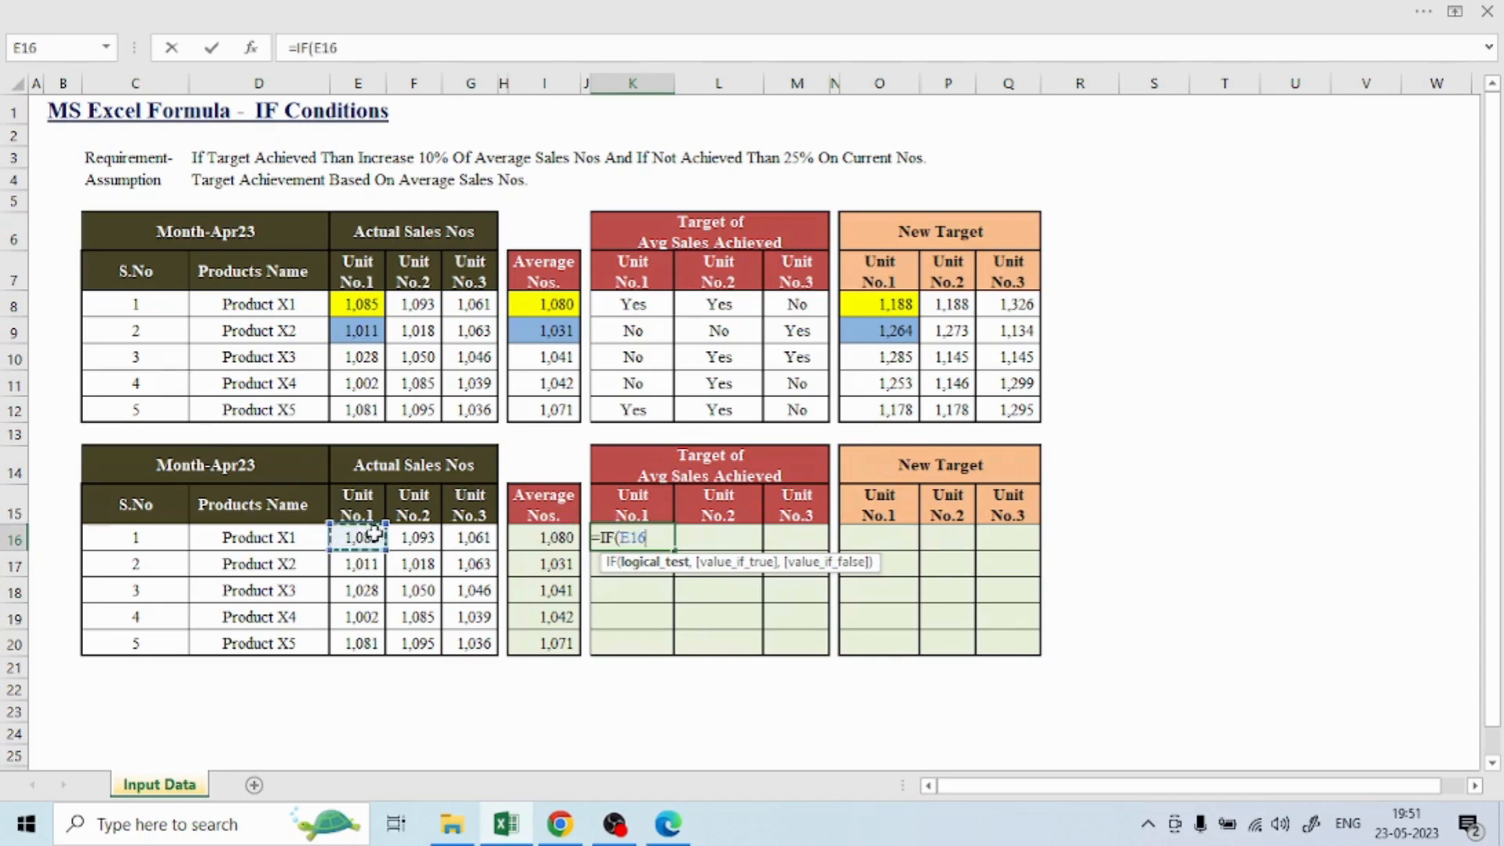
{"action": "type", "text": ">="}
{"action": "left_click", "coordinate": [374, 533]}
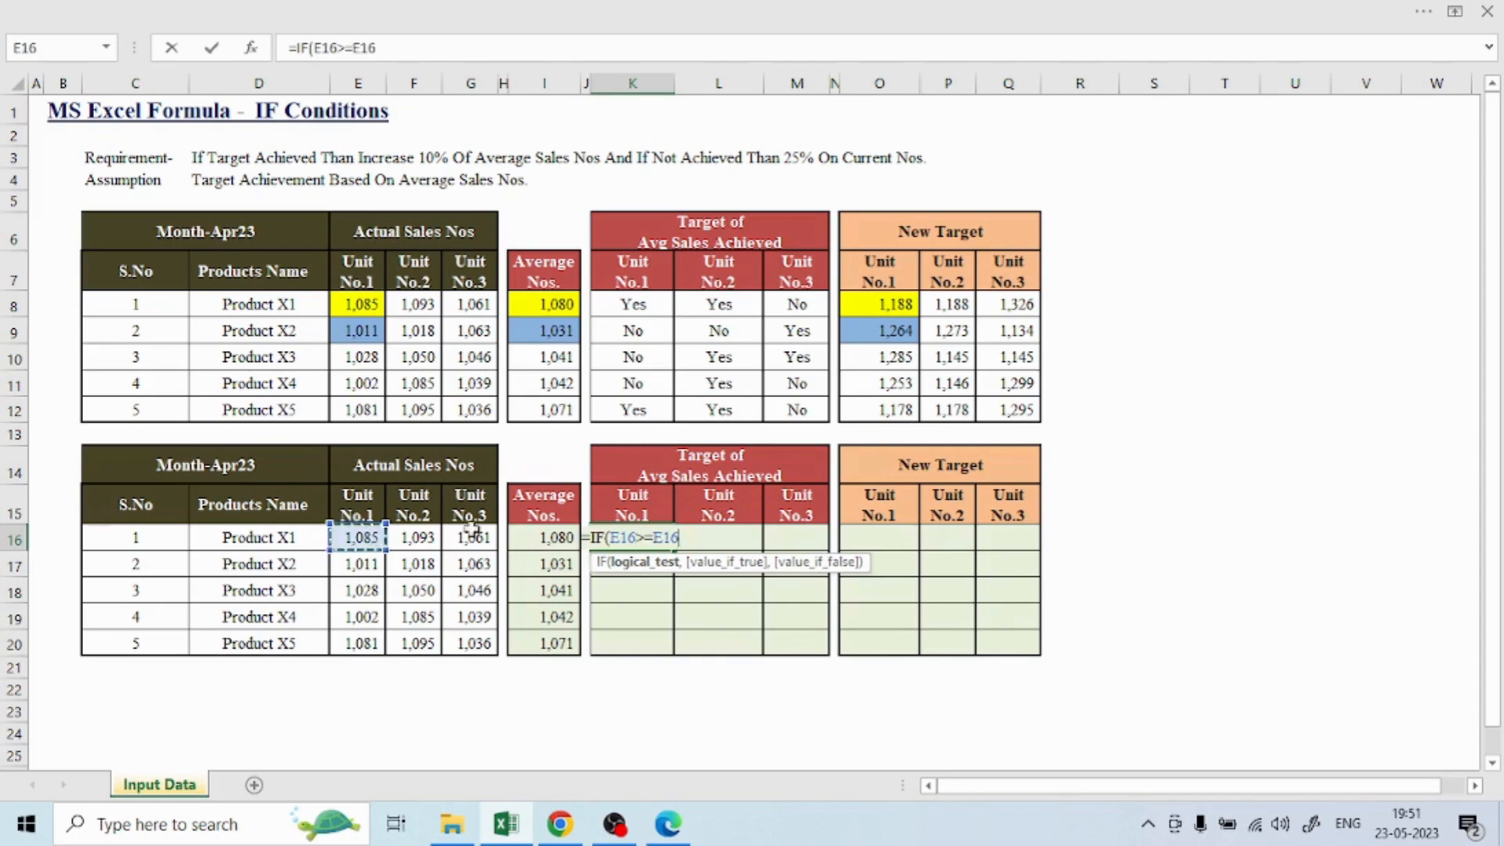
{"action": "left_click", "coordinate": [528, 537]}
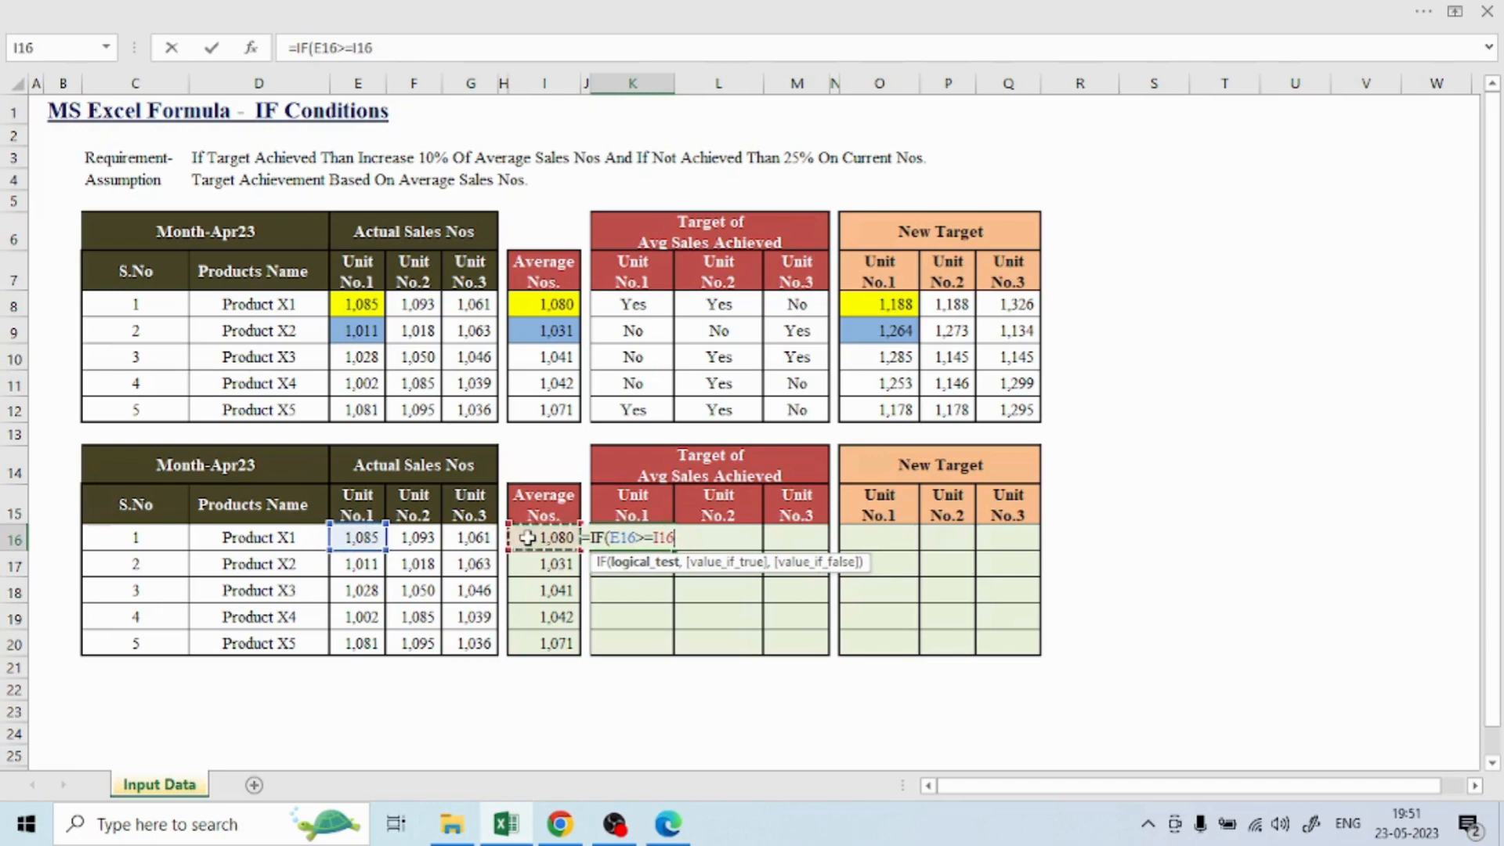
Complete the K16 IF formula so it returns "Yes" when the test is true and "No" when false
{"action": "type", "text": ","}
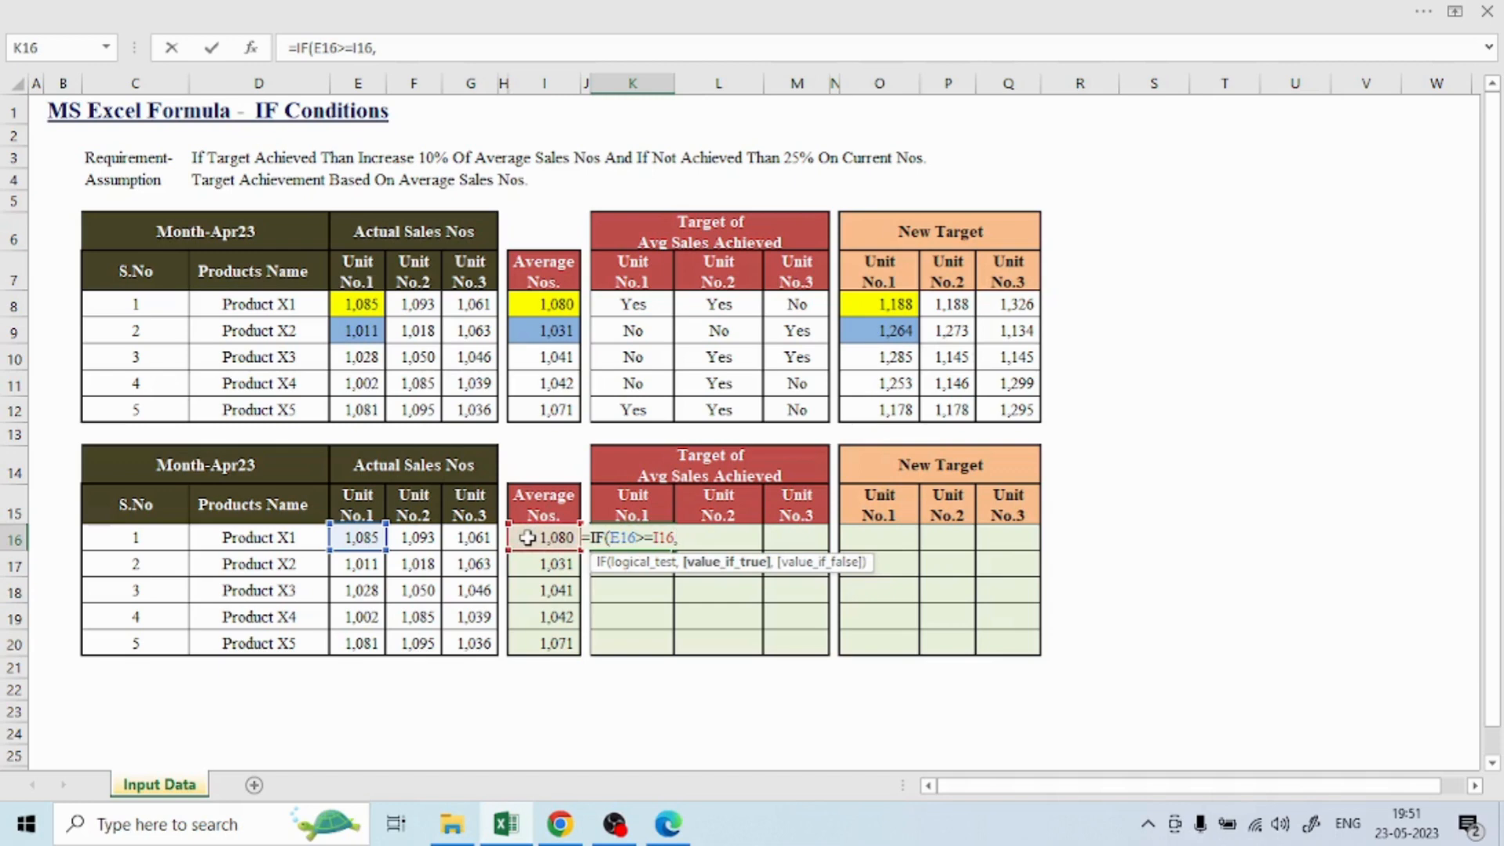
{"action": "type", "text": "\"Yes"}
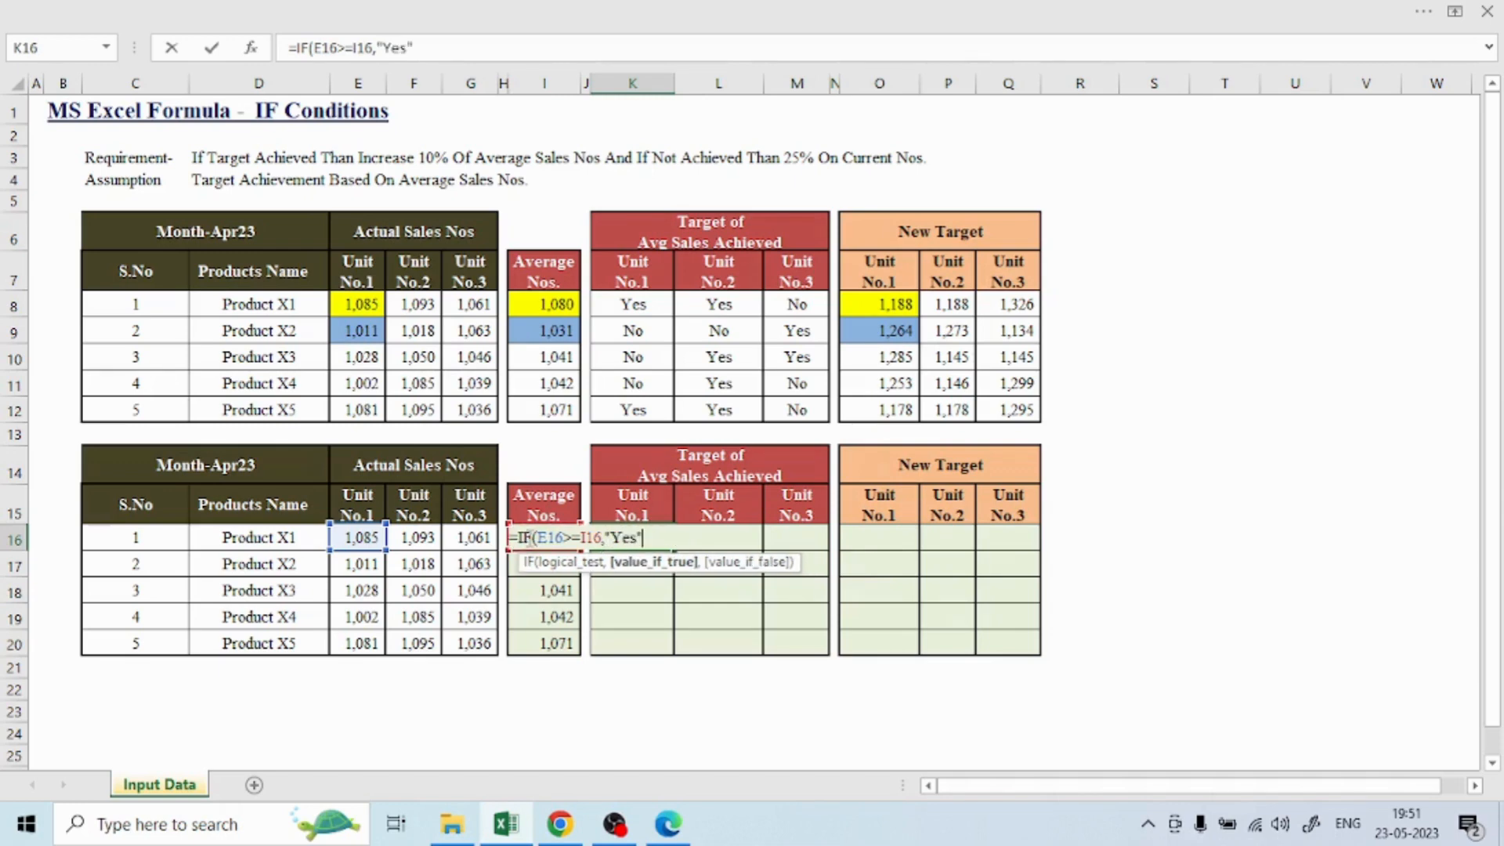
{"action": "type", "text": "\",\""}
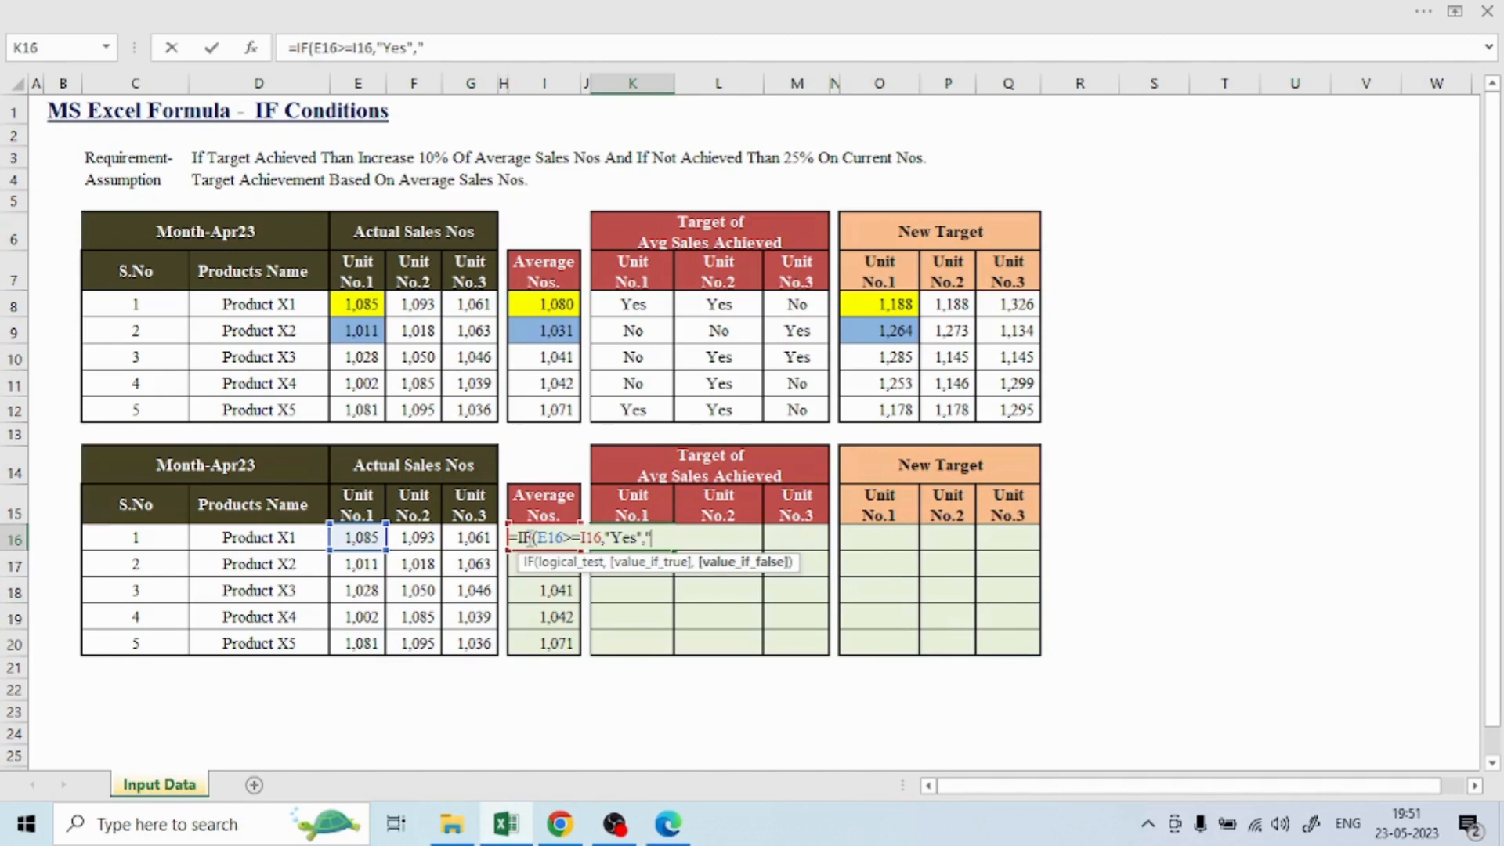
{"action": "type", "text": "No\""}
{"action": "key", "text": "Return"}
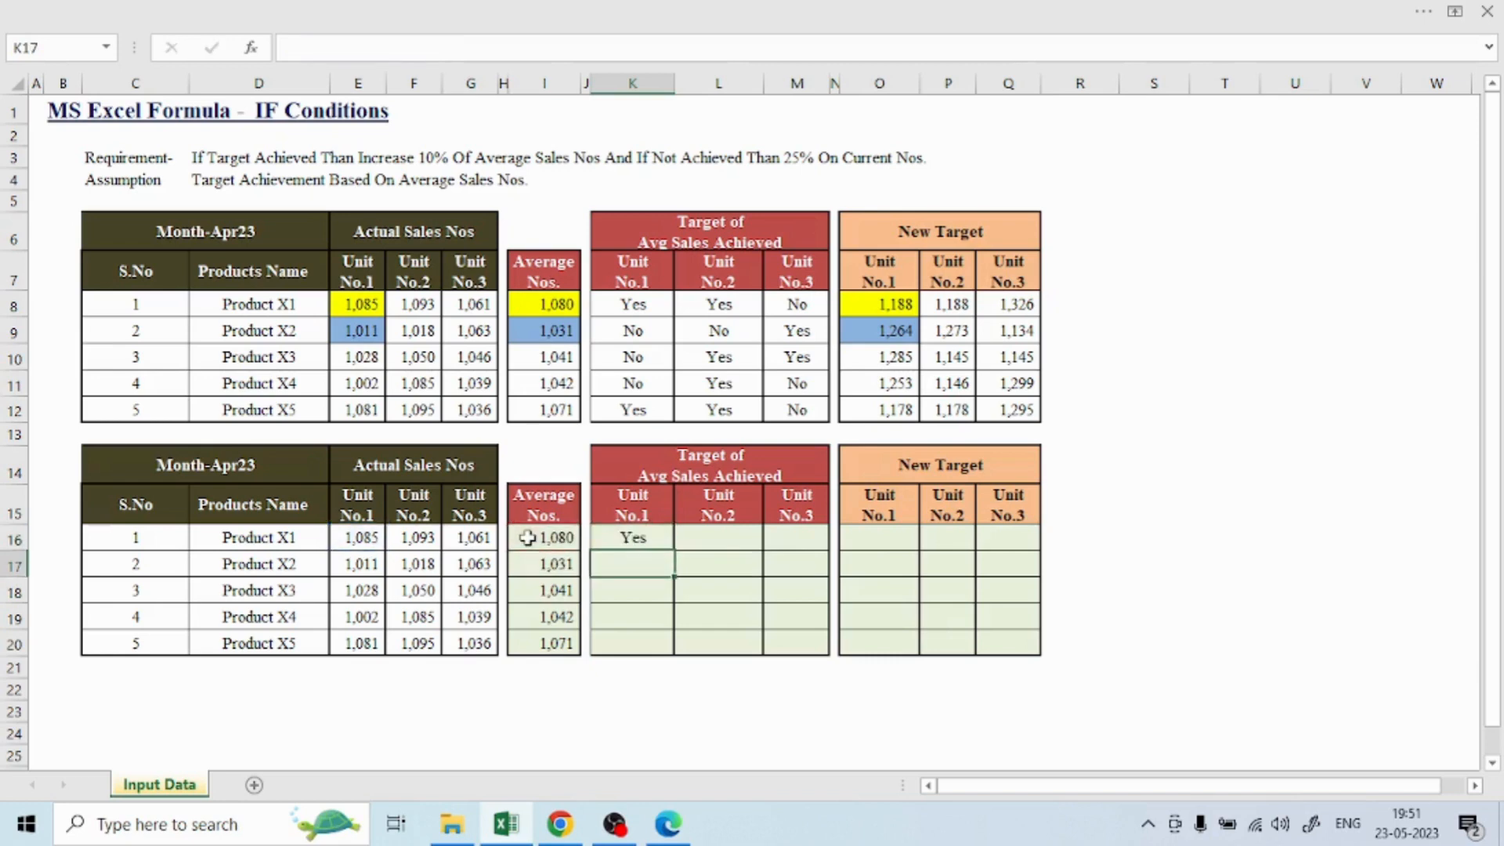
Lock the column of the average reference in K16's IF formula, making it $I16
{"action": "key", "text": "Up"}
{"action": "key", "text": "F2"}
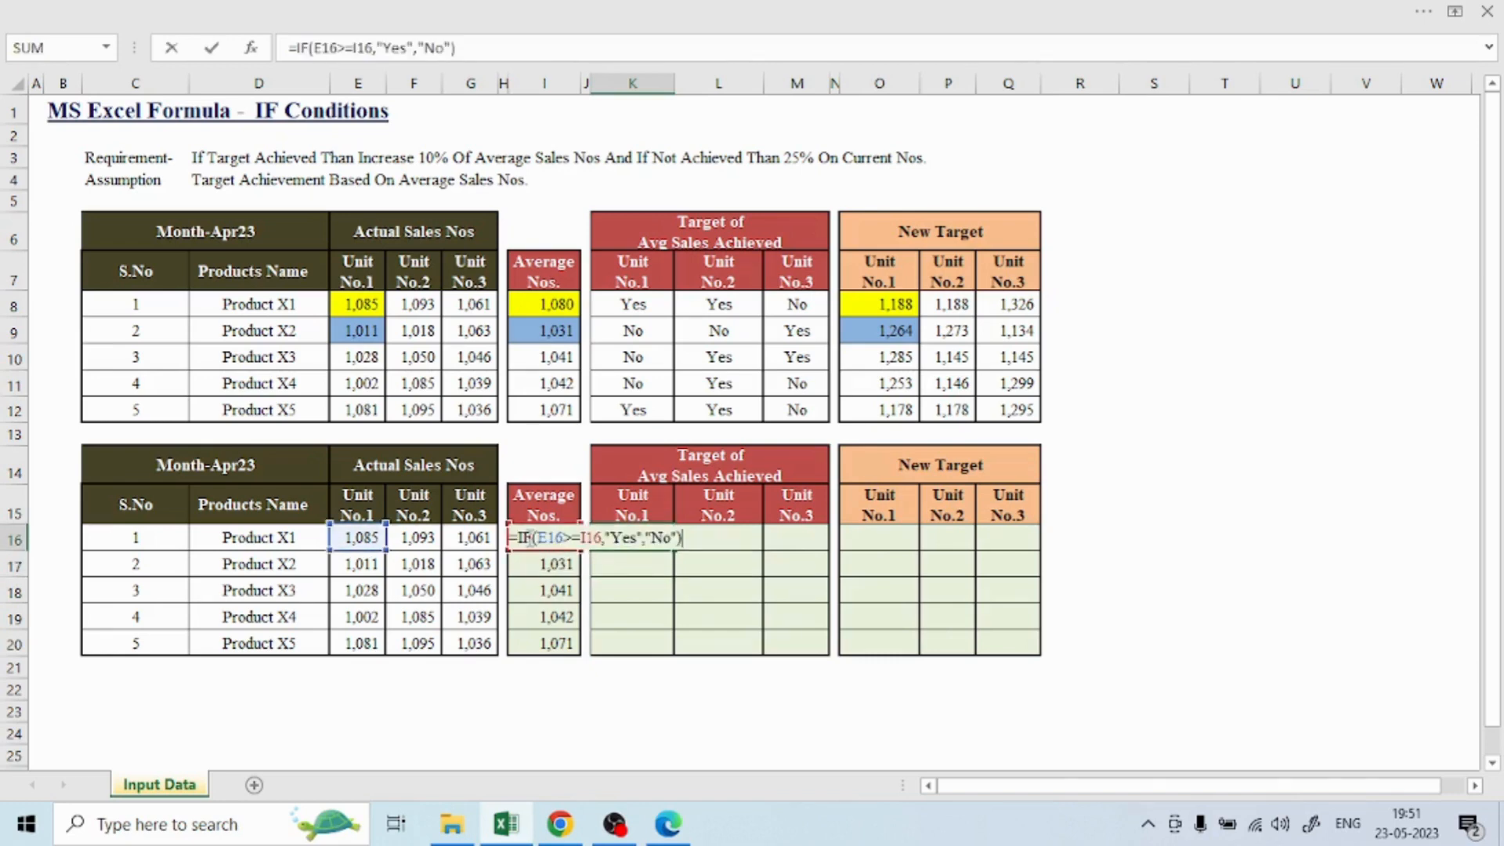
{"action": "key", "text": "Escape"}
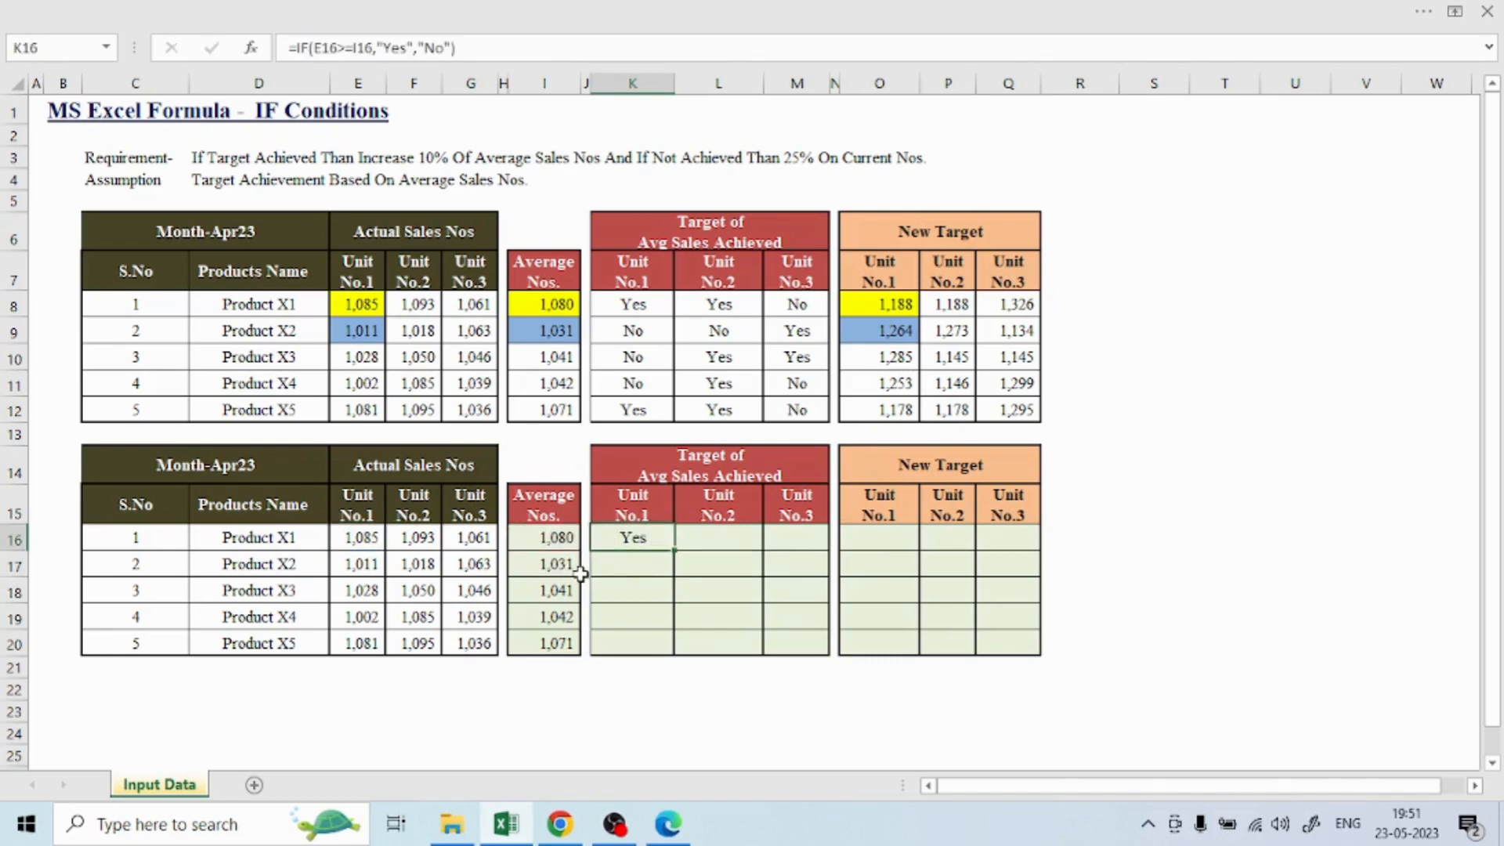
{"action": "key", "text": "F2"}
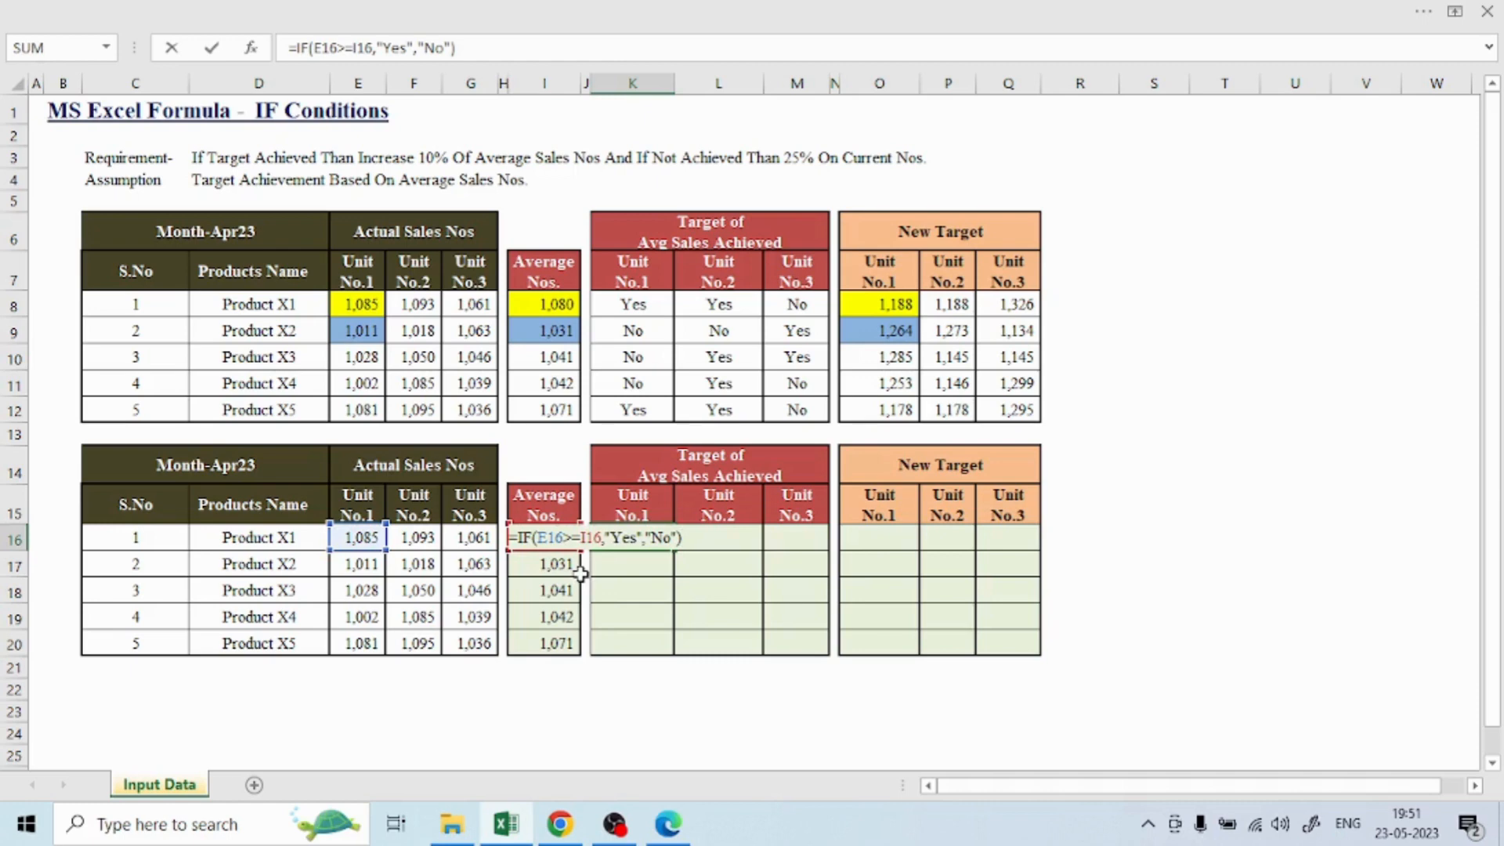
{"action": "key", "text": "Left"}
{"action": "key", "text": "Left"}
{"action": "key", "text": "Left"}
{"action": "key", "text": "Left"}
{"action": "key", "text": "Left"}
{"action": "key", "text": "Left"}
{"action": "key", "text": "Left"}
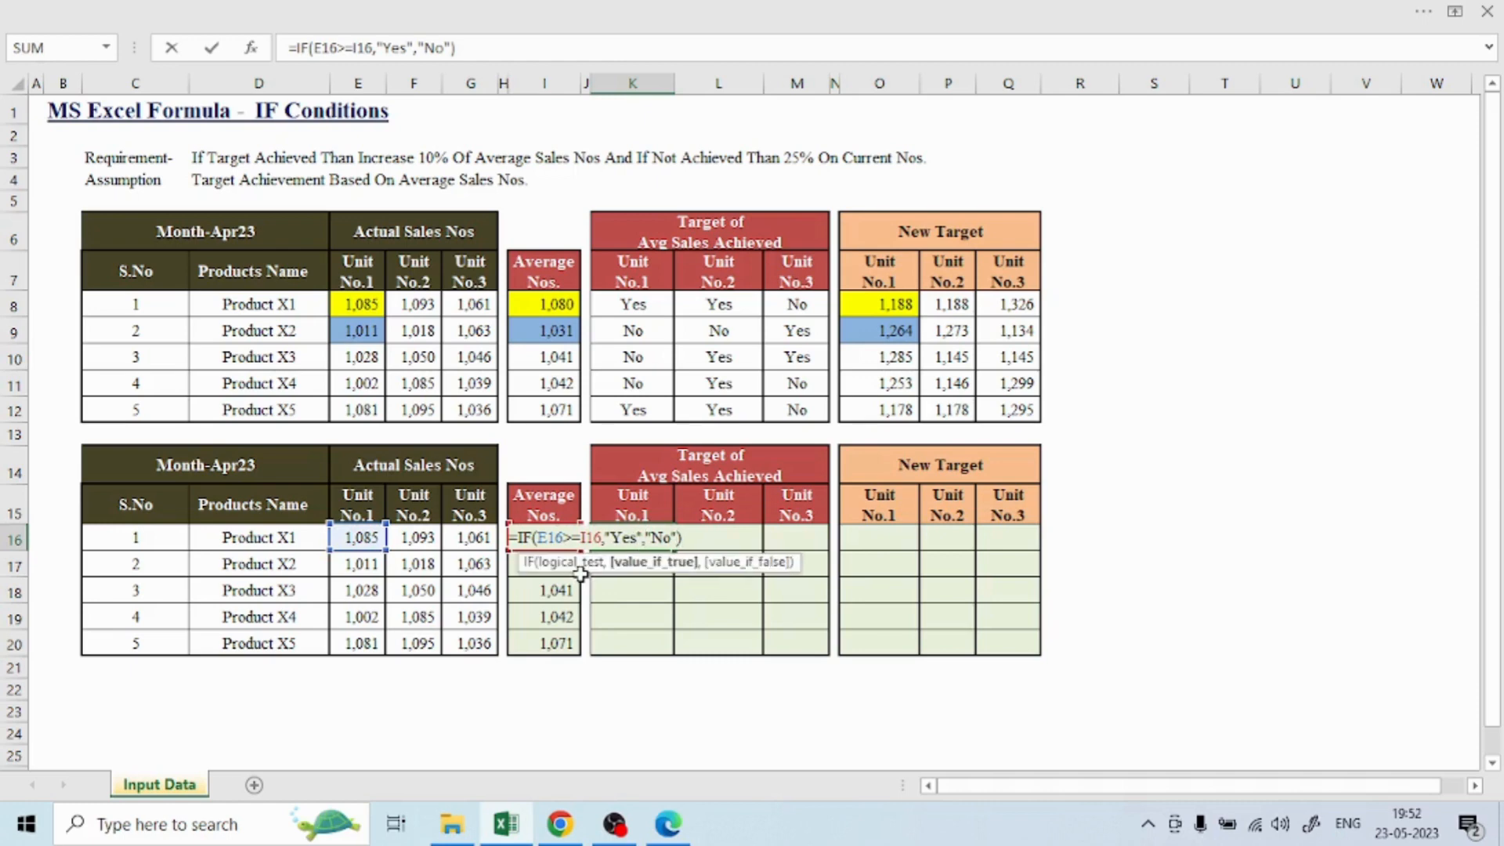
{"action": "key", "text": "Left"}
{"action": "key", "text": "Left"}
{"action": "key", "text": "Left"}
{"action": "key", "text": "Left"}
{"action": "key", "text": "Left"}
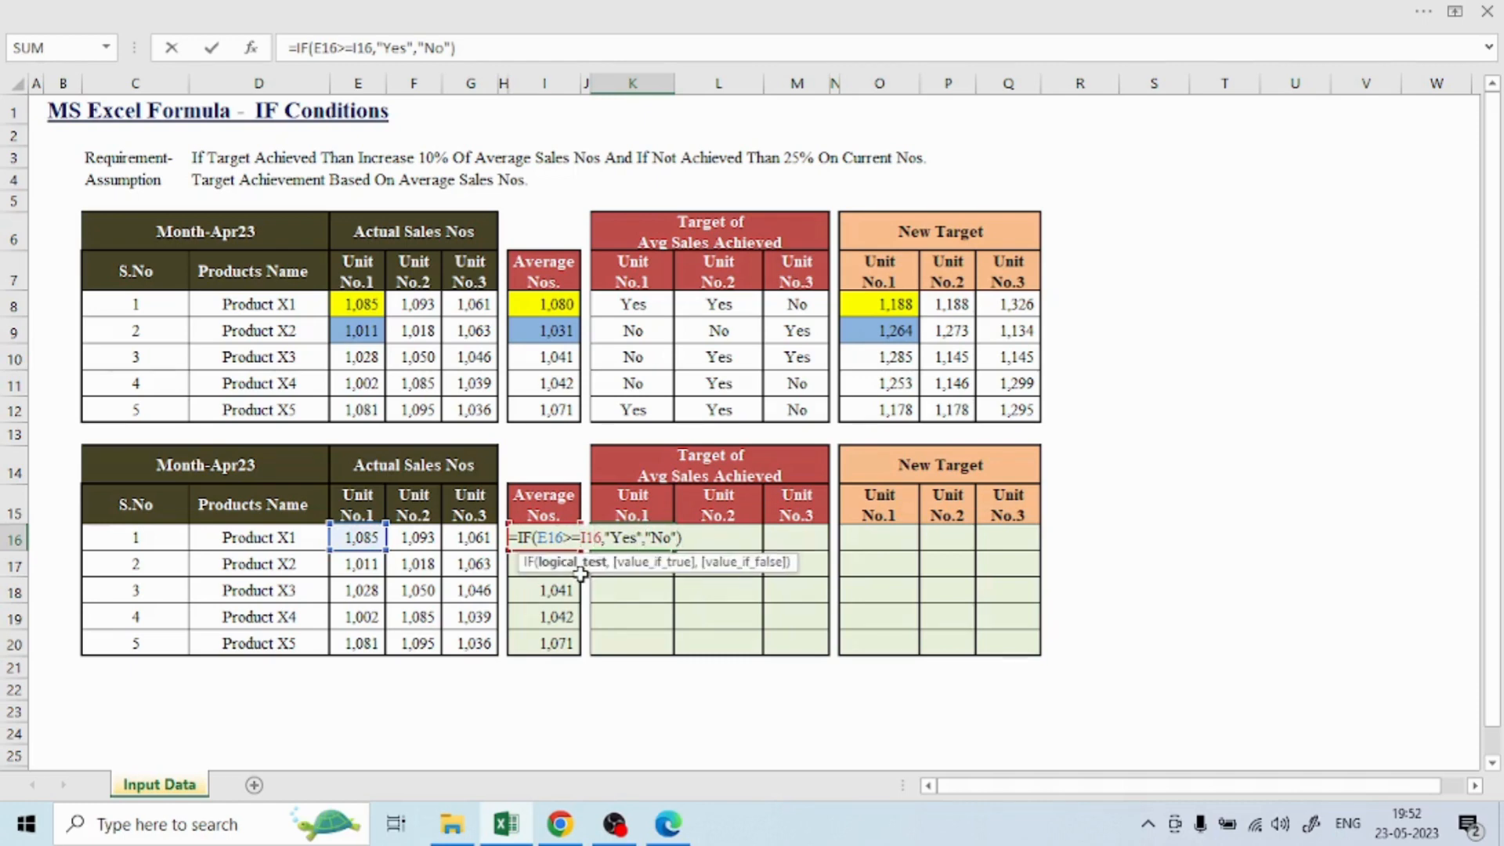
{"action": "key", "text": "F4"}
{"action": "key", "text": "F4"}
{"action": "key", "text": "F4"}
{"action": "key", "text": "Return"}
Copy the IF formula from K16 down through K20, pasting formulas only
{"action": "key", "text": "Up"}
{"action": "key", "text": "ctrl+c"}
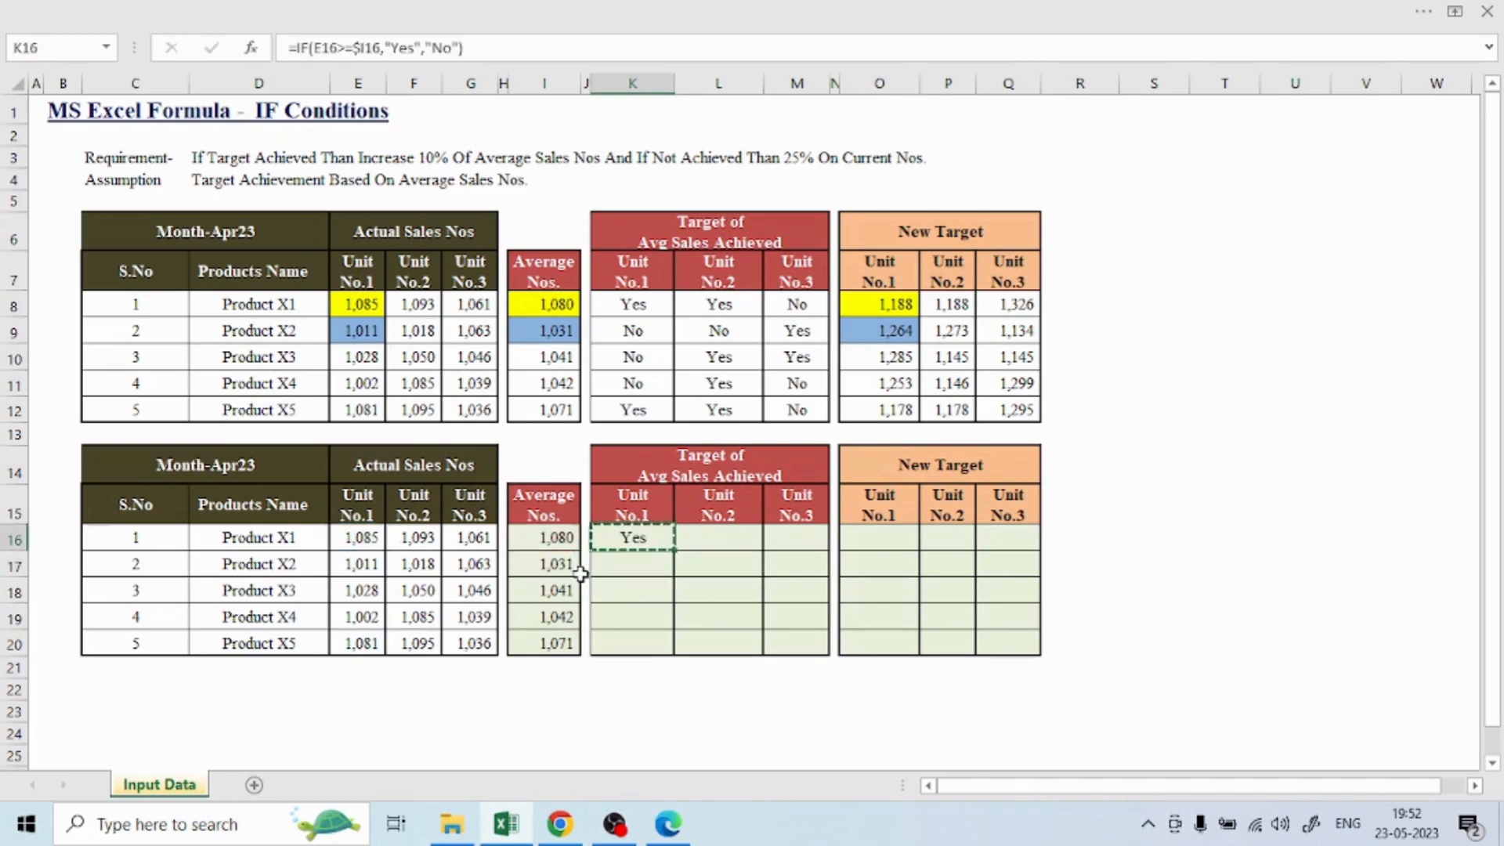
{"action": "key", "text": "shift+Down"}
{"action": "key", "text": "shift+Down"}
{"action": "key", "text": "shift+Down"}
{"action": "key", "text": "shift+Down"}
{"action": "key", "text": "ctrl+alt+v"}
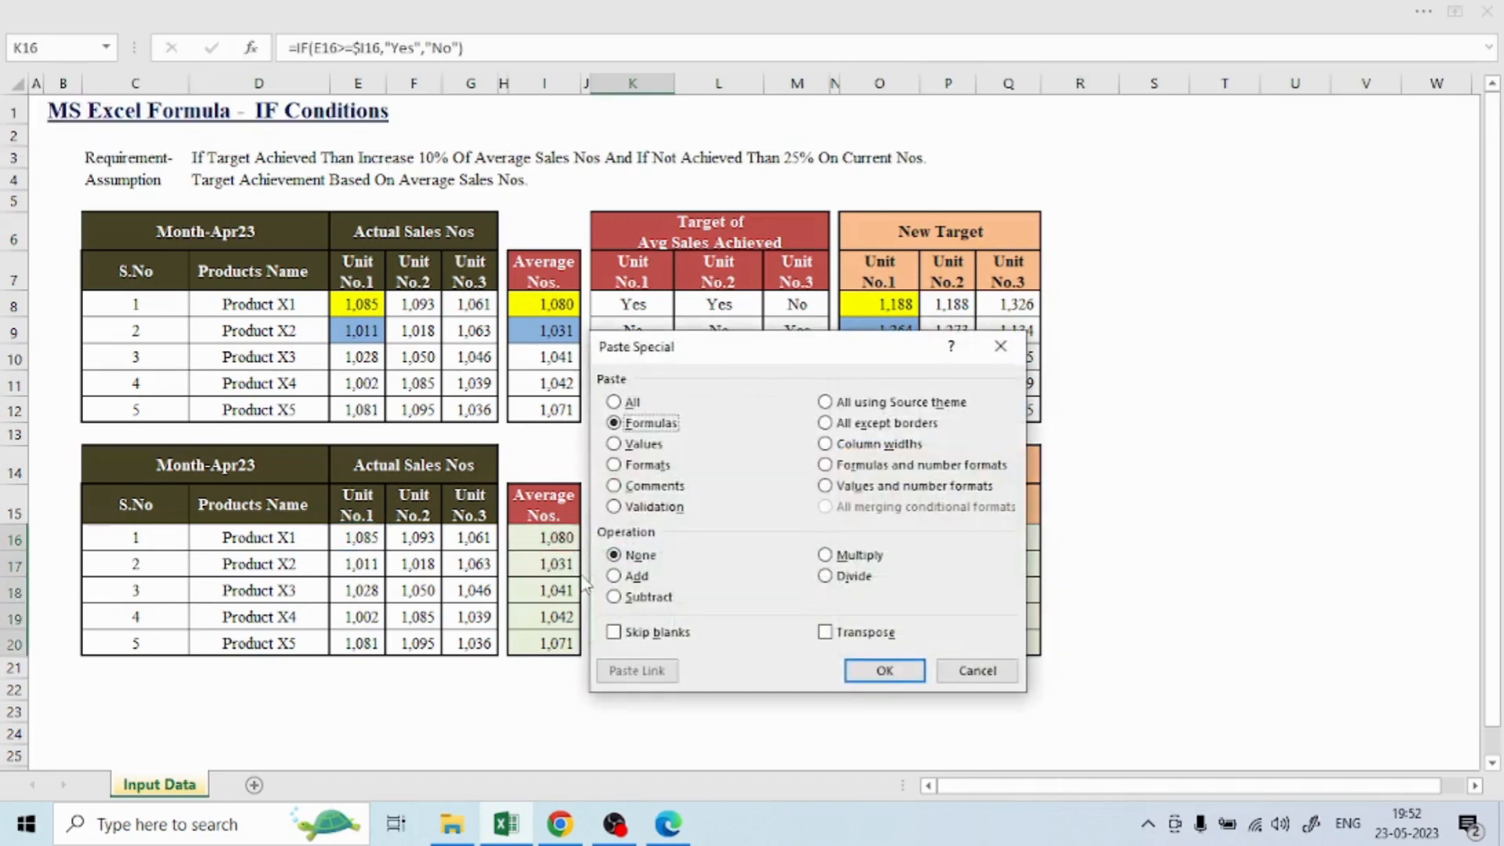
{"action": "key", "text": "Return"}
Check which cells the IF formulas in K16:K20 reference
{"action": "key", "text": "F2"}
{"action": "key", "text": "Return"}
{"action": "key", "text": "F2"}
{"action": "key", "text": "Return"}
{"action": "key", "text": "F2"}
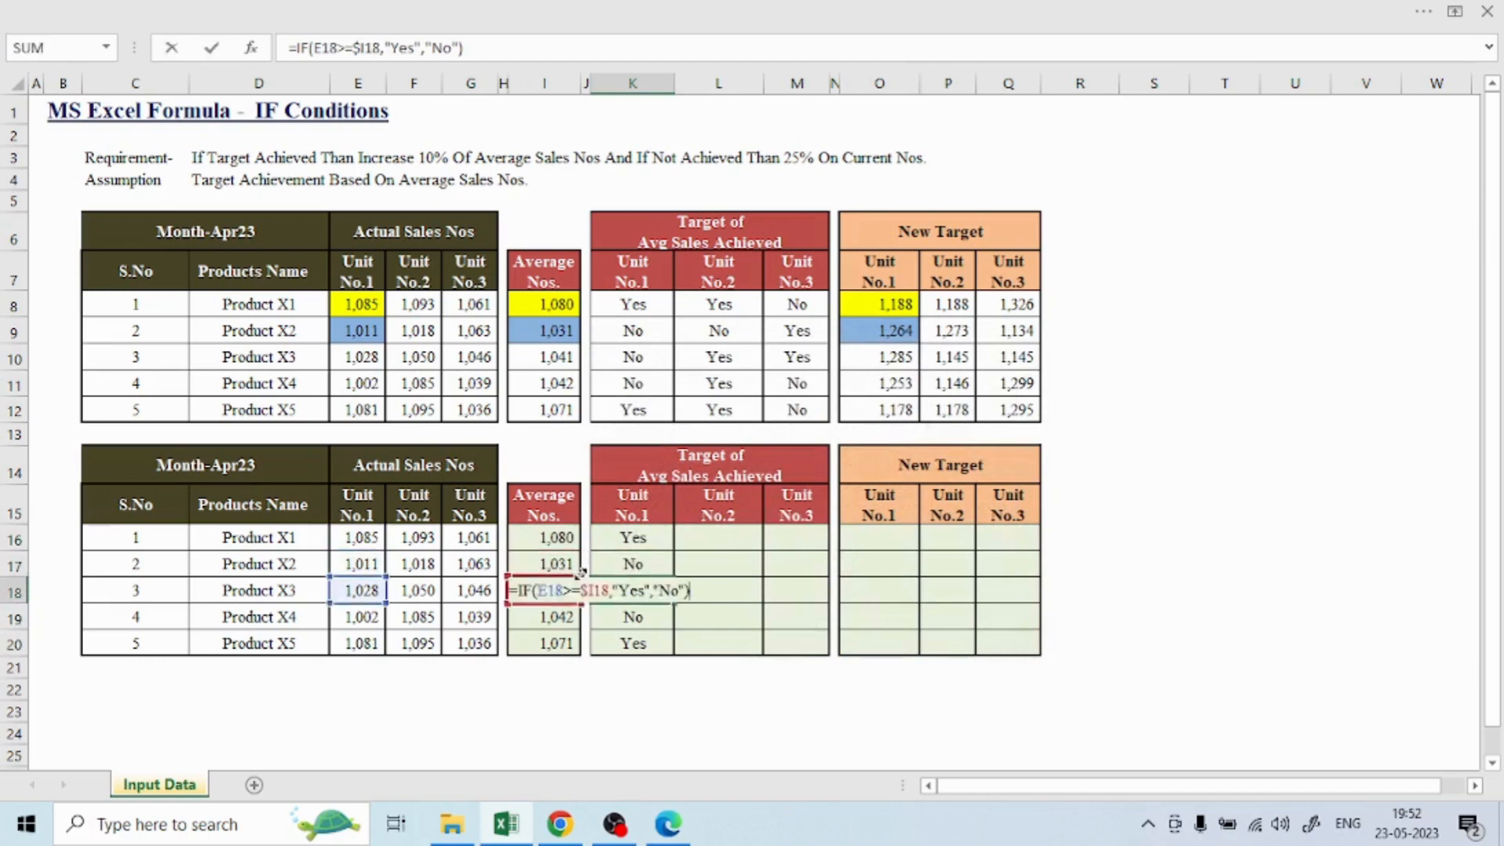
{"action": "key", "text": "Return"}
{"action": "key", "text": "F2"}
{"action": "key", "text": "Return"}
{"action": "key", "text": "F2"}
{"action": "key", "text": "Escape"}
{"action": "key", "text": "F2"}
{"action": "key", "text": "Escape"}
{"action": "key", "text": "Up"}
{"action": "key", "text": "Up"}
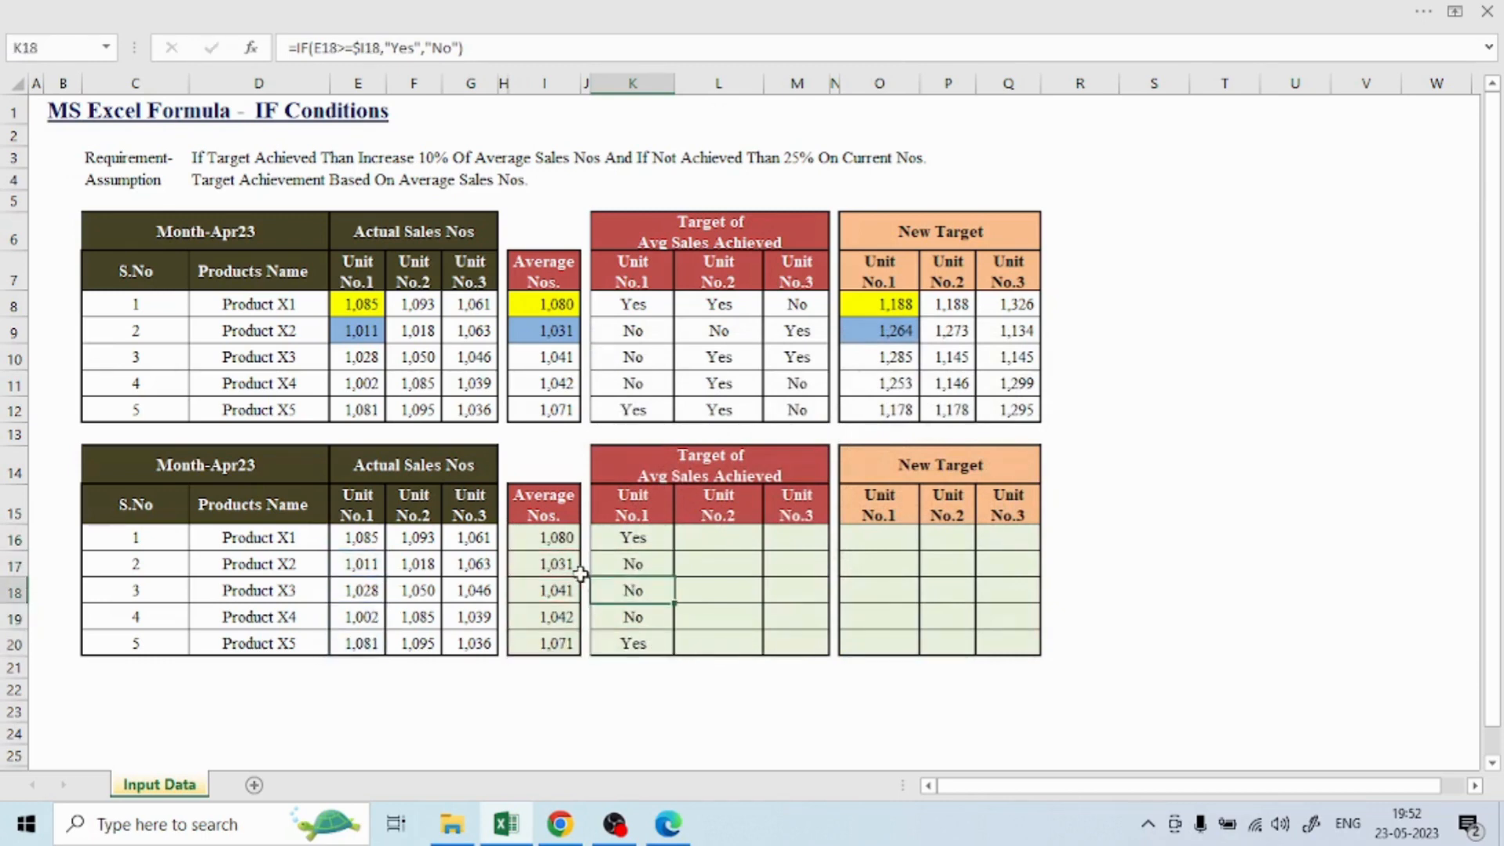
Copy the IF formula from K16 into L16 and check its cell references
{"action": "key", "text": "Up"}
{"action": "key", "text": "Up"}
{"action": "key", "text": "ctrl+c"}
{"action": "key", "text": "Right"}
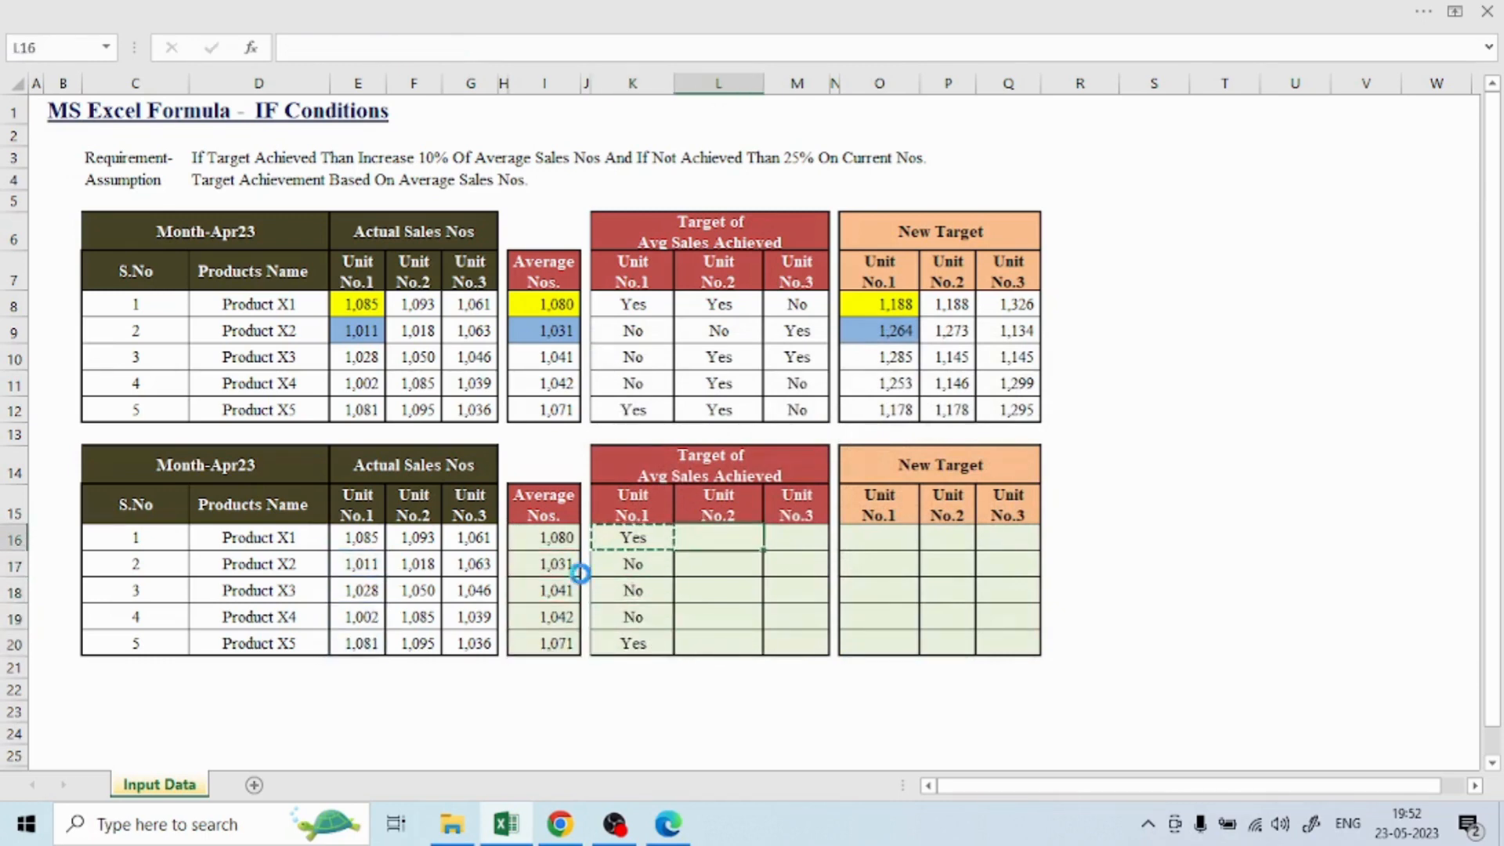
{"action": "key", "text": "Return"}
{"action": "key", "text": "F2"}
{"action": "key", "text": "Escape"}
Fill L16:M20 with L16's IF formula, pasting formulas only, and recheck the references in K16
{"action": "key", "text": "ctrl+c"}
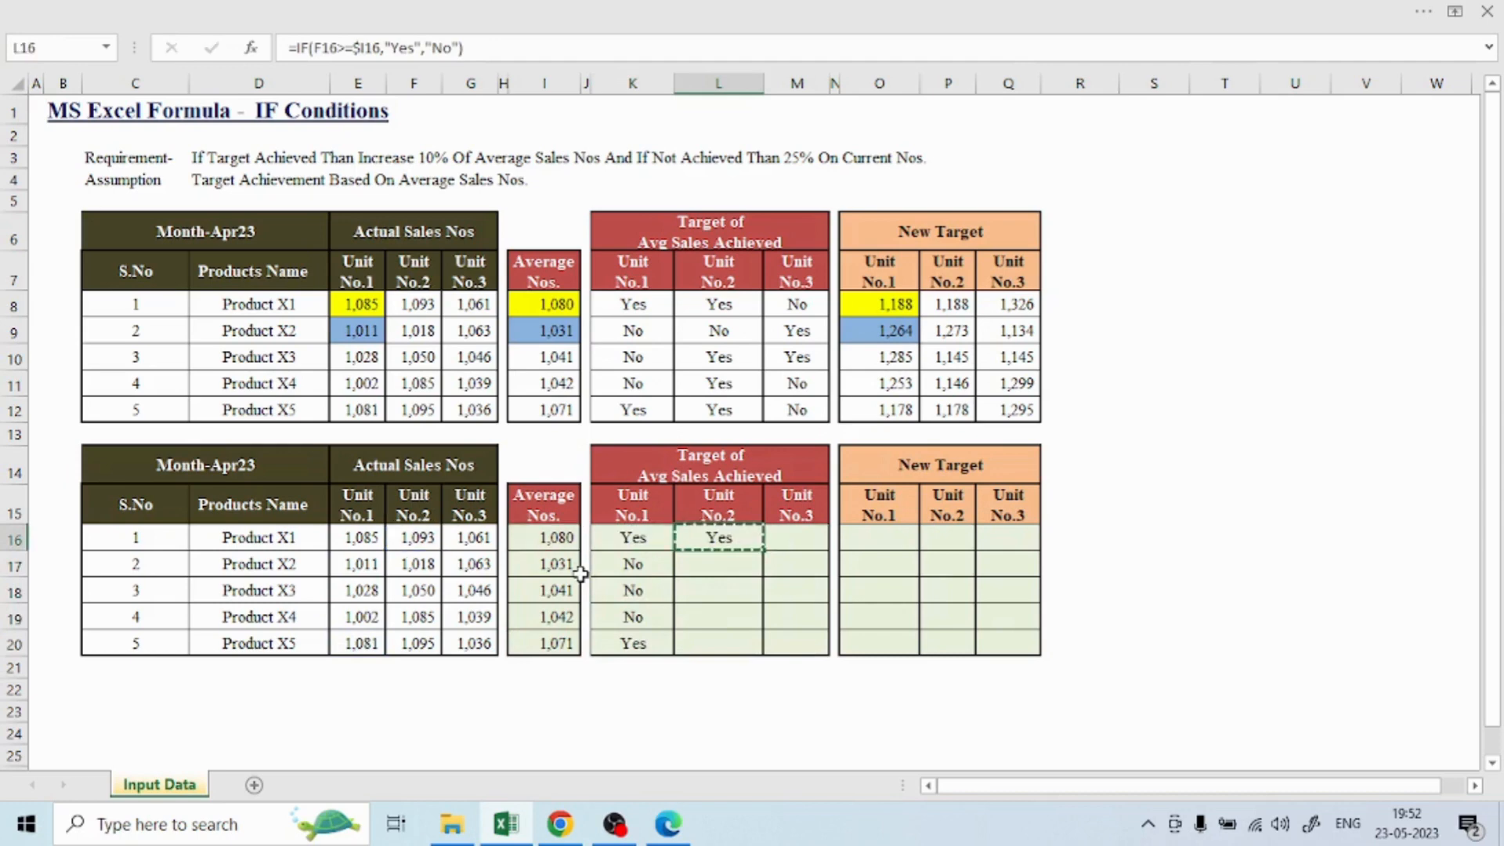
{"action": "key", "text": "shift+Right"}
{"action": "key", "text": "shift+Down"}
{"action": "key", "text": "shift+Down"}
{"action": "key", "text": "shift+Down"}
{"action": "key", "text": "shift+Down"}
{"action": "key", "text": "ctrl+alt+v"}
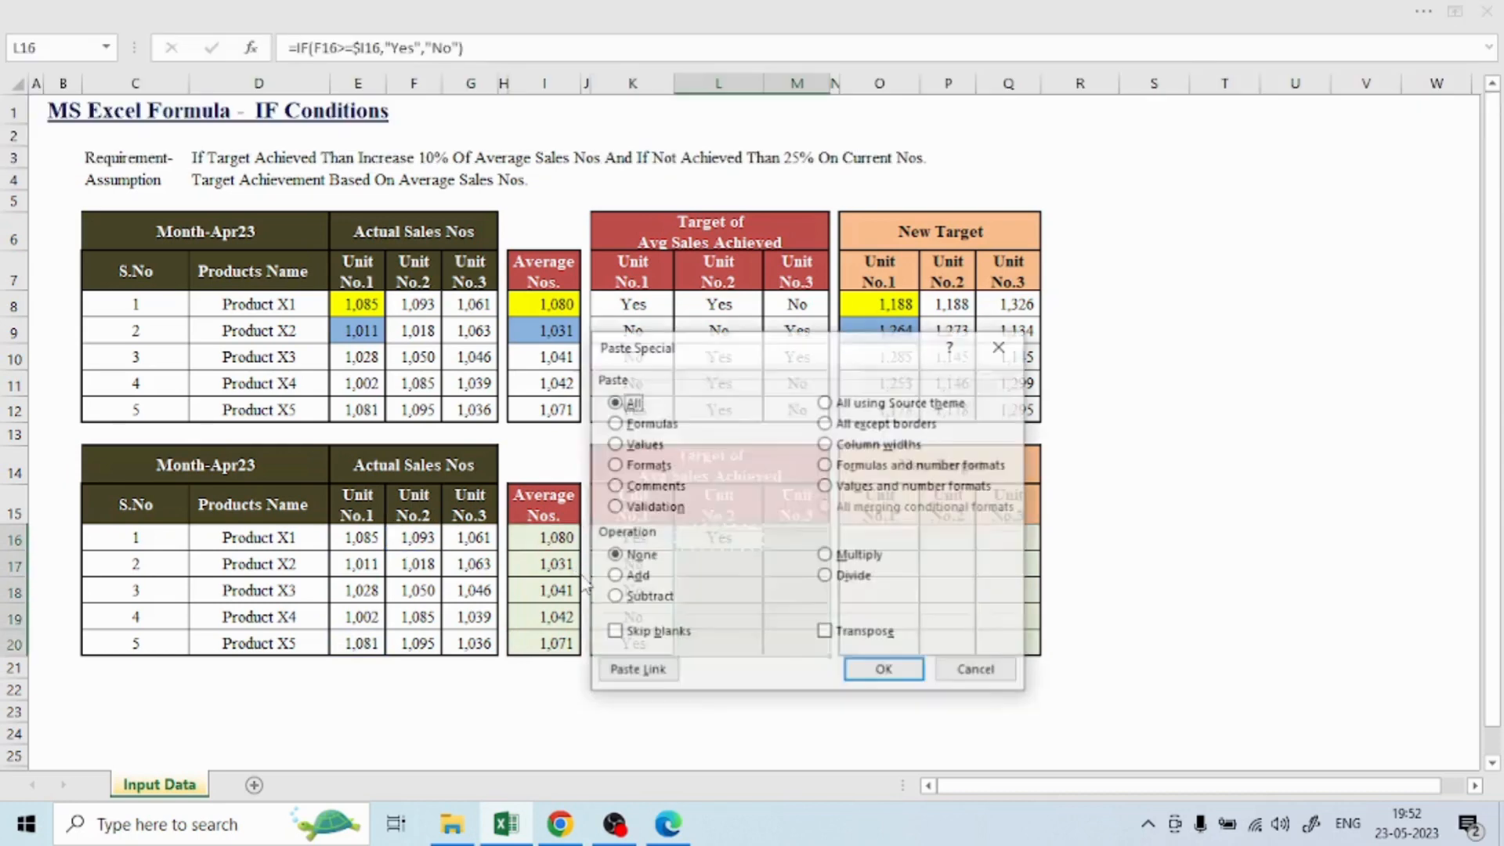
{"action": "key", "text": "alt+f"}
{"action": "key", "text": "Return"}
{"action": "key", "text": "Left"}
{"action": "key", "text": "F2"}
{"action": "key", "text": "Escape"}
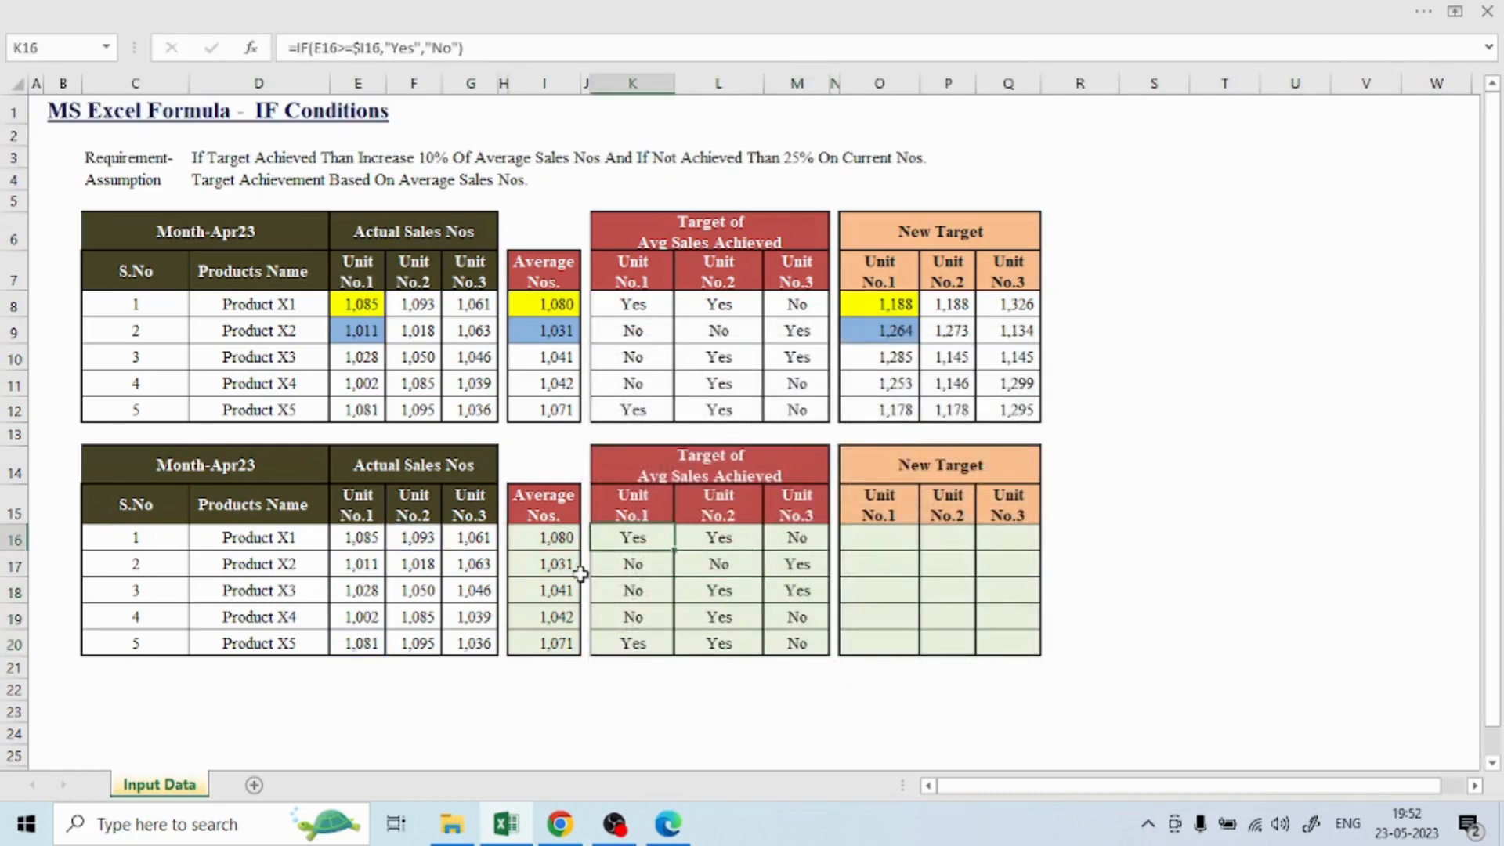
Enter the check formula =K8-K16 in K22 to compare the upper and lower tables' Product X1 flags
{"action": "key", "text": "Down"}
{"action": "key", "text": "Down"}
{"action": "key", "text": "Down"}
{"action": "key", "text": "Down"}
{"action": "key", "text": "Down"}
{"action": "key", "text": "Down"}
{"action": "type", "text": "="}
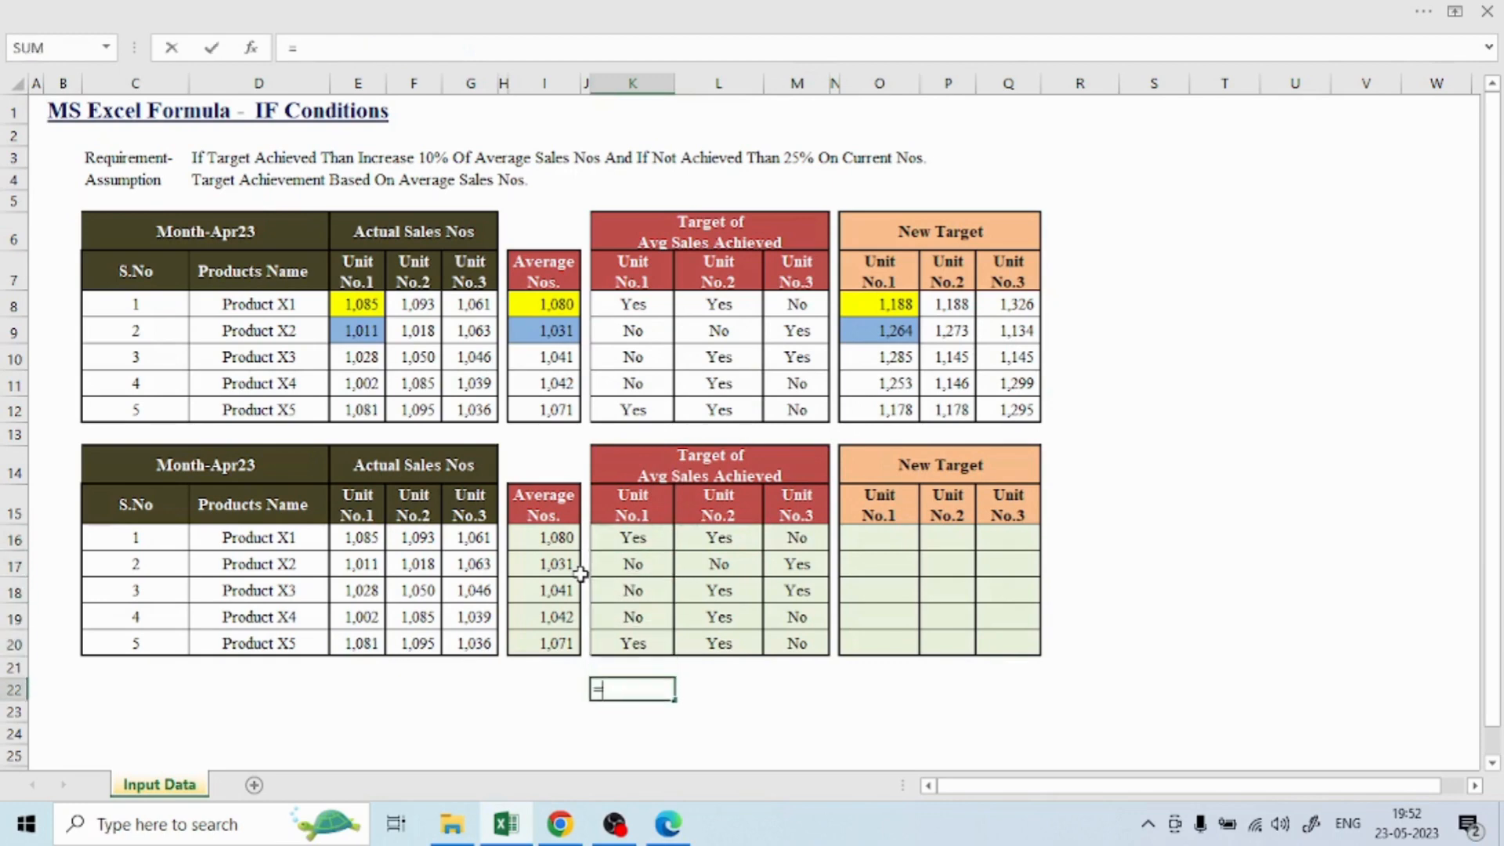
{"action": "key", "text": "Up"}
{"action": "key", "text": "Up"}
{"action": "key", "text": "Up"}
{"action": "key", "text": "Up"}
{"action": "key", "text": "Up"}
{"action": "key", "text": "Up"}
{"action": "key", "text": "Up"}
{"action": "key", "text": "Up"}
{"action": "key", "text": "Up"}
{"action": "key", "text": "Up"}
{"action": "key", "text": "Up"}
{"action": "key", "text": "Up"}
{"action": "key", "text": "Up"}
{"action": "key", "text": "Up"}
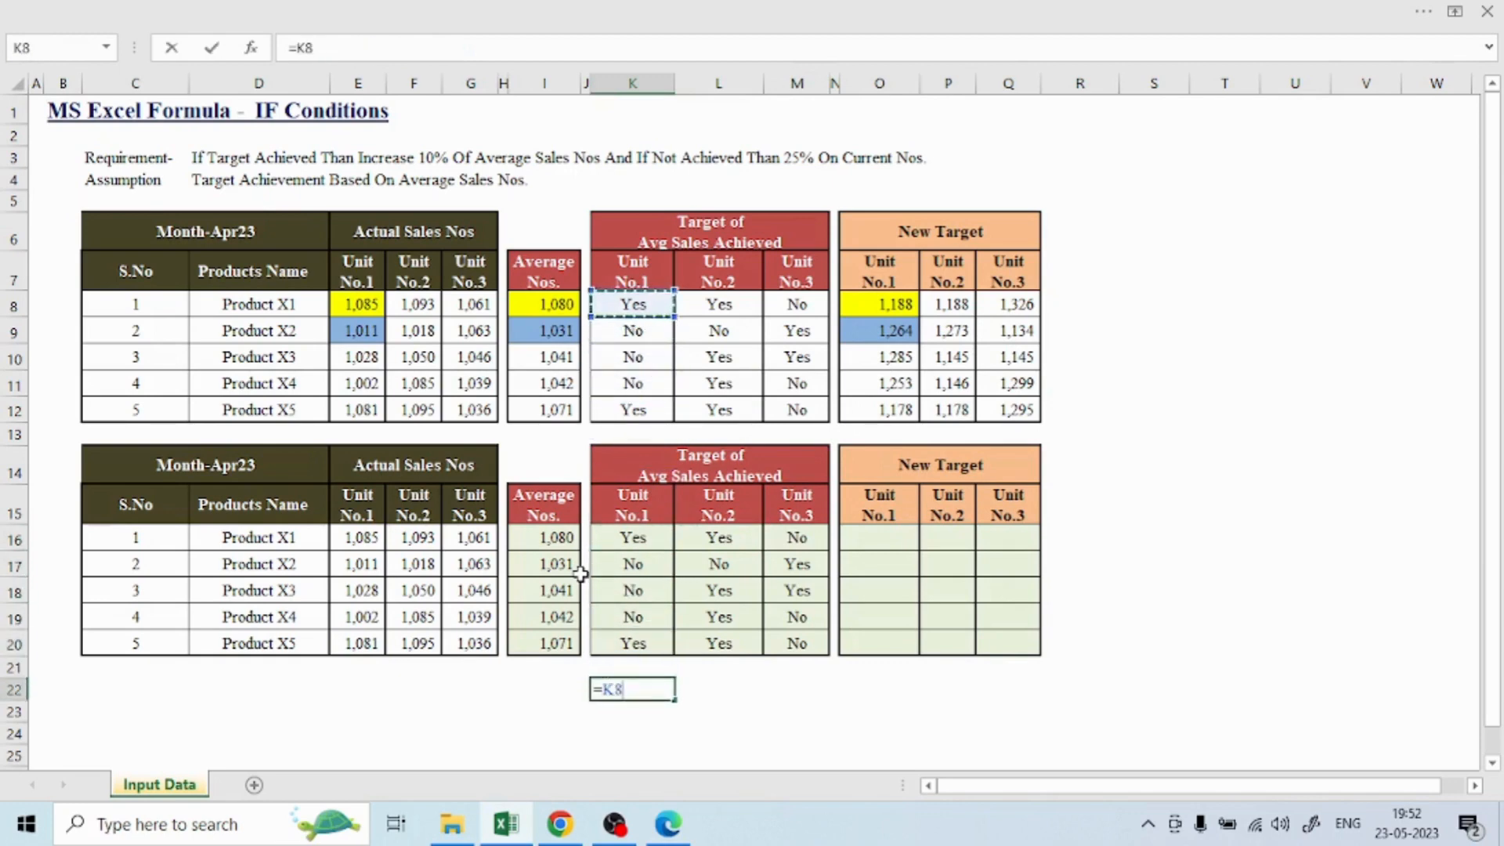
{"action": "type", "text": ":"}
{"action": "key", "text": "Up"}
{"action": "key", "text": "Up"}
{"action": "key", "text": "Up"}
{"action": "key", "text": "Up"}
{"action": "key", "text": "Up"}
{"action": "key", "text": "Up"}
{"action": "key", "text": "Return"}
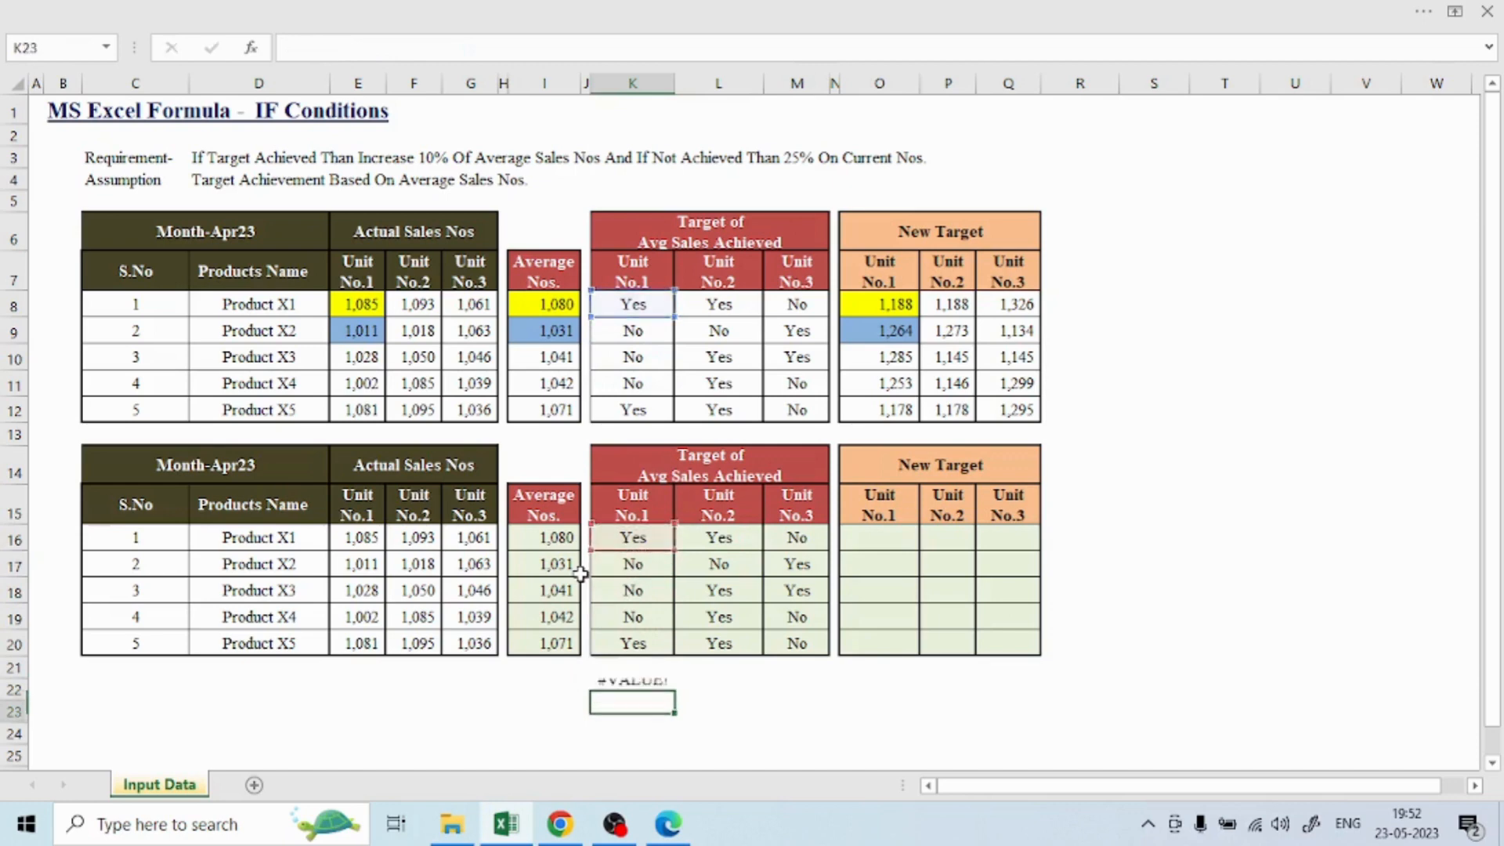
{"action": "key", "text": "Up"}
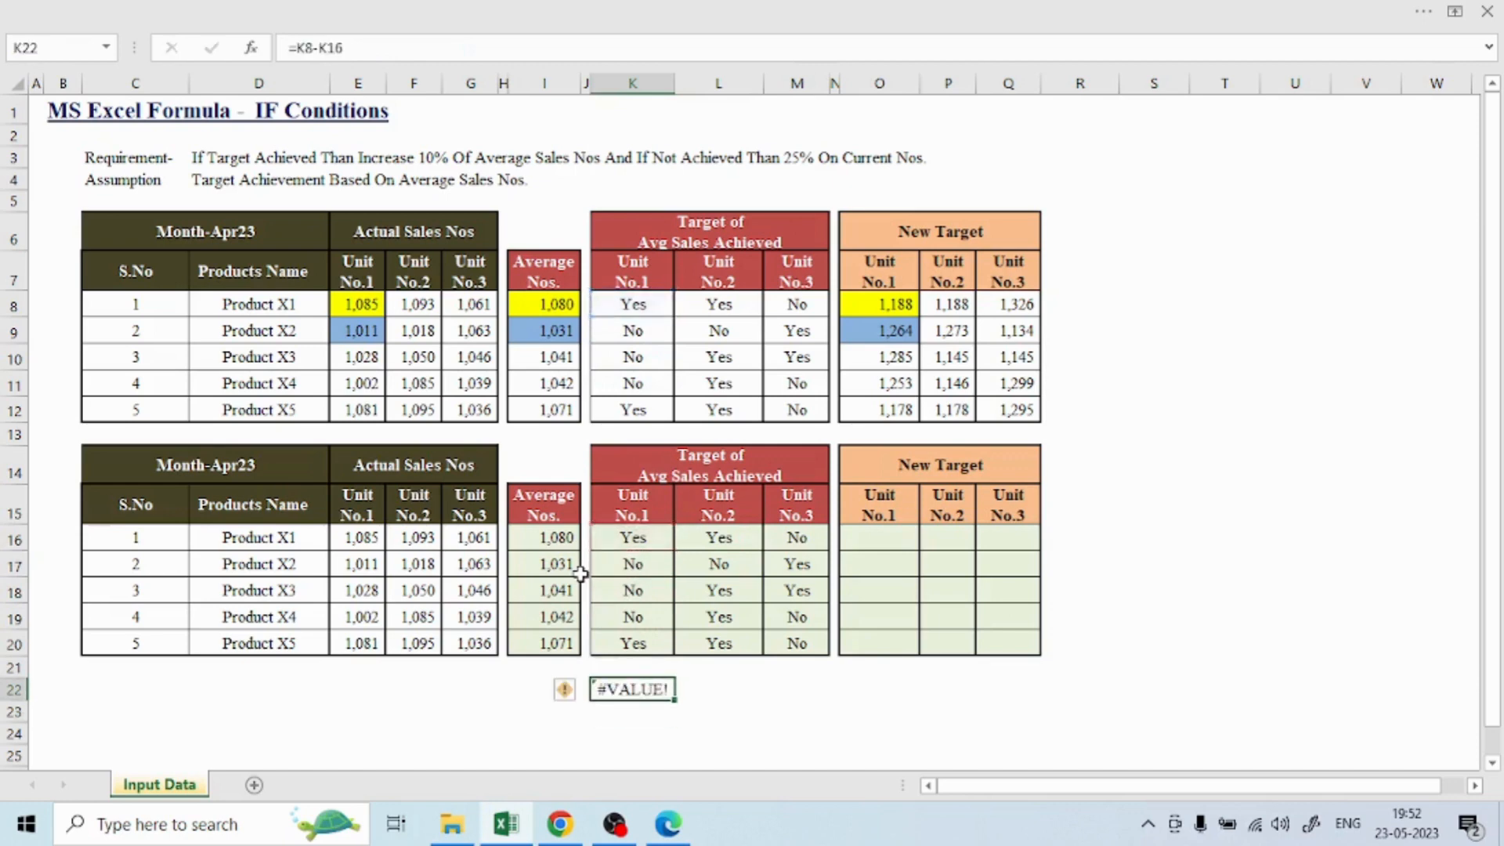
Copy the check formula from K22 into G22 and inspect its cell references
{"action": "key", "text": "Left"}
{"action": "key", "text": "Left"}
{"action": "key", "text": "Left"}
{"action": "key", "text": "Left"}
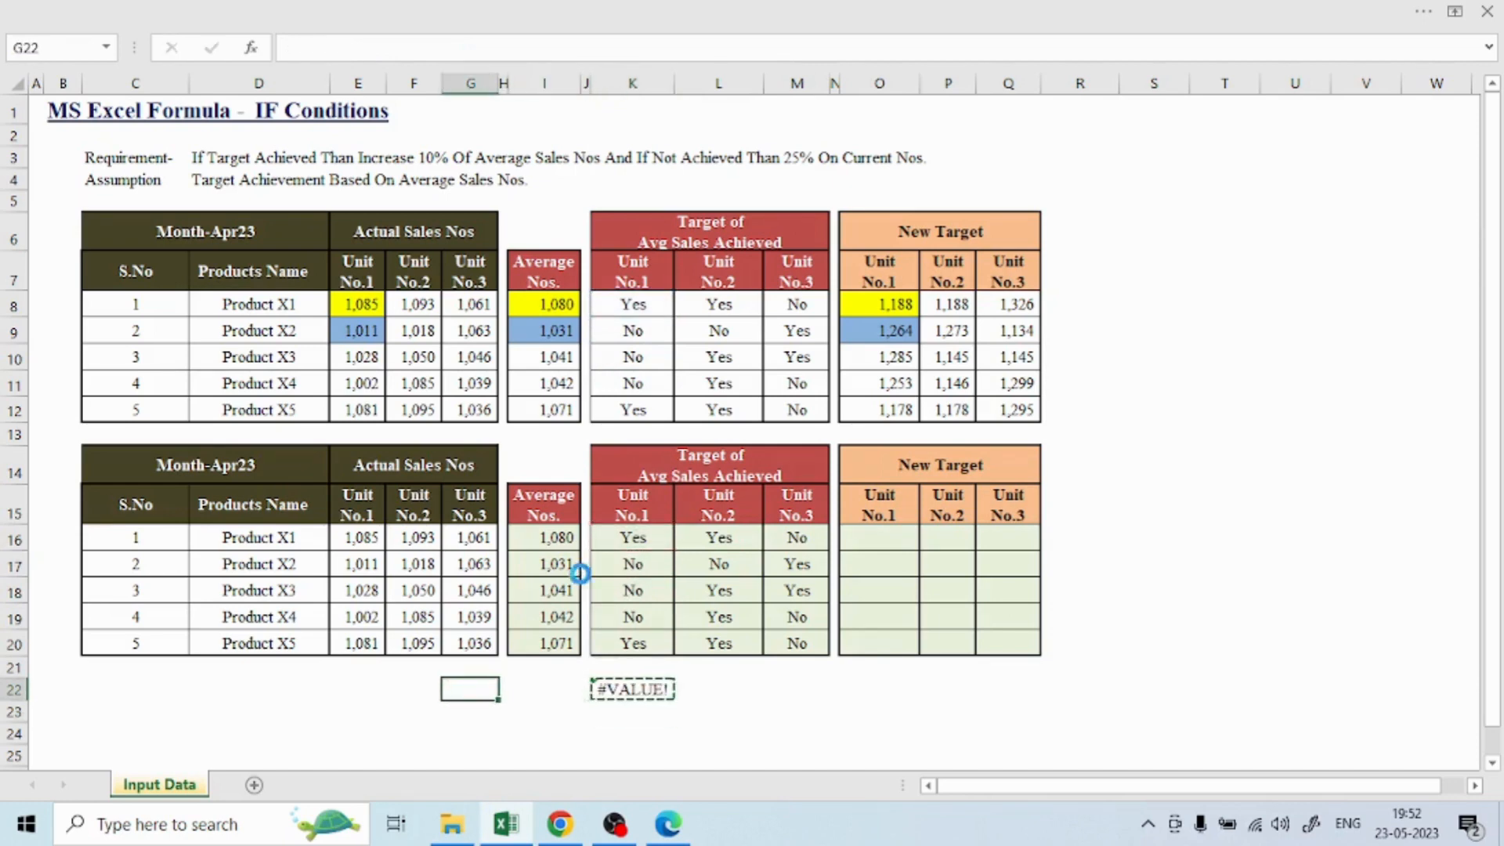
{"action": "key", "text": "Down"}
{"action": "key", "text": "Up"}
{"action": "key", "text": "F2"}
{"action": "key", "text": "Escape"}
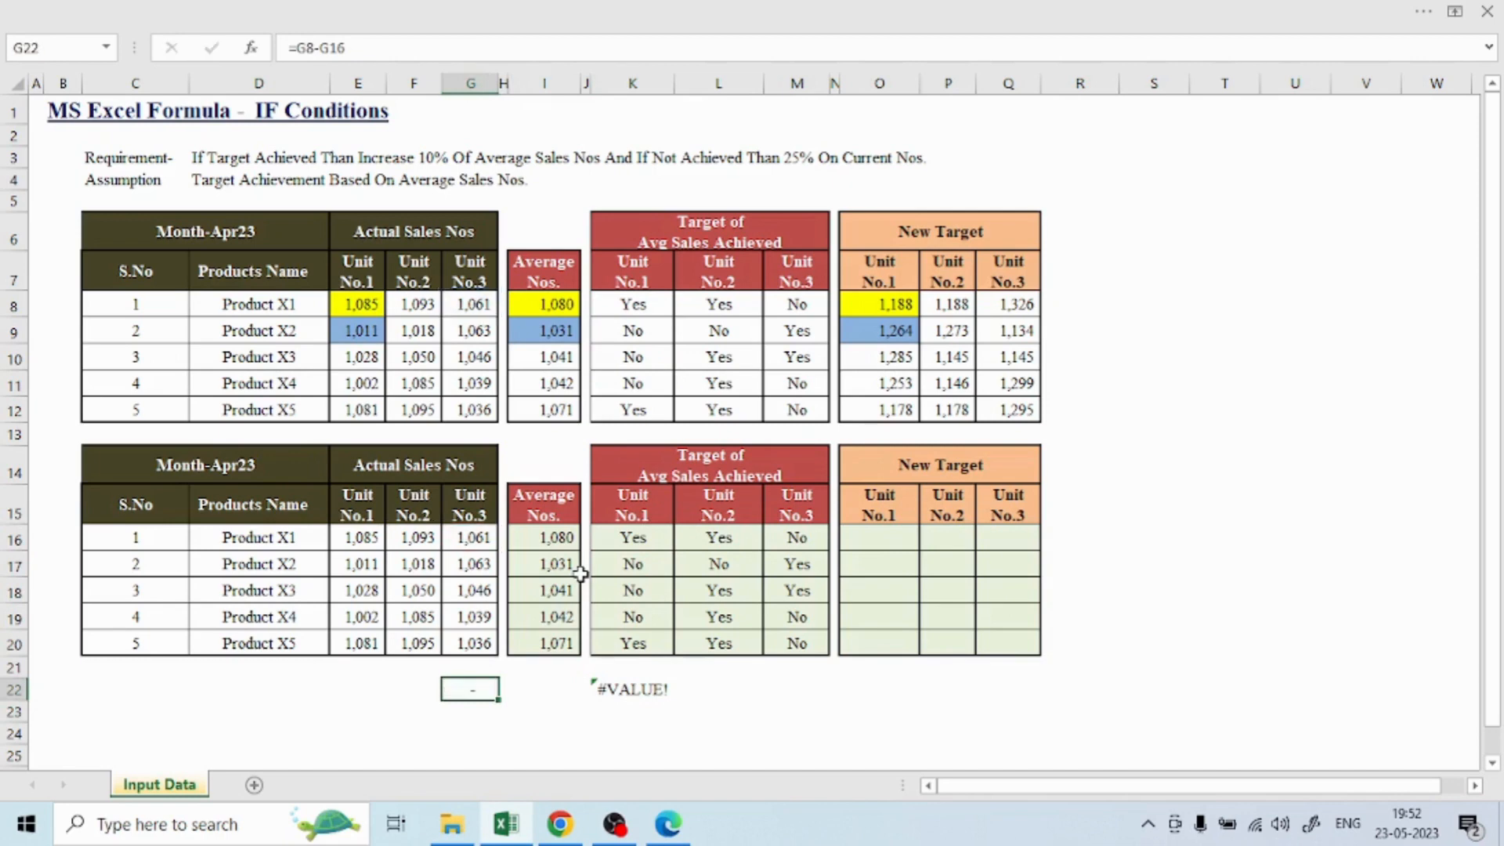
{"action": "key", "text": "ctrl+space"}
{"action": "key", "text": "shift+Left"}
{"action": "key", "text": "shift+Left"}
{"action": "key", "text": "Right"}
{"action": "key", "text": "Right"}
{"action": "key", "text": "Left"}
{"action": "key", "text": "Left"}
{"action": "key", "text": "ctrl+space"}
{"action": "key", "text": "shift+Left"}
{"action": "key", "text": "shift+Left"}
Replace the check formula in K22 with =K16=K8 to compare the two Product X1 flags directly
{"action": "key", "text": "Right"}
{"action": "key", "text": "Right"}
{"action": "key", "text": "Right"}
{"action": "key", "text": "Right"}
{"action": "key", "text": "F2"}
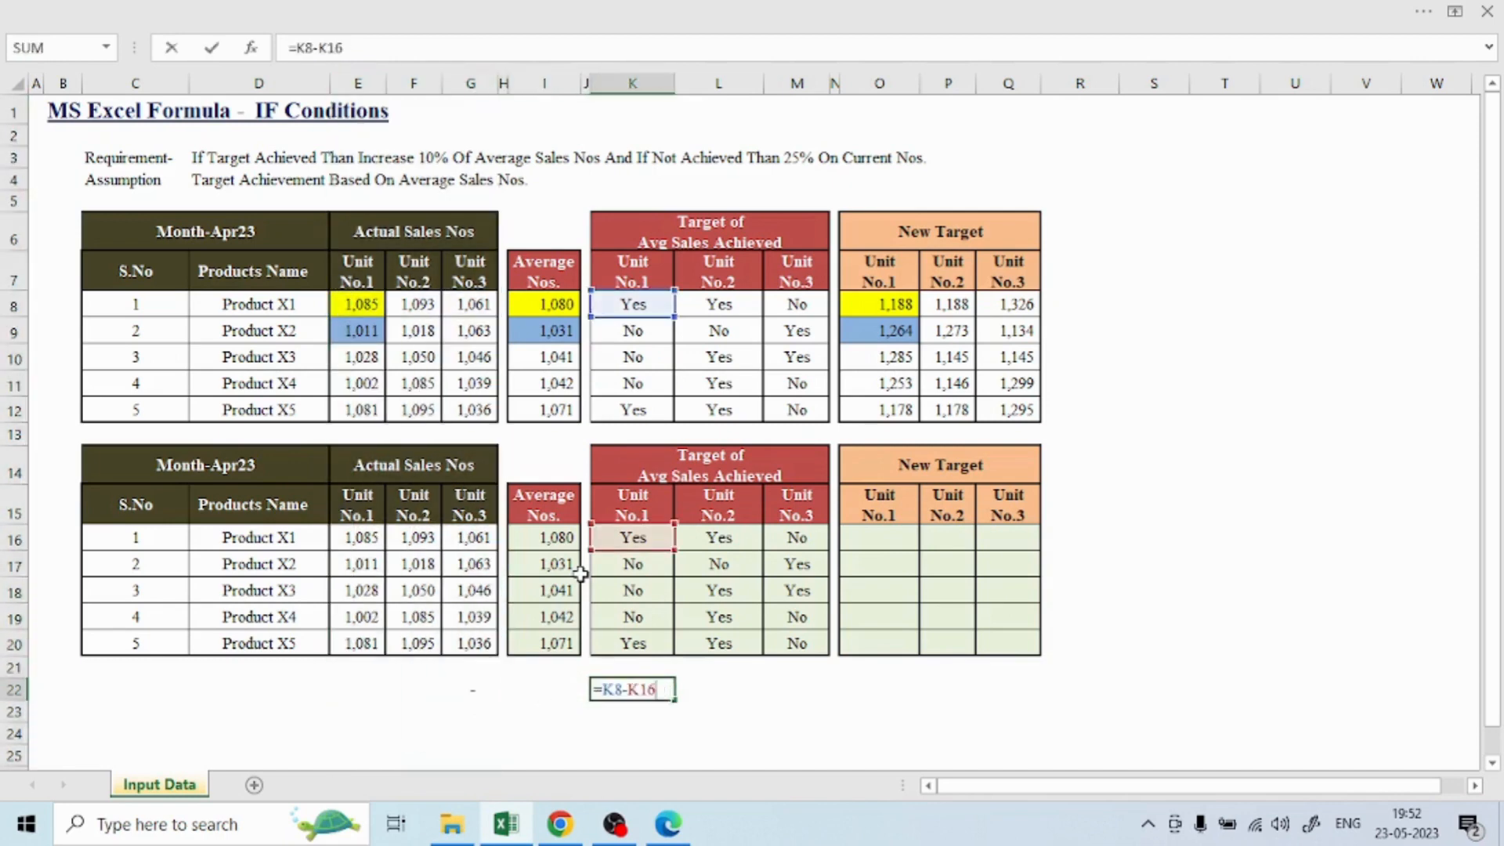
{"action": "key", "text": "Escape"}
{"action": "type", "text": "="}
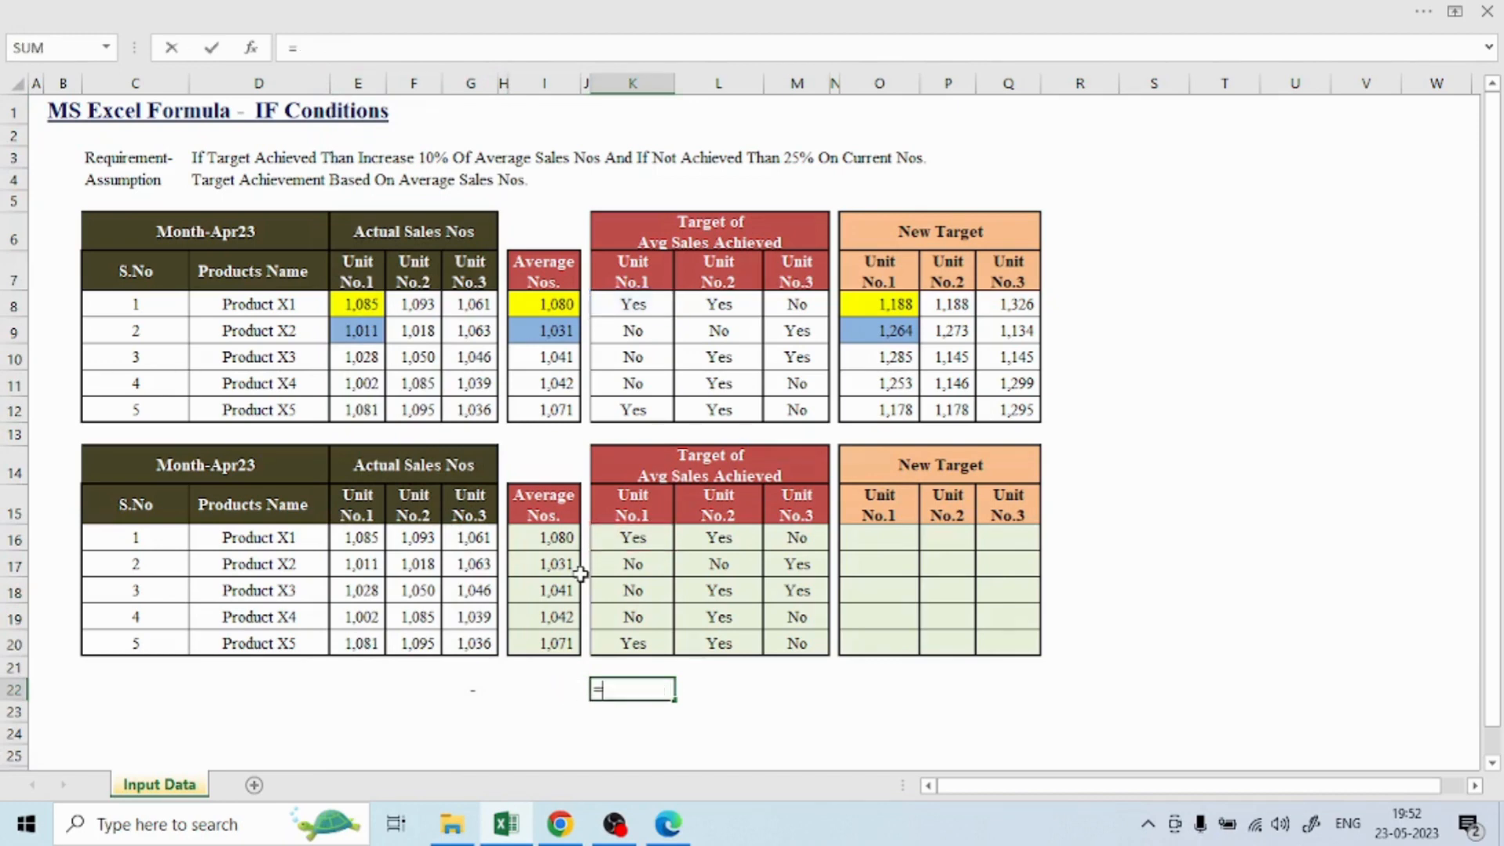
{"action": "key", "text": "Up"}
{"action": "key", "text": "Up"}
{"action": "key", "text": "Up"}
{"action": "key", "text": "Up"}
{"action": "key", "text": "Up"}
{"action": "key", "text": "Up"}
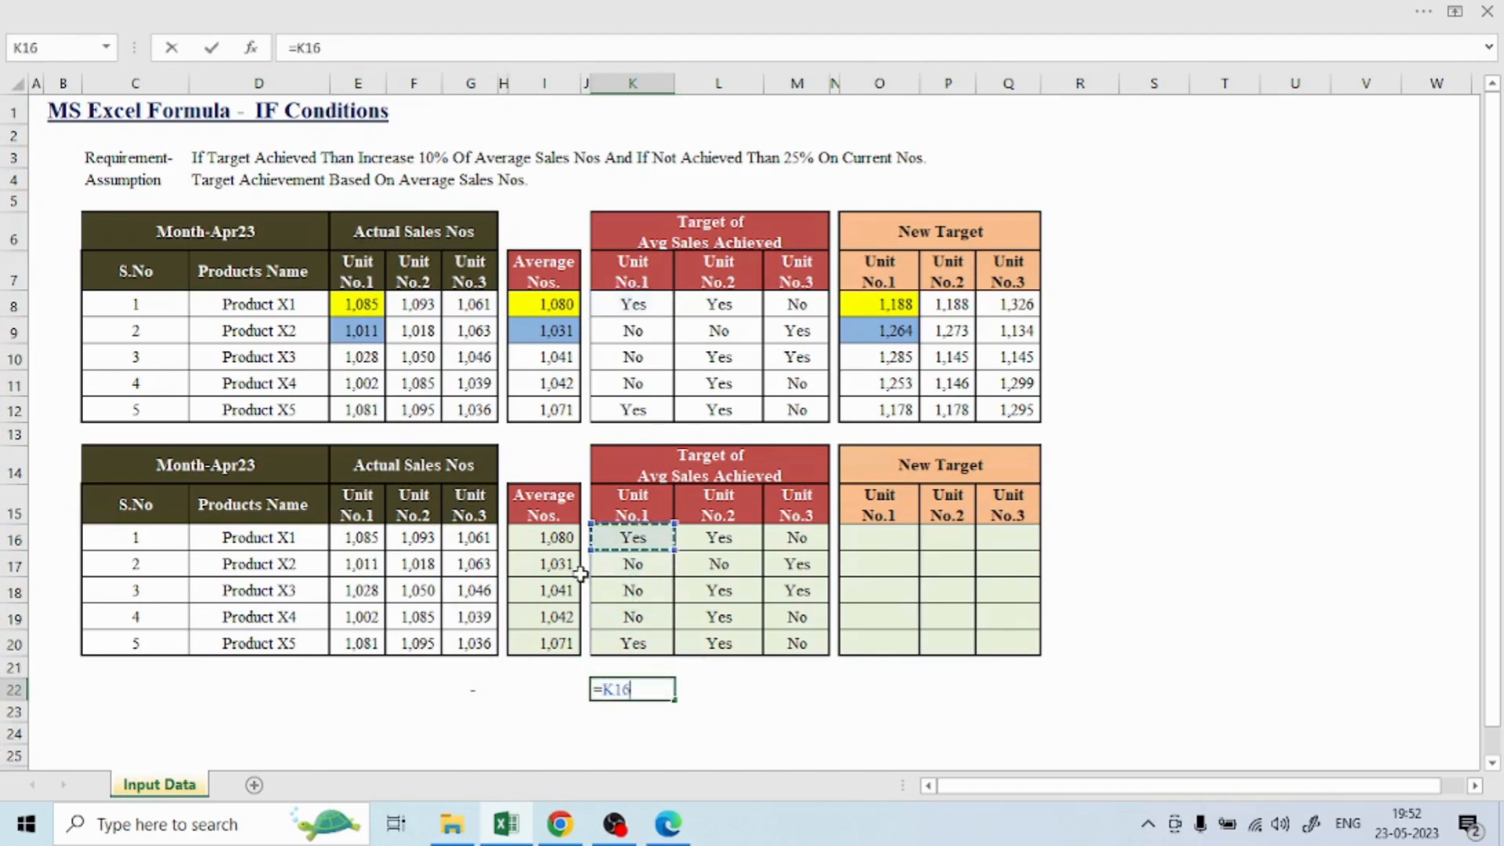
{"action": "type", "text": "="}
{"action": "key", "text": "Up"}
{"action": "key", "text": "Up"}
{"action": "key", "text": "Up"}
{"action": "key", "text": "Up"}
{"action": "key", "text": "Up"}
{"action": "key", "text": "Up"}
{"action": "key", "text": "Up"}
{"action": "key", "text": "Up"}
{"action": "key", "text": "Up"}
{"action": "key", "text": "Up"}
{"action": "key", "text": "Up"}
{"action": "key", "text": "Up"}
{"action": "key", "text": "Up"}
{"action": "key", "text": "Up"}
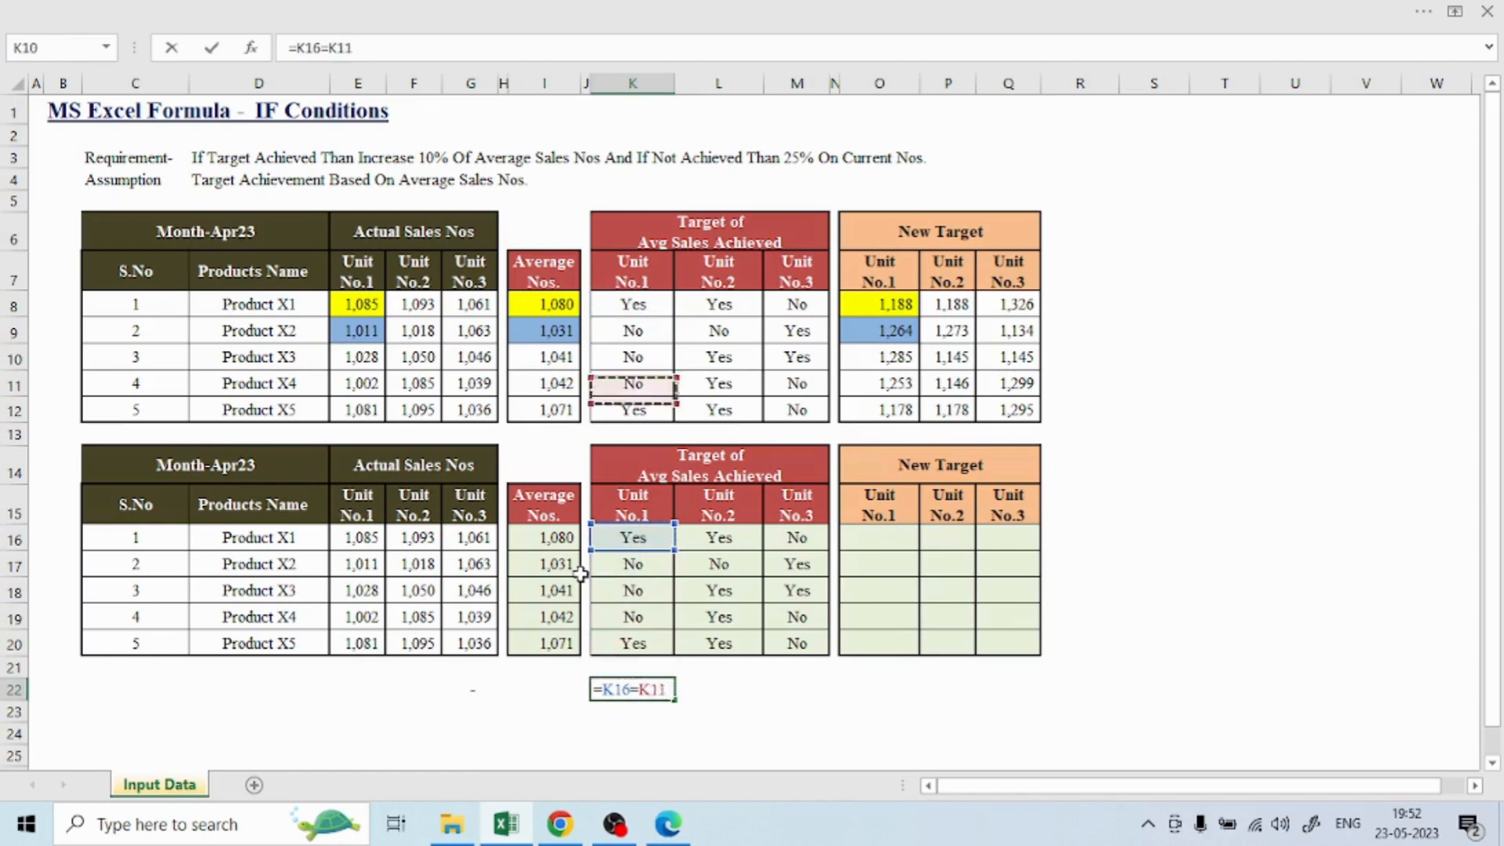
{"action": "key", "text": "ctrl+Return"}
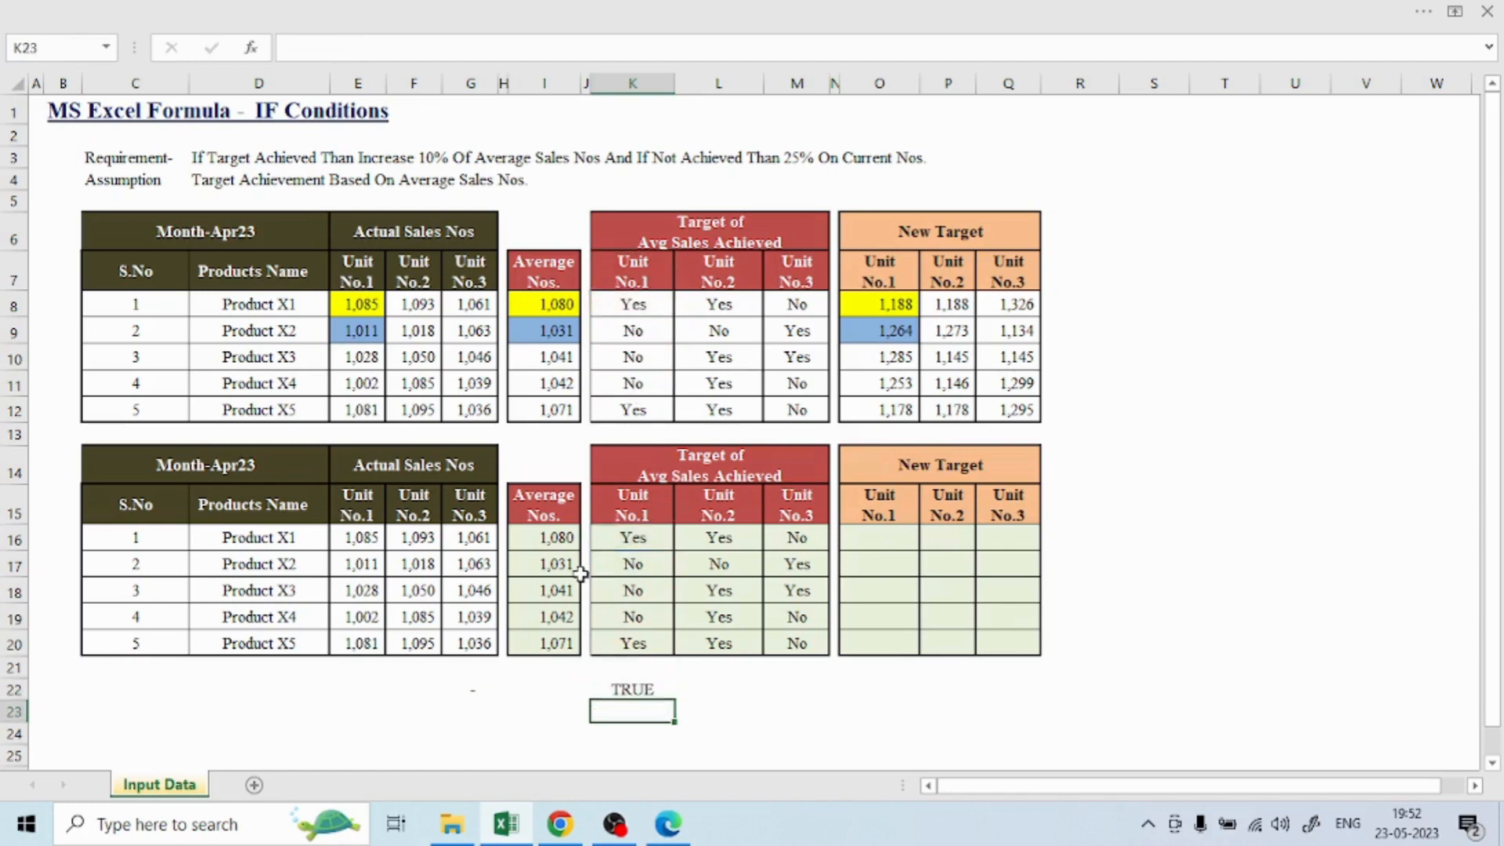
Copy the check formula from K22 into G22 and autofit the width of column G
{"action": "key", "text": "ctrl+c"}
{"action": "key", "text": "Left"}
{"action": "key", "text": "Left"}
{"action": "key", "text": "Left"}
{"action": "key", "text": "Left"}
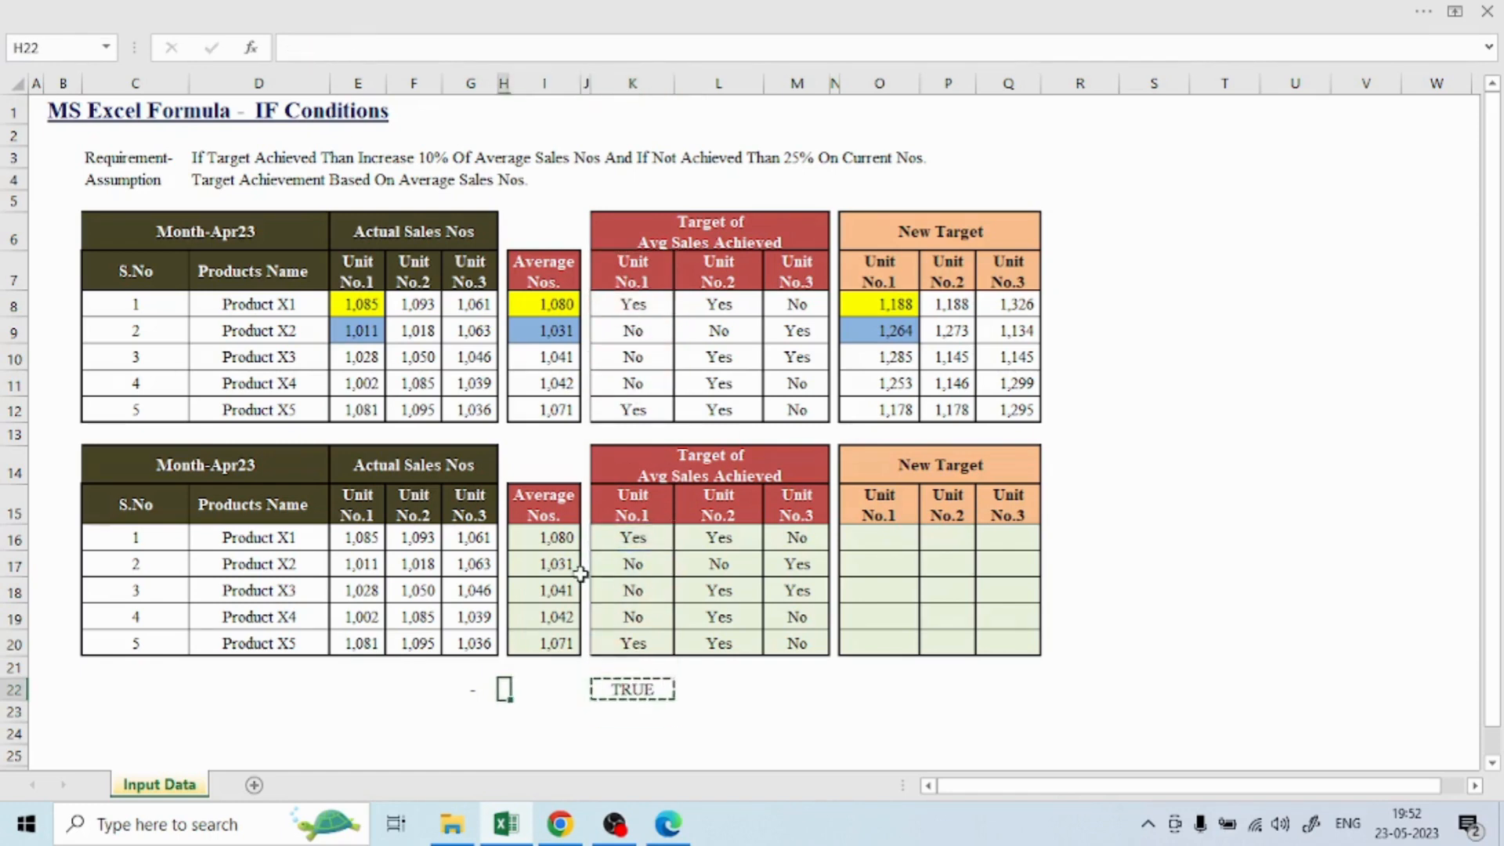
{"action": "key", "text": "Return"}
{"action": "key", "text": "Down"}
{"action": "key", "text": "Up"}
{"action": "key", "text": "alt"}
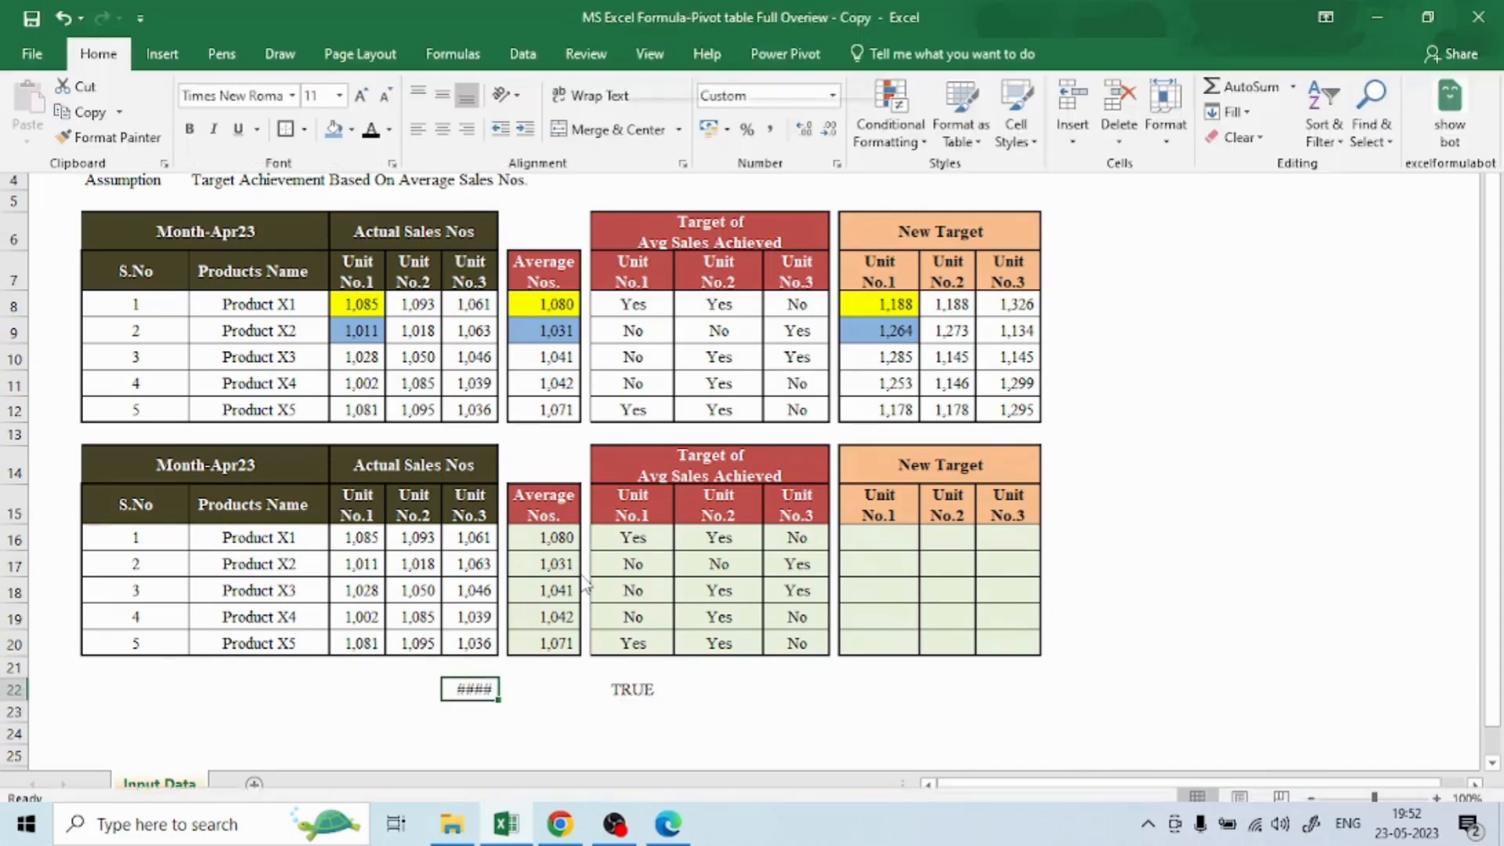
{"action": "key", "text": "o"}
{"action": "key", "text": "c"}
{"action": "key", "text": "a"}
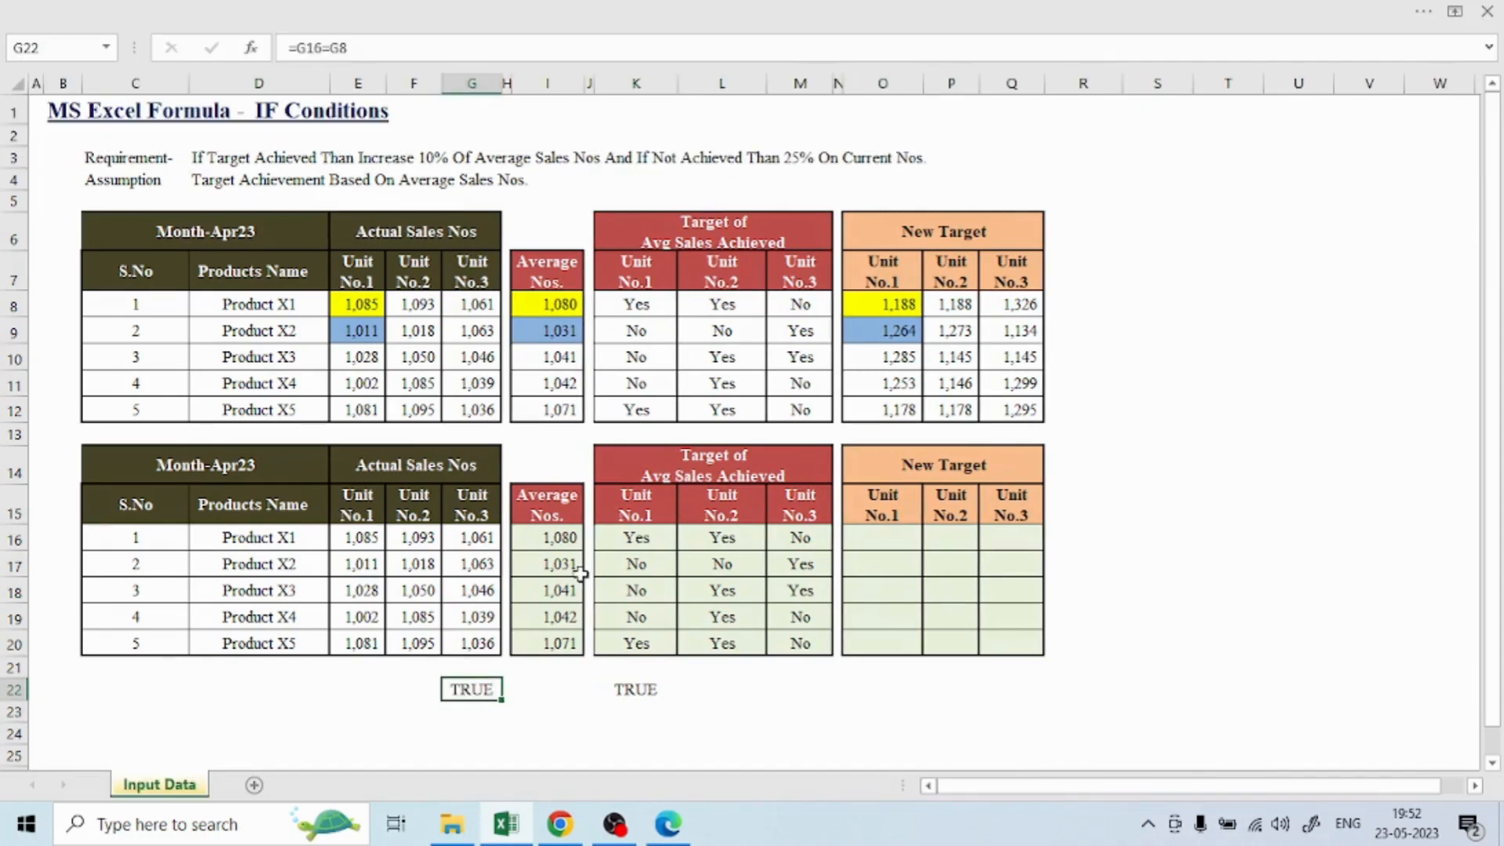
Inspect the cell references of the check formulas in G22 and K22
{"action": "left_click", "coordinate": [517, 688]}
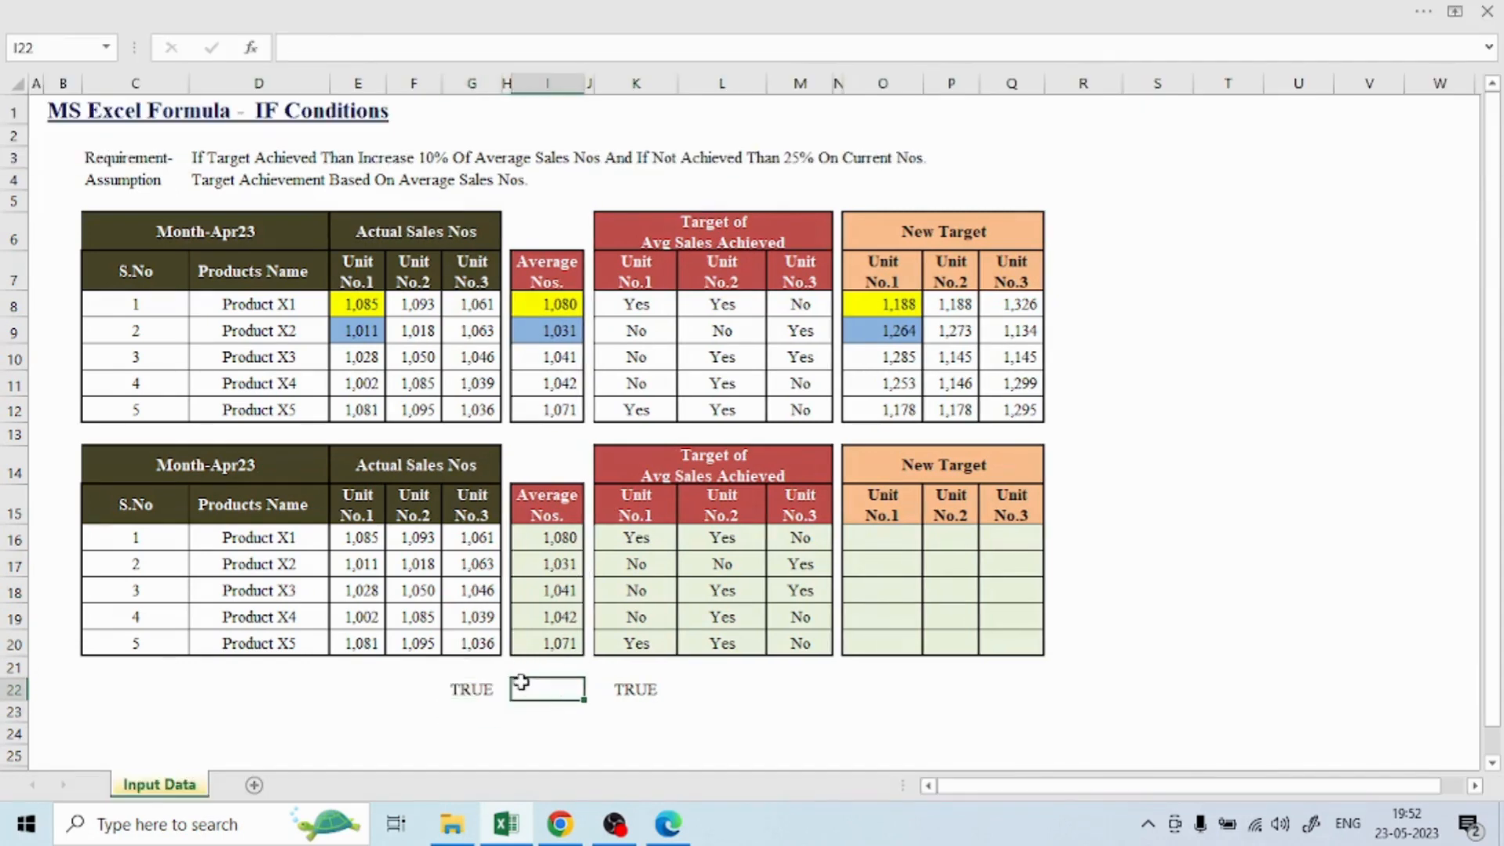
{"action": "key", "text": "Left"}
{"action": "key", "text": "F2"}
{"action": "key", "text": "shift+Tab"}
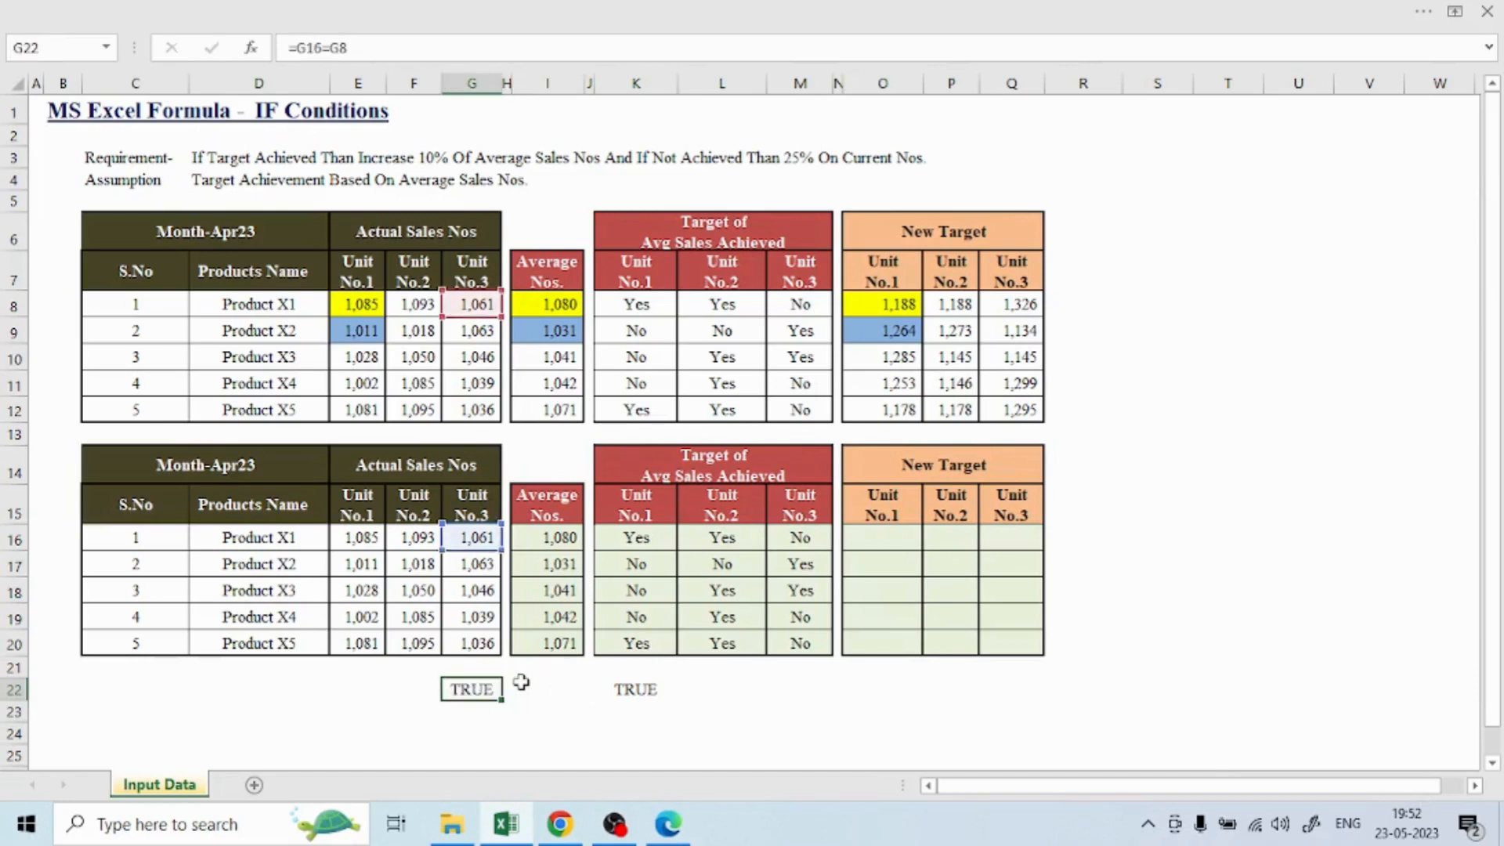
{"action": "key", "text": "Right"}
{"action": "key", "text": "F2"}
{"action": "key", "text": "Tab"}
{"action": "key", "text": "Tab"}
{"action": "key", "text": "Tab"}
{"action": "key", "text": "Tab"}
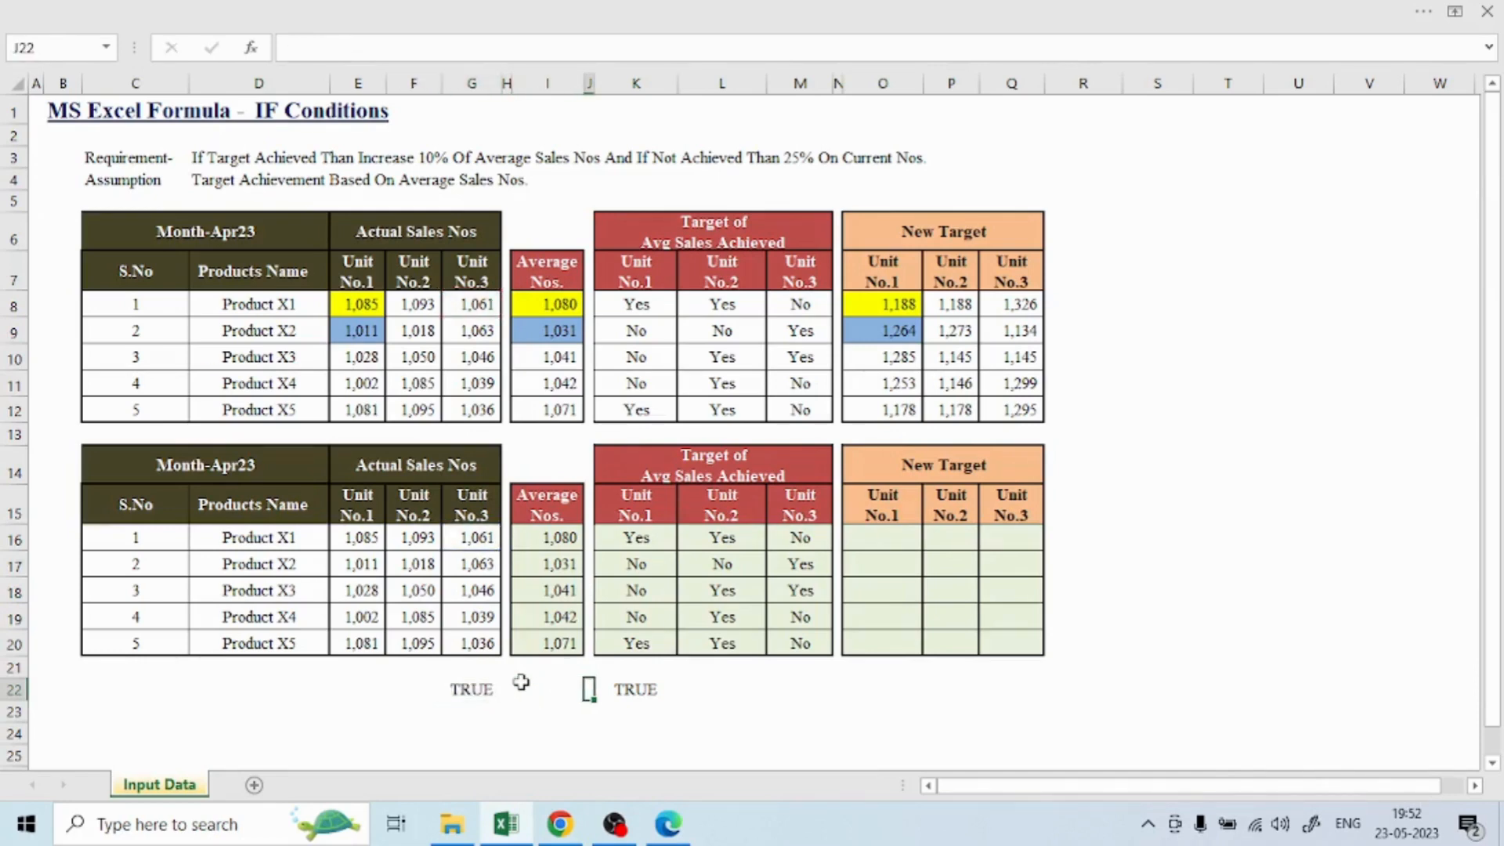
{"action": "key", "text": "F2"}
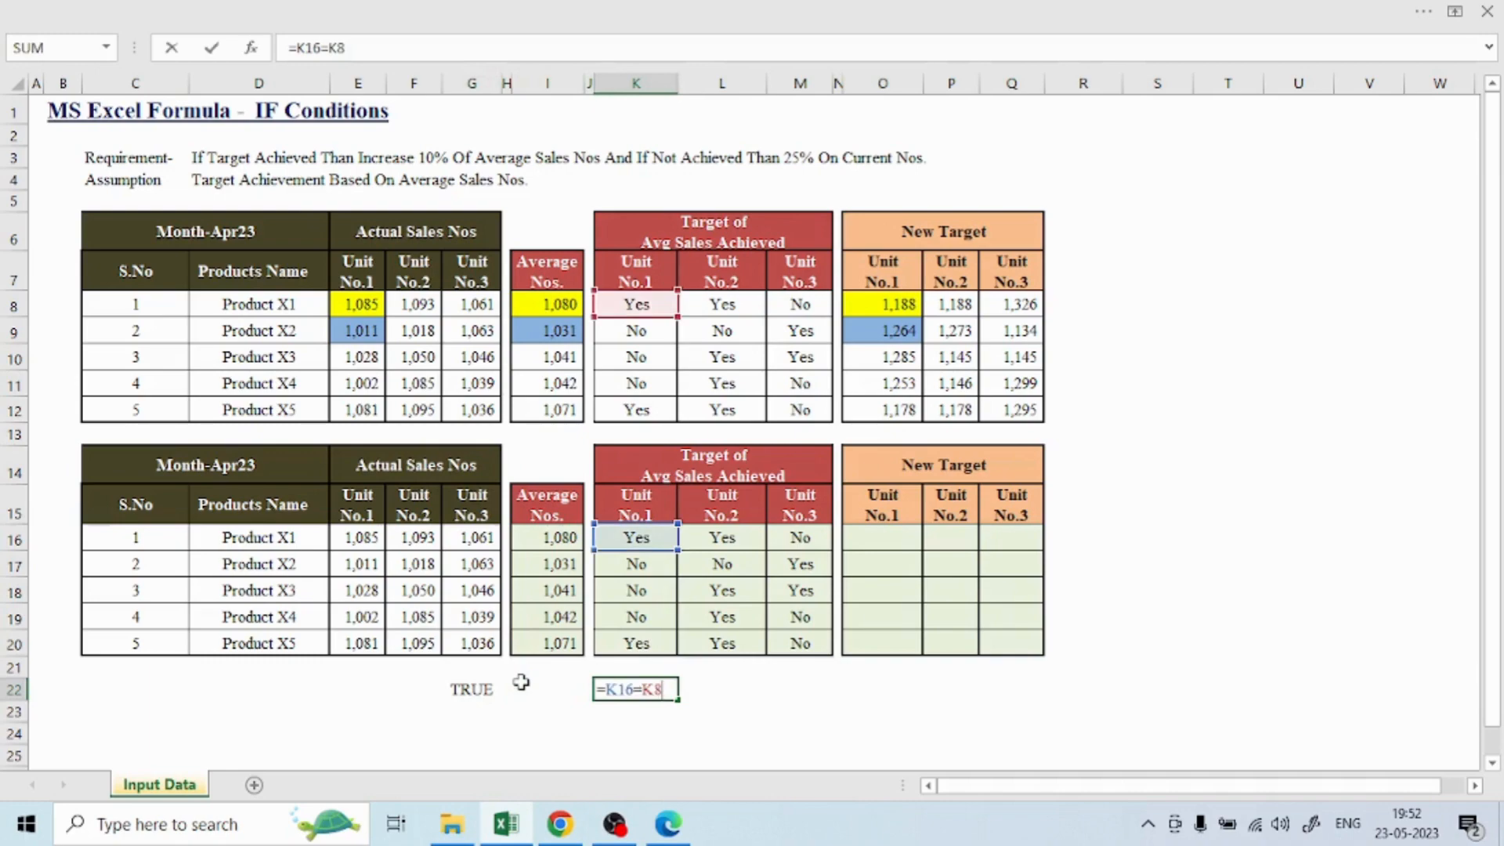
{"action": "key", "text": "ctrl+Return"}
Fill K22:M29 with the check formula from K22
{"action": "key", "text": "ctrl+c"}
{"action": "key", "text": "shift+Right"}
{"action": "key", "text": "shift+Right"}
{"action": "key", "text": "shift+Down"}
{"action": "key", "text": "shift+Down"}
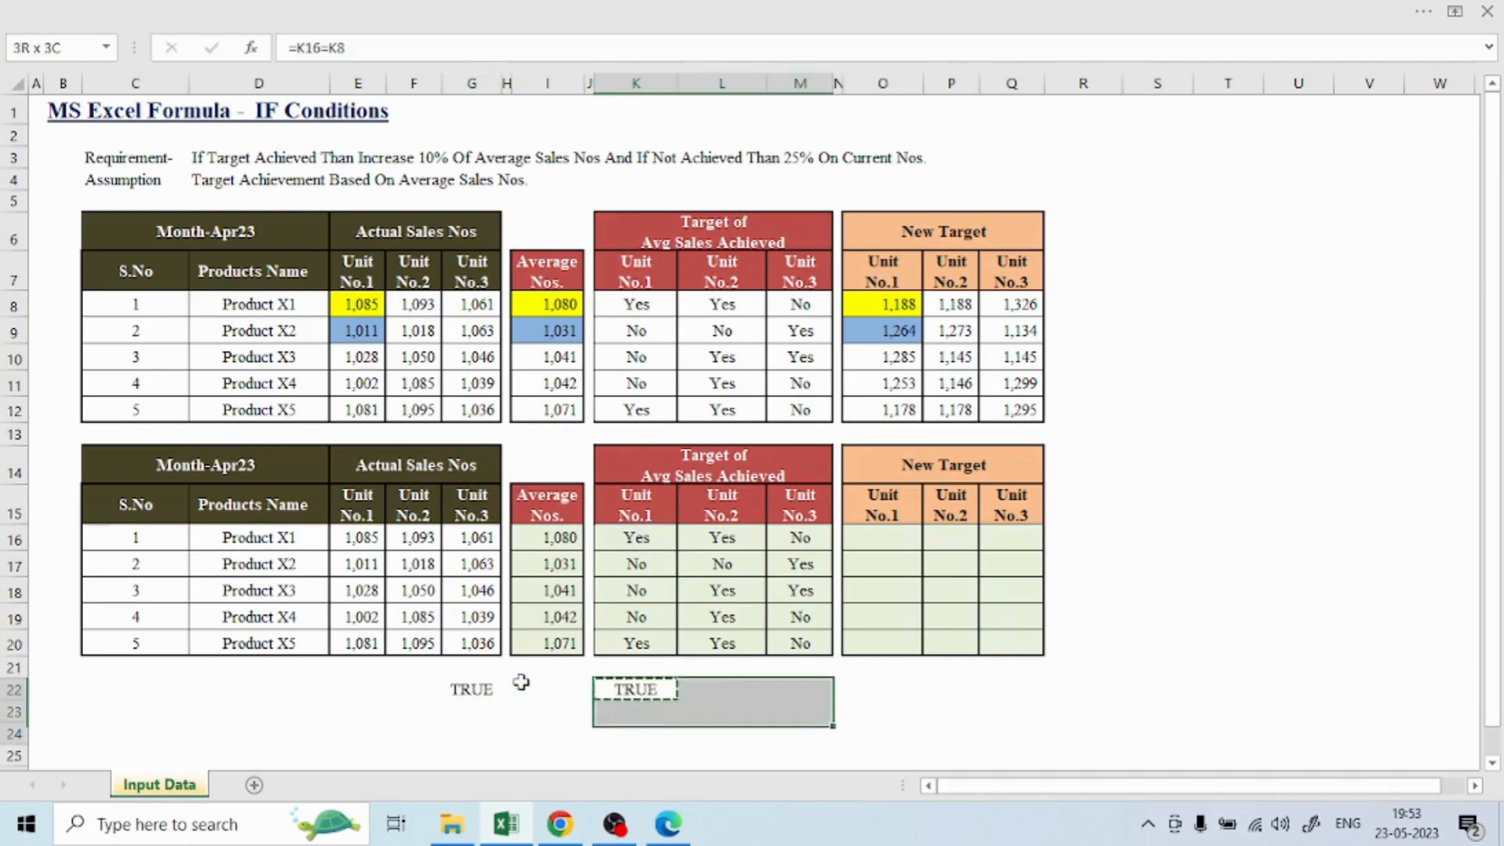
{"action": "key", "text": "shift+Down"}
{"action": "key", "text": "shift+Down"}
{"action": "key", "text": "shift+Down"}
{"action": "key", "text": "shift+Down"}
{"action": "key", "text": "shift+Down"}
{"action": "key", "text": "ctrl+v"}
{"action": "key", "text": "Down"}
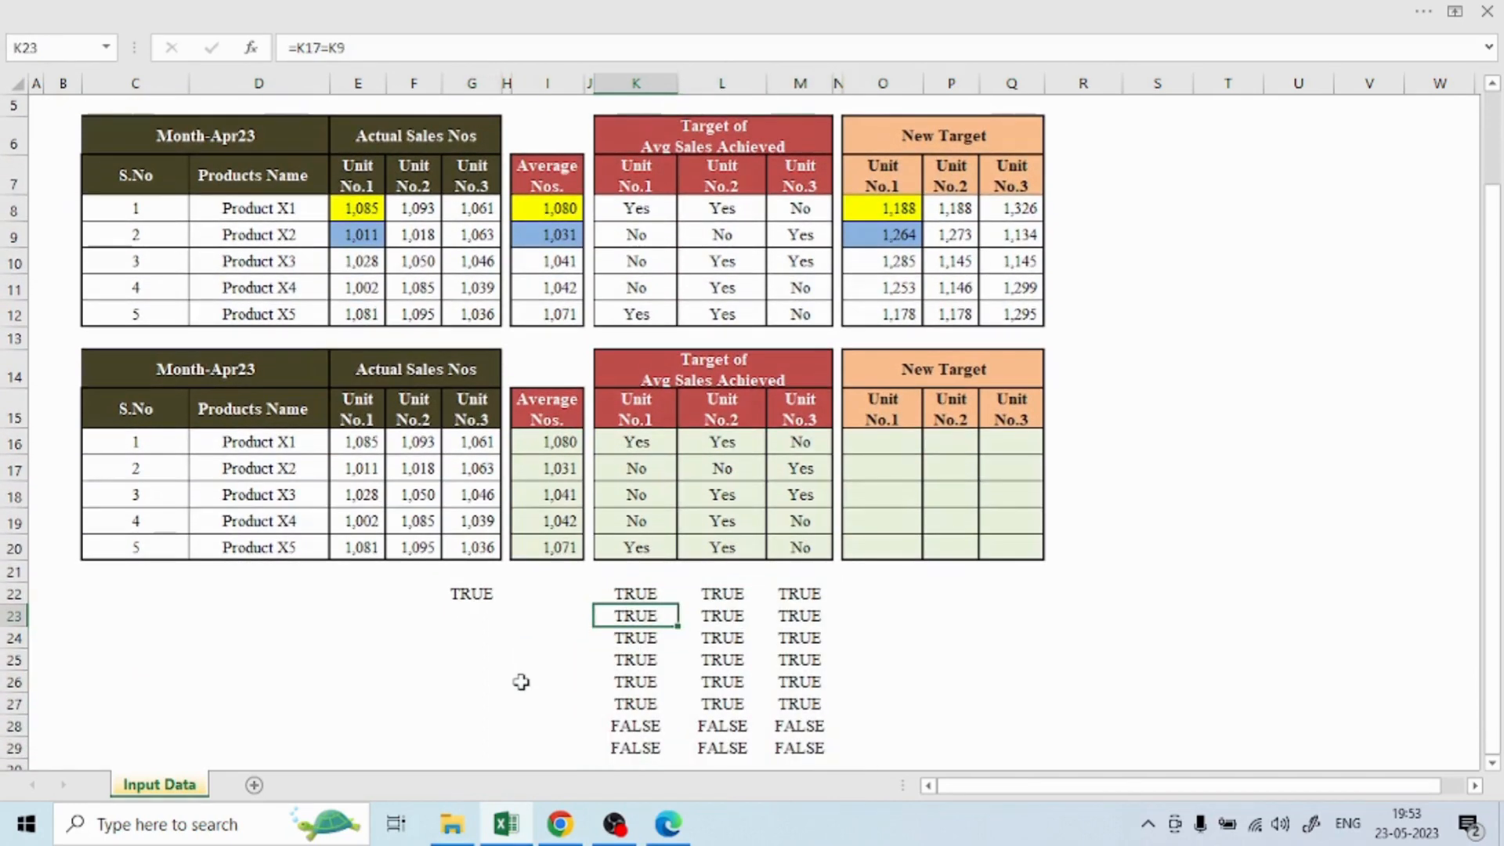
Inspect the references in K28, K27, L27 and M27 to see which check rows fall outside the tables
{"action": "key", "text": "Down"}
{"action": "key", "text": "Down"}
{"action": "key", "text": "Down"}
{"action": "key", "text": "Down"}
{"action": "key", "text": "Down"}
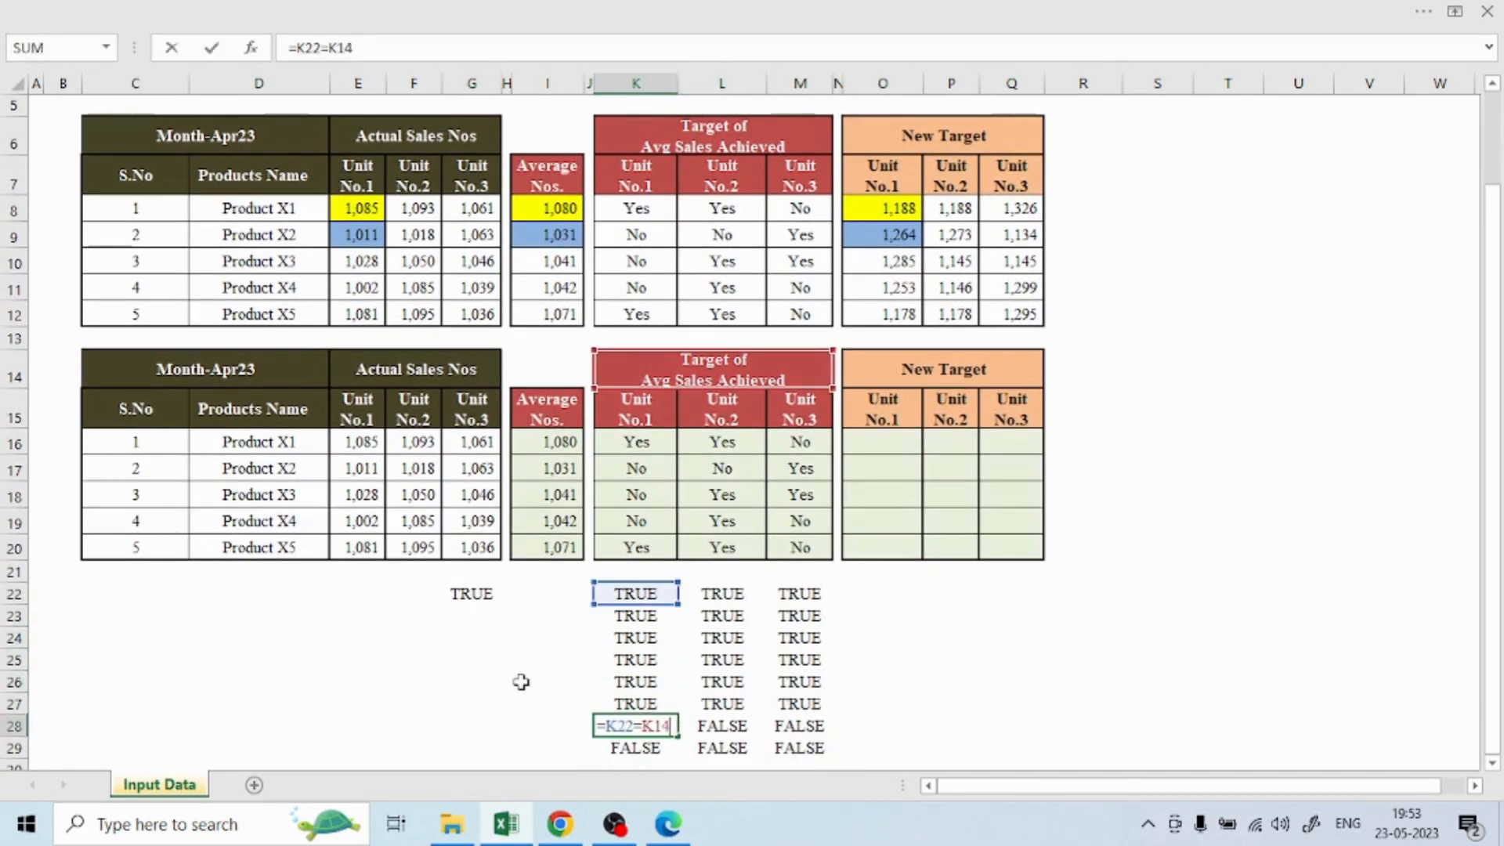
{"action": "key", "text": "Escape"}
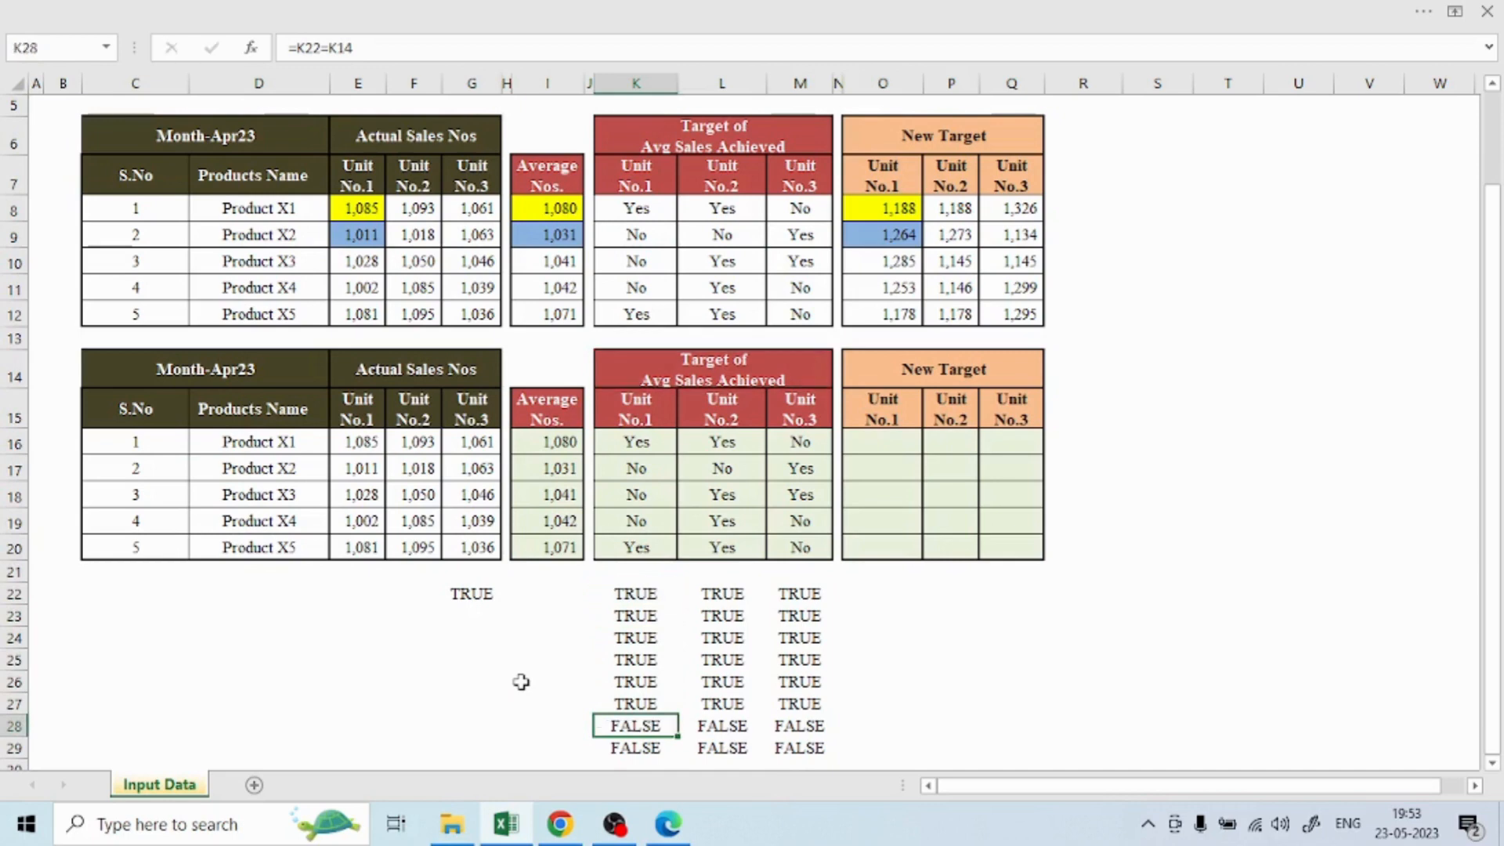
{"action": "key", "text": "Up"}
{"action": "key", "text": "F2"}
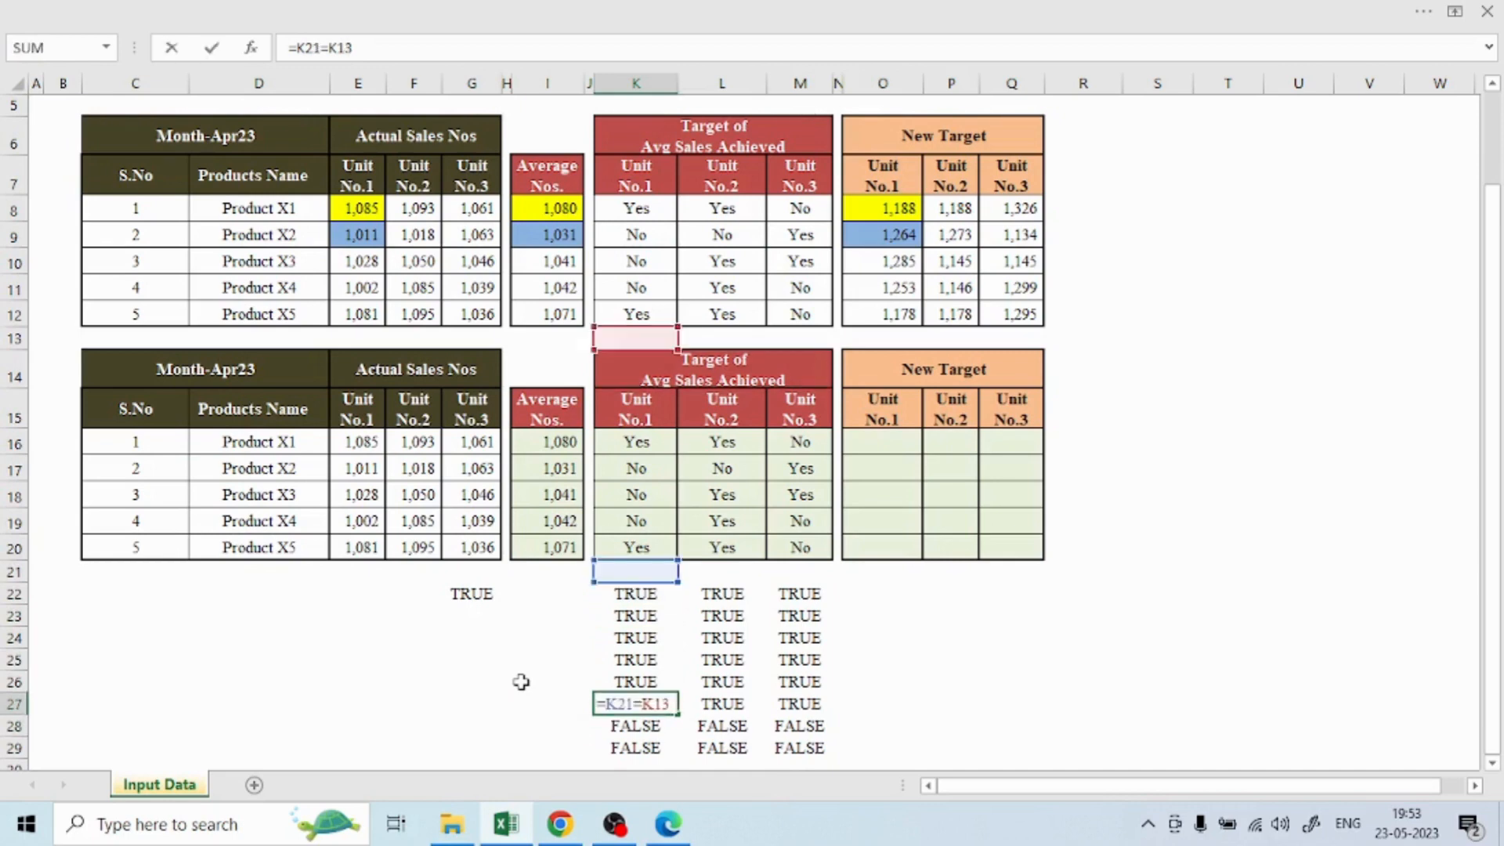
{"action": "key", "text": "Escape"}
{"action": "key", "text": "Right"}
{"action": "key", "text": "F2"}
{"action": "key", "text": "Escape"}
{"action": "key", "text": "Right"}
{"action": "key", "text": "F2"}
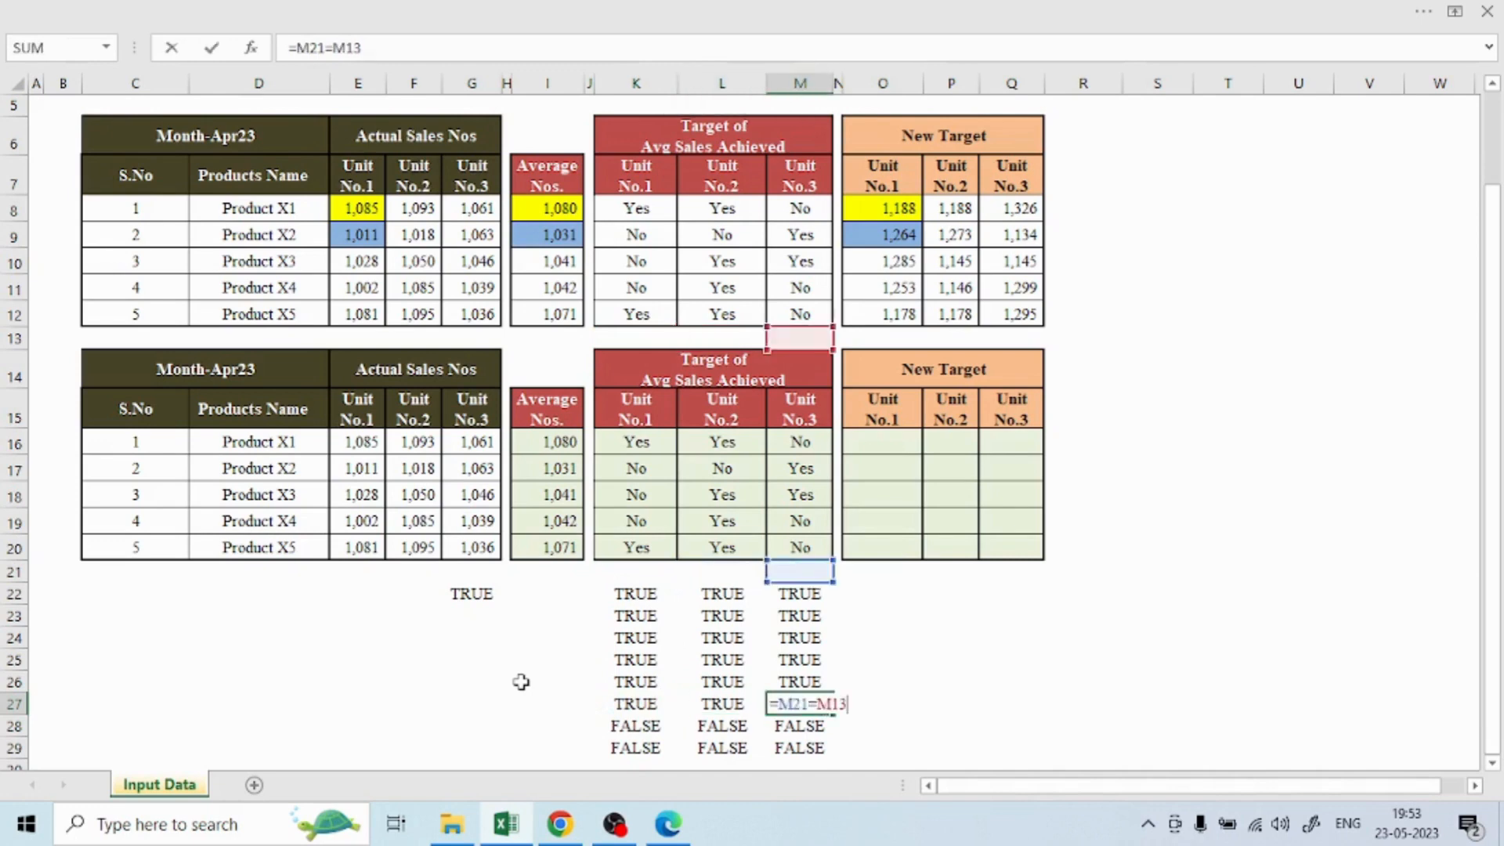
{"action": "key", "text": "Escape"}
Delete the surplus check formulas from K27:M29
{"action": "key", "text": "Left"}
{"action": "key", "text": "Left"}
{"action": "key", "text": "shift+Right"}
{"action": "key", "text": "shift+Right"}
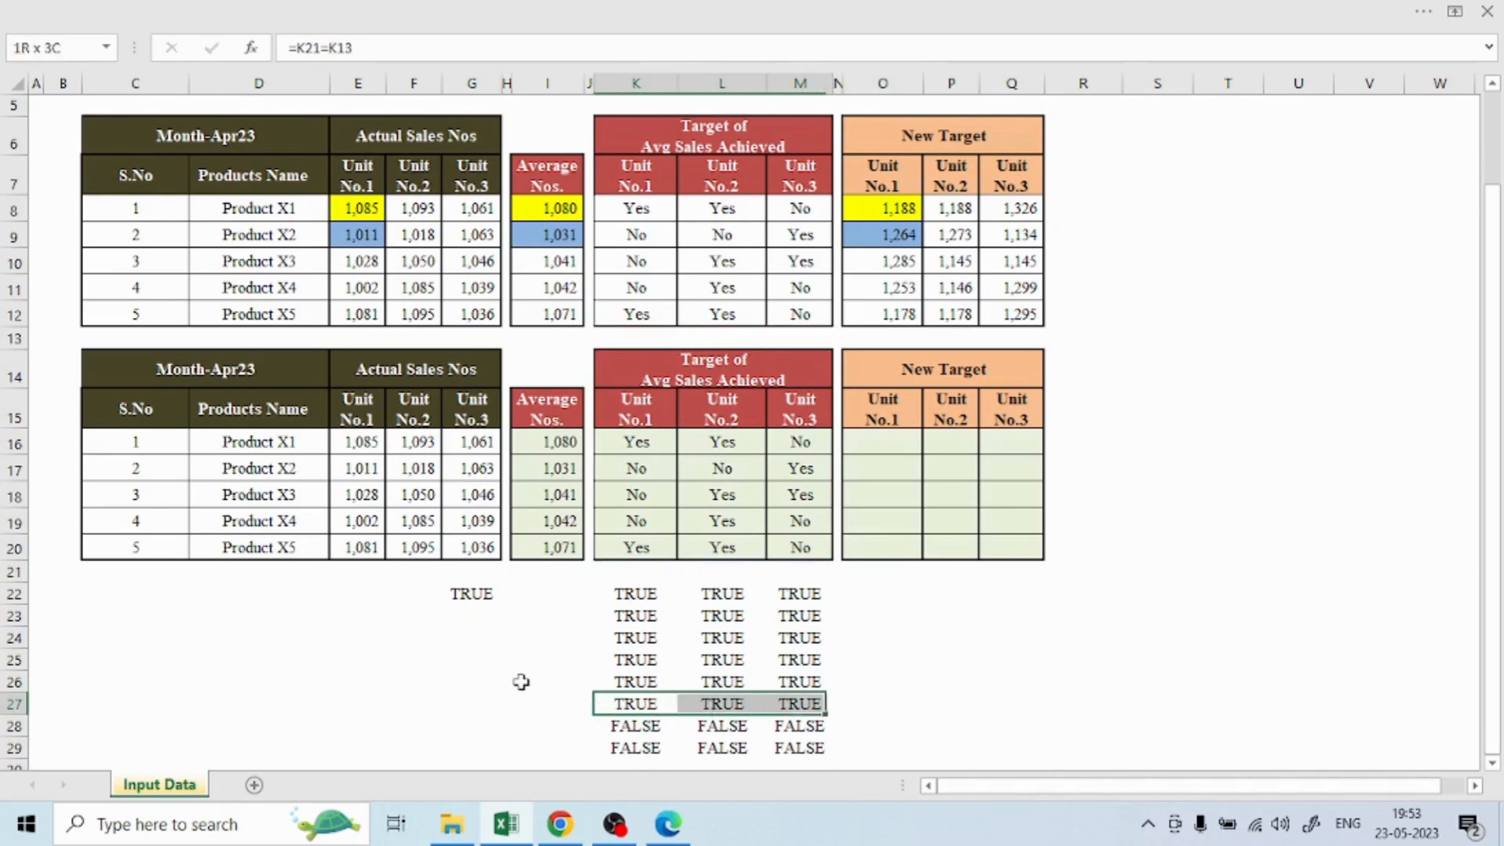
{"action": "key", "text": "shift+Down"}
{"action": "key", "text": "shift+Down"}
{"action": "key", "text": "Delete"}
Delete the check formulas from K22:M26 and from G22
{"action": "key", "text": "Up"}
{"action": "key", "text": "Up"}
{"action": "key", "text": "Up"}
{"action": "key", "text": "Up"}
{"action": "key", "text": "Up"}
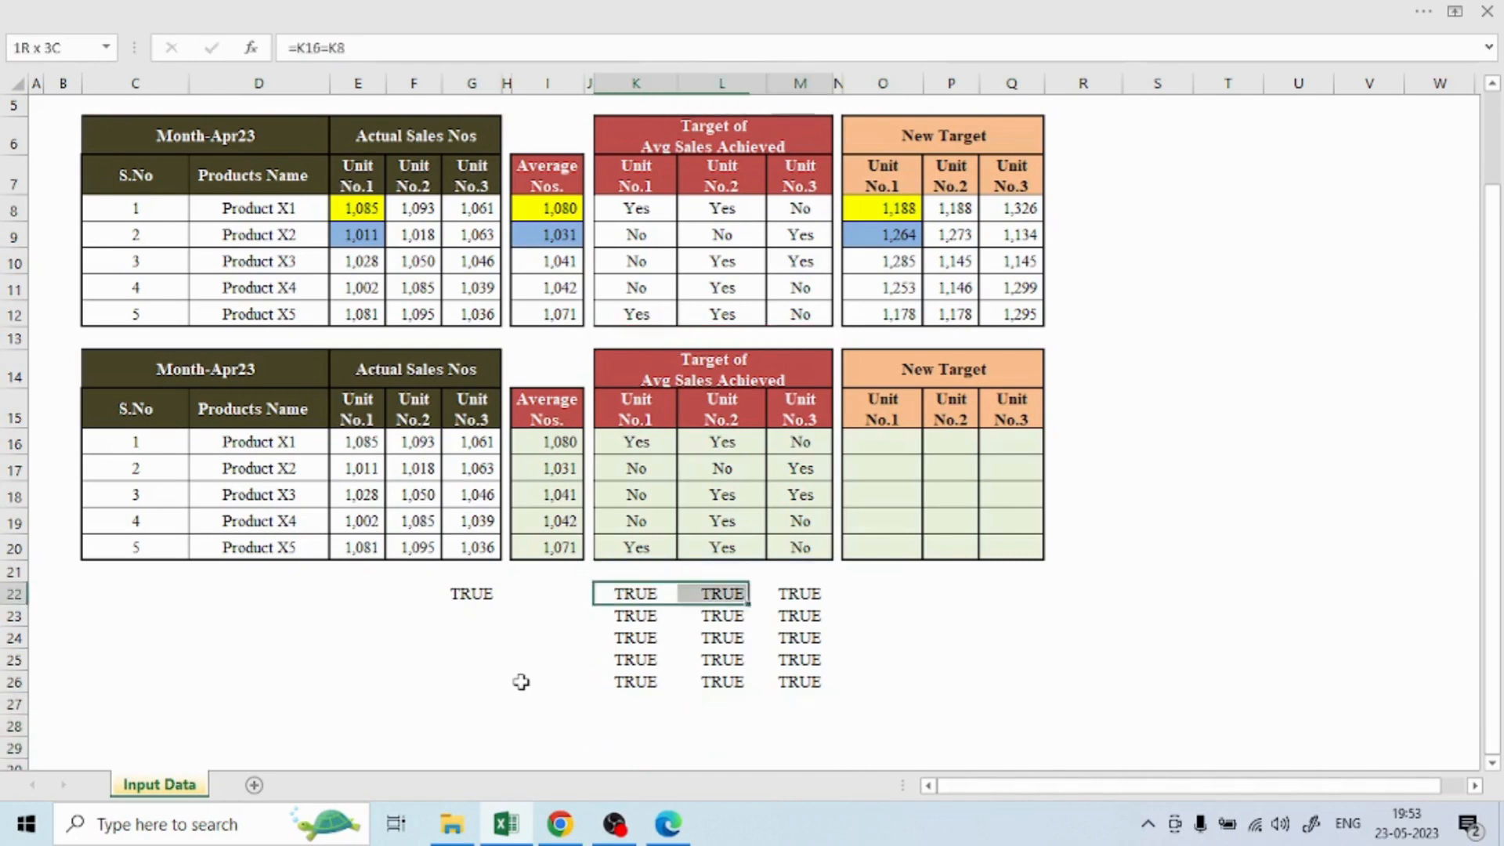
{"action": "key", "text": "shift+Right"}
{"action": "key", "text": "shift+Right"}
{"action": "key", "text": "shift+Down"}
{"action": "key", "text": "shift+Down"}
{"action": "key", "text": "shift+Down"}
{"action": "key", "text": "shift+Down"}
{"action": "key", "text": "Delete"}
{"action": "key", "text": "Left"}
{"action": "key", "text": "Left"}
{"action": "key", "text": "Left"}
{"action": "key", "text": "Left"}
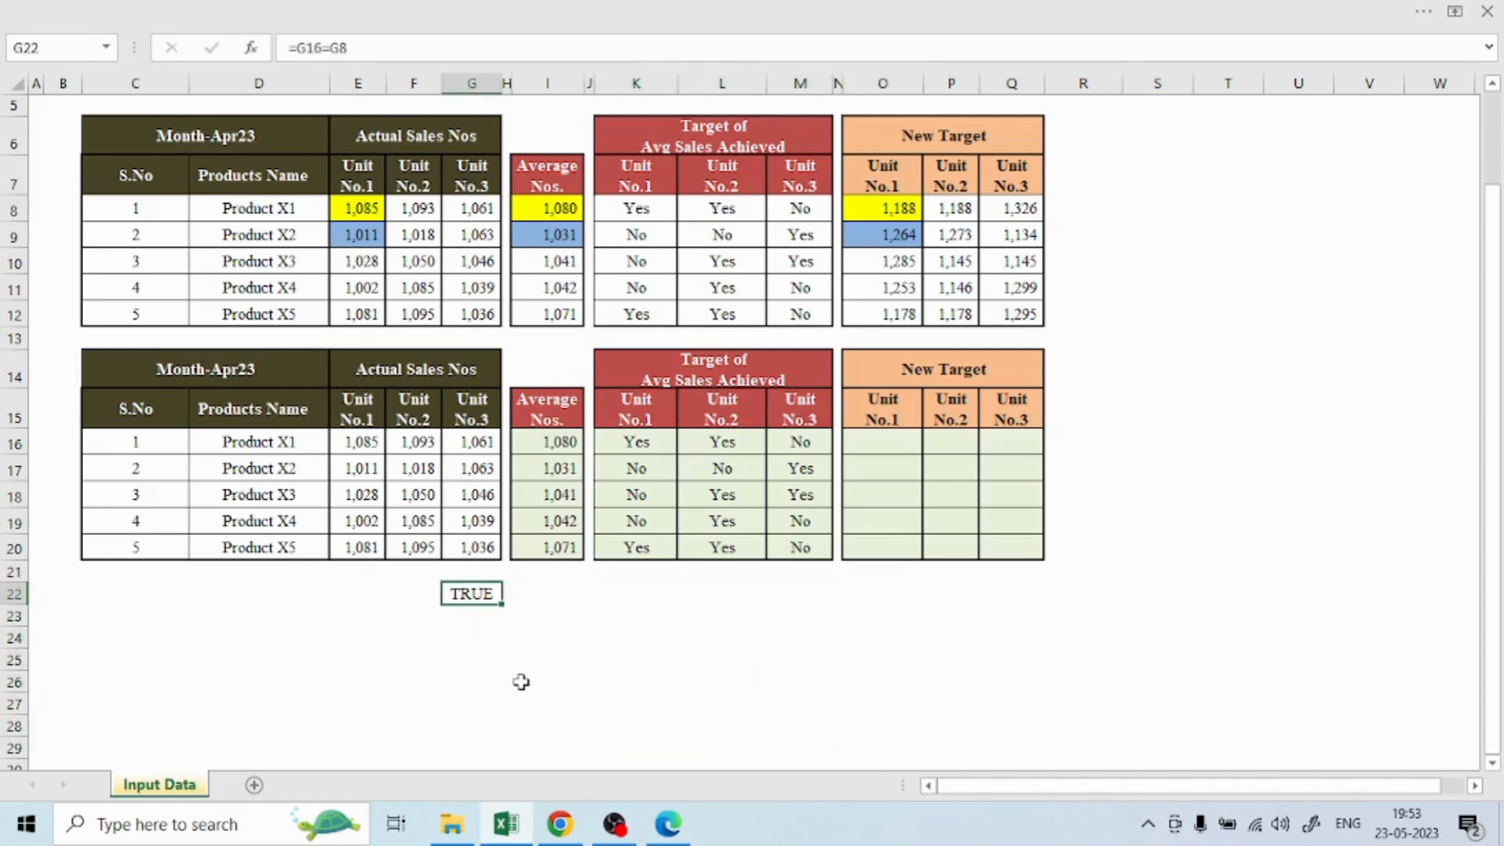
{"action": "key", "text": "Delete"}
{"action": "key", "text": "Right"}
{"action": "key", "text": "Right"}
{"action": "key", "text": "Right"}
{"action": "key", "text": "Right"}
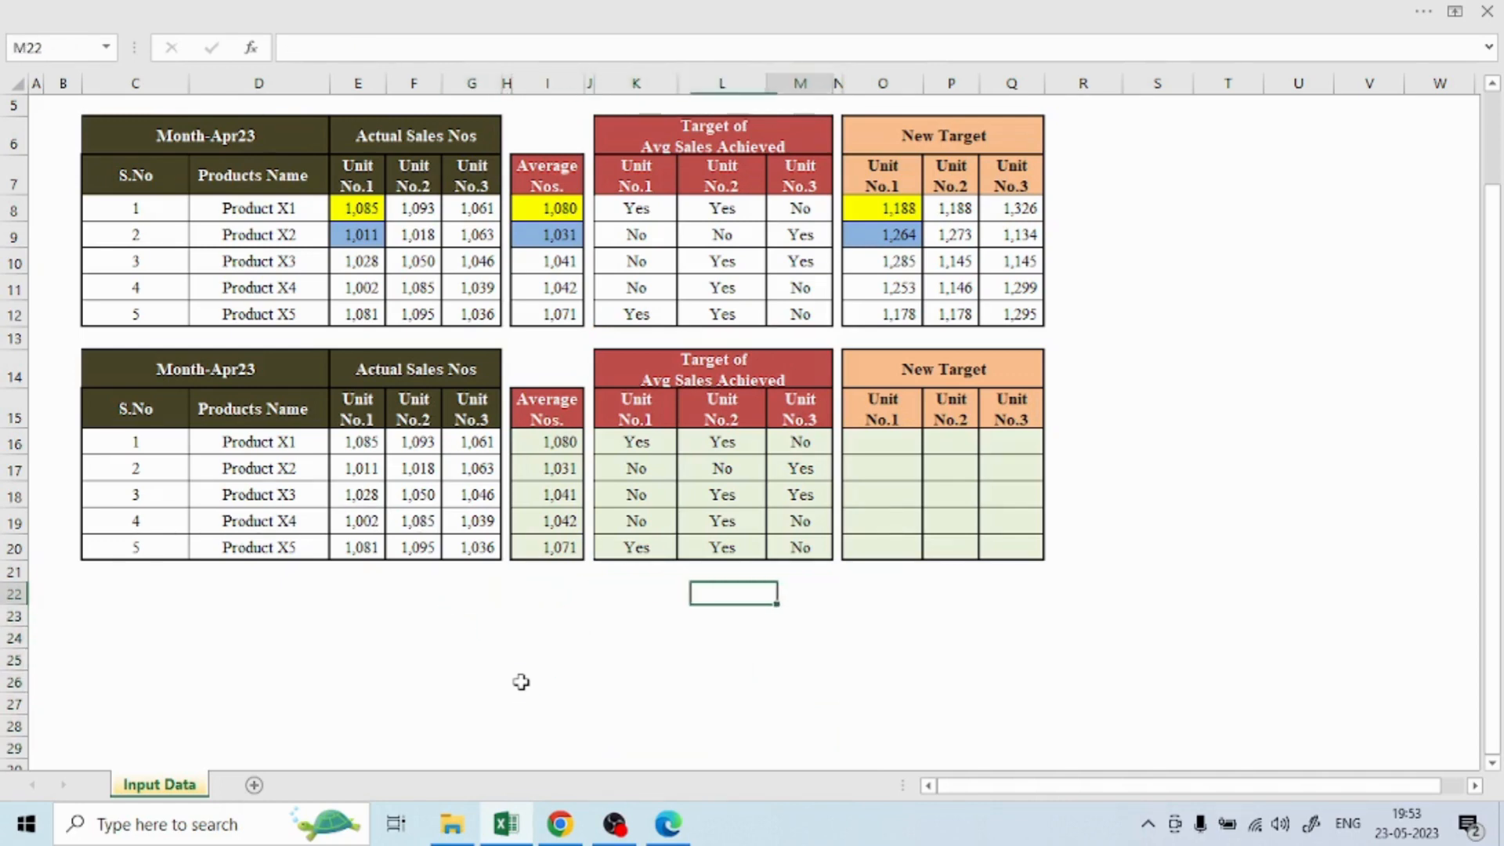
{"action": "key", "text": "Right"}
{"action": "key", "text": "Right"}
{"action": "key", "text": "Right"}
{"action": "key", "text": "ctrl+Up"}
{"action": "key", "text": "Up"}
{"action": "key", "text": "Down"}
{"action": "key", "text": "Down"}
{"action": "key", "text": "Down"}
{"action": "key", "text": "Left"}
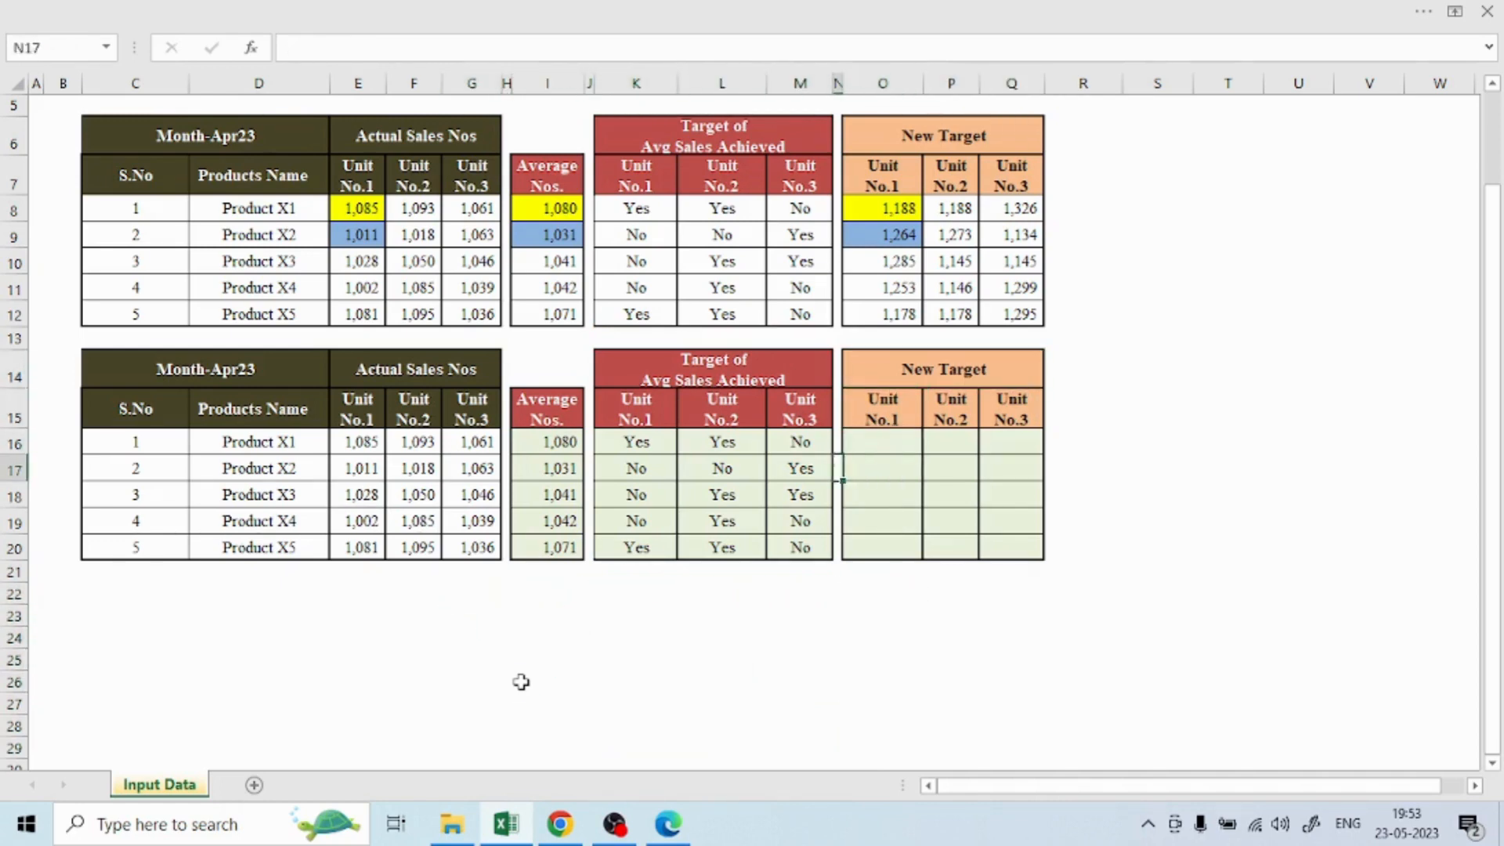
{"action": "key", "text": "Left"}
{"action": "key", "text": "Left"}
{"action": "key", "text": "Left"}
{"action": "key", "text": "Left"}
{"action": "key", "text": "Left"}
{"action": "key", "text": "Right"}
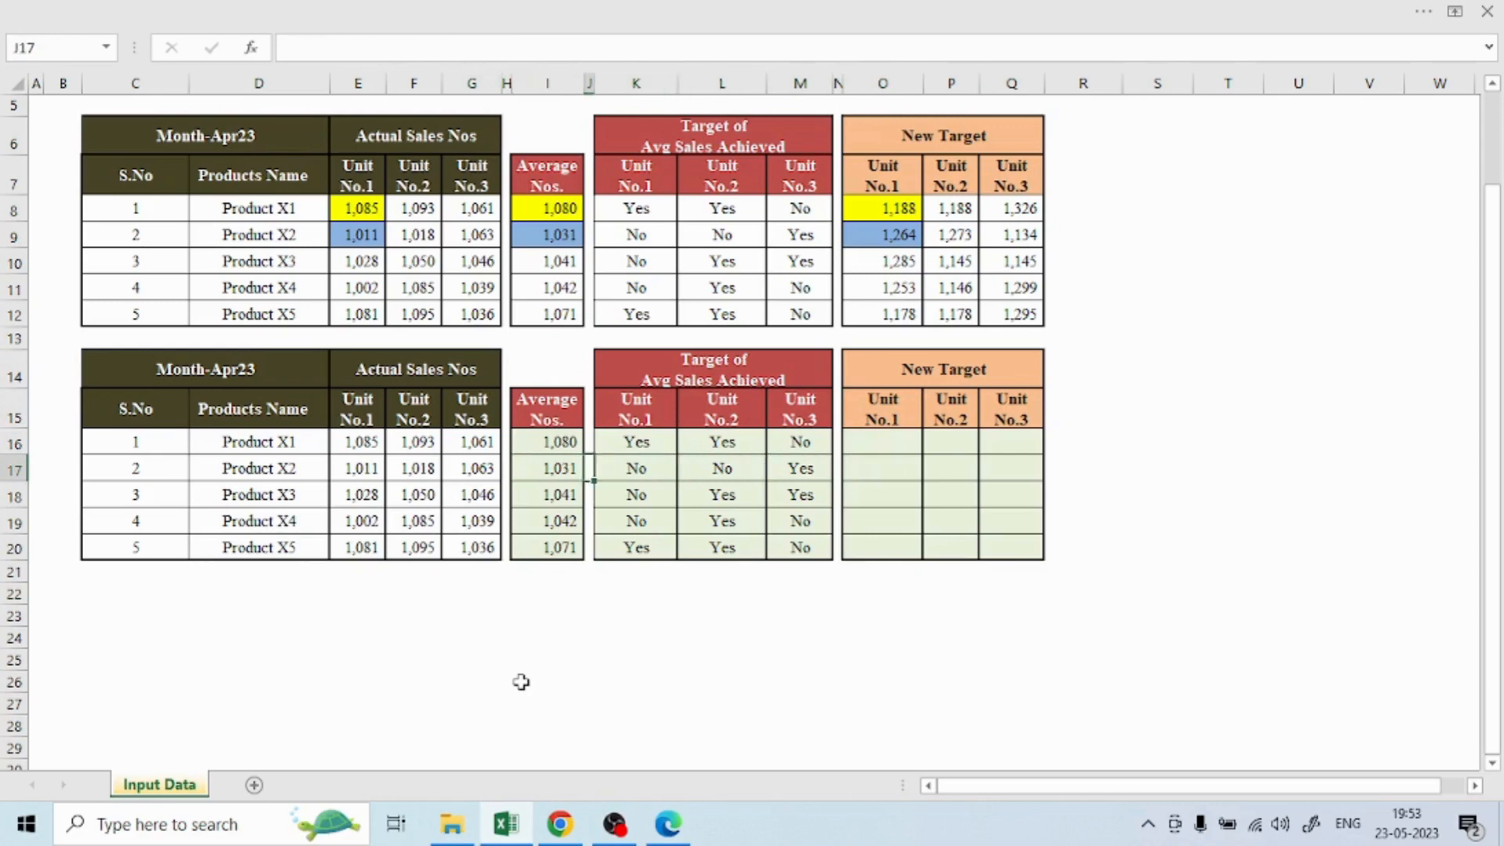
Clear the flag formula in K19 and undo that deletion along with those of the check formulas in G22 and K22:M26
{"action": "key", "text": "Right"}
{"action": "key", "text": "Down"}
{"action": "key", "text": "Down"}
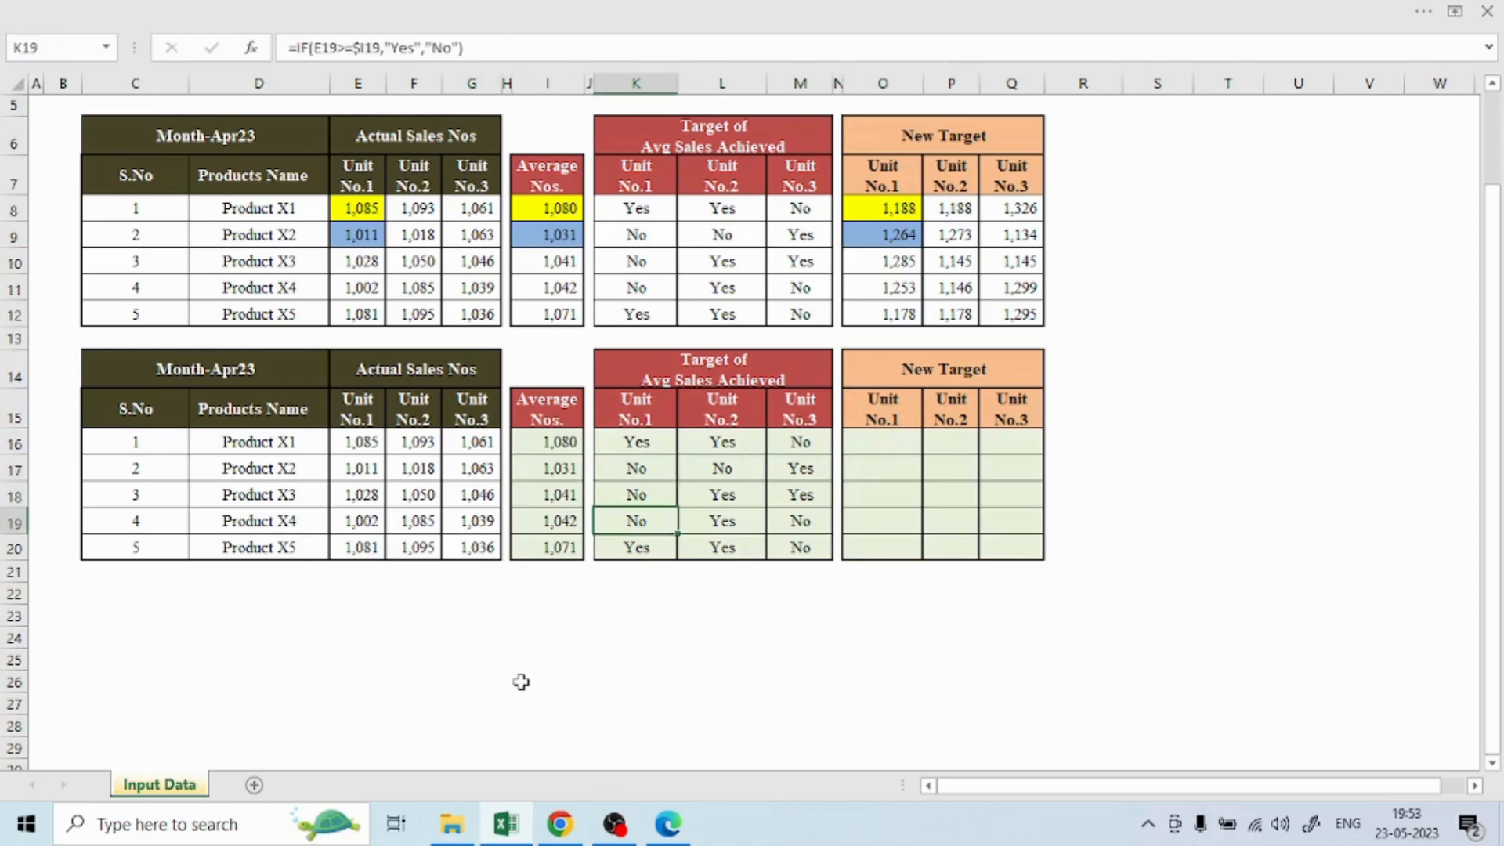
{"action": "key", "text": "Delete"}
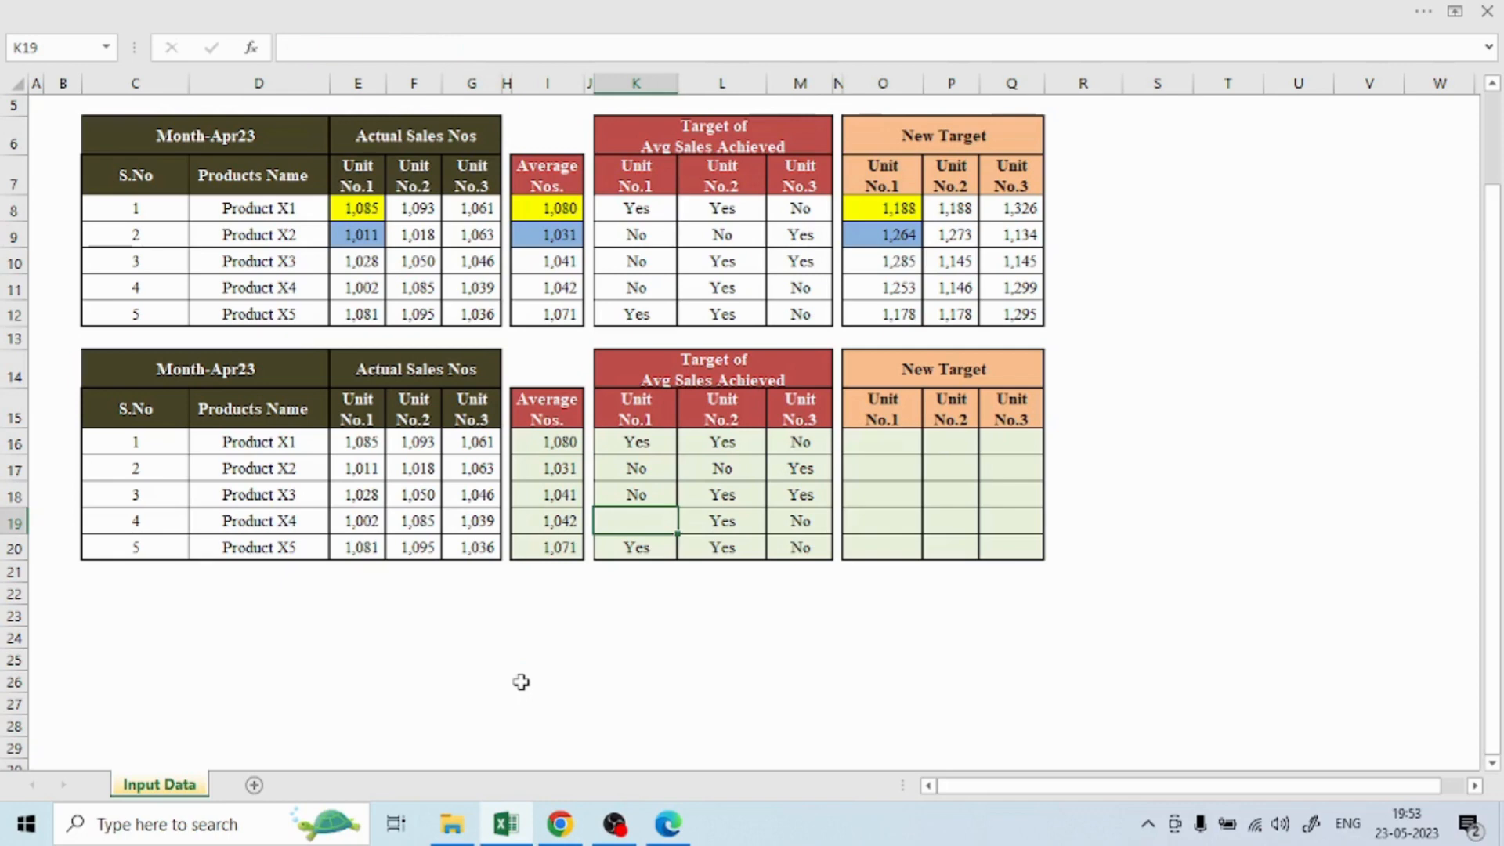
{"action": "key", "text": "ctrl+z"}
{"action": "key", "text": "ctrl+z"}
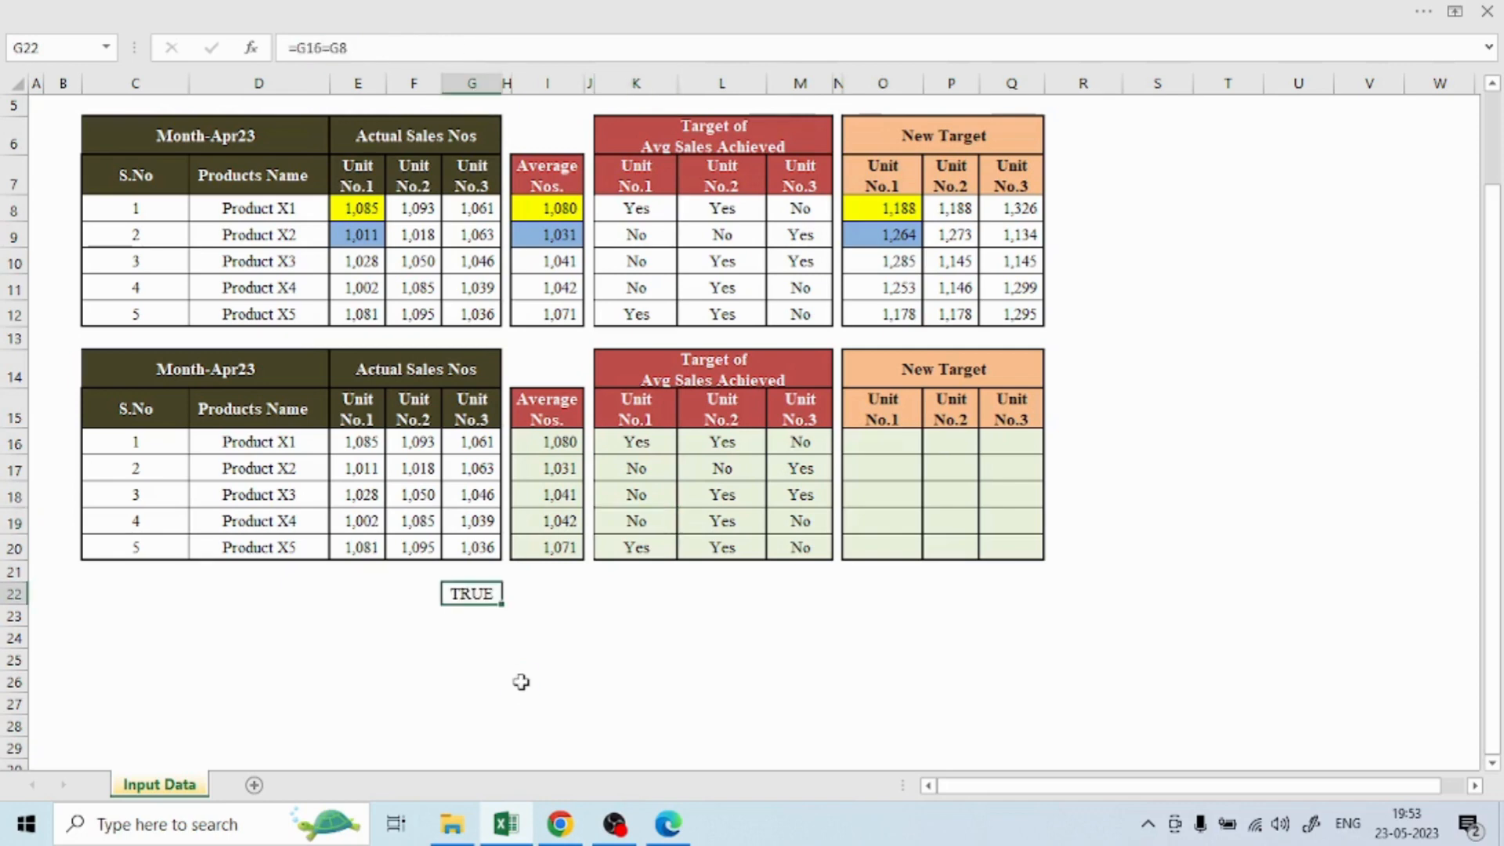
{"action": "key", "text": "ctrl+z"}
Inspect the cell references of the check formula in K23
{"action": "key", "text": "Down"}
{"action": "key", "text": "Right"}
{"action": "key", "text": "Left"}
{"action": "key", "text": "F2"}
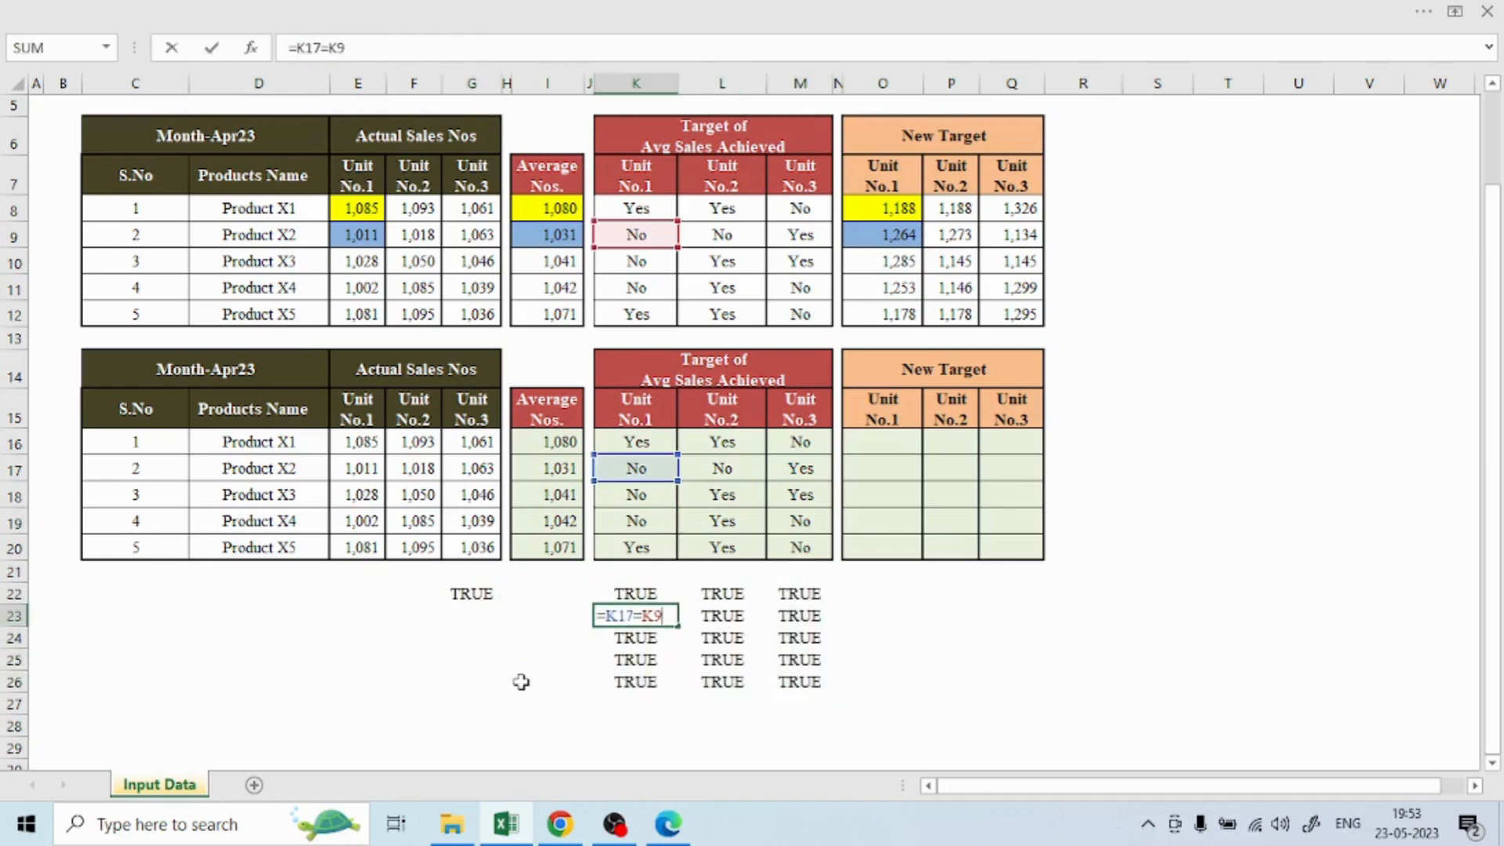
{"action": "key", "text": "Escape"}
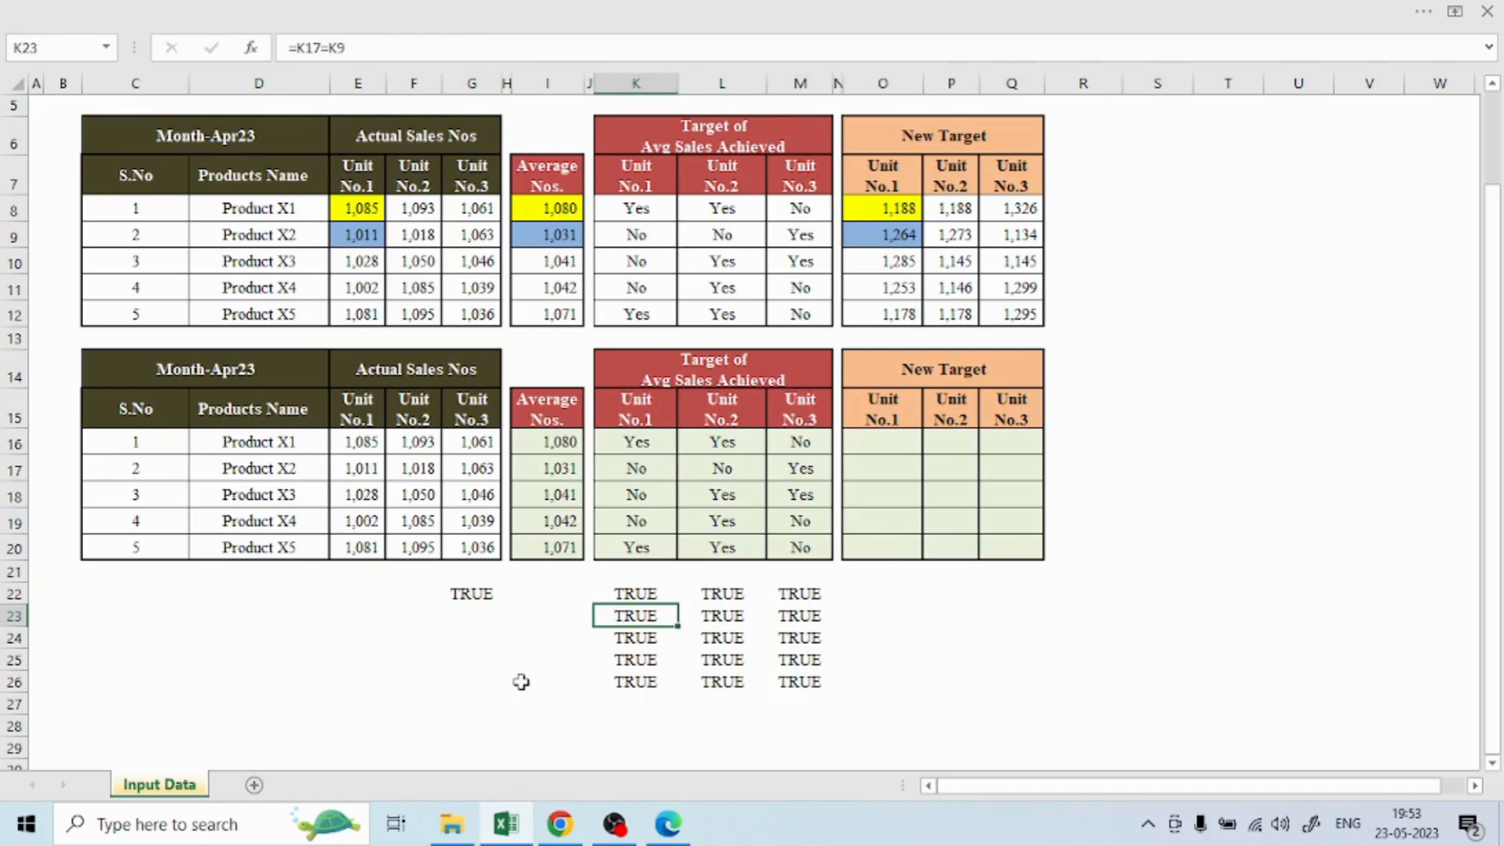
Clear the check formulas from K22:M26 and select the remaining check cell G22
{"action": "key", "text": "Up"}
{"action": "key", "text": "ctrl+shift+Right"}
{"action": "key", "text": "ctrl+shift+Down"}
{"action": "key", "text": "ctrl+v"}
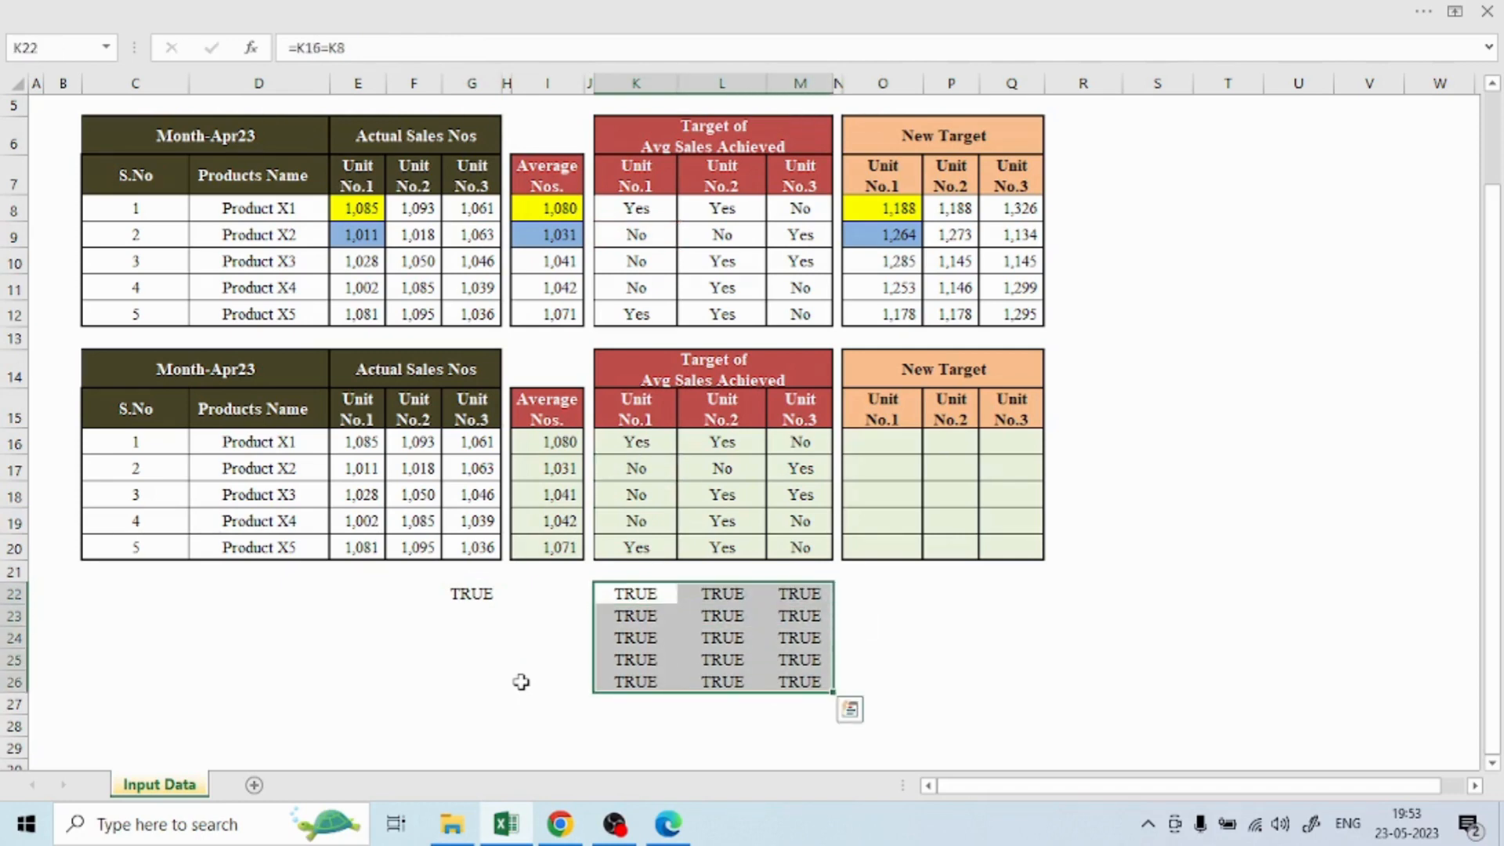
{"action": "key", "text": "ctrl+z"}
{"action": "key", "text": "Left"}
{"action": "key", "text": "Left"}
{"action": "key", "text": "Left"}
{"action": "key", "text": "Left"}
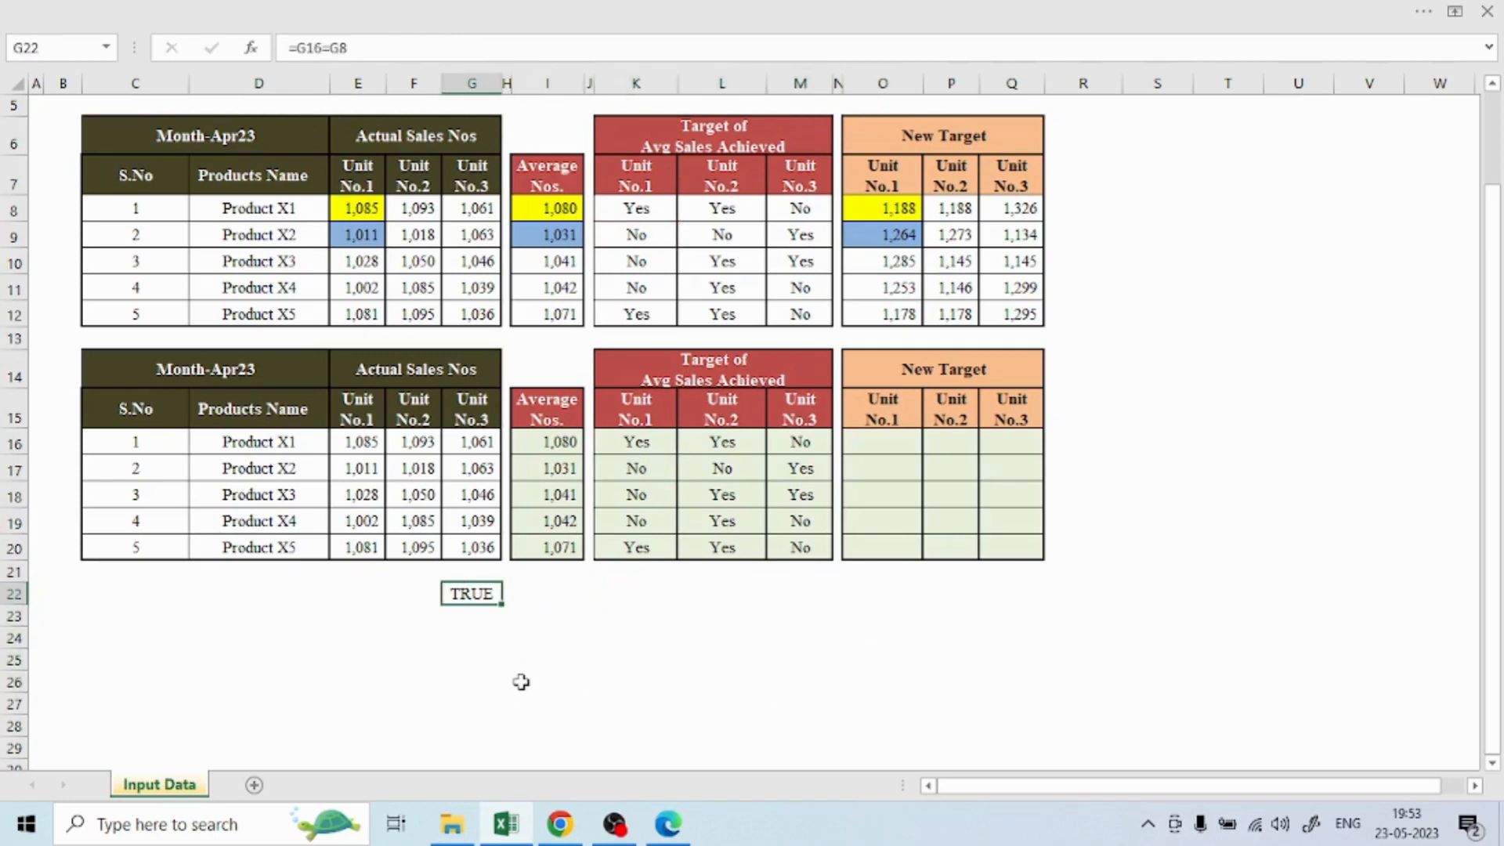
Clear the remaining check formula from G22 and go to the first New Target cell, O16
{"action": "key", "text": "Delete"}
{"action": "key", "text": "Right"}
{"action": "key", "text": "Right"}
{"action": "key", "text": "Right"}
{"action": "key", "text": "Right"}
{"action": "key", "text": "Right"}
{"action": "key", "text": "Right"}
{"action": "key", "text": "Right"}
{"action": "key", "text": "Right"}
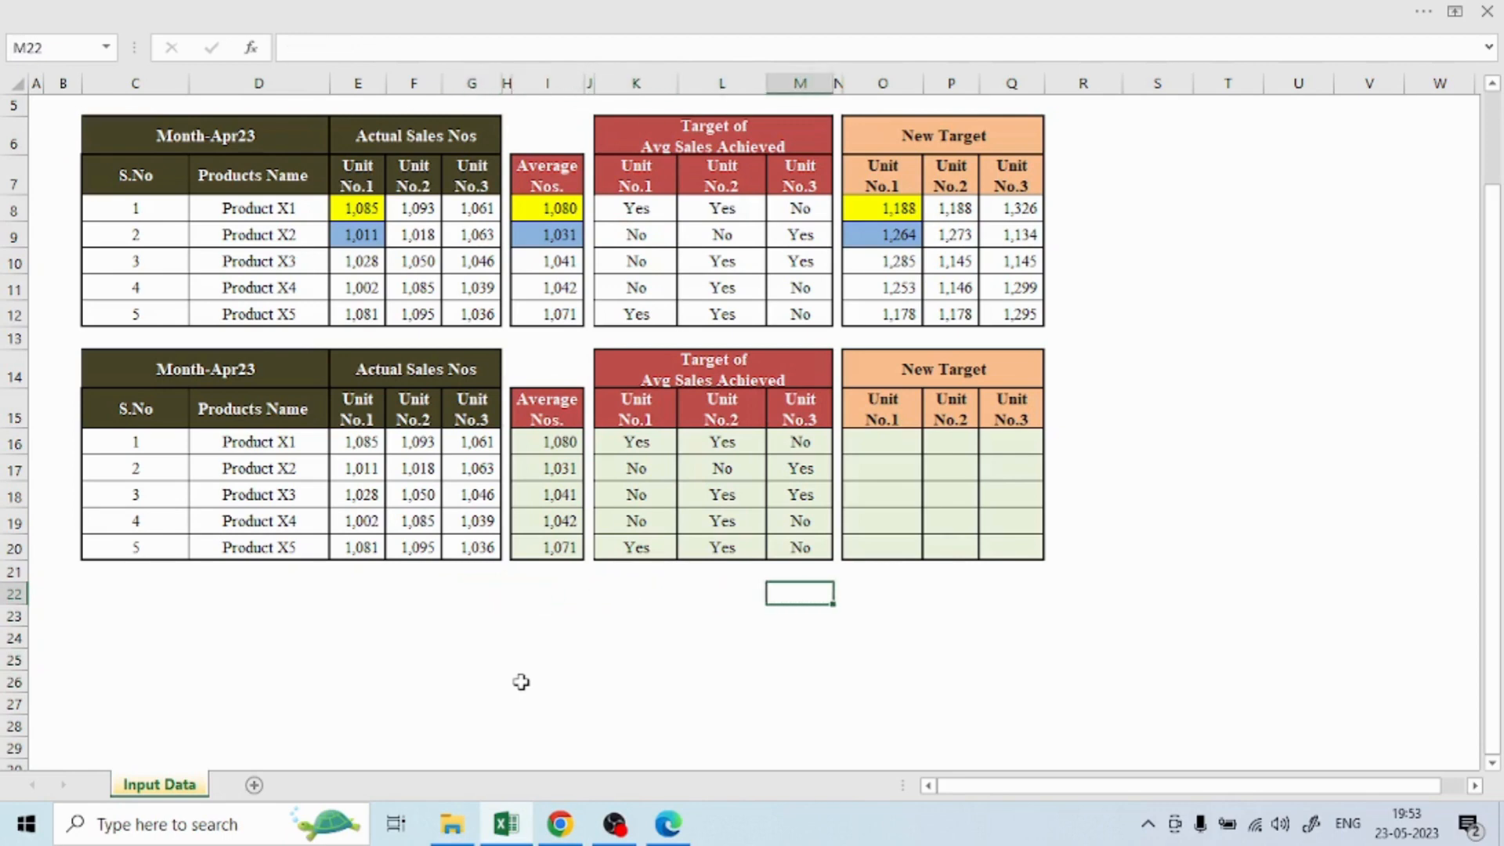
{"action": "key", "text": "Up"}
{"action": "key", "text": "Down"}
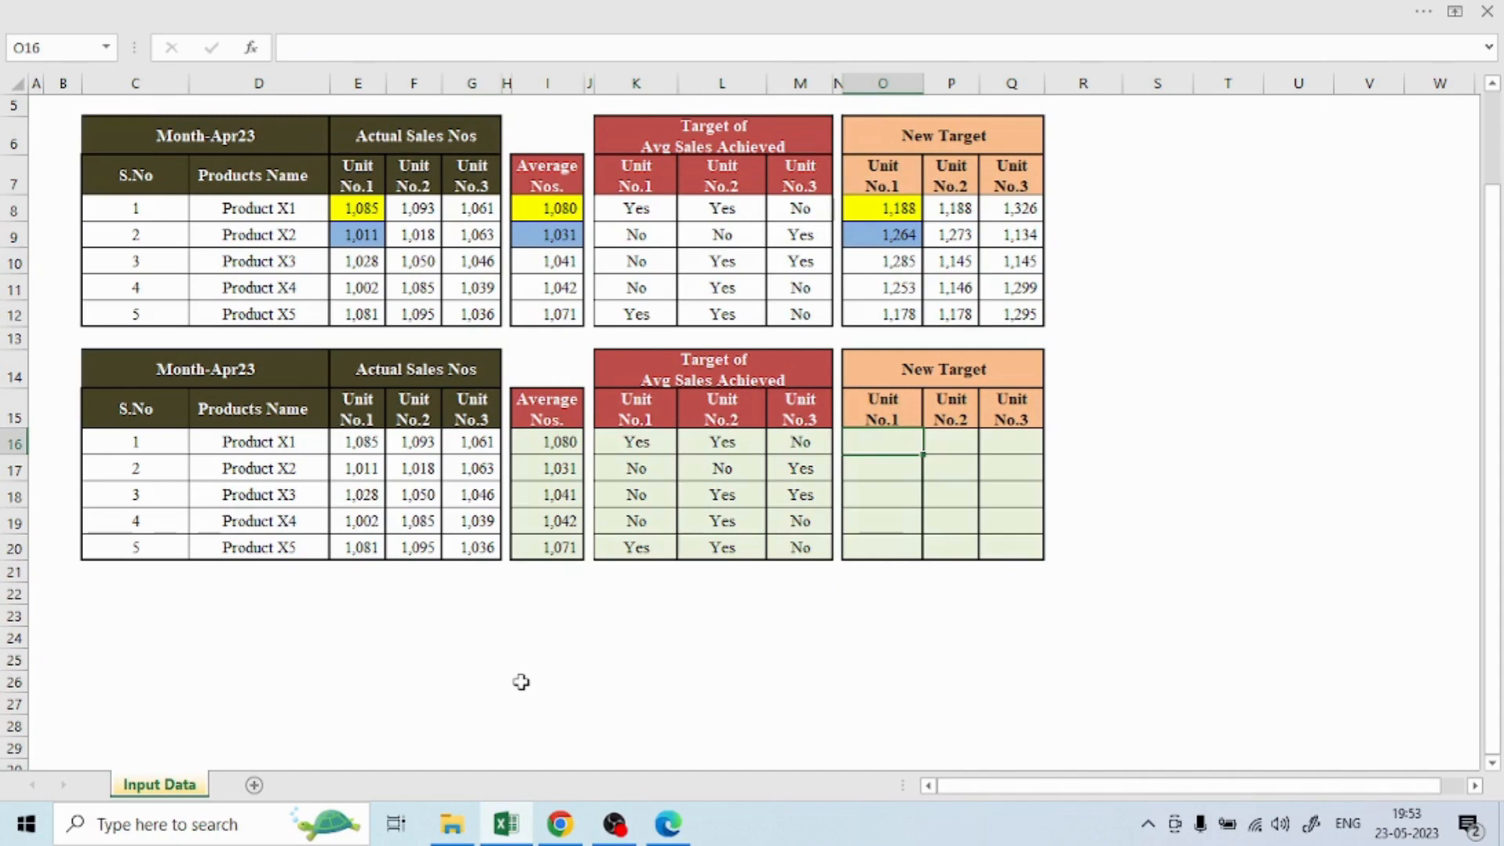
Enter =IF(K16="yes",I16*110%,E16*125%) in O16 as Product X1's new target for Unit No.1
{"action": "type", "text": "=if"}
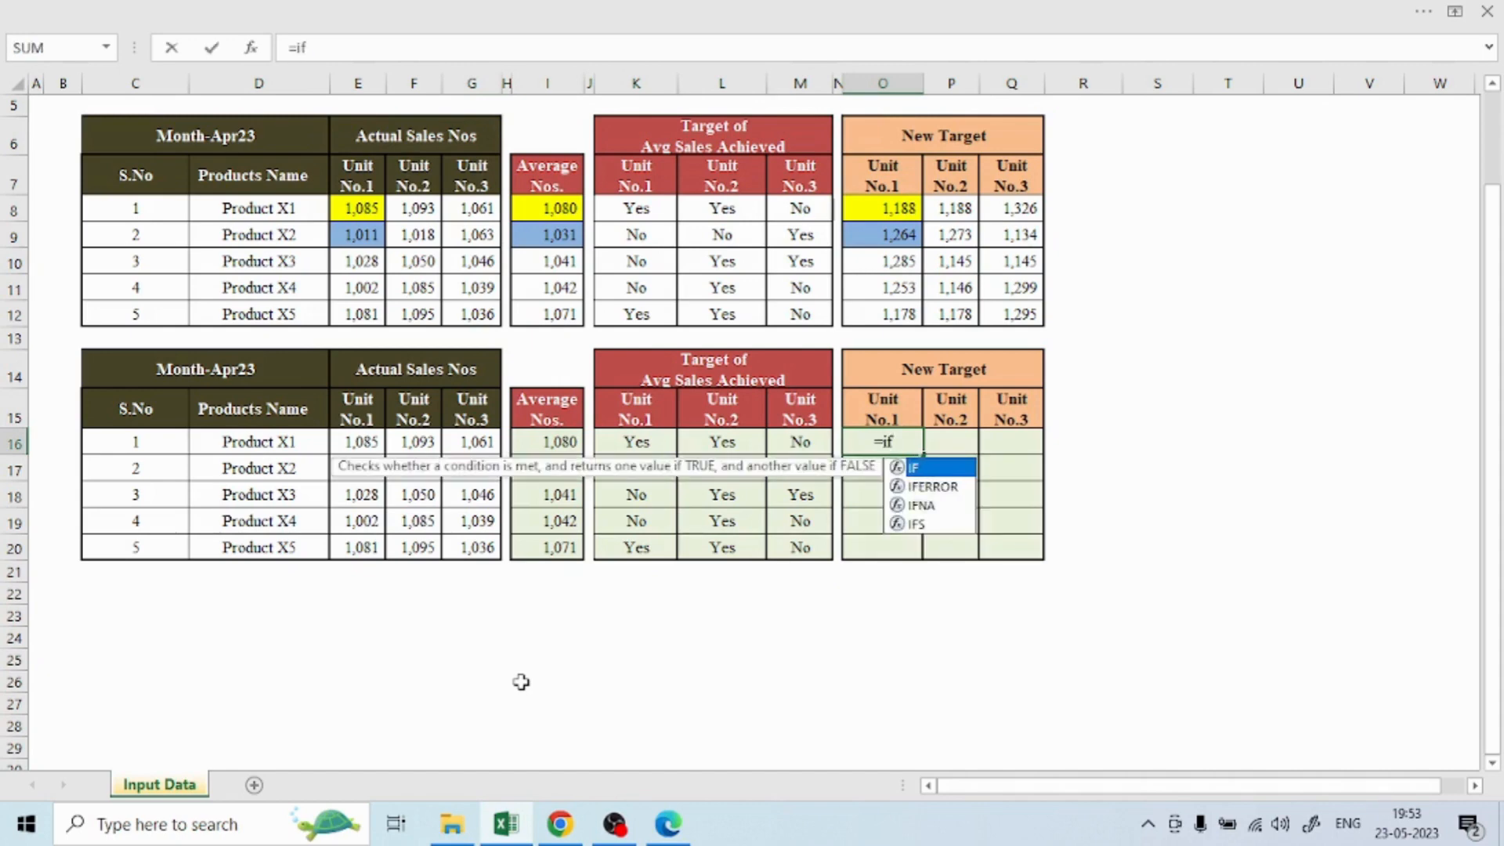
{"action": "key", "text": "Tab"}
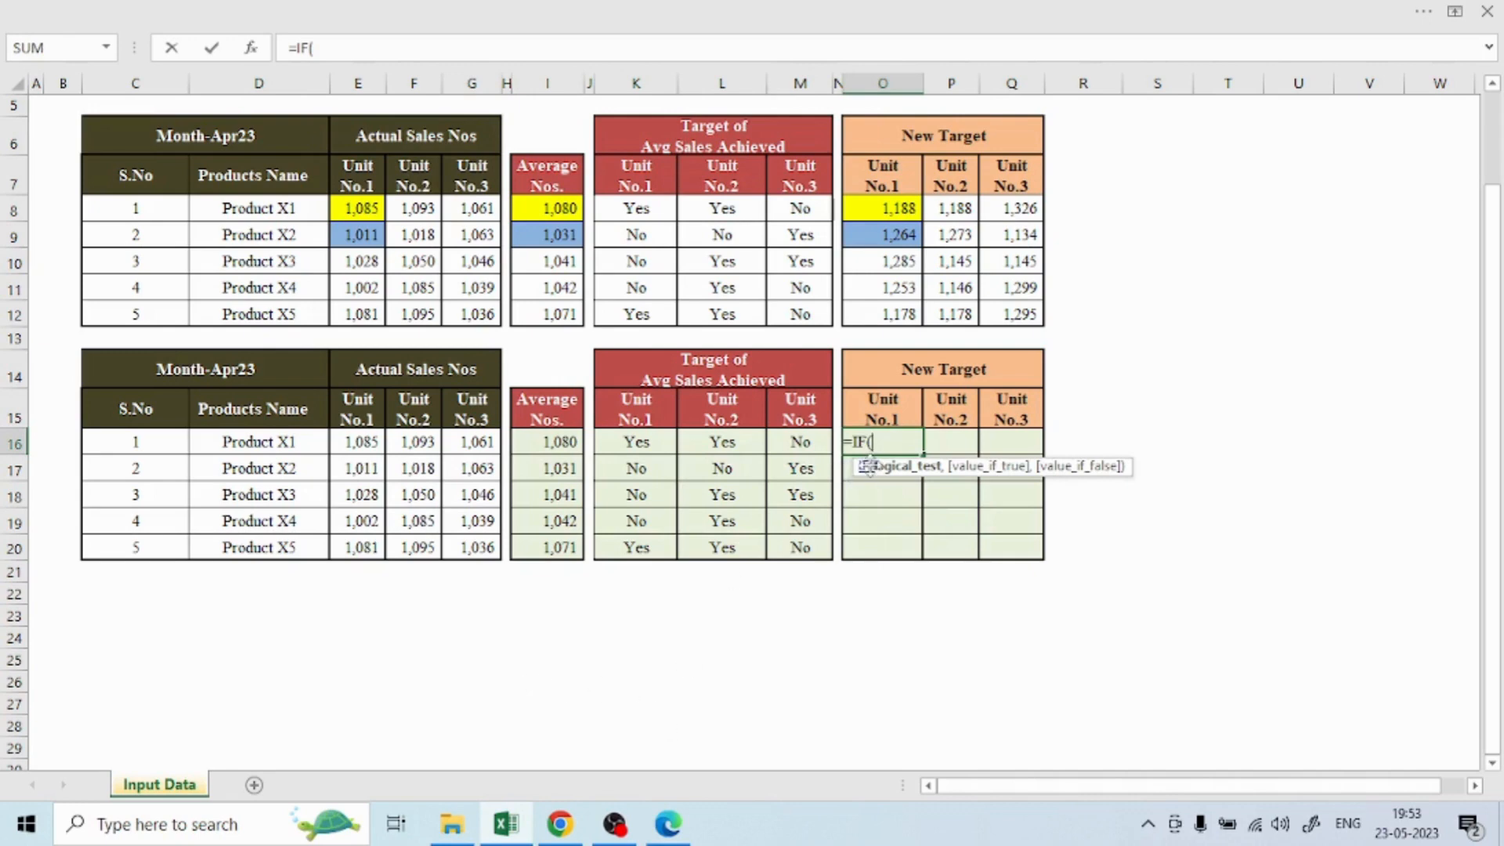
{"action": "left_click", "coordinate": [615, 441]}
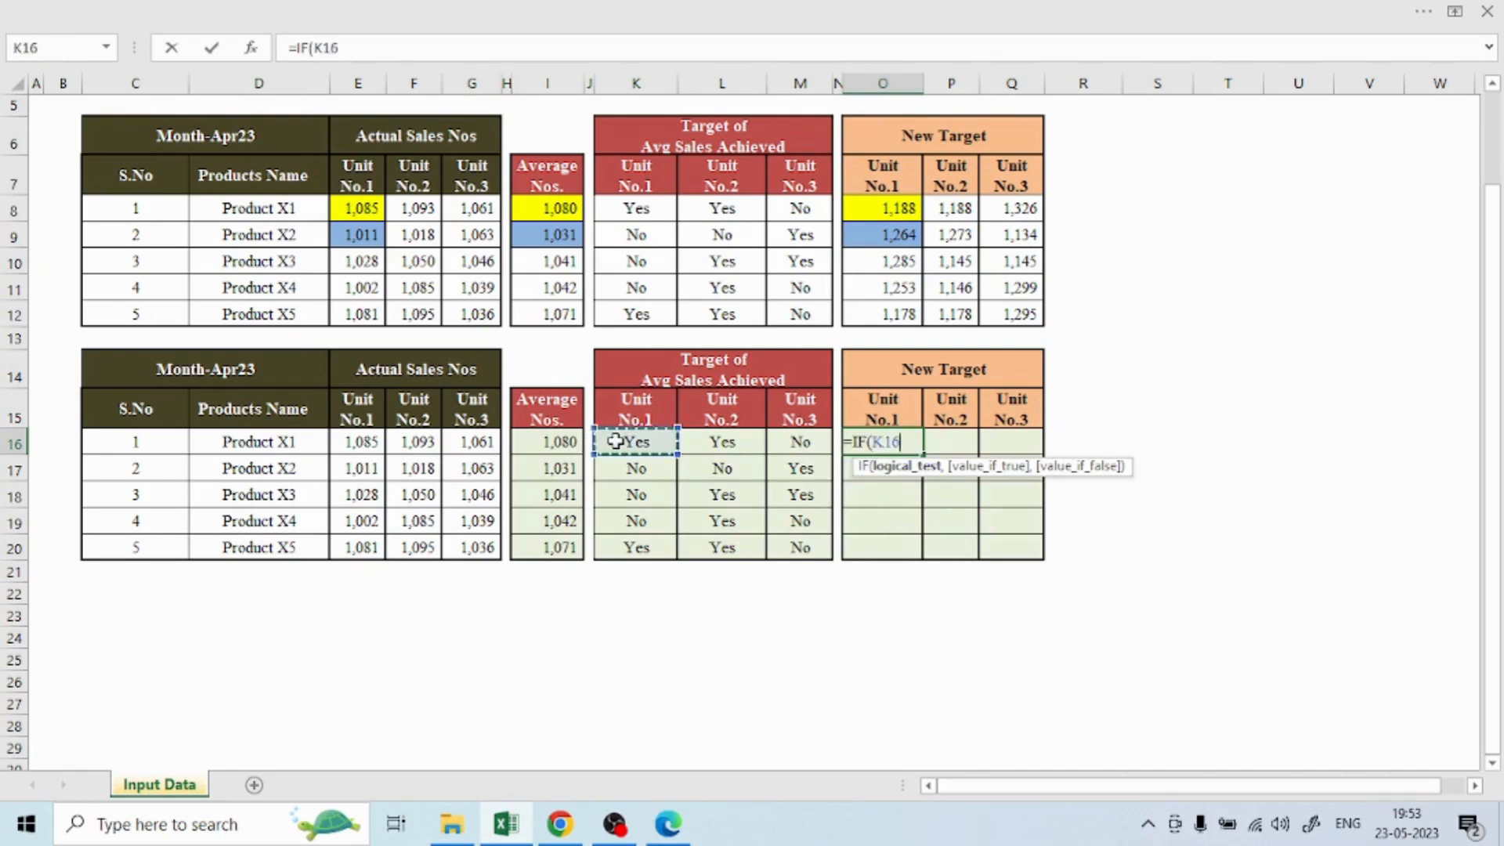
{"action": "type", "text": "=\"yes"}
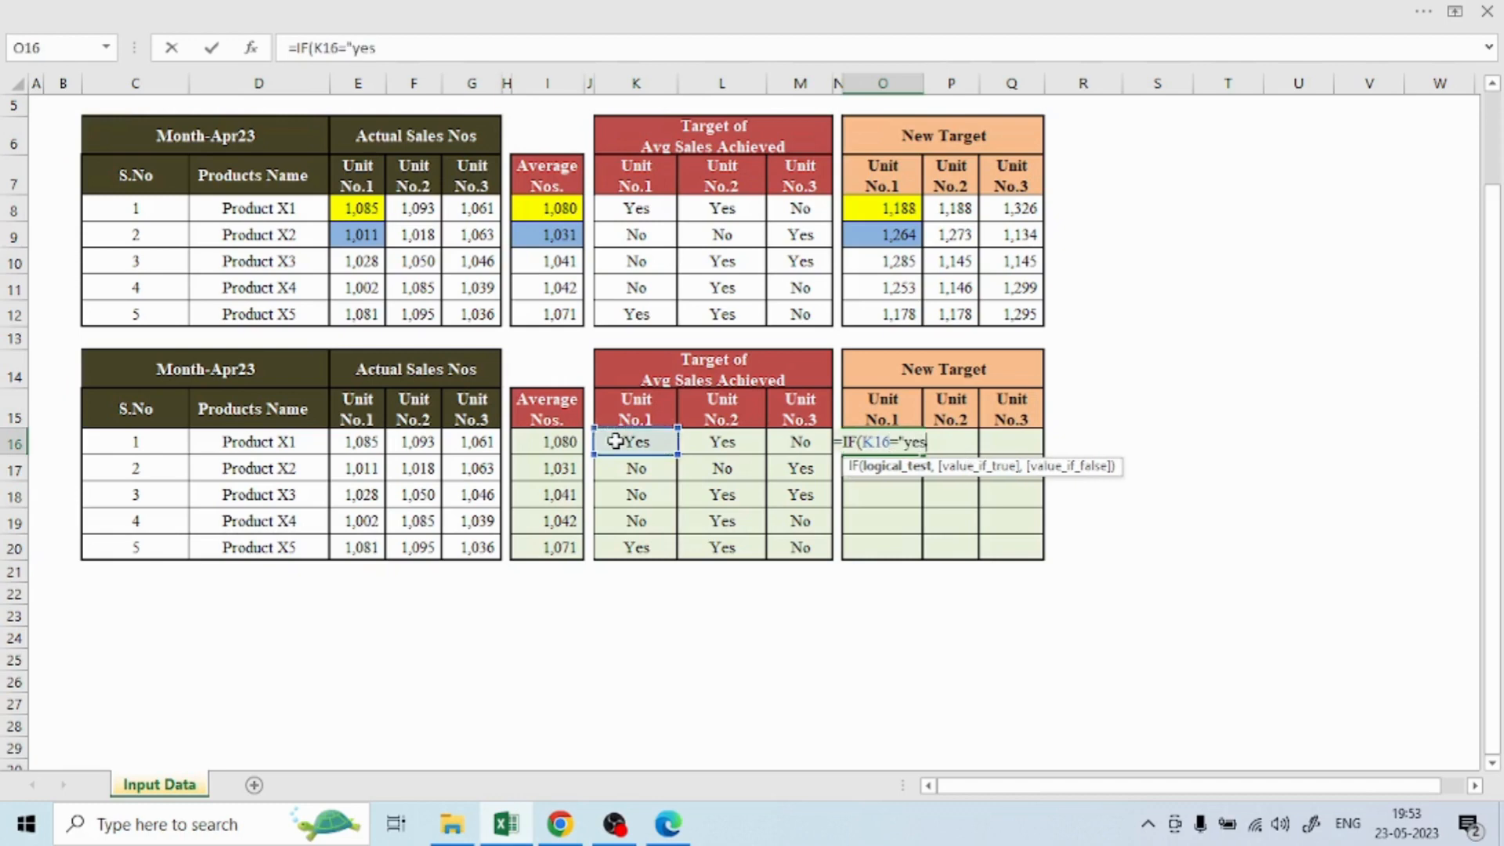
{"action": "type", "text": "\","}
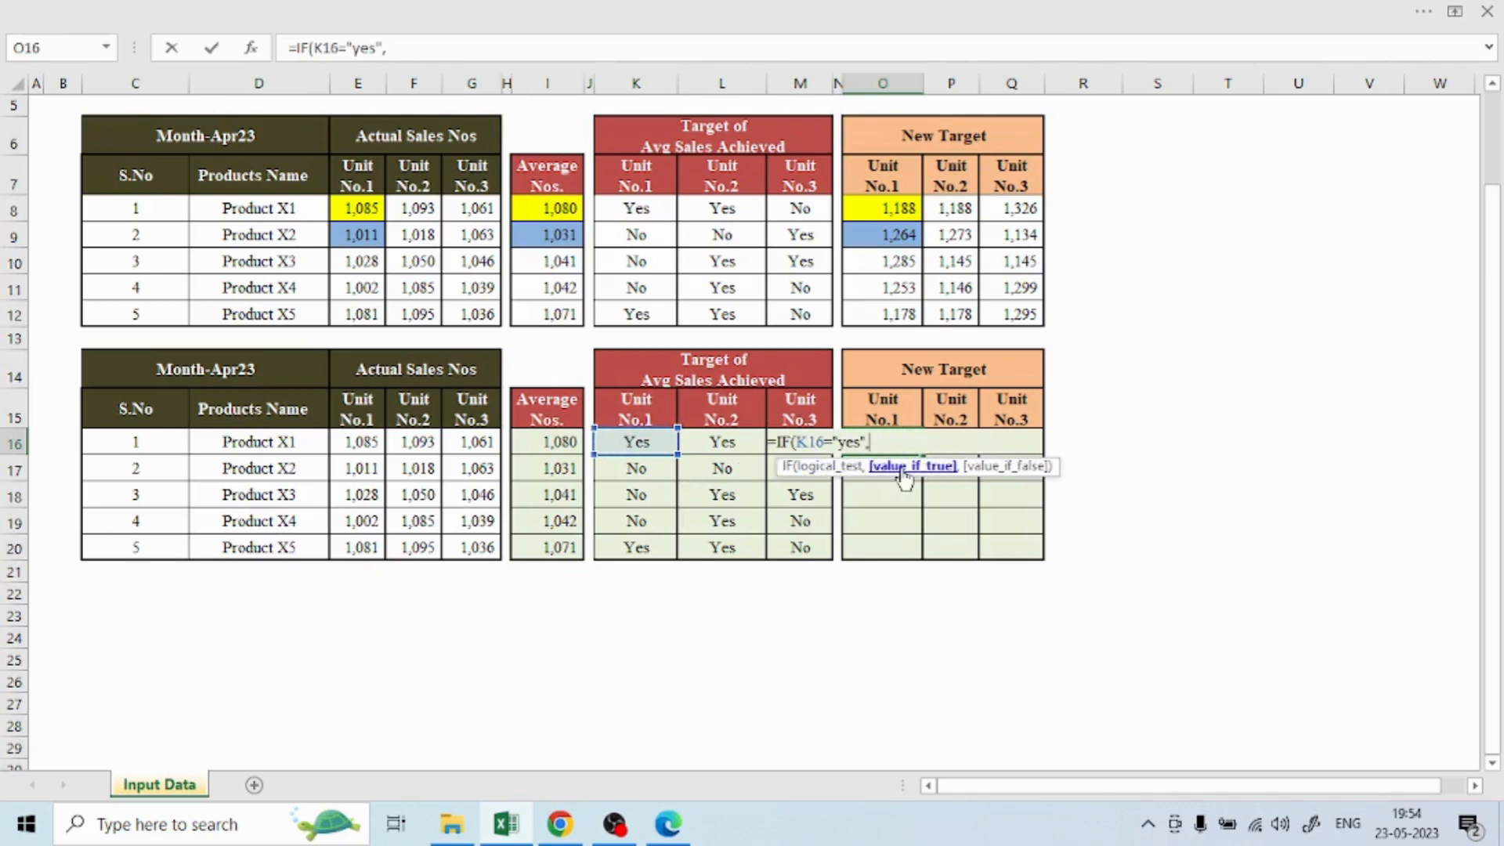
{"action": "left_click", "coordinate": [557, 444]}
{"action": "type", "text": "*"}
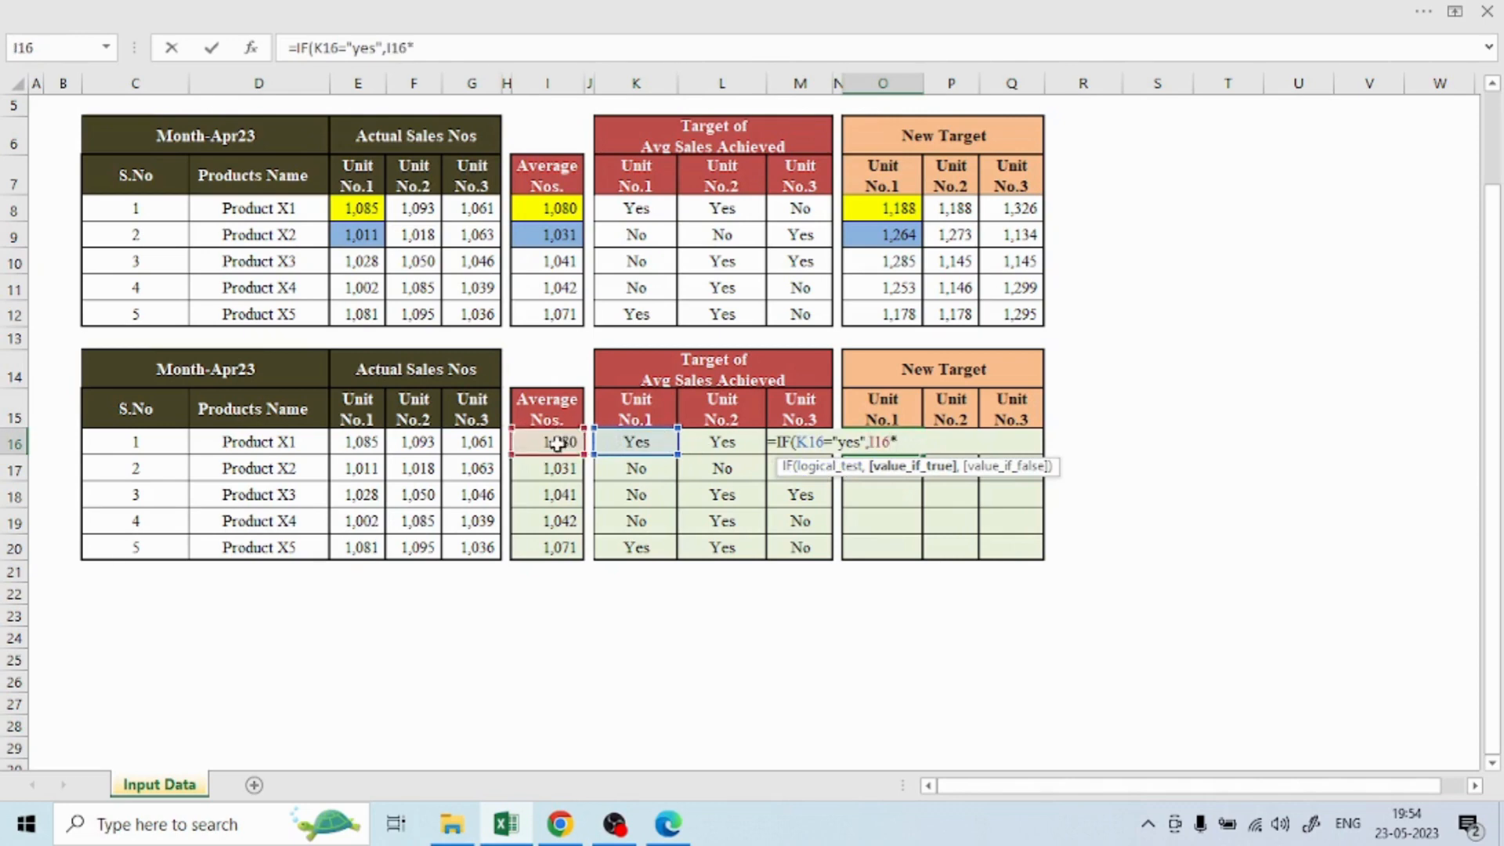
{"action": "type", "text": "110%"}
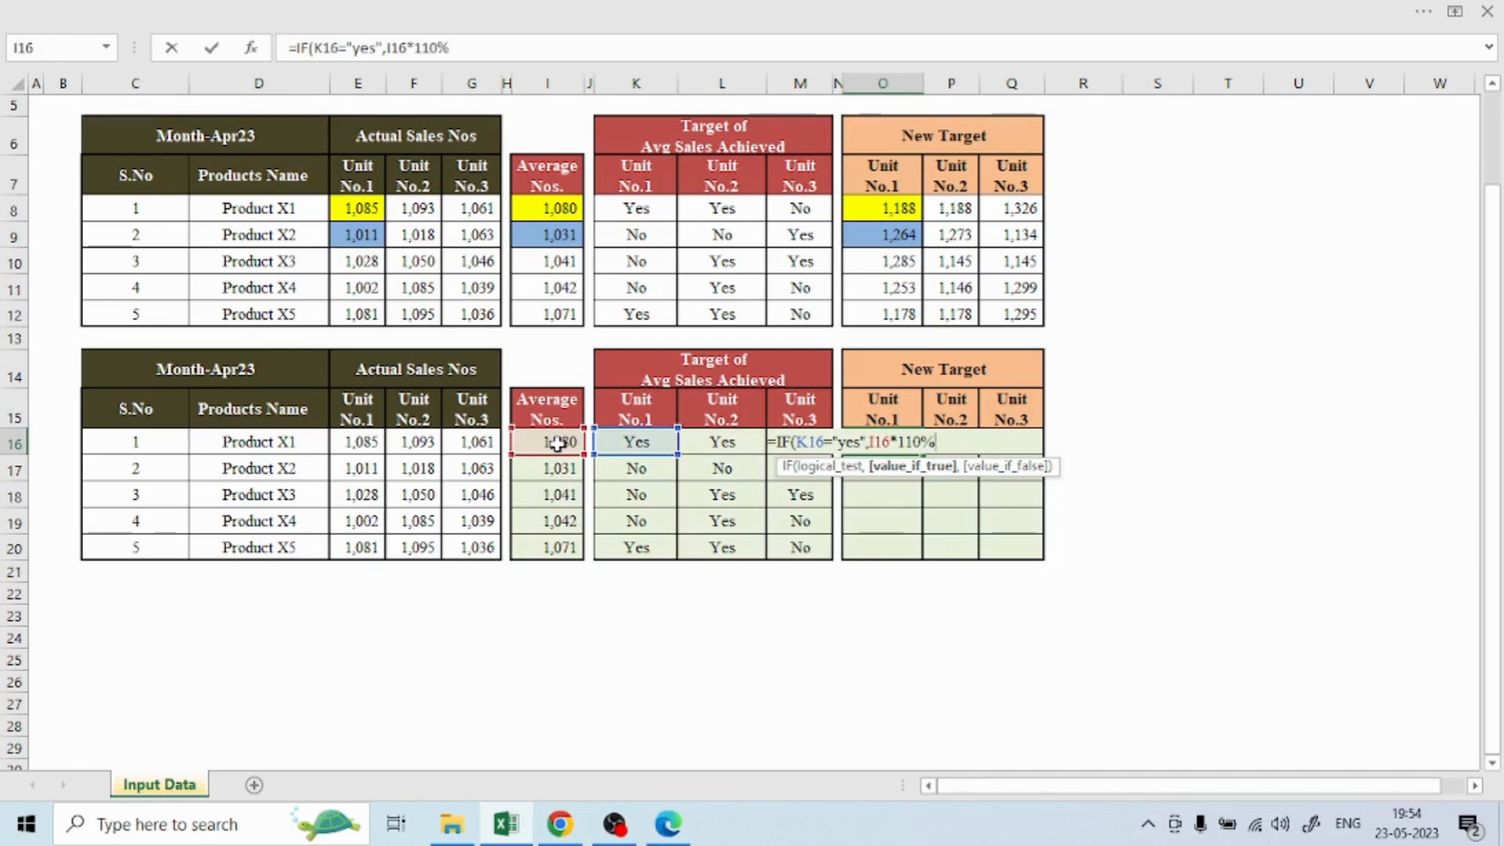
{"action": "type", "text": ","}
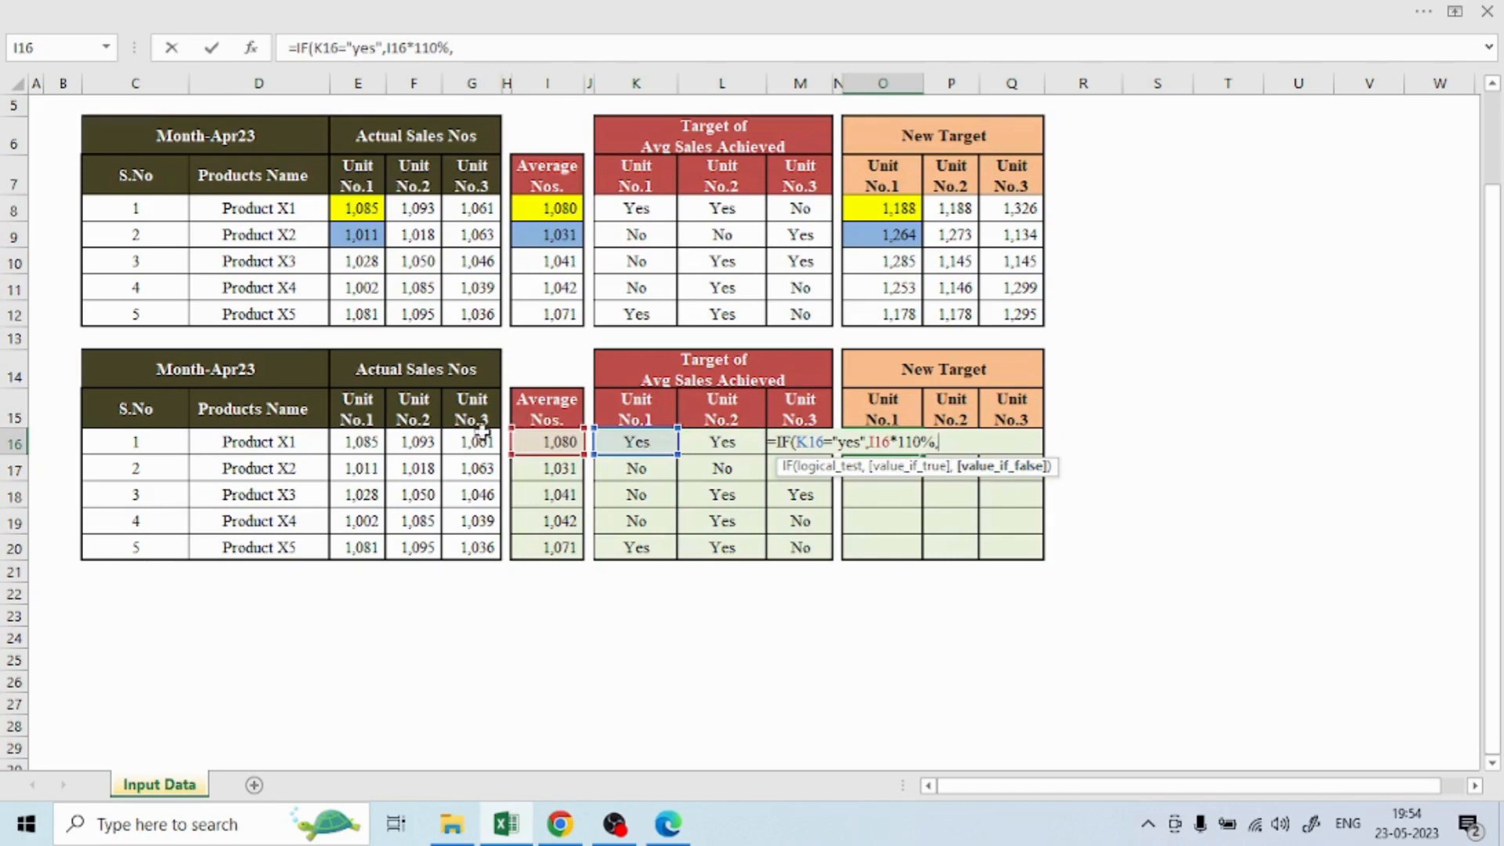
{"action": "left_click", "coordinate": [357, 443]}
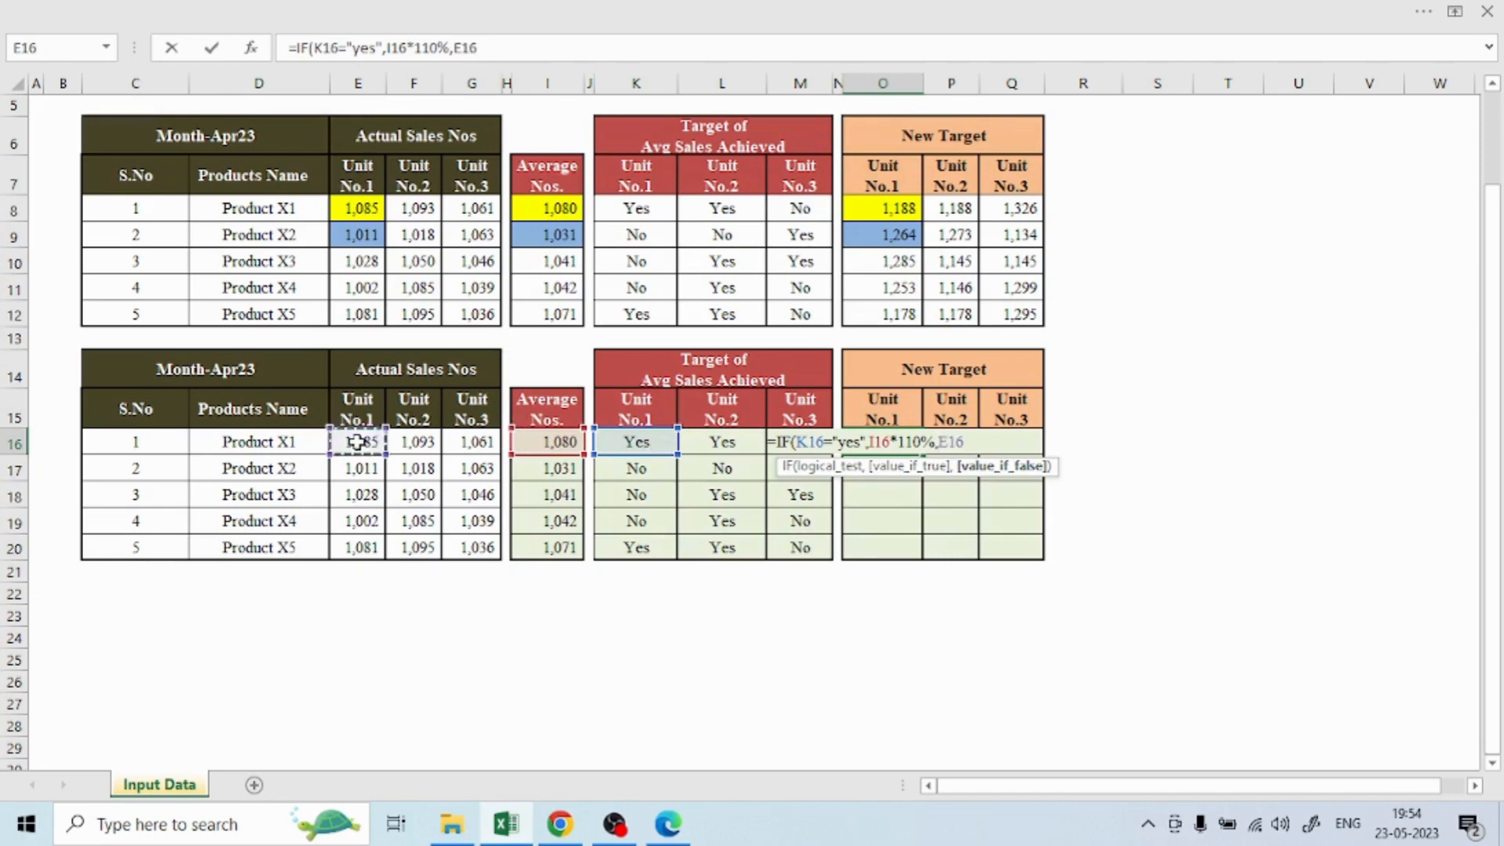
{"action": "type", "text": "*125%"}
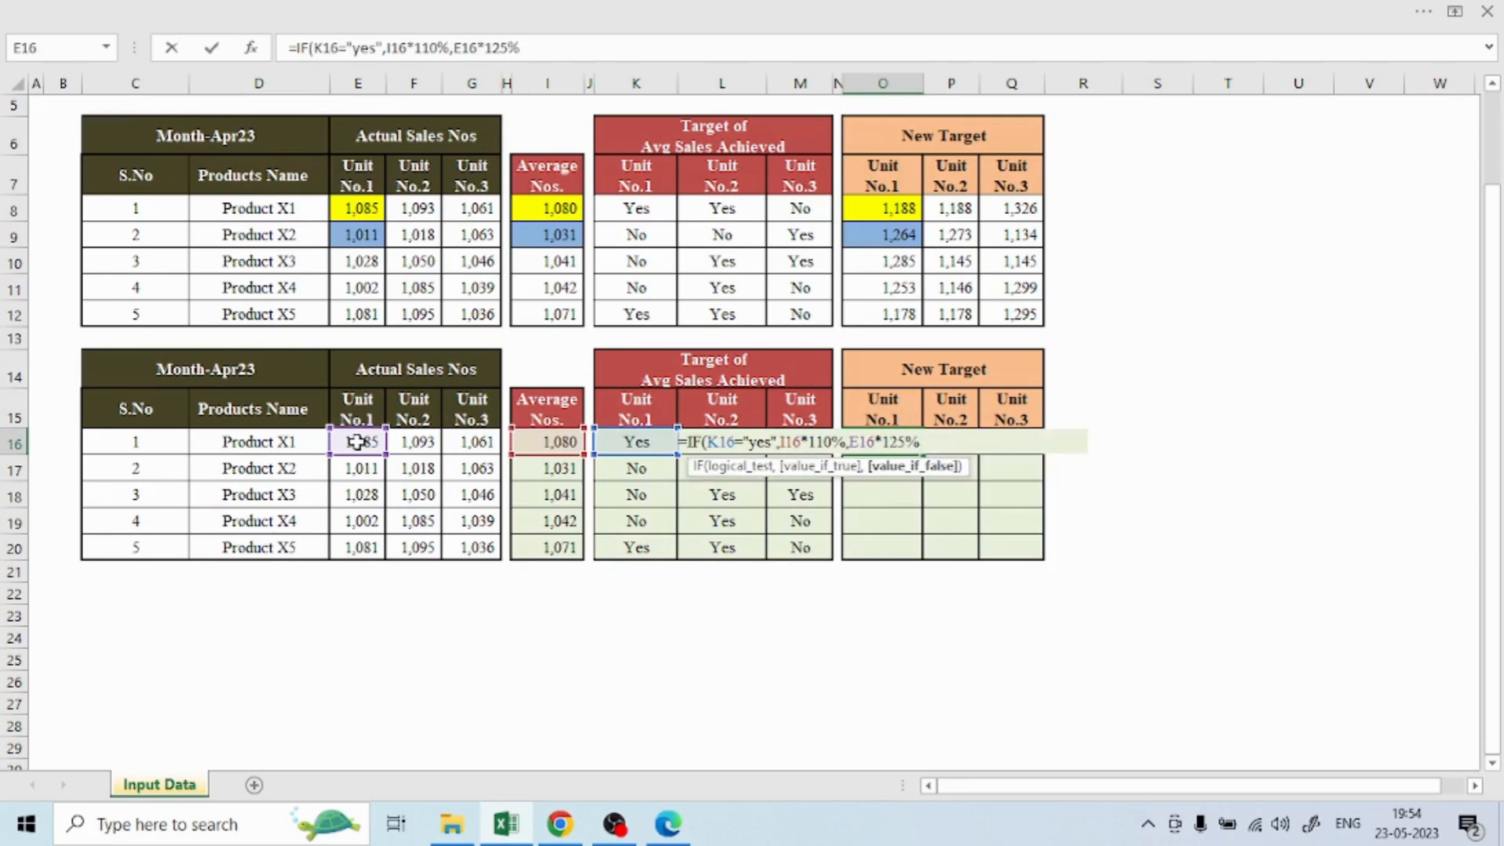
{"action": "type", "text": ")"}
{"action": "key", "text": "Return"}
Lock the column of the average reference in O16's formula, making it $I16
{"action": "key", "text": "Up"}
{"action": "key", "text": "F2"}
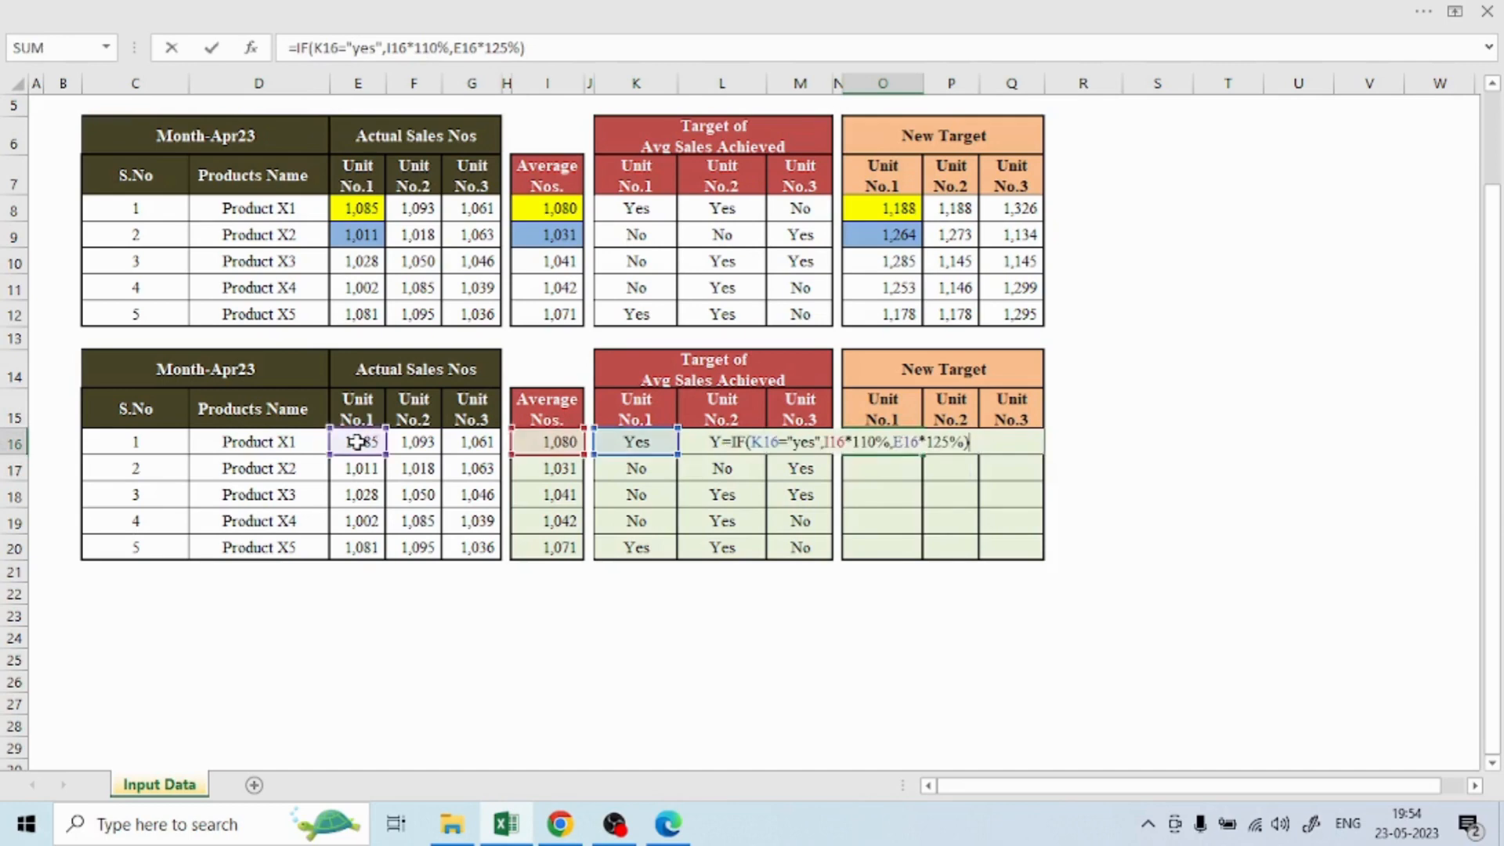
{"action": "key", "text": "Return"}
{"action": "key", "text": "Up"}
{"action": "key", "text": "F2"}
{"action": "key", "text": "Left"}
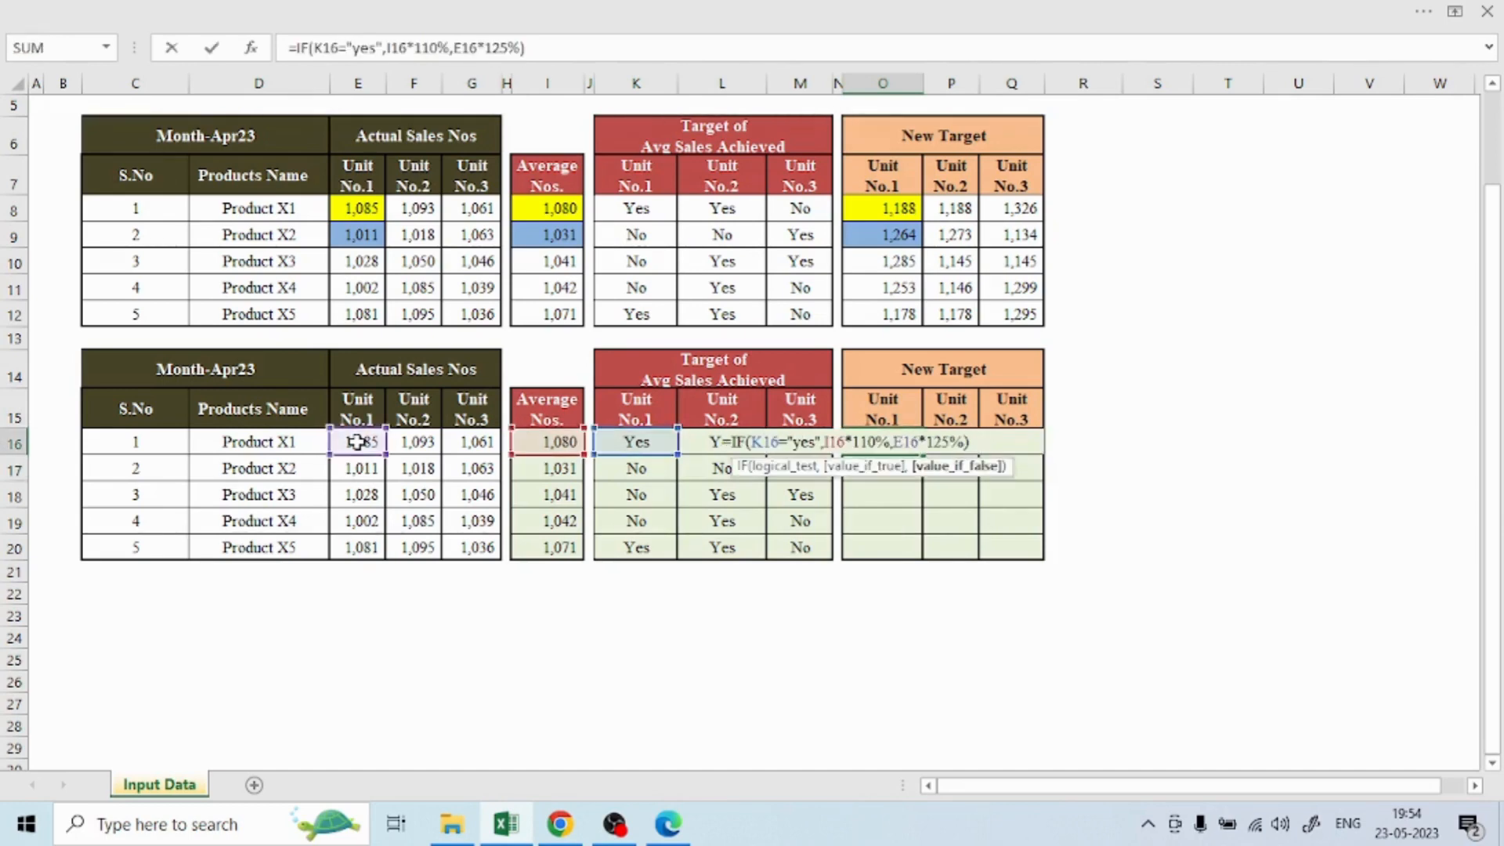
{"action": "key", "text": "Left"}
{"action": "key", "text": "Left"}
{"action": "key", "text": "Left"}
{"action": "key", "text": "Left"}
{"action": "key", "text": "Left"}
{"action": "key", "text": "Left"}
{"action": "key", "text": "Left"}
{"action": "key", "text": "Left"}
{"action": "key", "text": "Left"}
{"action": "key", "text": "Left"}
{"action": "key", "text": "Left"}
{"action": "key", "text": "Left"}
{"action": "key", "text": "Left"}
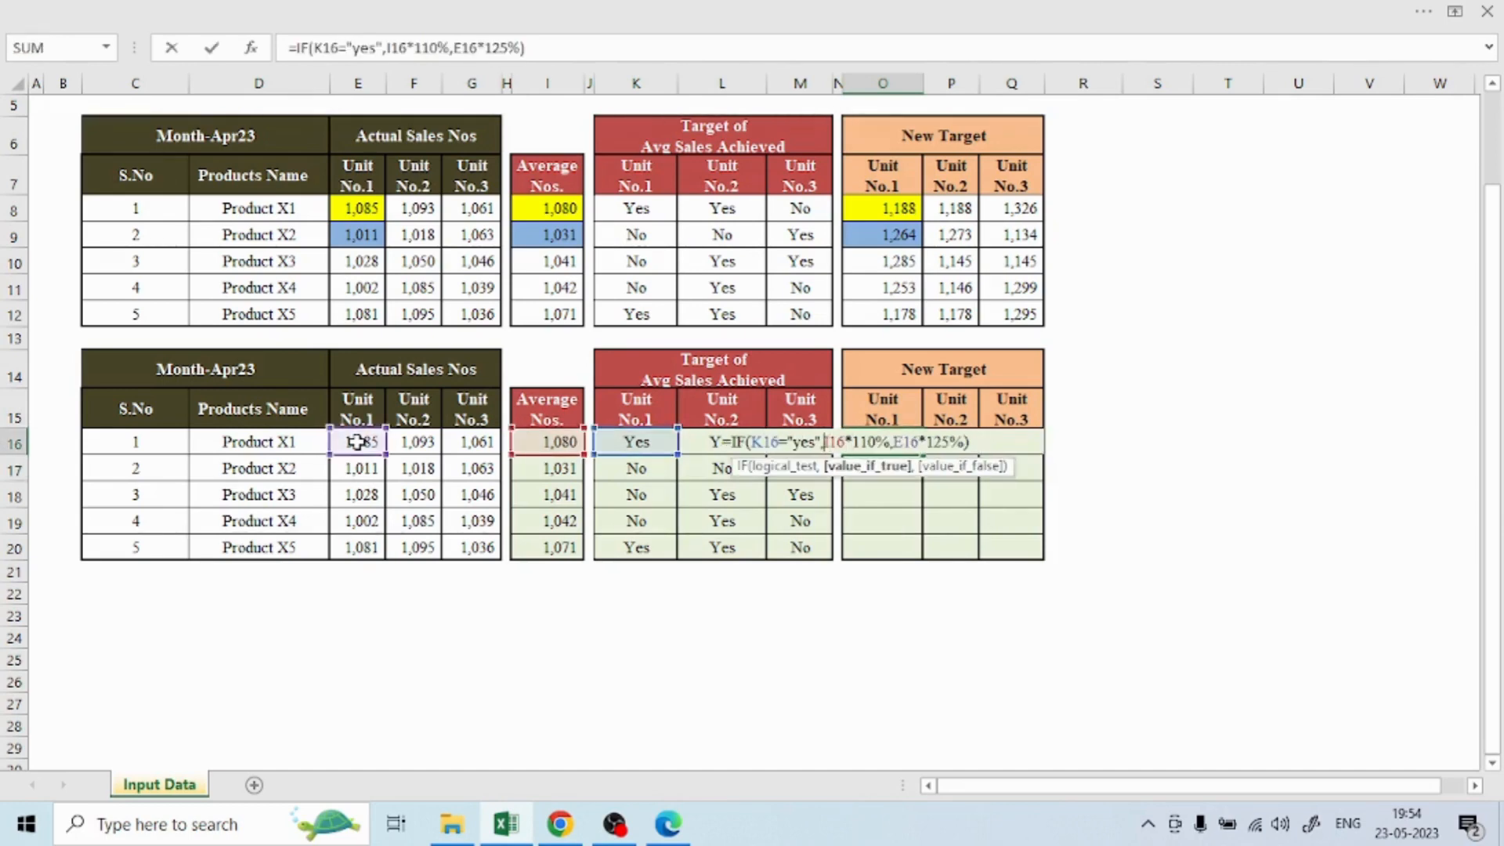
{"action": "type", "text": "$"}
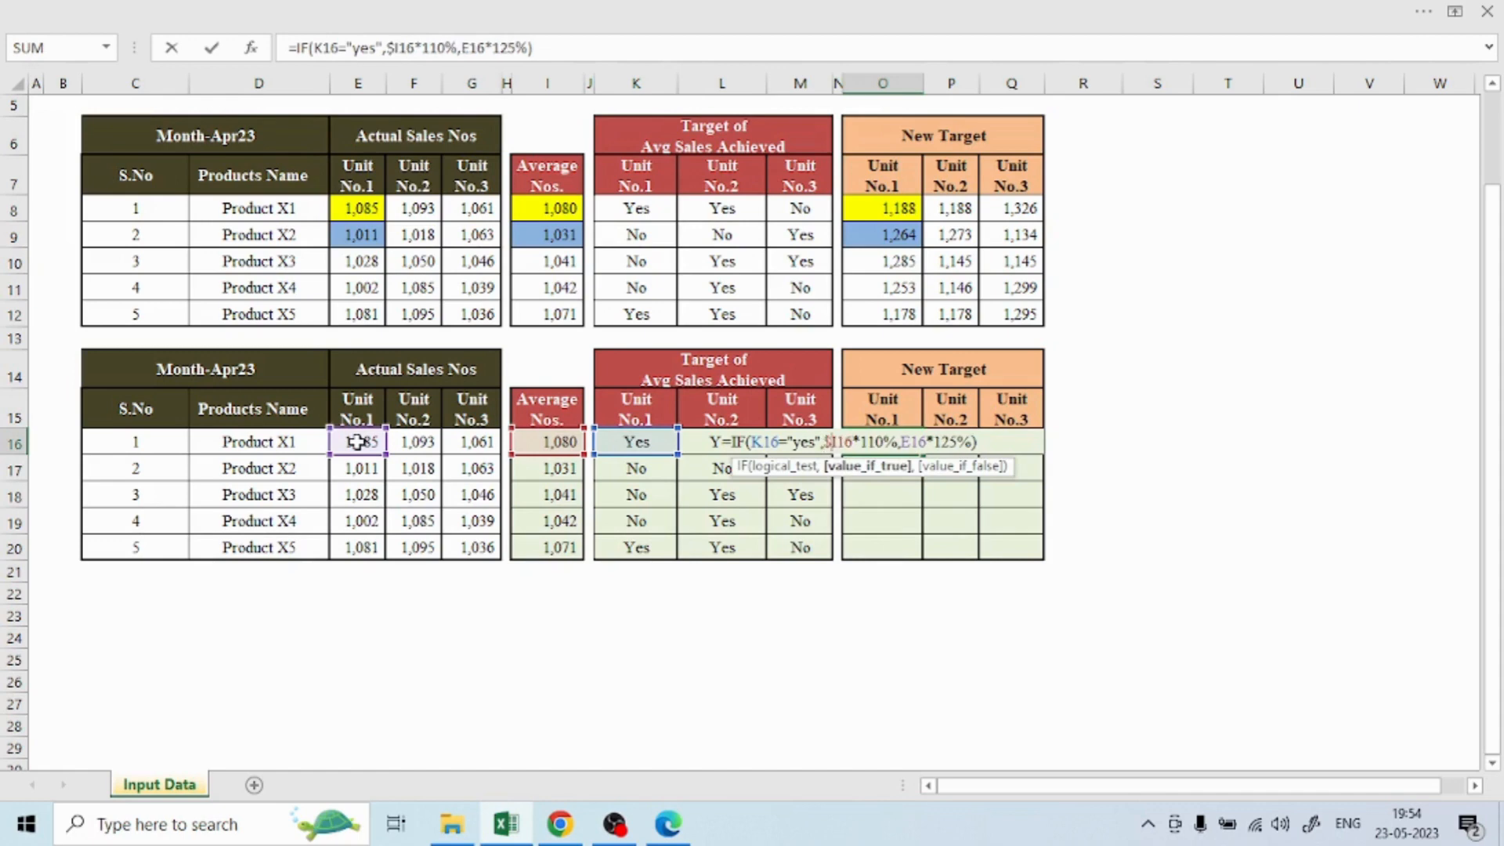
{"action": "key", "text": "Return"}
Copy O16 and paste only its formula across the New Target range O16:Q20
{"action": "key", "text": "Up"}
{"action": "key", "text": "ctrl+c"}
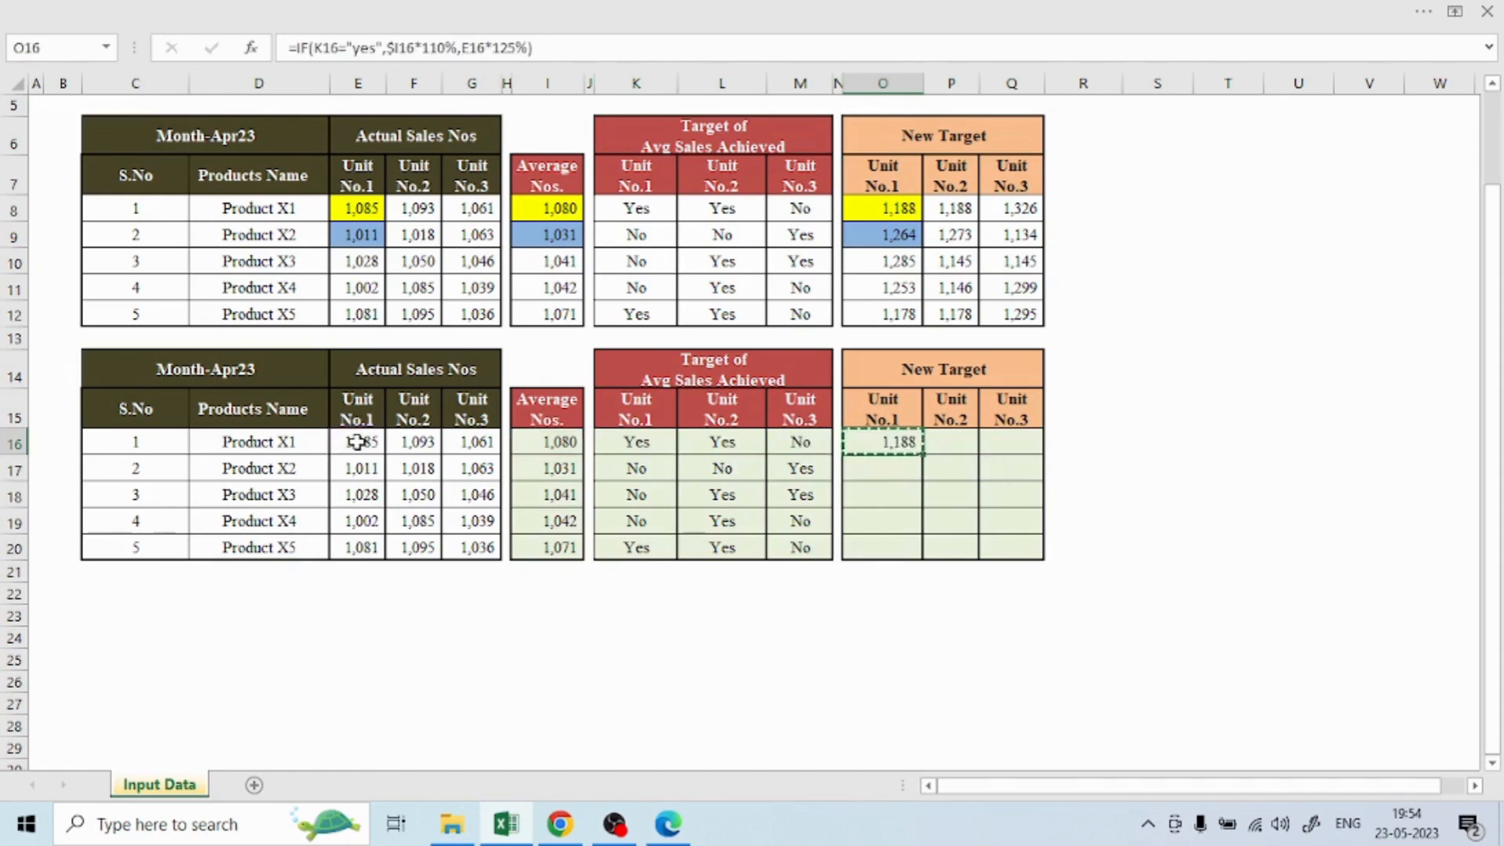
{"action": "key", "text": "shift+Right"}
{"action": "key", "text": "shift+Down"}
{"action": "key", "text": "shift+Right"}
{"action": "key", "text": "shift+Down"}
{"action": "key", "text": "shift+Down"}
{"action": "key", "text": "shift+Down"}
{"action": "key", "text": "alt+h"}
{"action": "key", "text": "v"}
{"action": "key", "text": "s"}
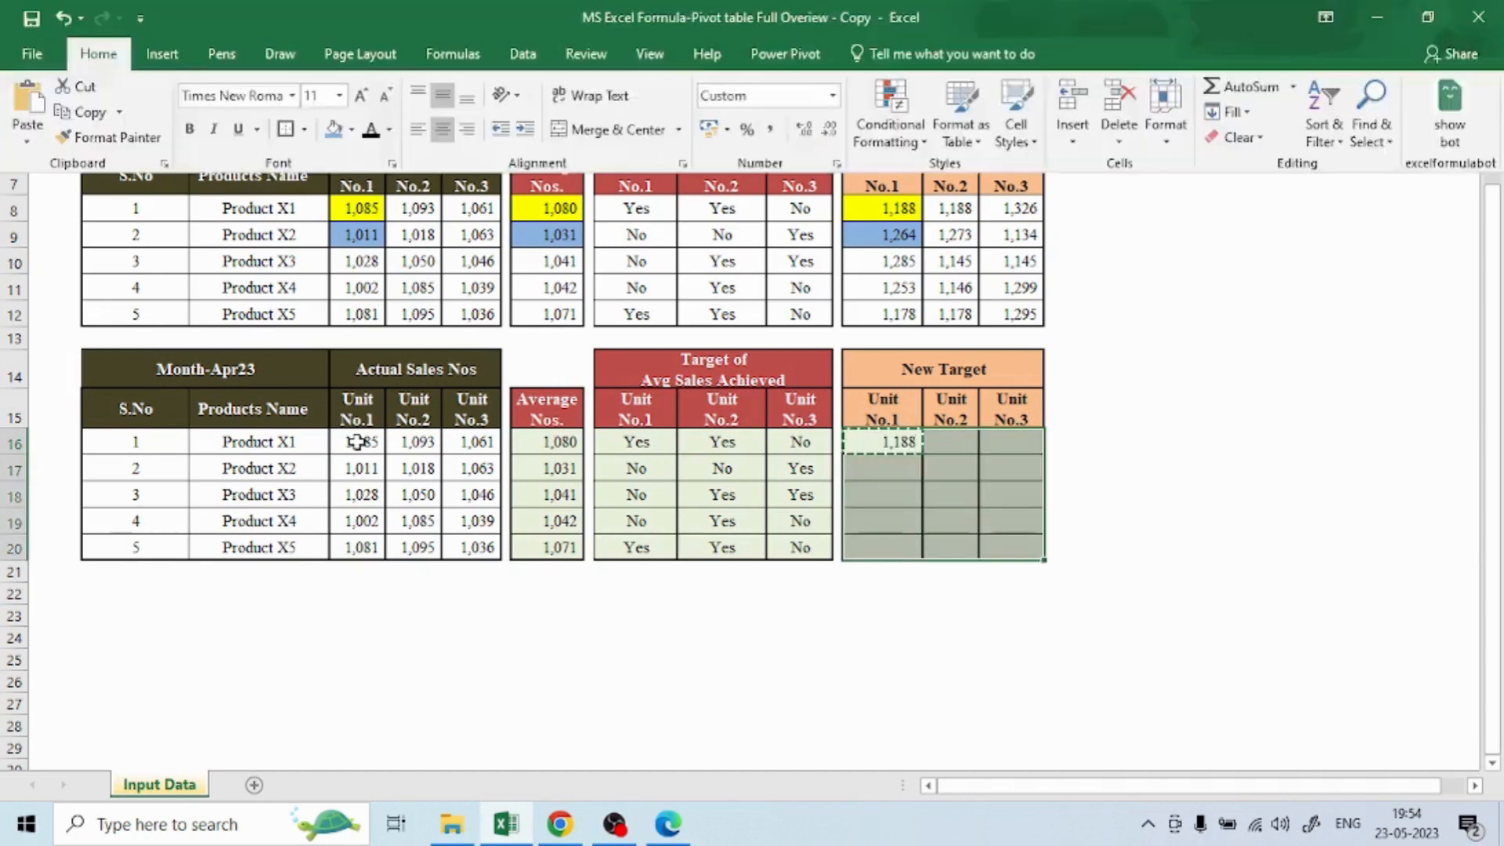
{"action": "key", "text": "f"}
{"action": "key", "text": "Return"}
{"action": "key", "text": "Down"}
{"action": "key", "text": "Up"}
{"action": "key", "text": "Escape"}
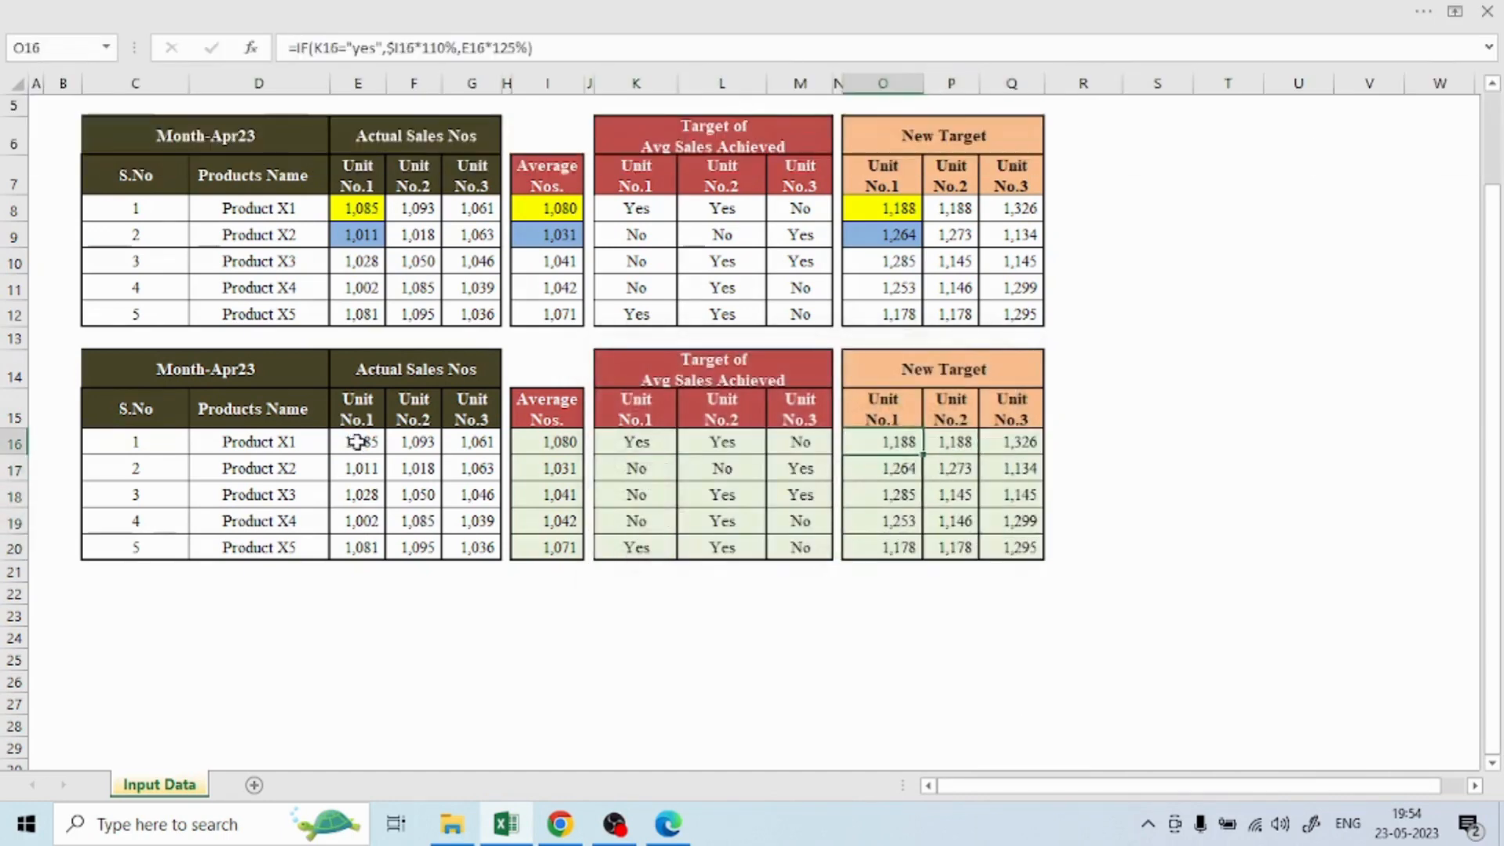
Inspect the cell references of the new target formulas in O16, P16 and P18
{"action": "key", "text": "F2"}
{"action": "key", "text": "Escape"}
{"action": "key", "text": "Right"}
{"action": "key", "text": "F2"}
{"action": "key", "text": "Escape"}
{"action": "key", "text": "Down"}
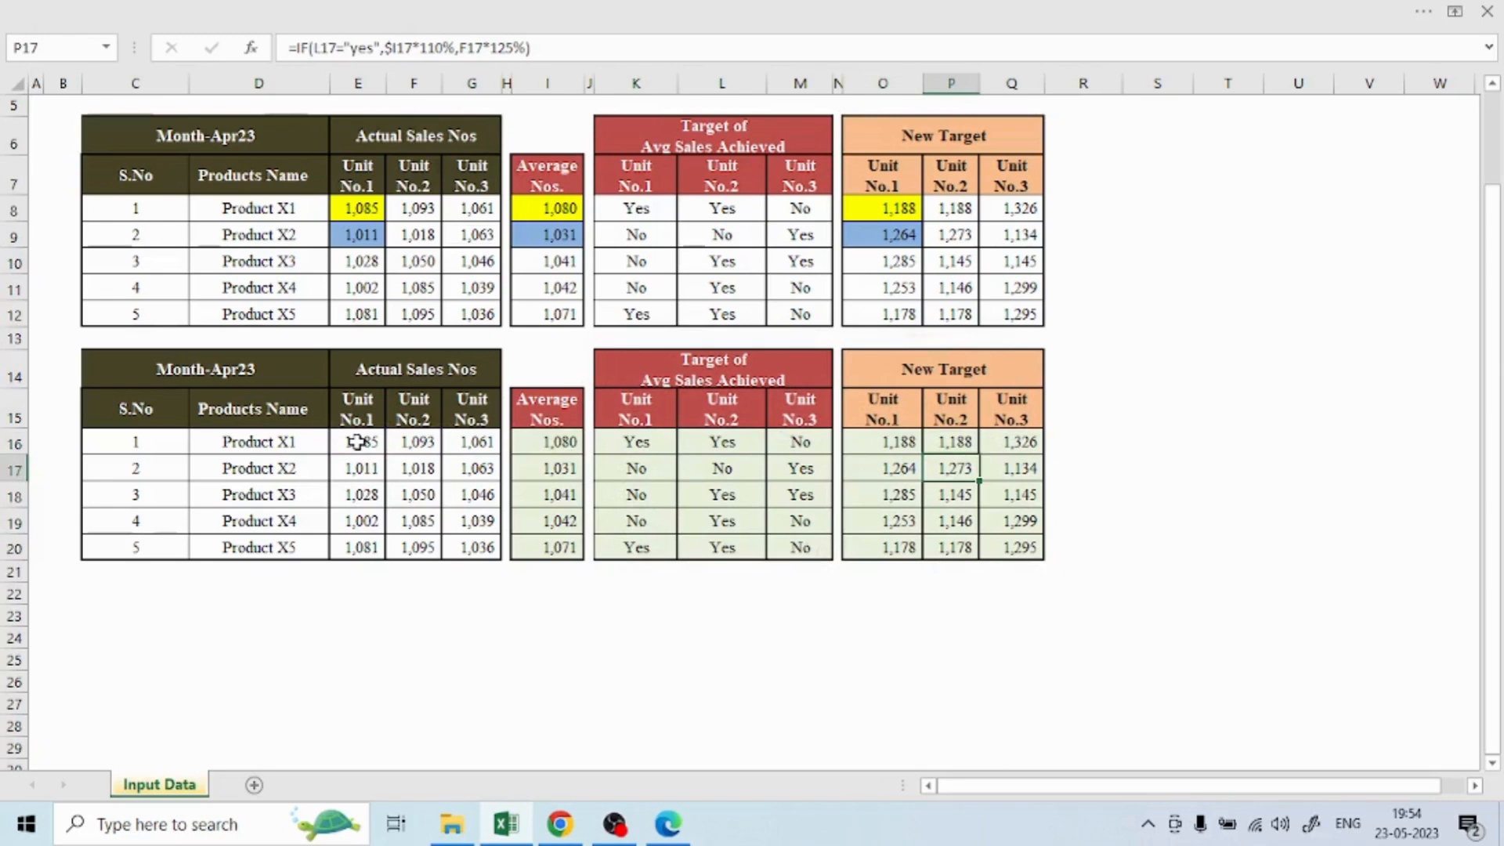
{"action": "key", "text": "Down"}
{"action": "key", "text": "Left"}
{"action": "key", "text": "Right"}
{"action": "key", "text": "F2"}
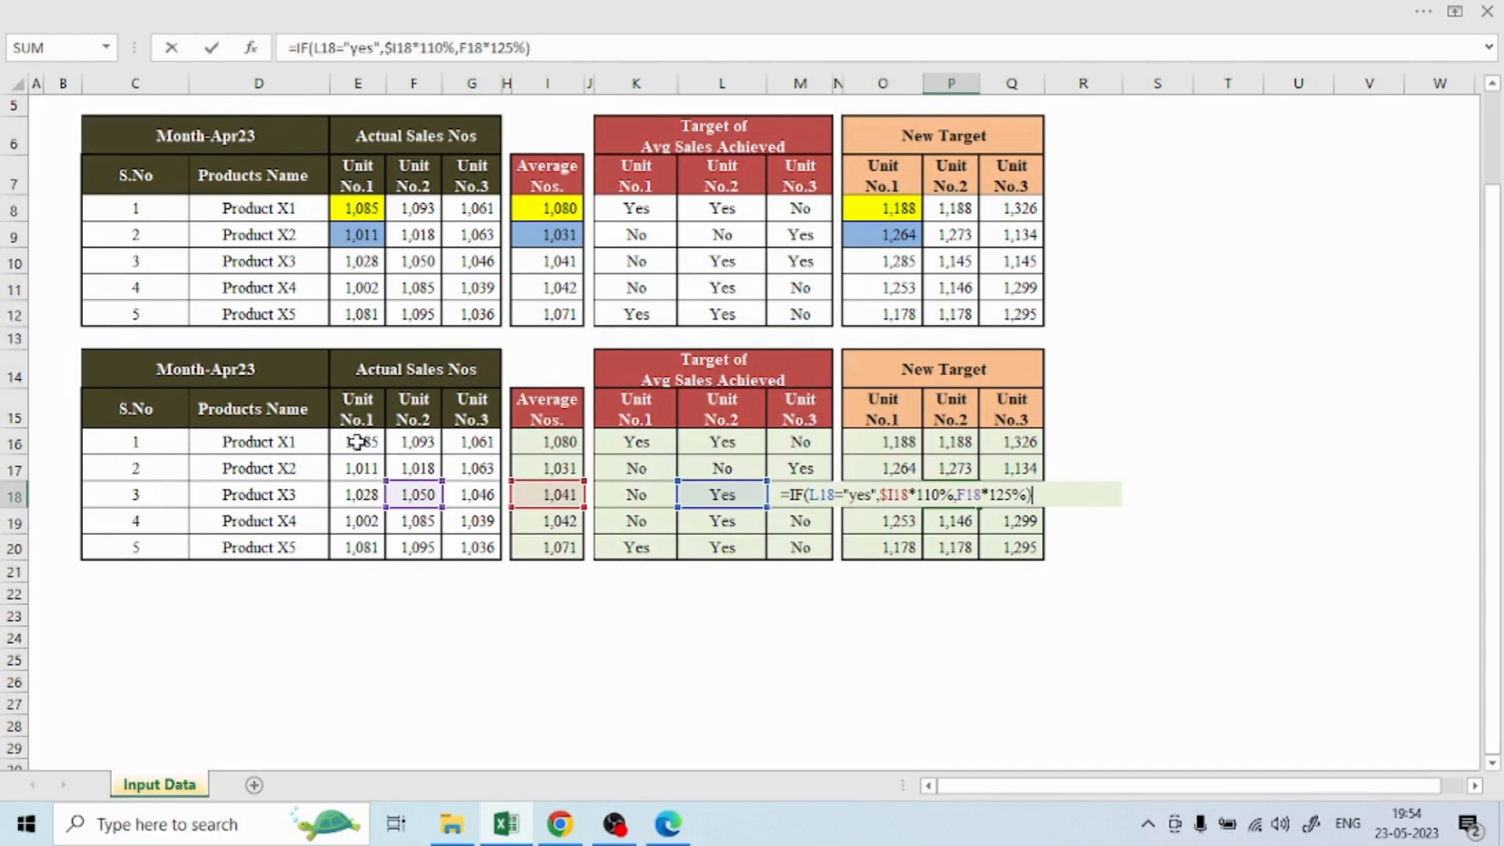
{"action": "key", "text": "ctrl+Return"}
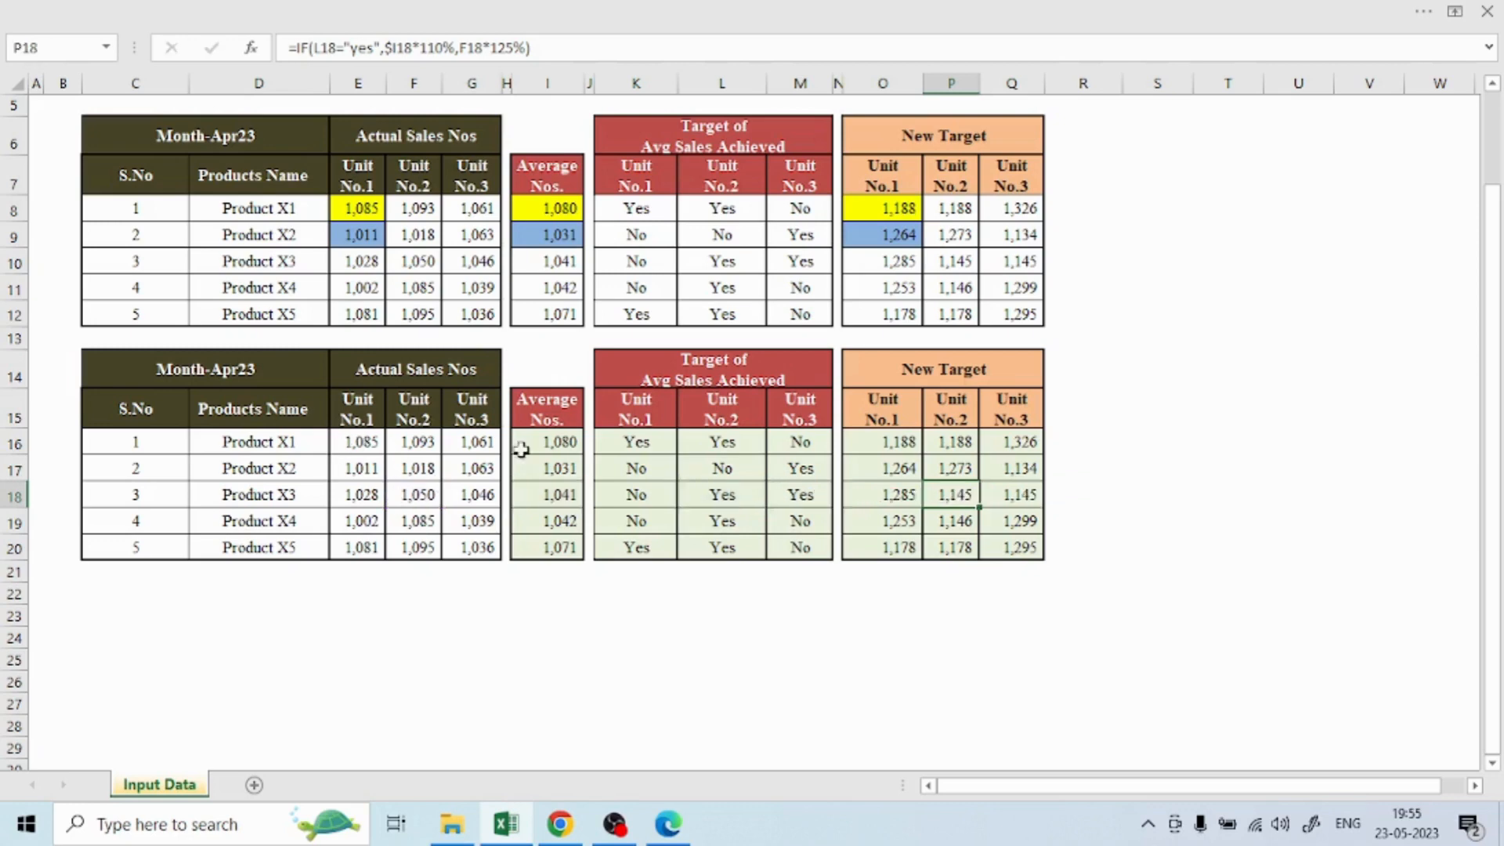
Highlight Product X3's Unit No.2 sales, flag and new target cells (F18, L18 and P18) with a yellow fill
{"action": "left_click", "coordinate": [723, 489]}
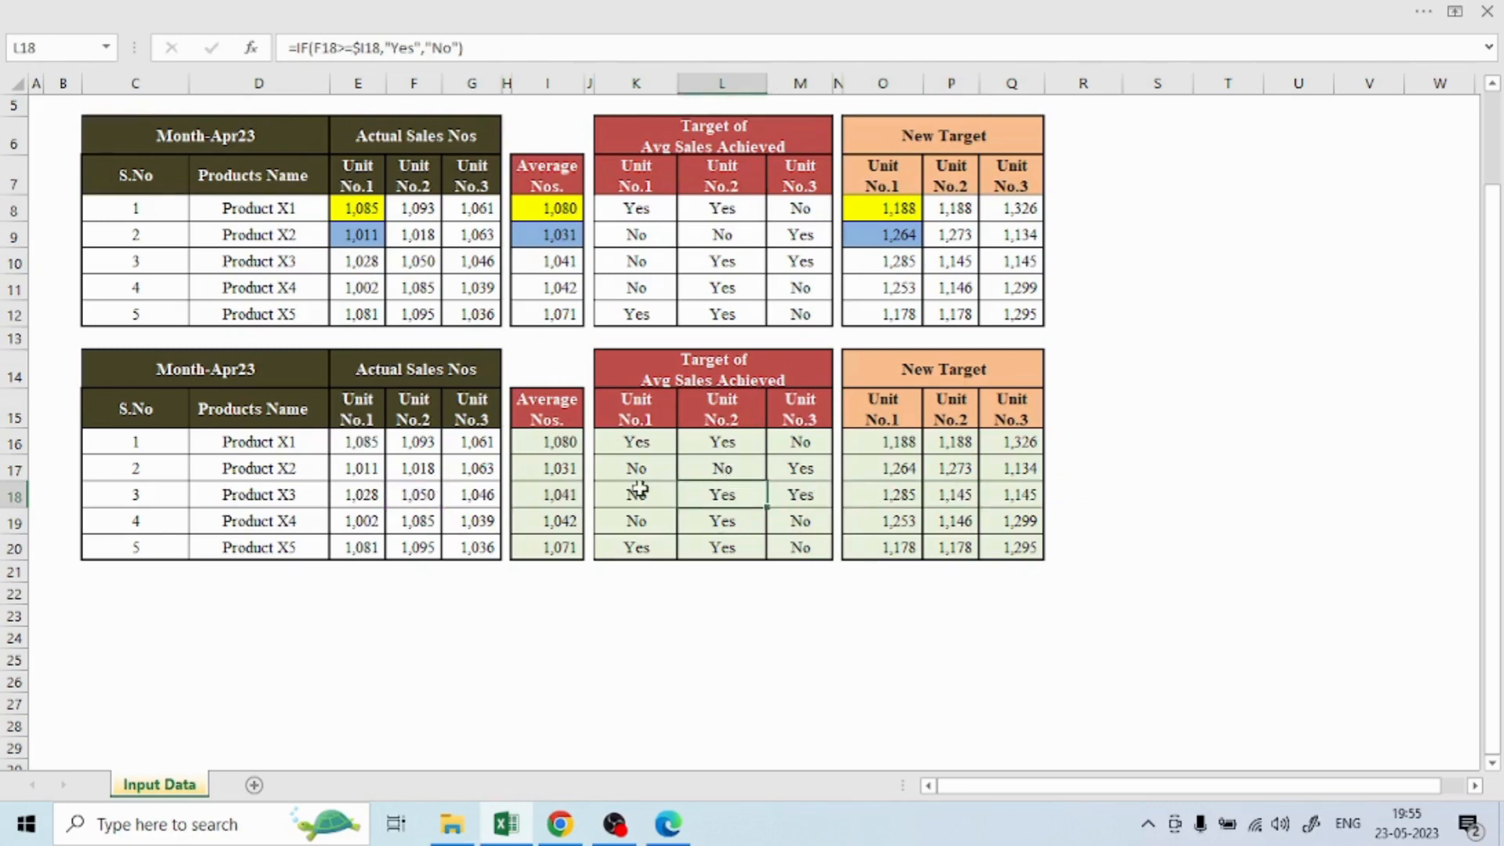
{"action": "left_click", "coordinate": [437, 494], "text": "ctrl"}
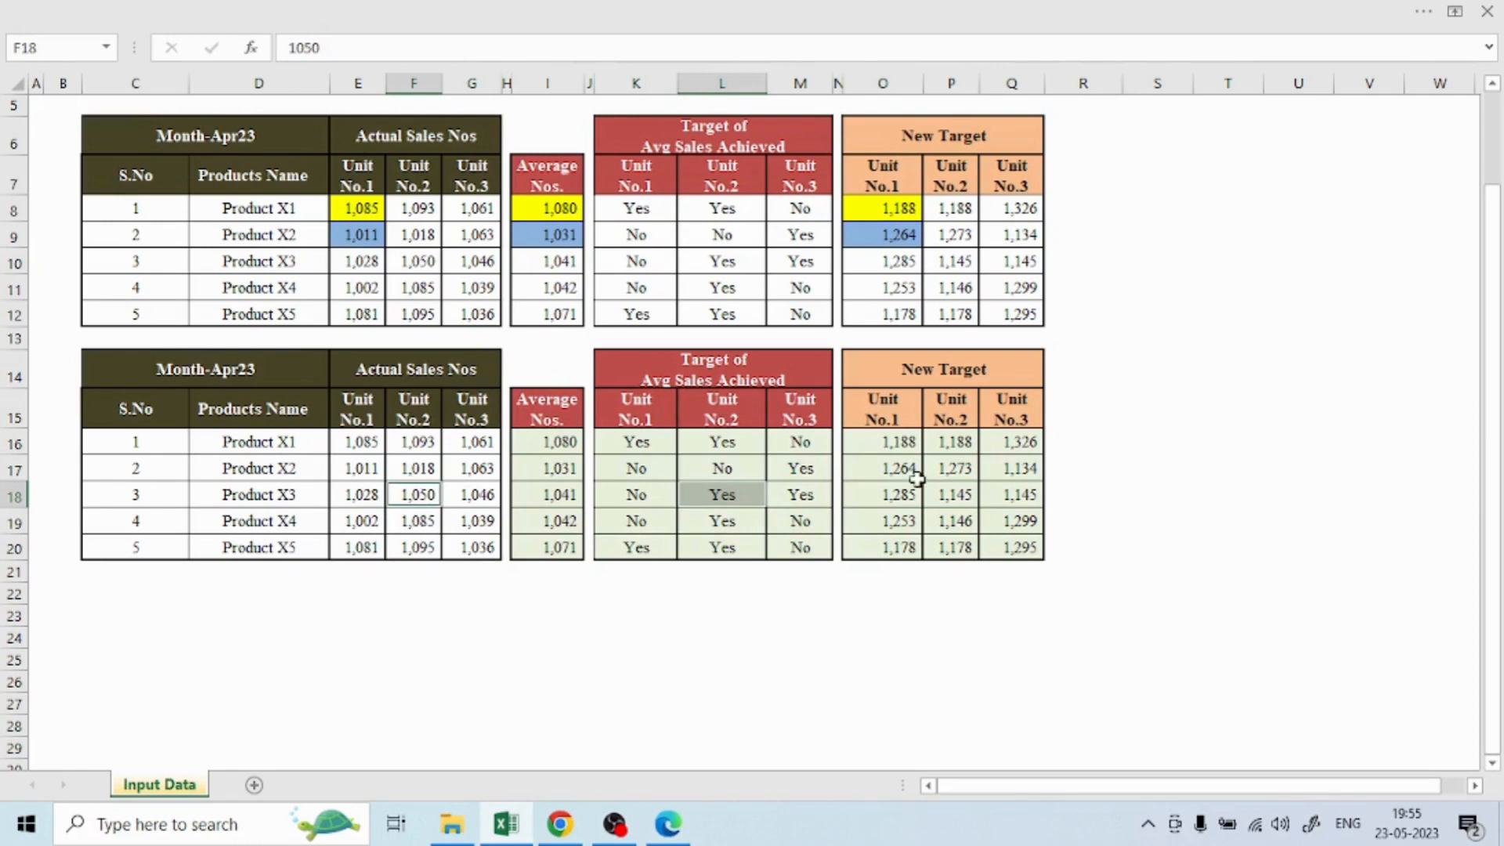
{"action": "left_click", "coordinate": [939, 490], "text": "ctrl"}
{"action": "left_click", "coordinate": [439, 12]}
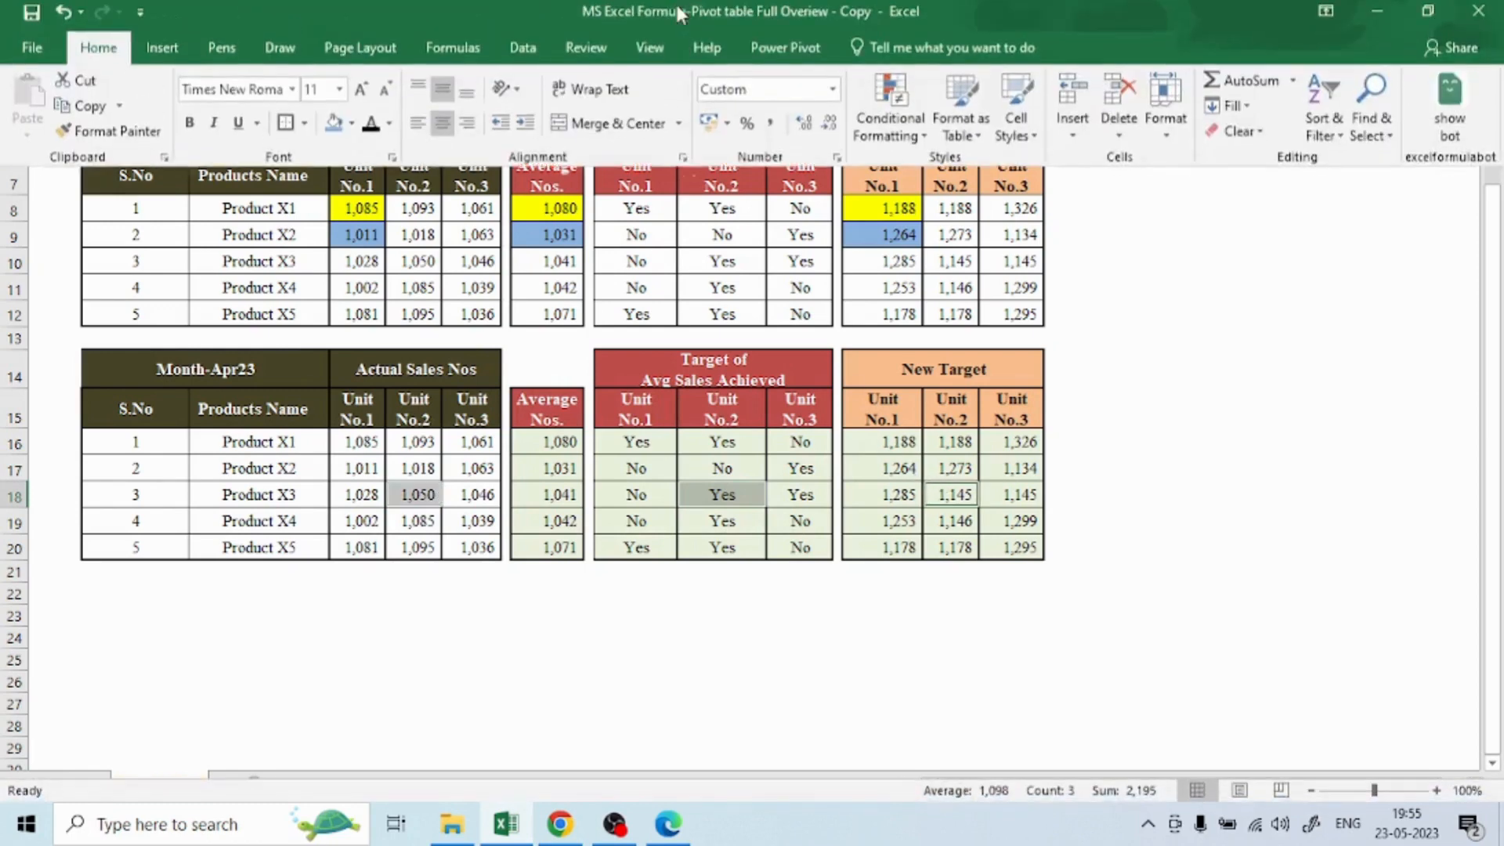
{"action": "left_click", "coordinate": [352, 131]}
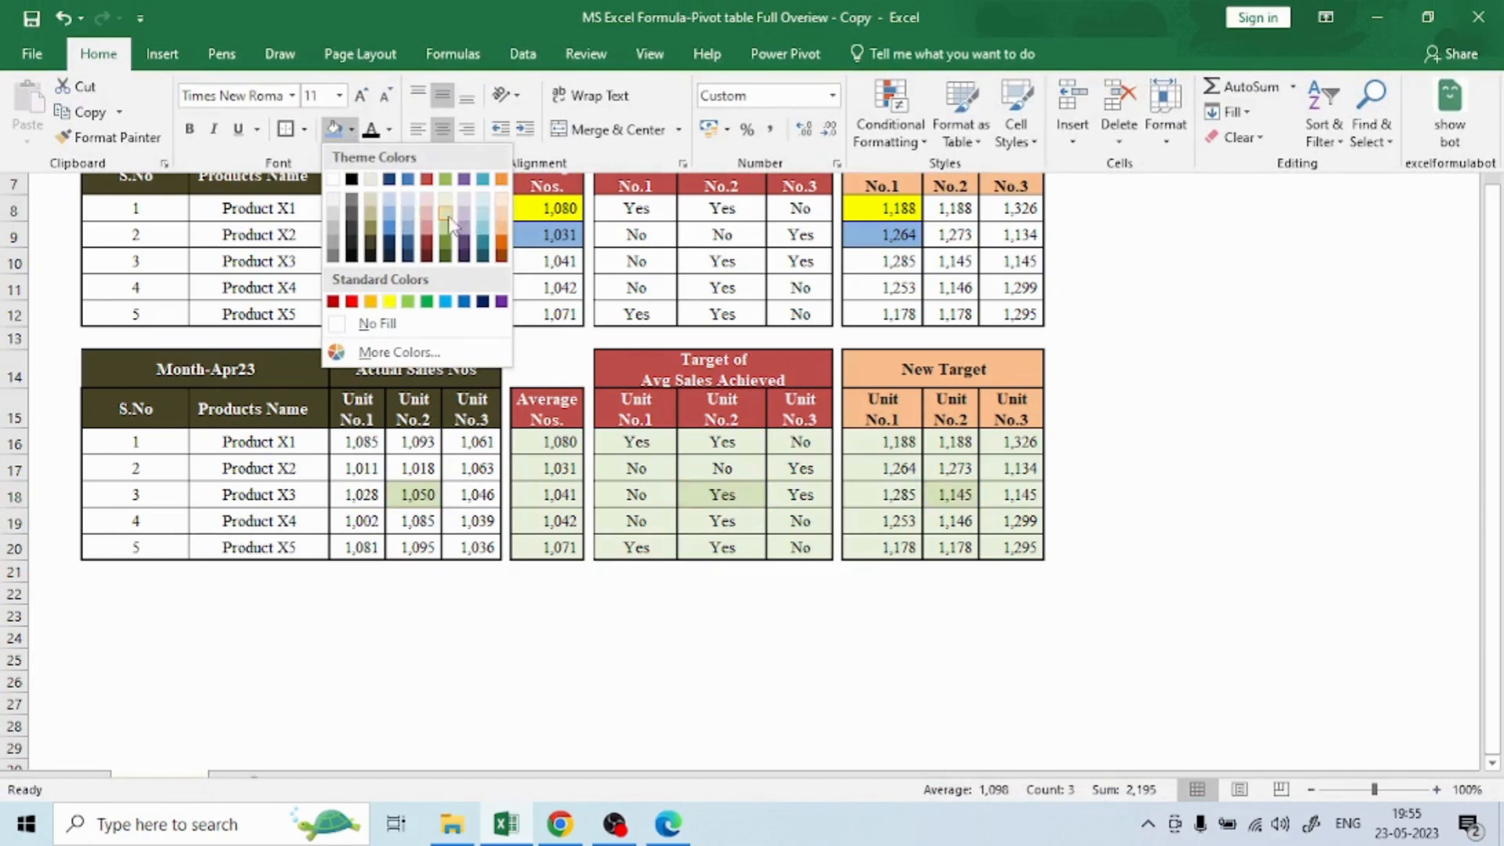
{"action": "left_click", "coordinate": [390, 304]}
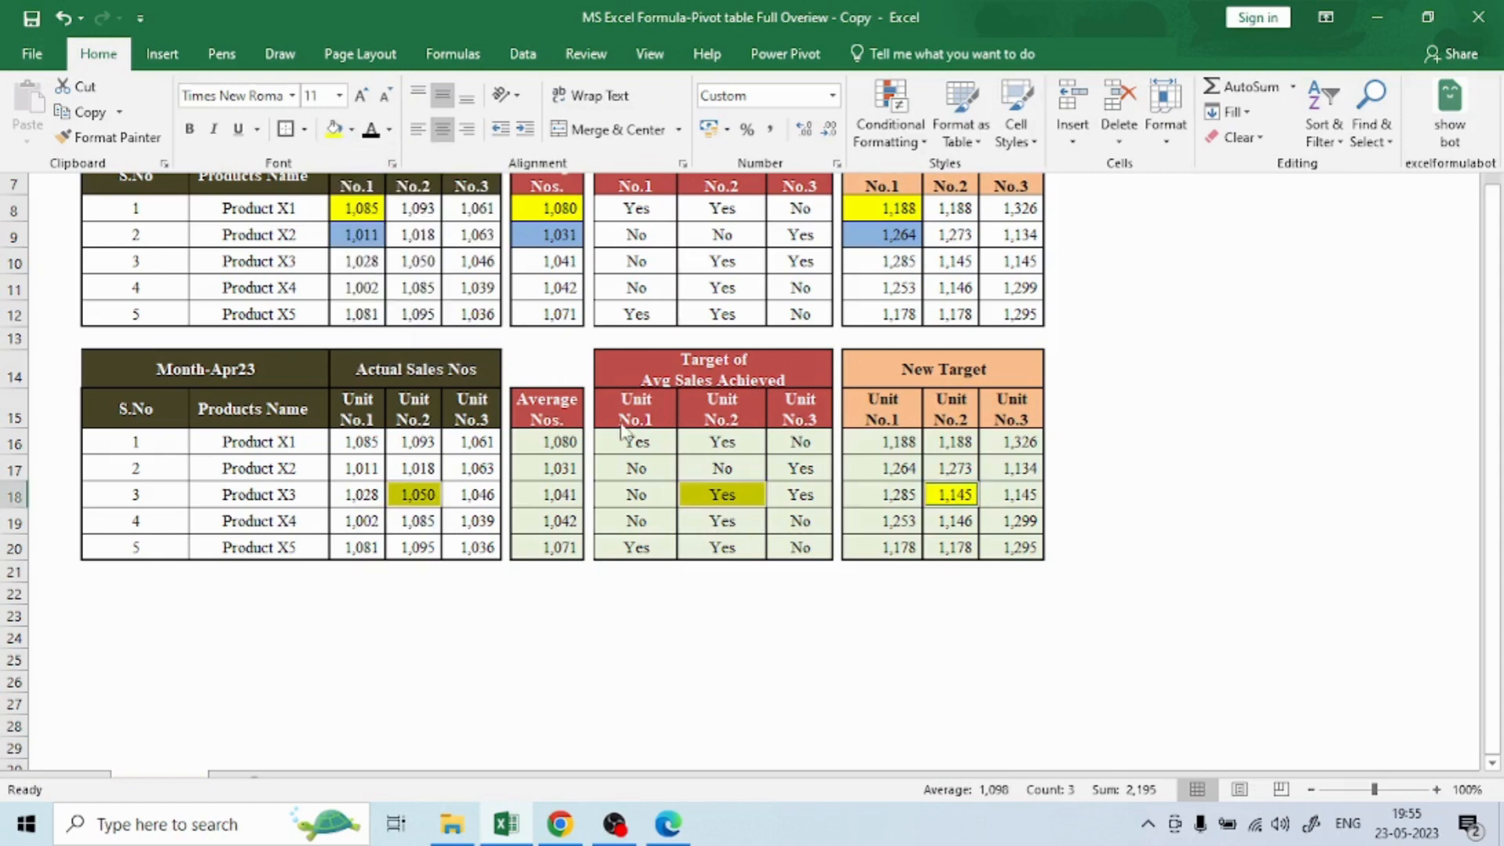
Review the references used by the new target formula in the highlighted cell P18
{"action": "left_click", "coordinate": [954, 497]}
{"action": "left_click", "coordinate": [1042, 494]}
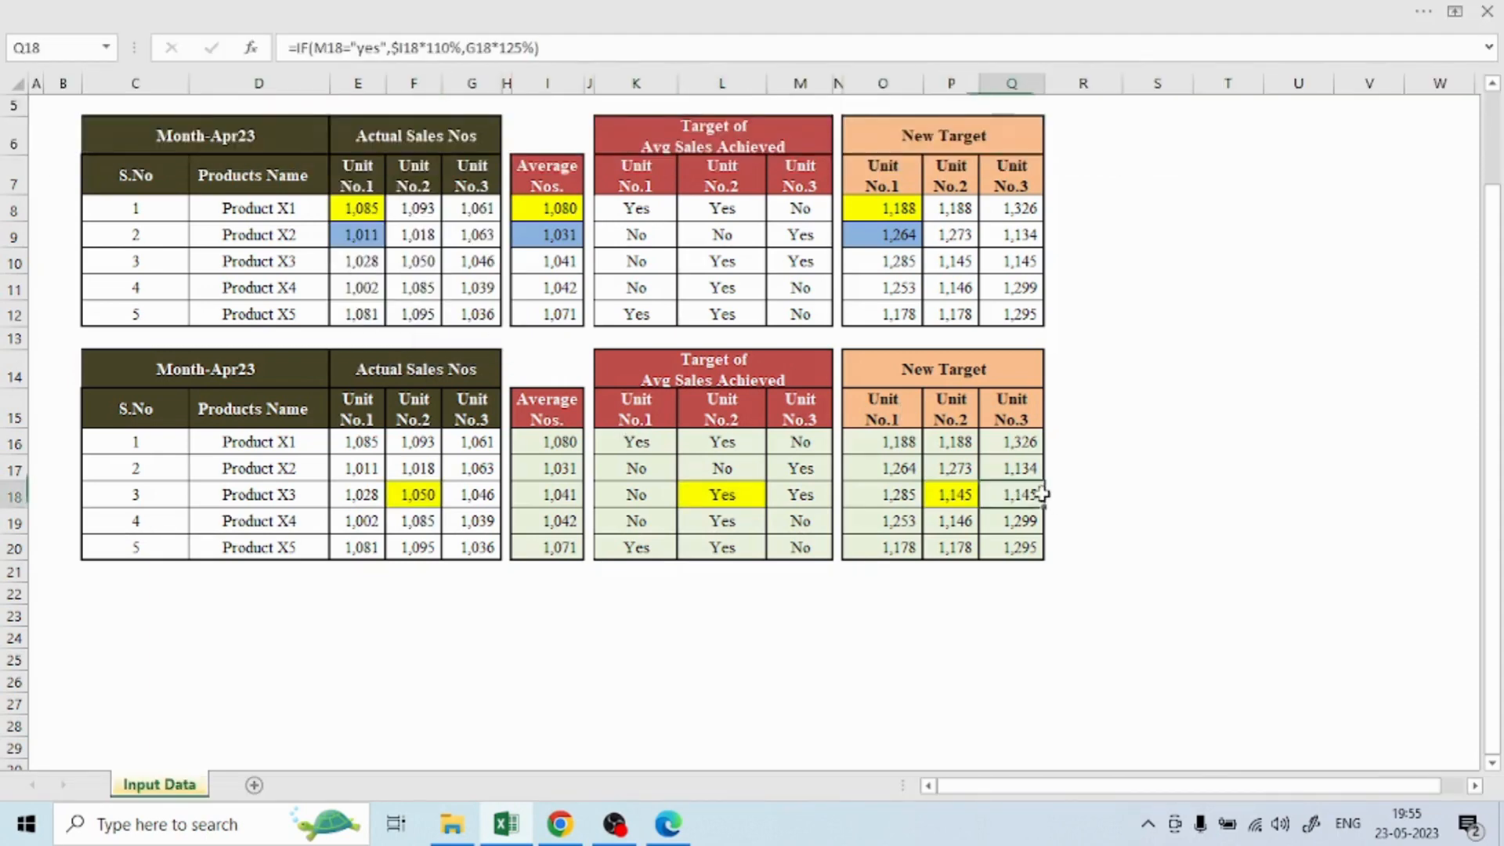
{"action": "key", "text": "Left"}
{"action": "key", "text": "Left"}
{"action": "key", "text": "Right"}
{"action": "key", "text": "F2"}
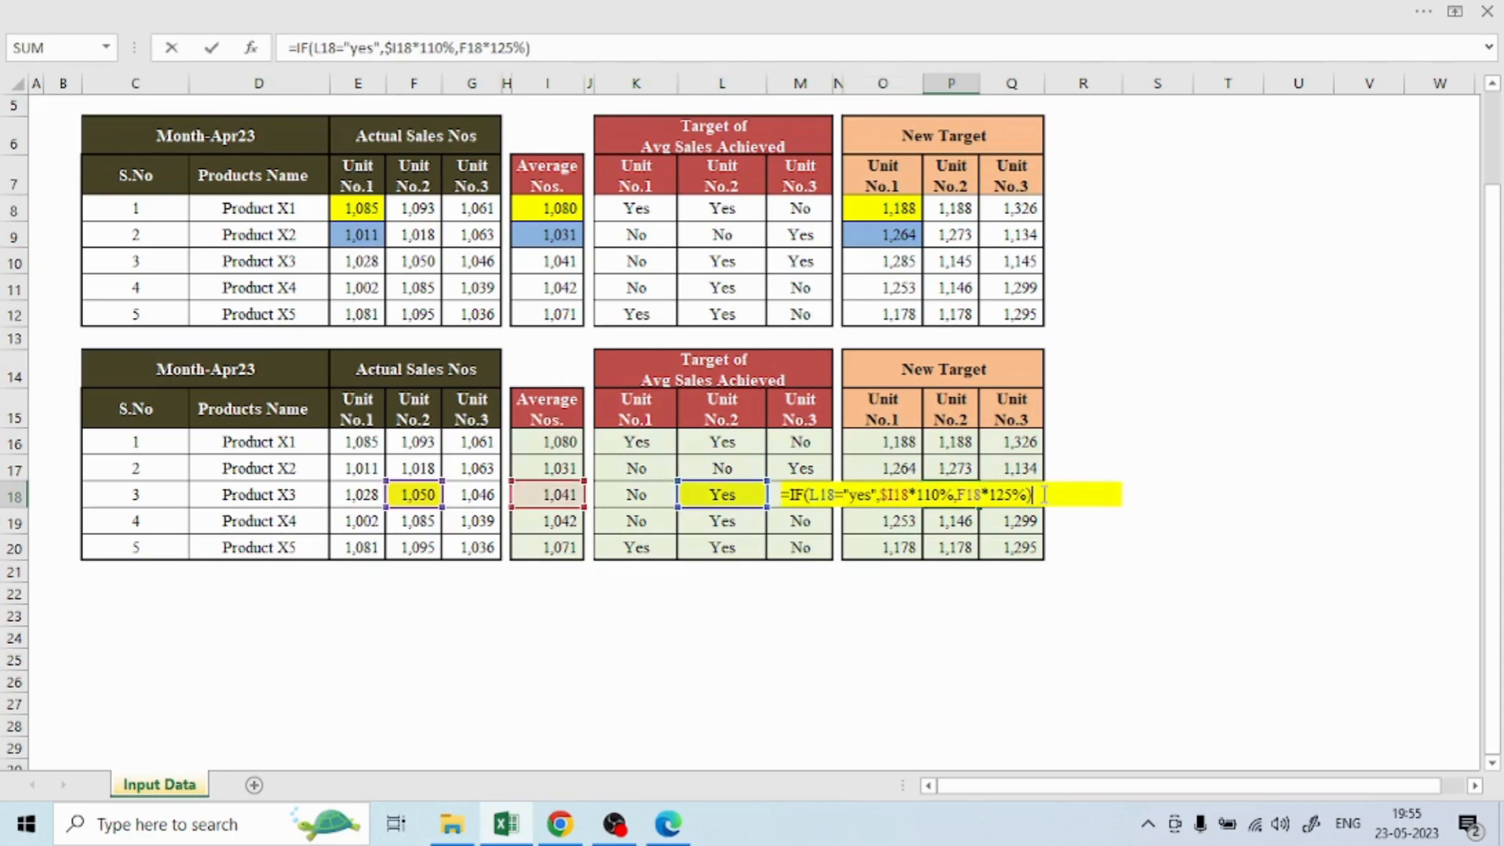
{"action": "left_click", "coordinate": [1049, 495]}
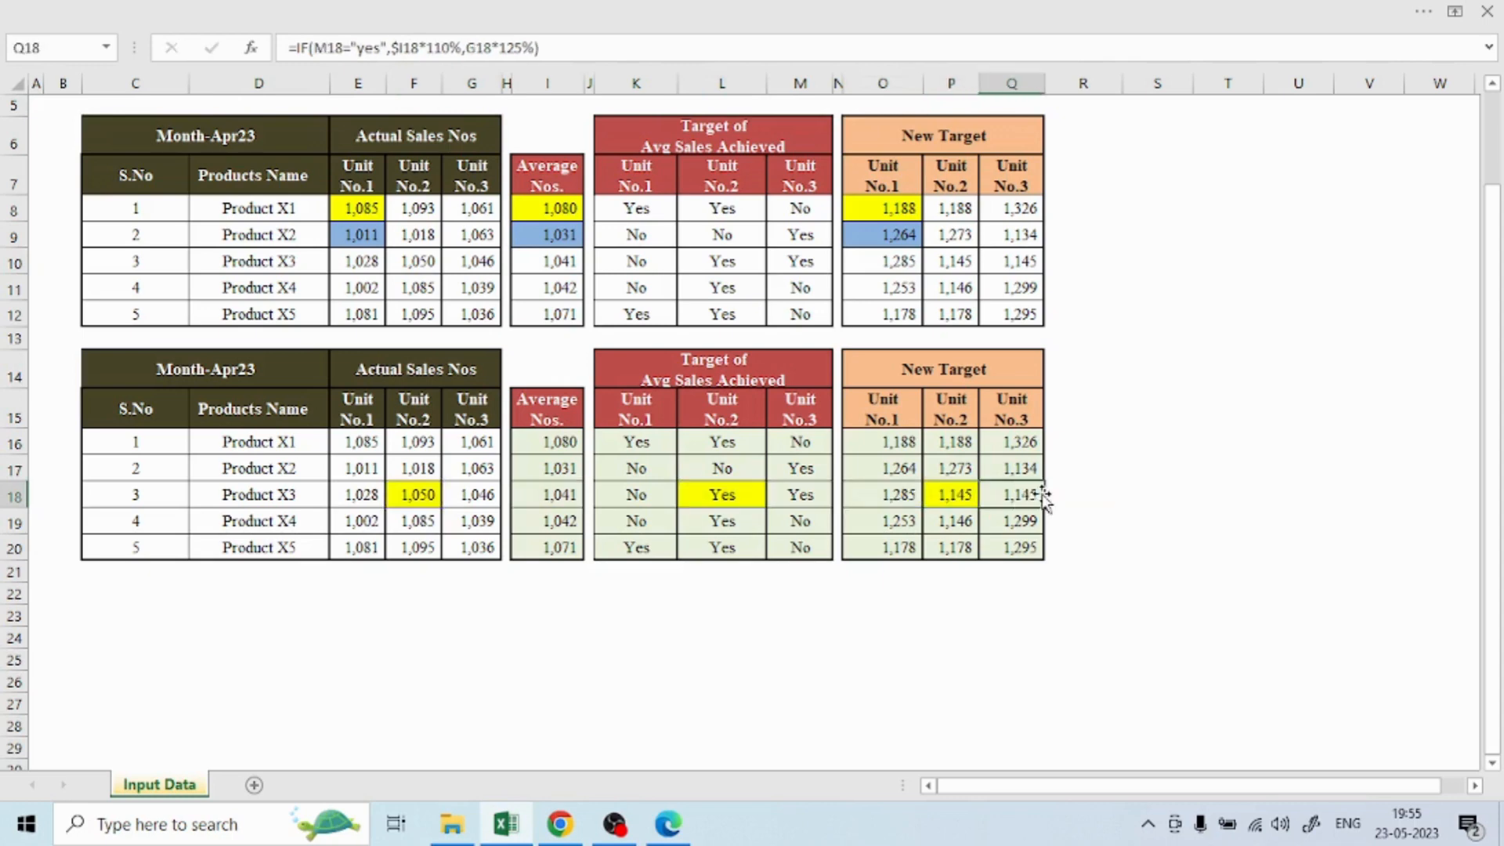
Enter the check formula =I18*110% in R18 beside Product X3's new targets
{"action": "type", "text": "="}
{"action": "key", "text": "Left"}
{"action": "key", "text": "Left"}
{"action": "key", "text": "Left"}
{"action": "key", "text": "Left"}
{"action": "key", "text": "Left"}
{"action": "key", "text": "Left"}
{"action": "key", "text": "Left"}
{"action": "key", "text": "Left"}
{"action": "key", "text": "Left"}
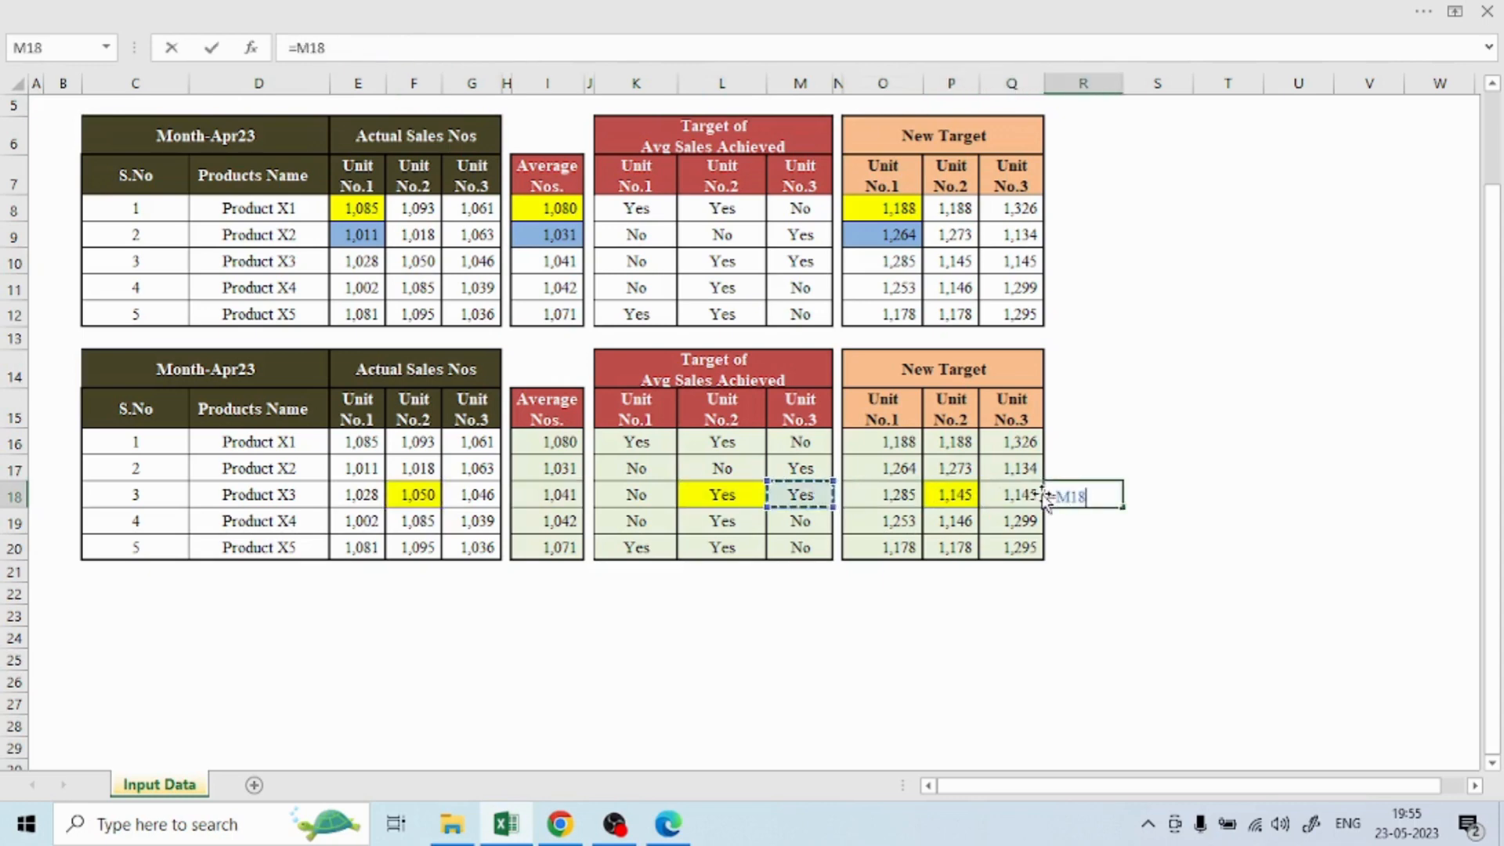
{"action": "type", "text": "*"}
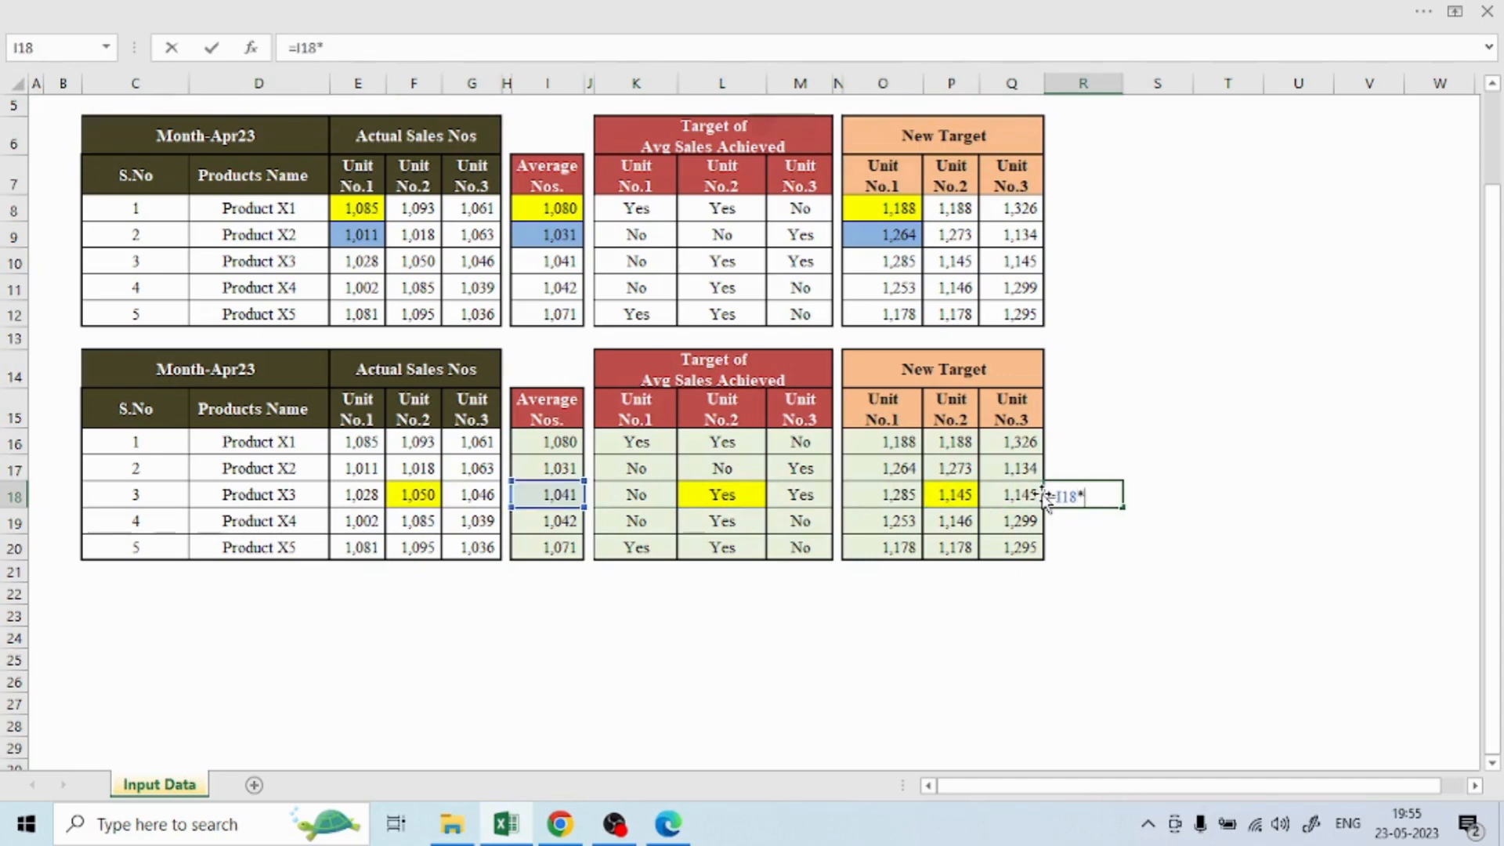
{"action": "type", "text": "110%"}
{"action": "key", "text": "Return"}
{"action": "key", "text": "Up"}
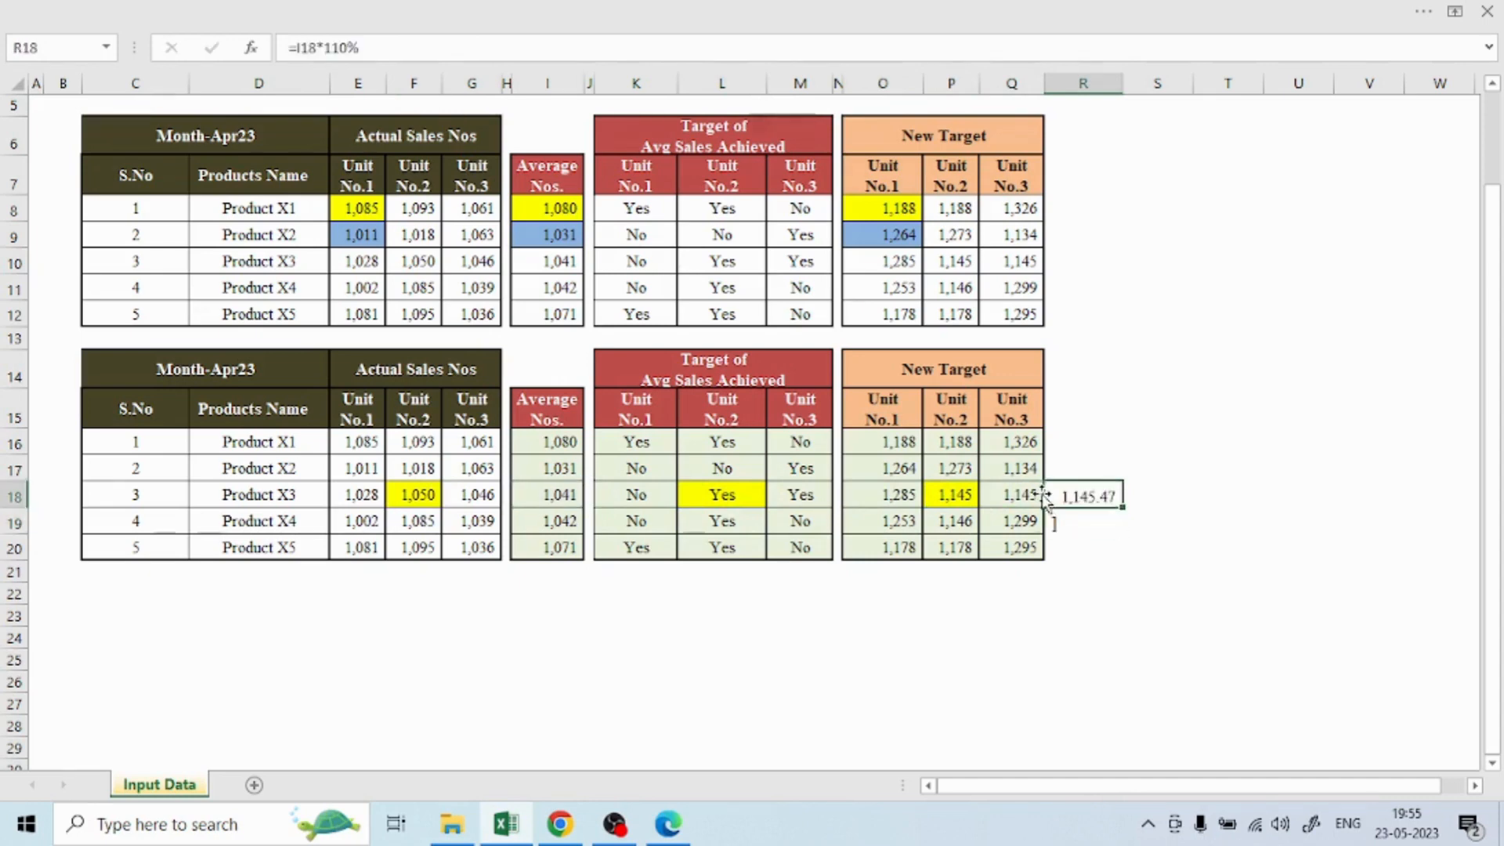
Format the check result in R18 beside Product X3's new targets to show no decimal places
{"action": "key", "text": "Down"}
{"action": "key", "text": "Up"}
{"action": "key", "text": "Right"}
{"action": "key", "text": "Left"}
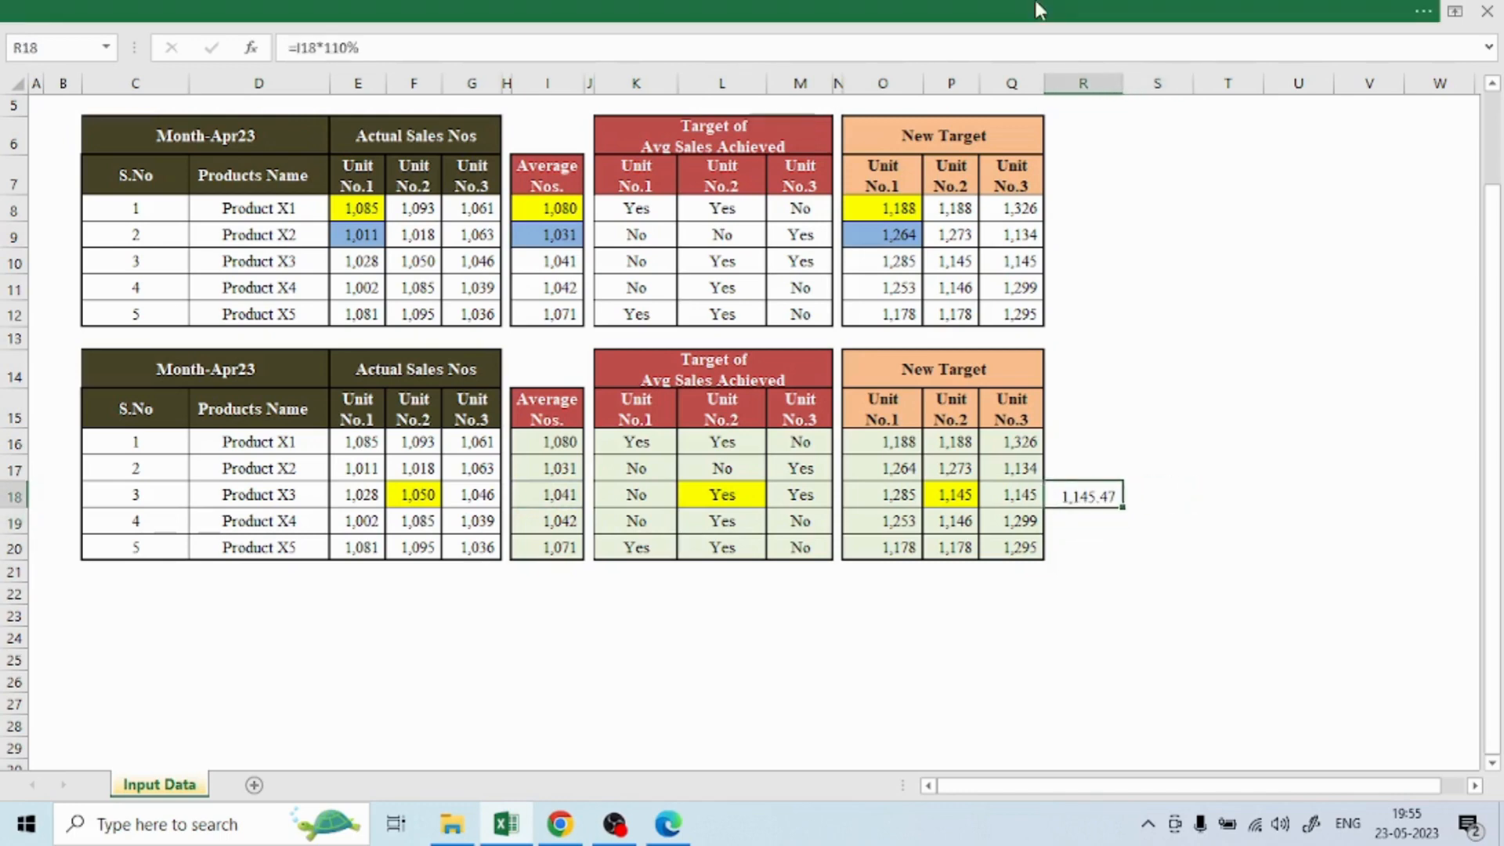
{"action": "left_click", "coordinate": [1072, 9]}
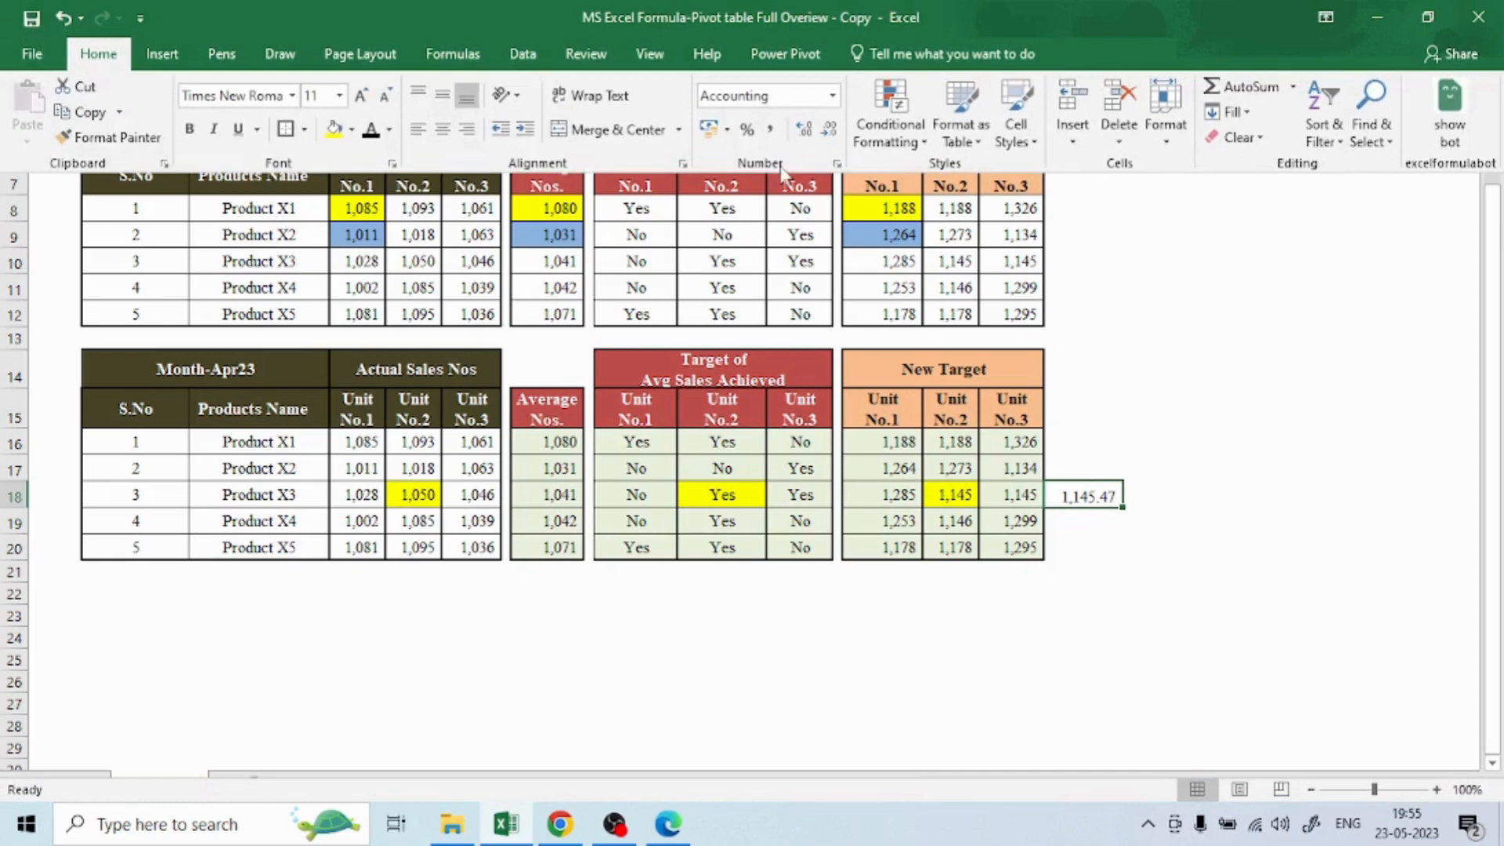
{"action": "left_click", "coordinate": [810, 133]}
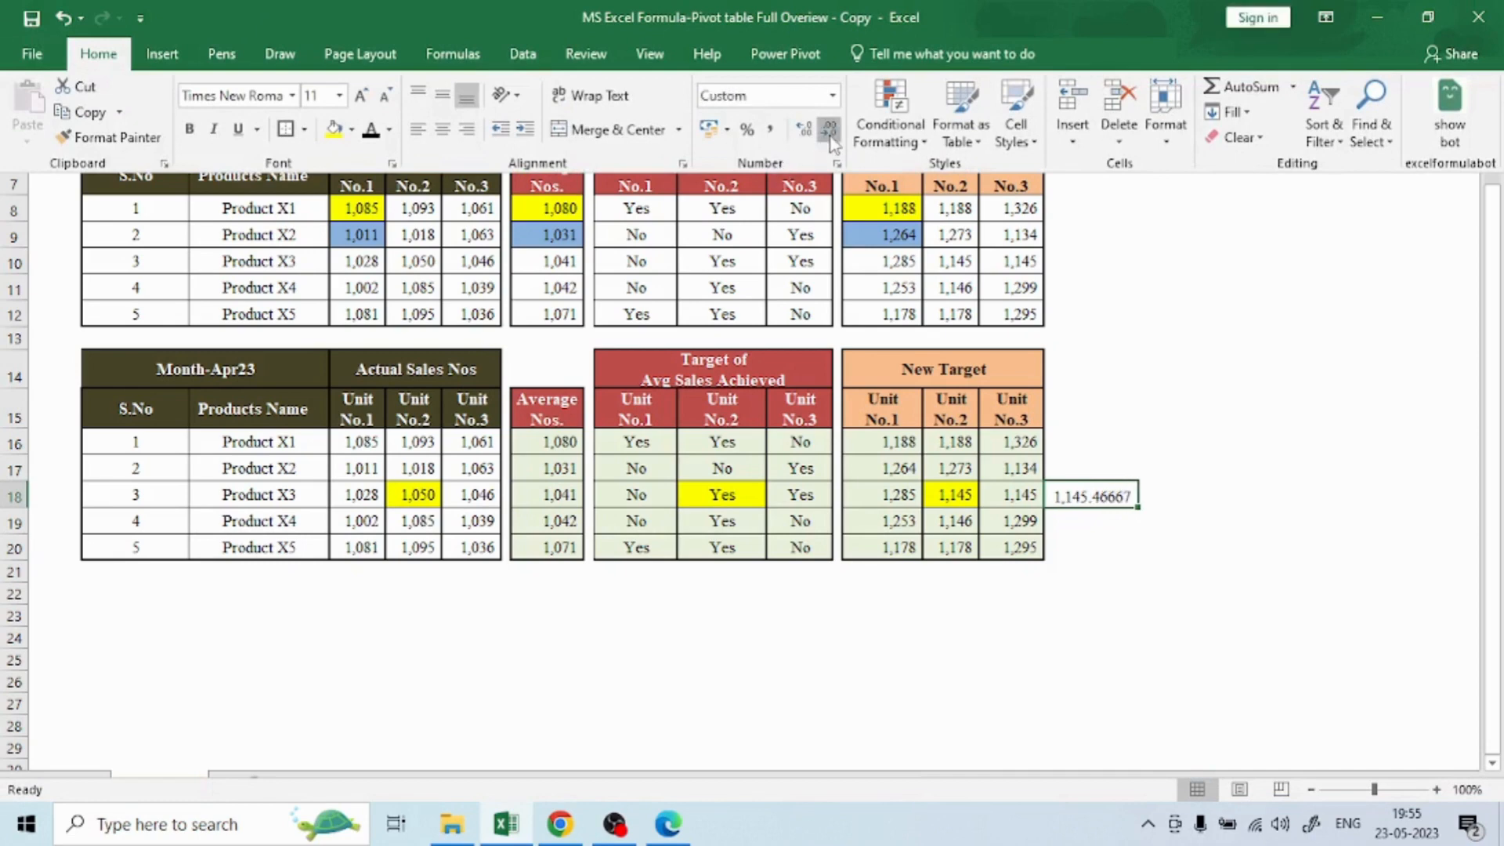
{"action": "left_click", "coordinate": [830, 133]}
{"action": "left_click", "coordinate": [830, 133]}
{"action": "left_click", "coordinate": [830, 134]}
{"action": "left_click", "coordinate": [830, 133]}
Enter the difference check formula =R18-R18 in S18
{"action": "key", "text": "Right"}
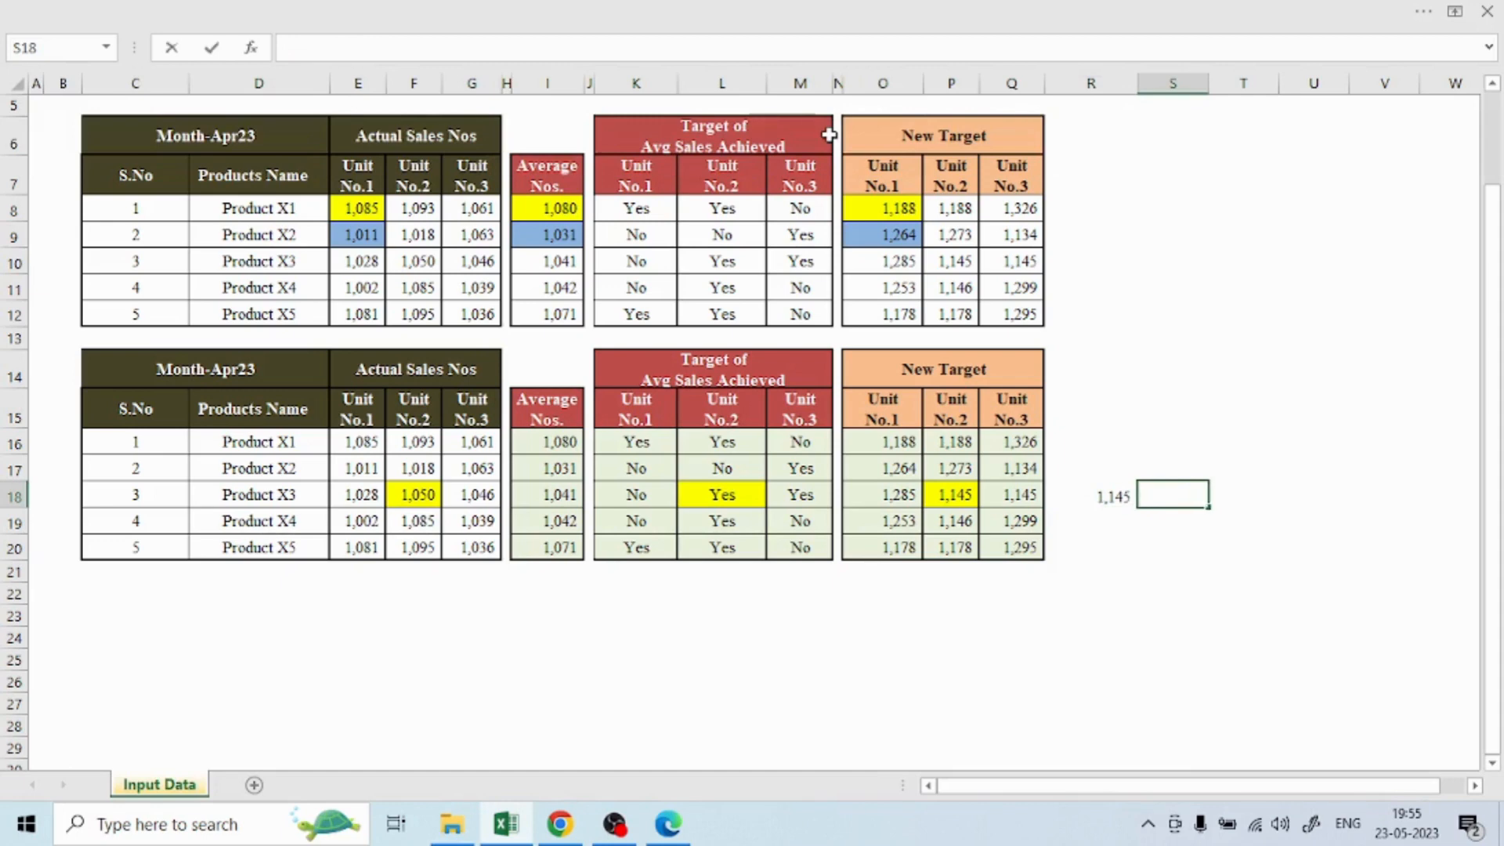
{"action": "type", "text": "="}
{"action": "key", "text": "Left"}
{"action": "type", "text": "-"}
{"action": "key", "text": "Left"}
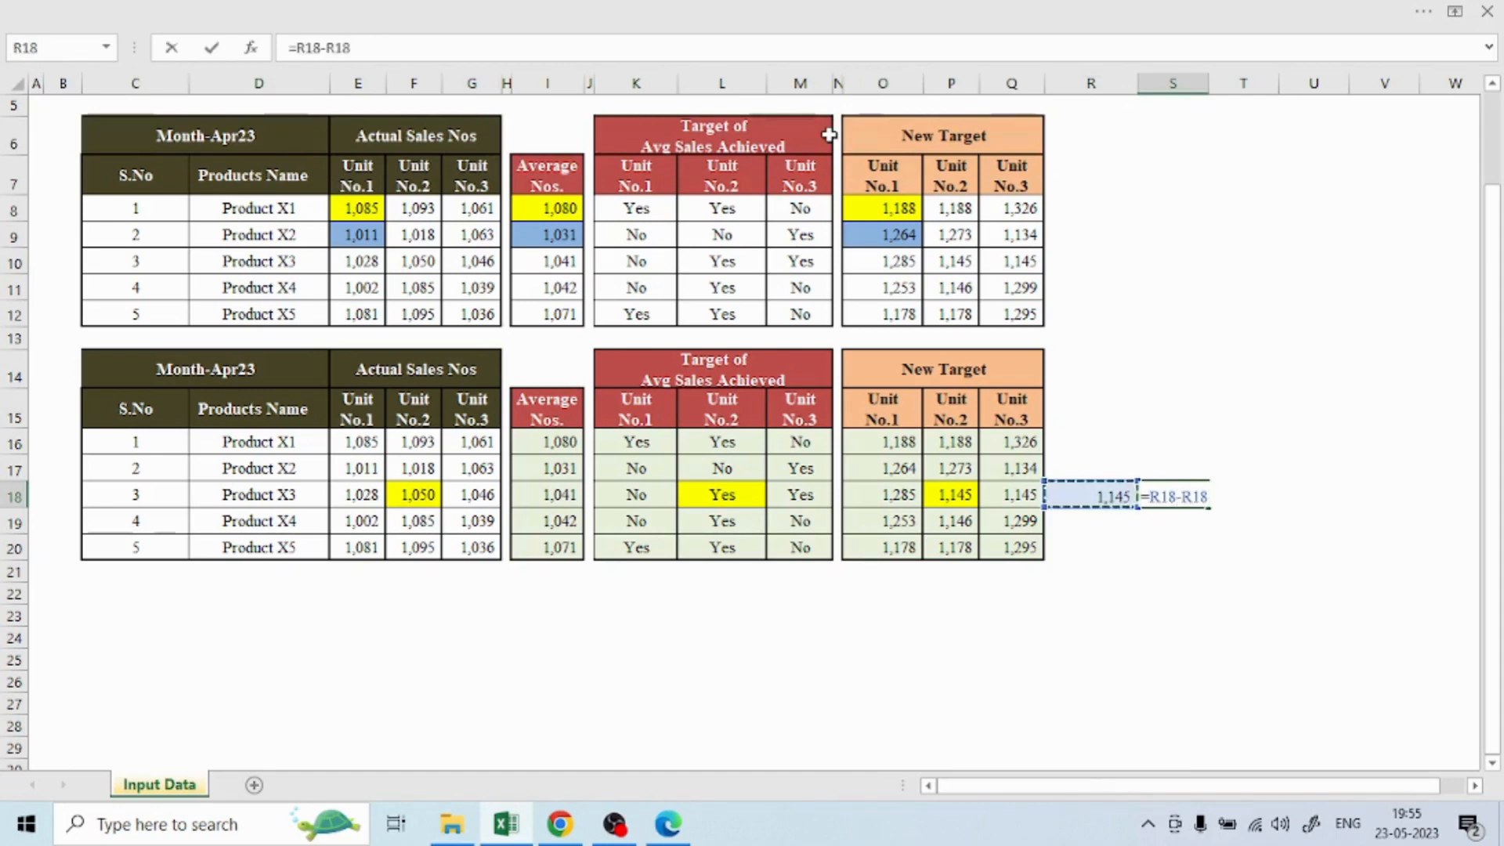
{"action": "key", "text": "shift+Tab"}
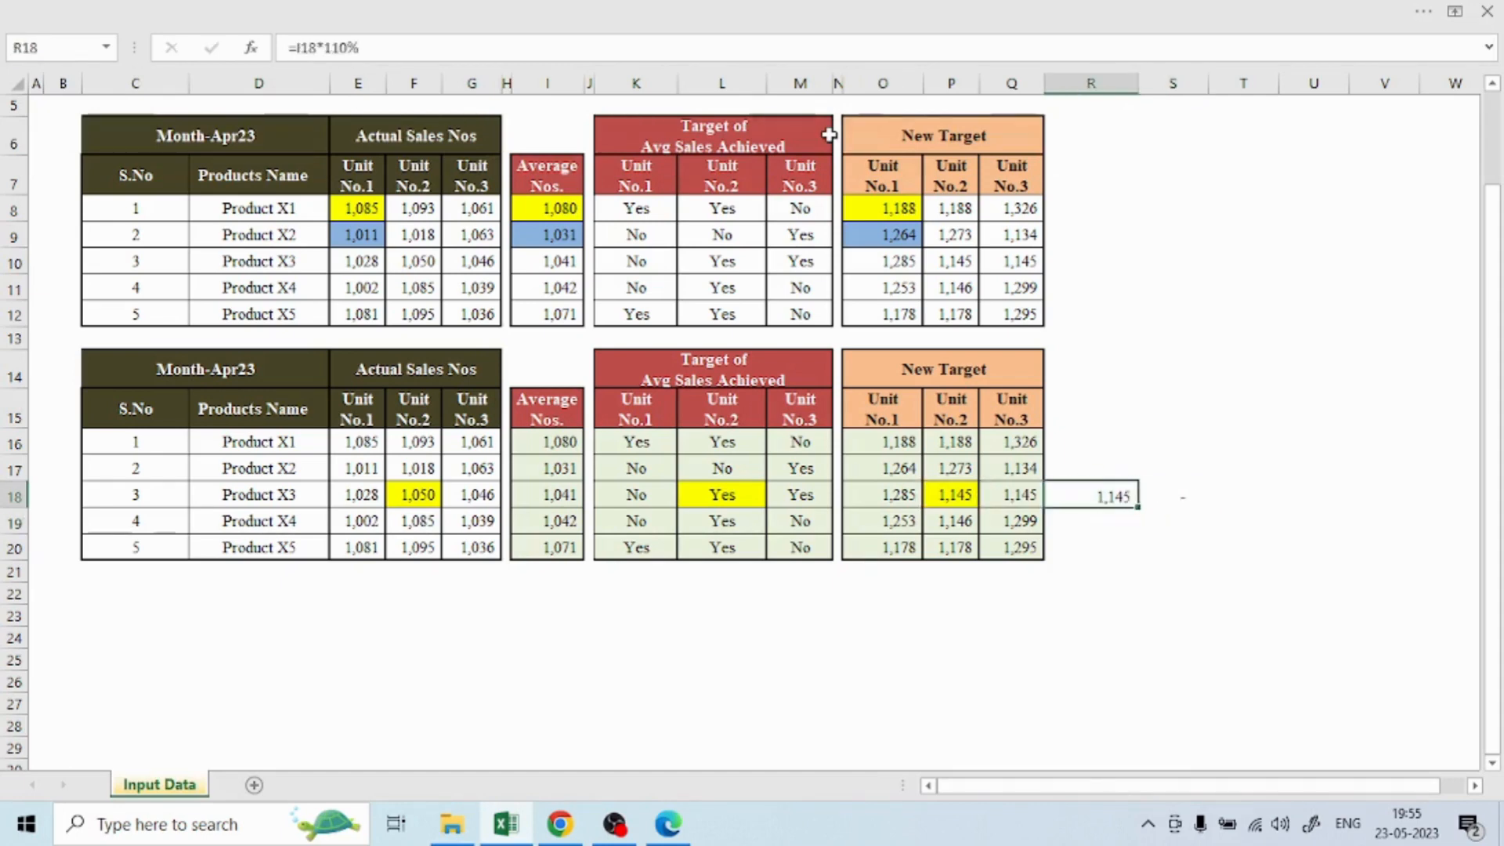
Clear the temporary check formulas from R17:S19
{"action": "key", "text": "Up"}
{"action": "key", "text": "shift+Right"}
{"action": "key", "text": "shift+Down"}
{"action": "key", "text": "shift+Down"}
{"action": "key", "text": "Delete"}
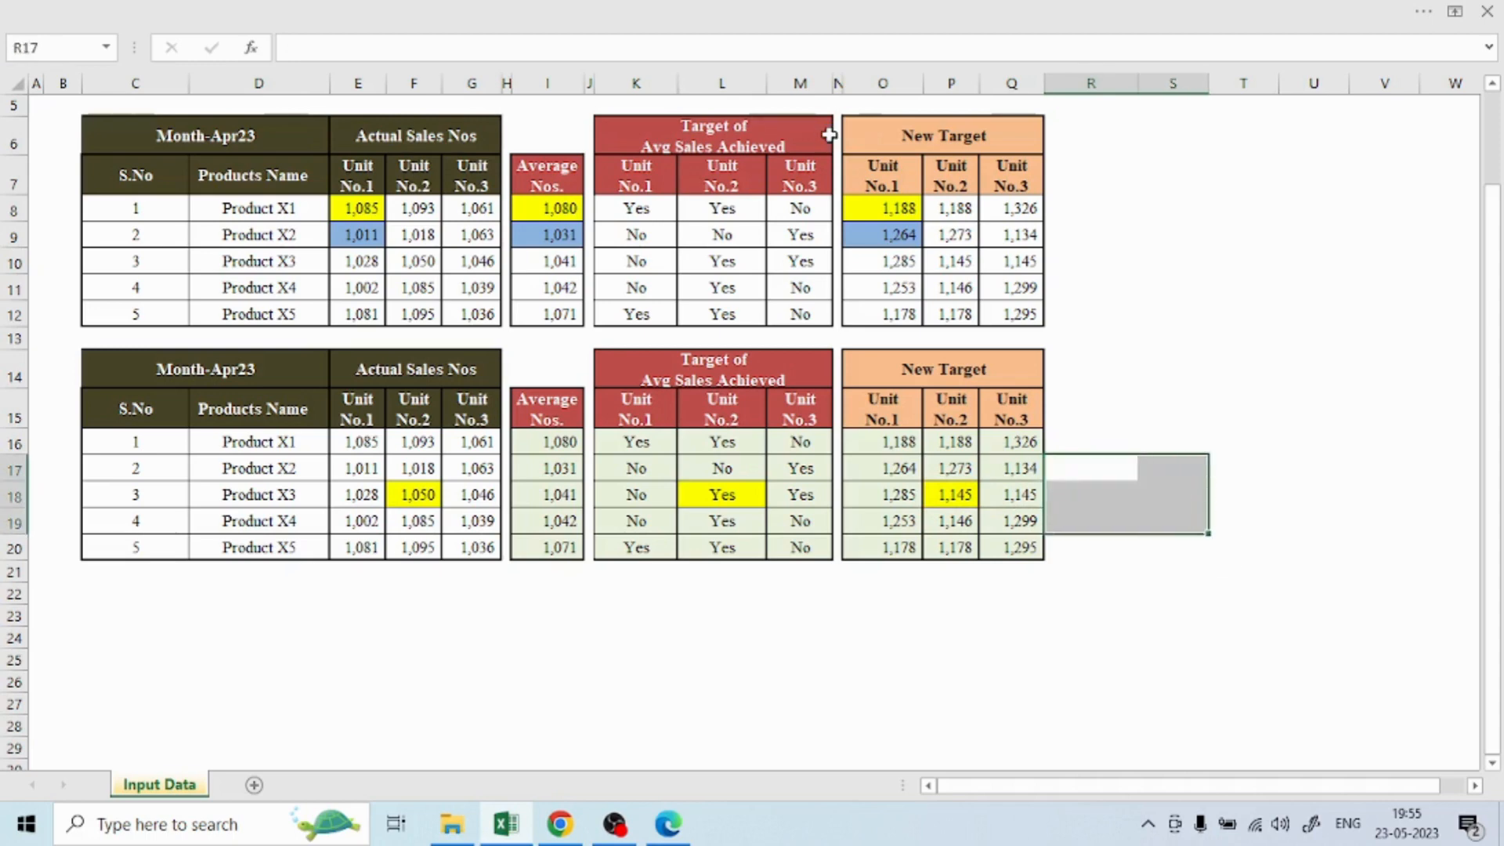
Inspect the Unit No.1 new target formulas for Products X2 and X1 in O17 and O16
{"action": "key", "text": "Left"}
{"action": "key", "text": "Left"}
{"action": "key", "text": "Left"}
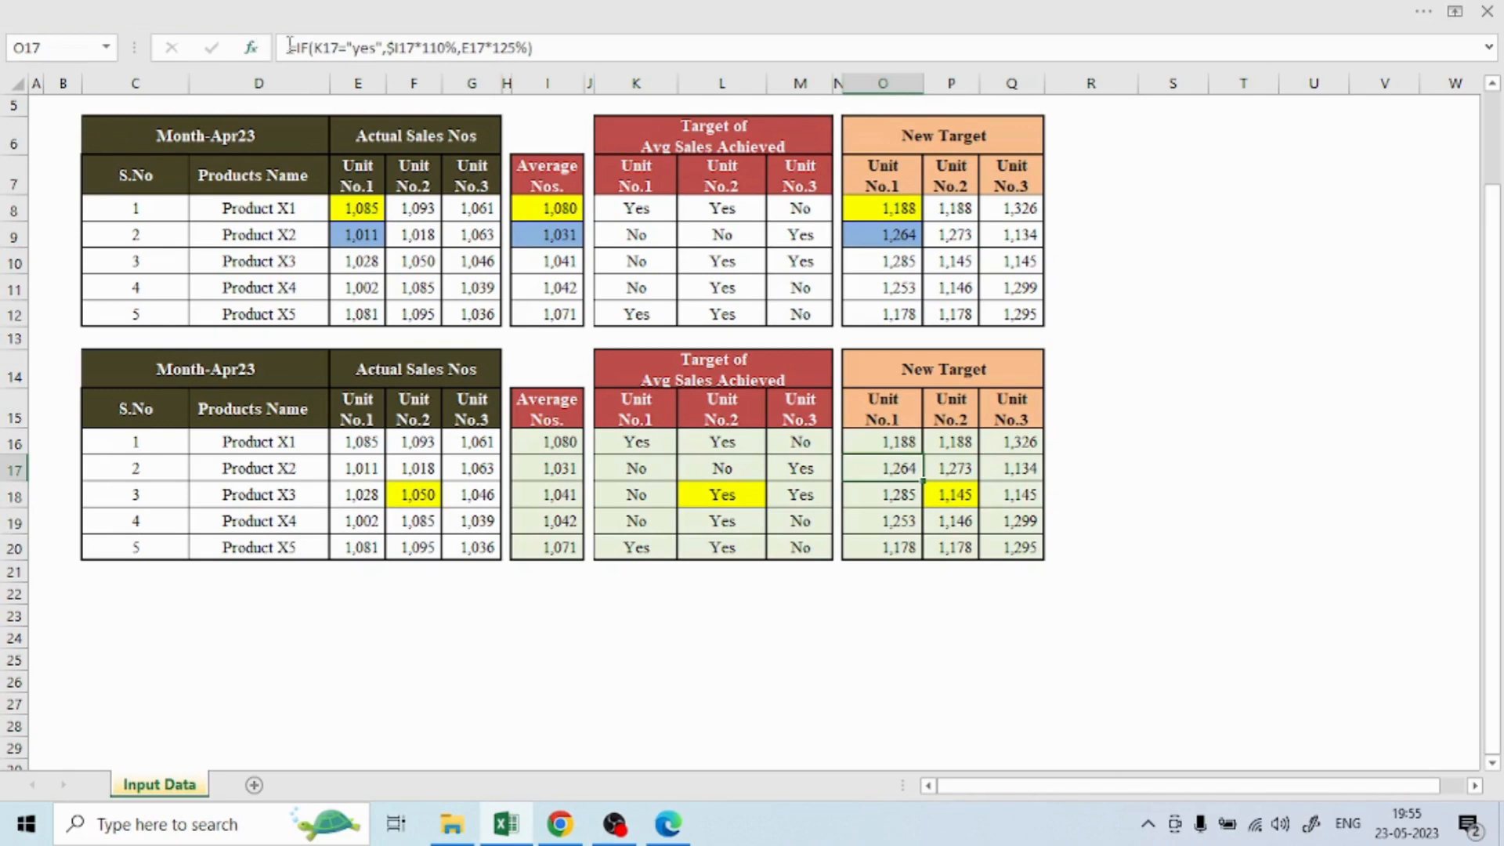
{"action": "left_click", "coordinate": [1113, 519]}
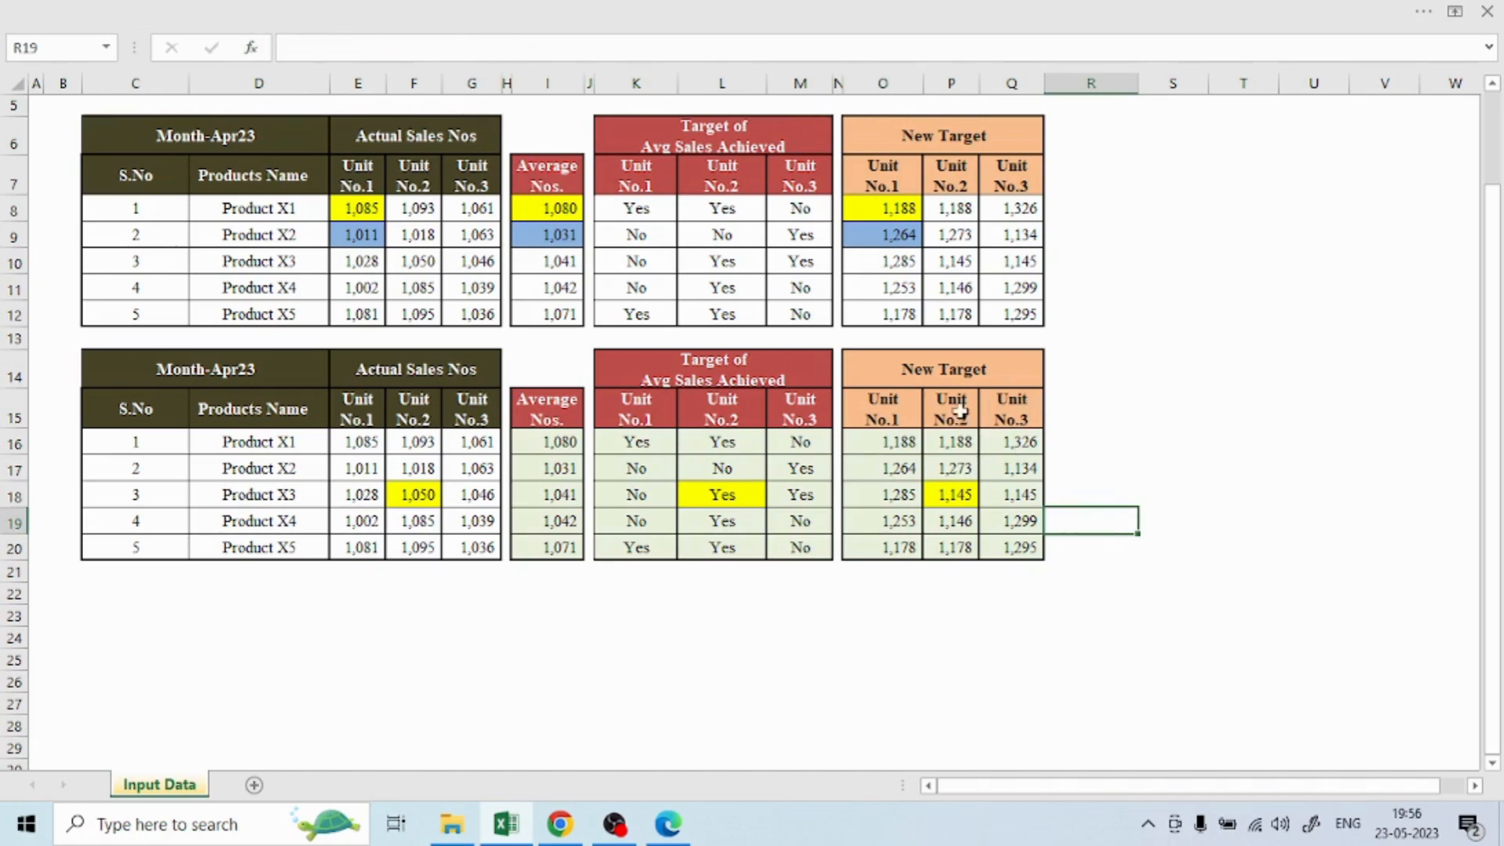
{"action": "left_click", "coordinate": [926, 444]}
{"action": "key", "text": "Left"}
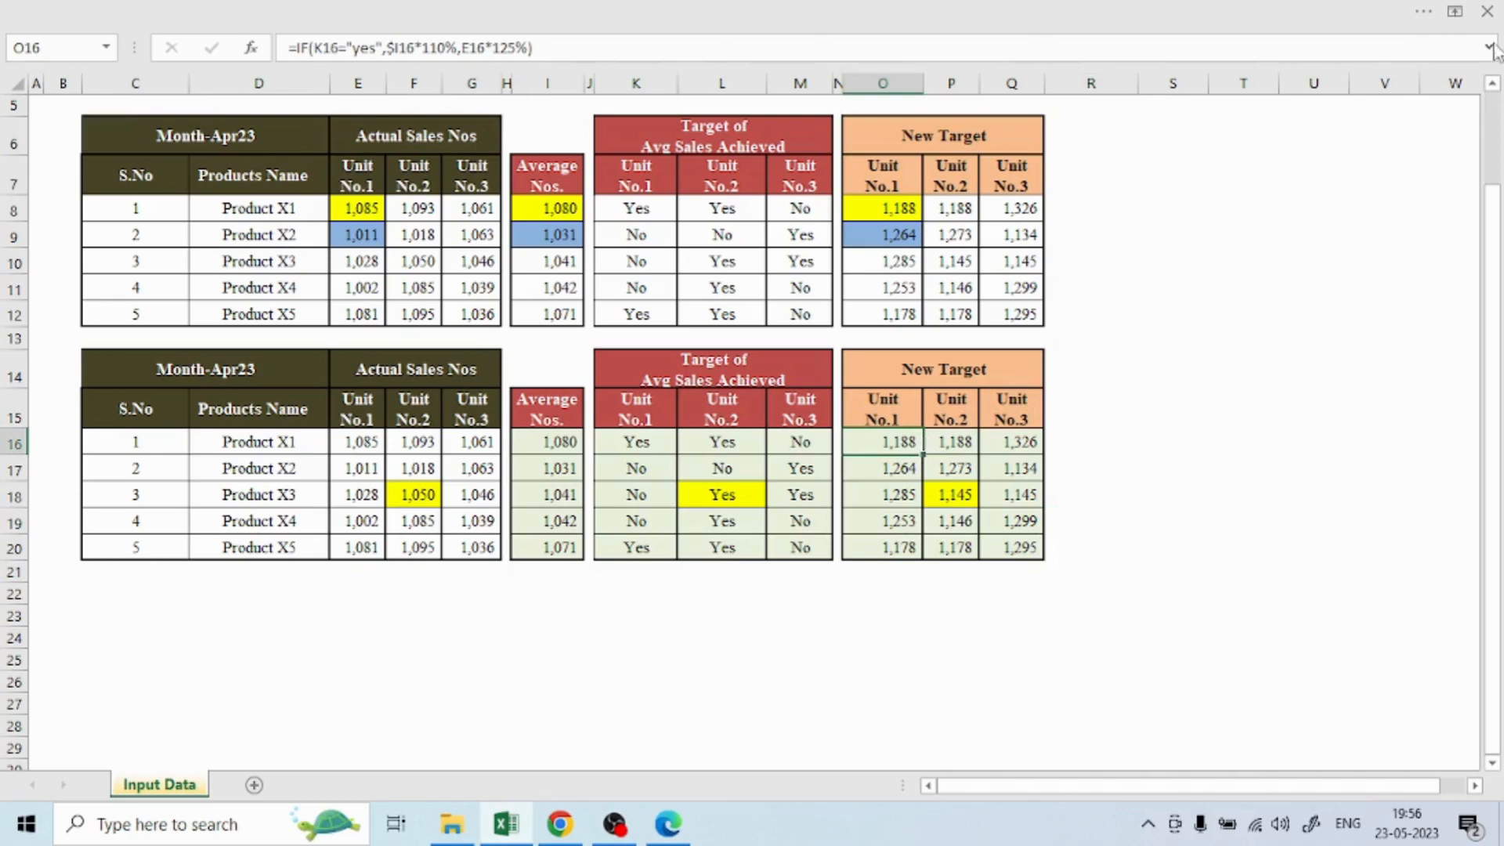
Open O16's new target formula for editing, expand the formula bar and set the ribbon to show tabs and commands
{"action": "left_click", "coordinate": [336, 49]}
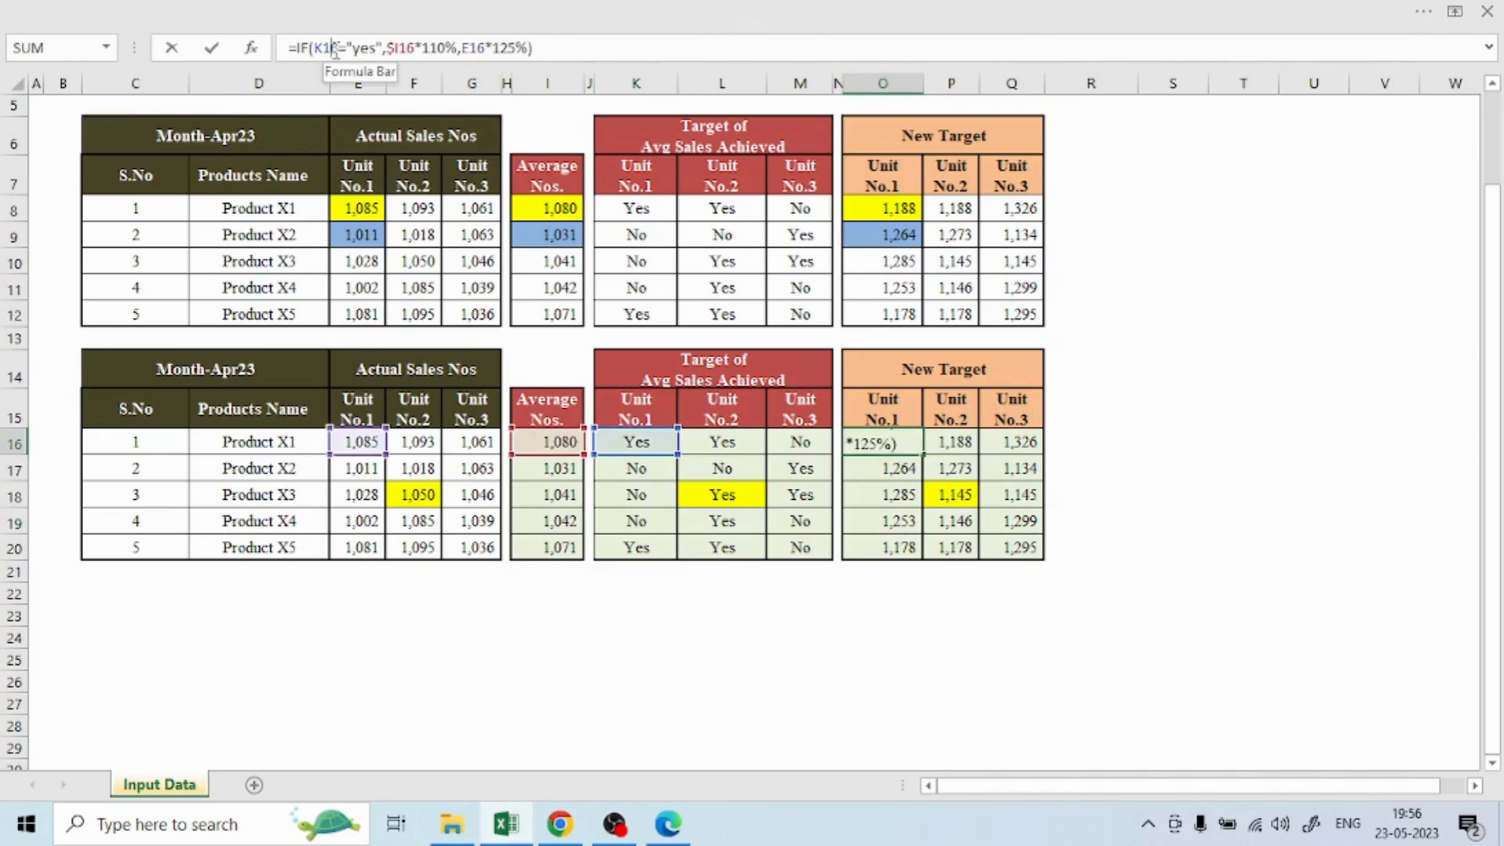
{"action": "left_click", "coordinate": [1488, 47]}
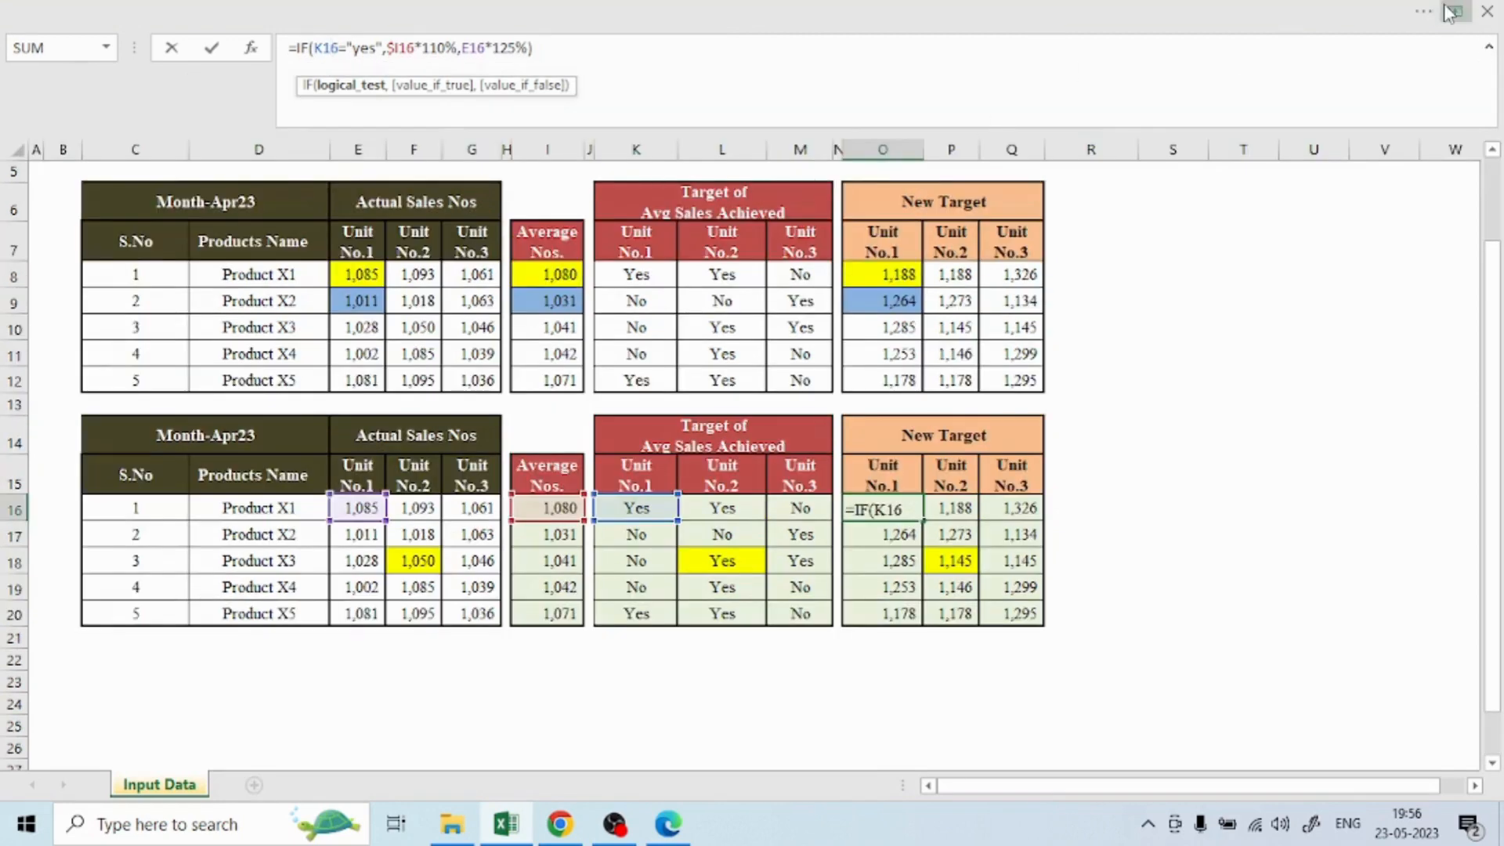
{"action": "left_click", "coordinate": [1454, 11]}
{"action": "left_click", "coordinate": [1319, 178]}
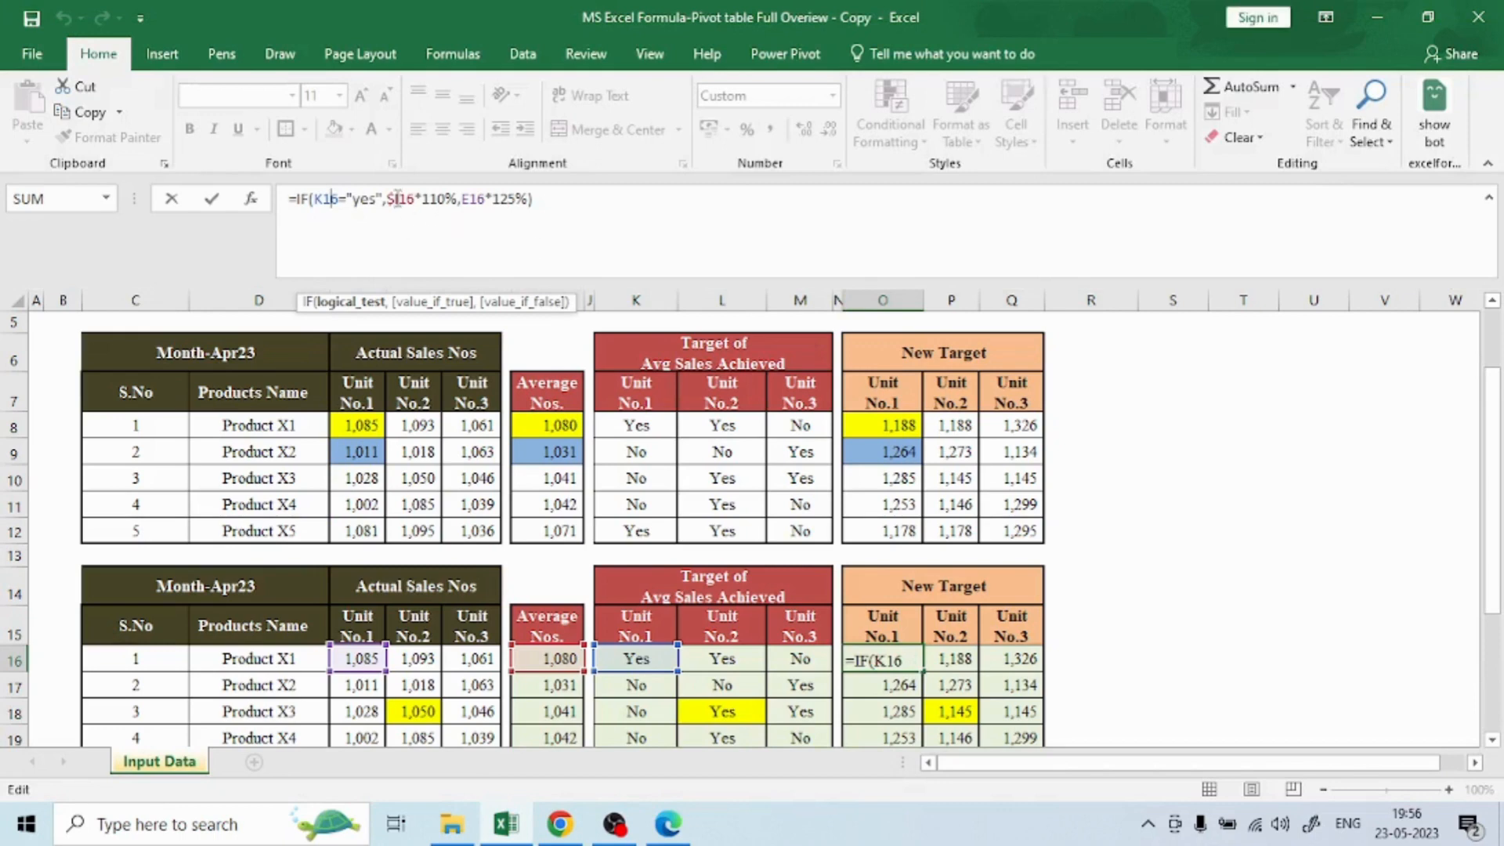
{"action": "left_click", "coordinate": [488, 199]}
{"action": "left_click", "coordinate": [1148, 585]}
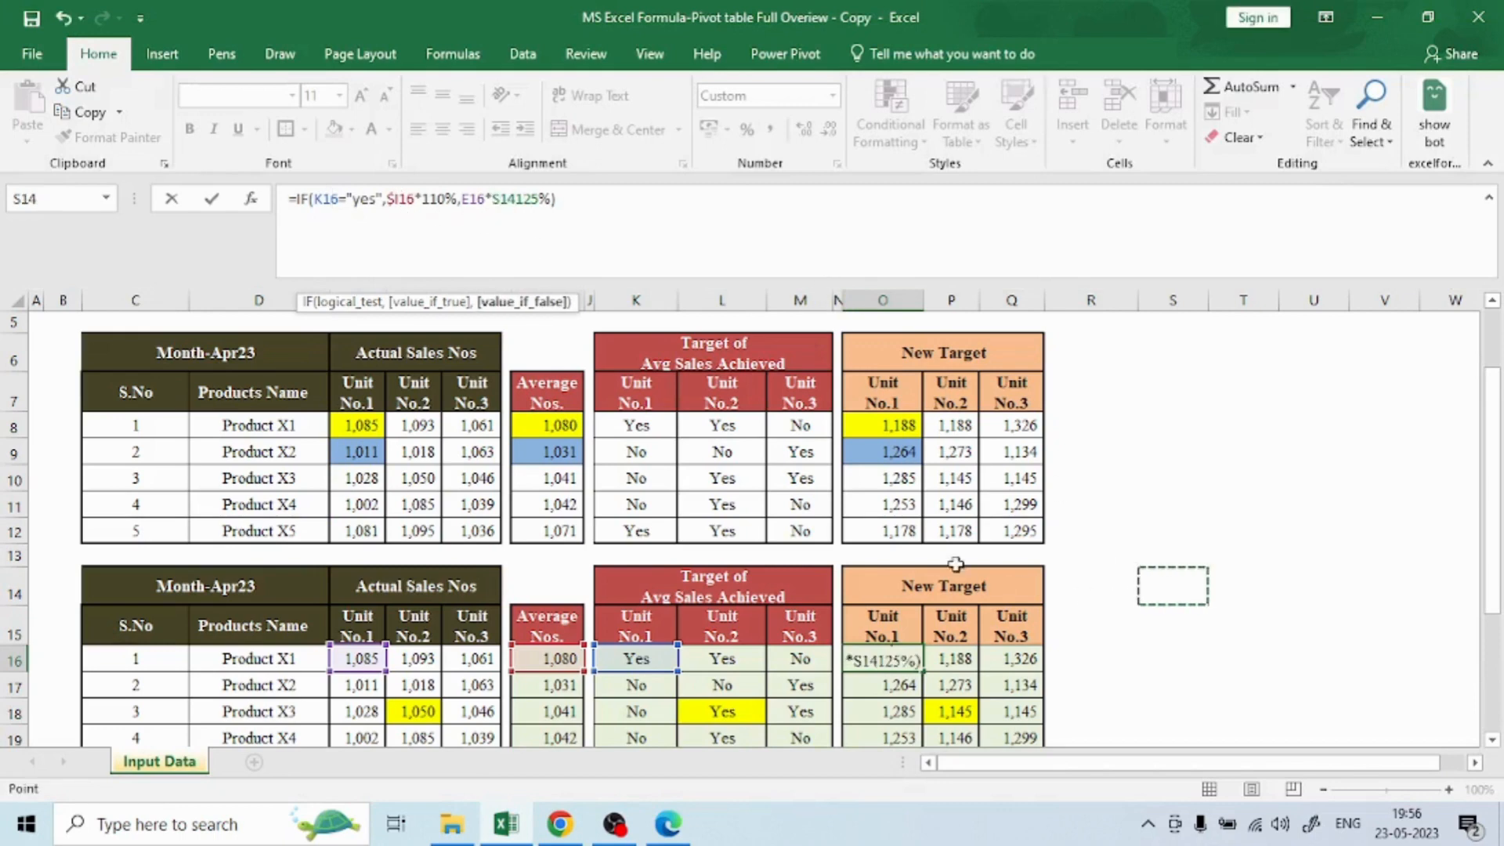
{"action": "key", "text": "BackSpace"}
{"action": "key", "text": "BackSpace"}
{"action": "key", "text": "BackSpace"}
{"action": "key", "text": "ctrl+Return"}
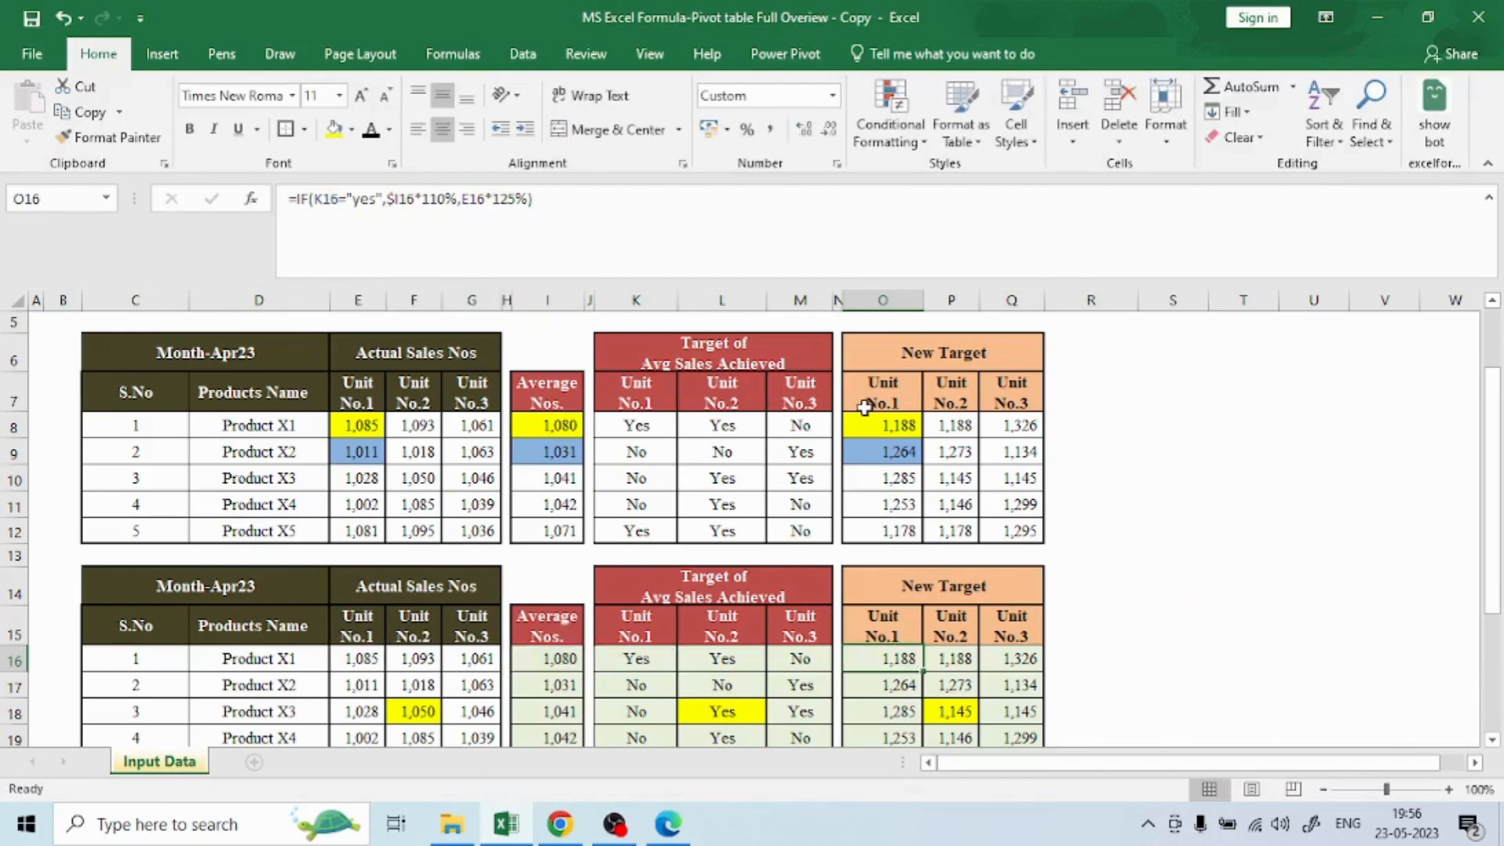
Set the ribbon to auto-hide and select the empty cell T14 beside the lower table
{"action": "left_click", "coordinate": [1336, 16]}
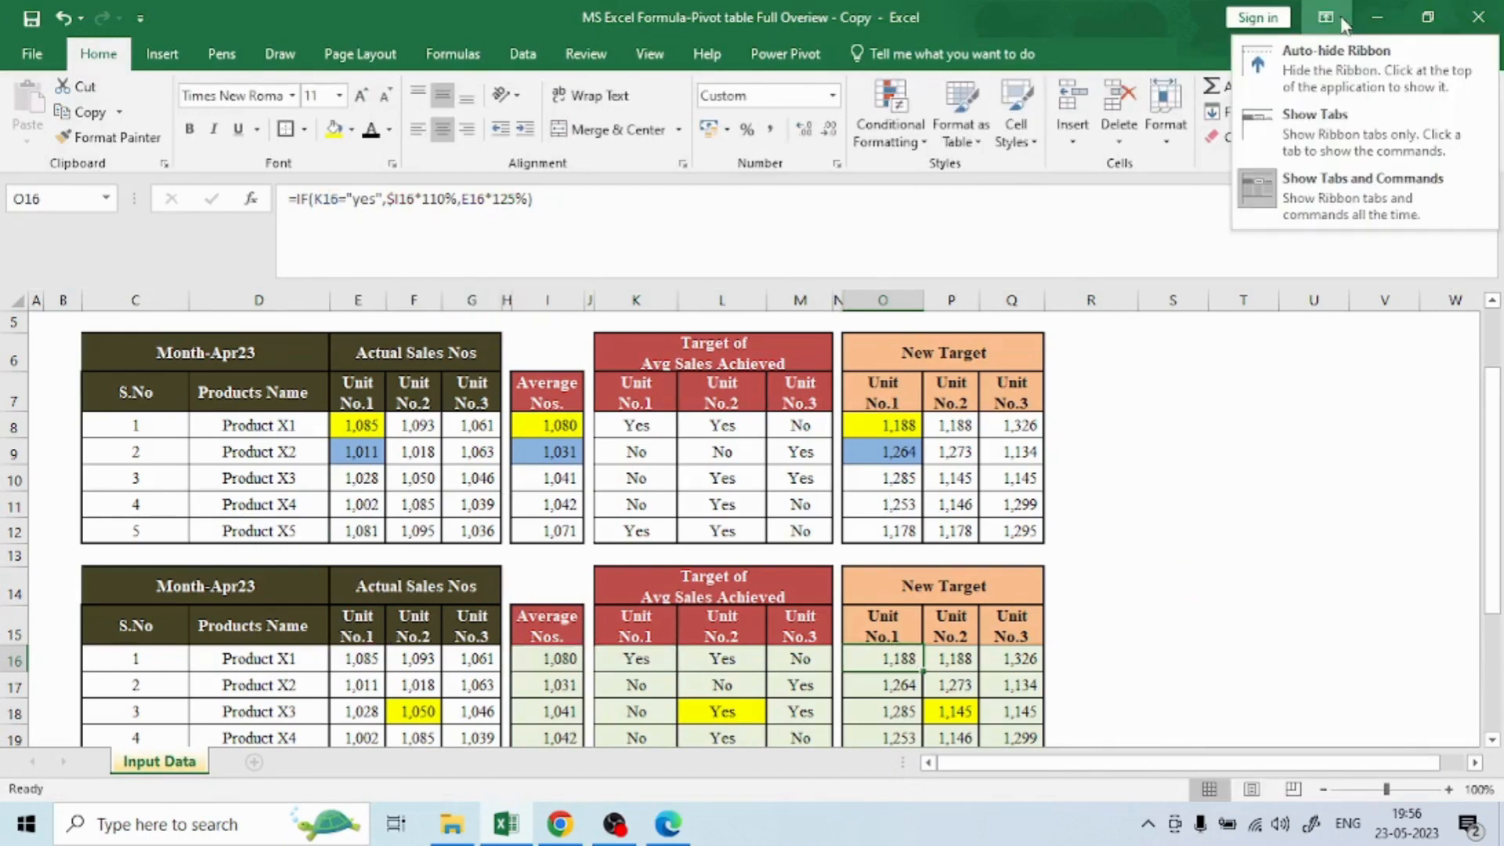
{"action": "left_click", "coordinate": [1343, 86]}
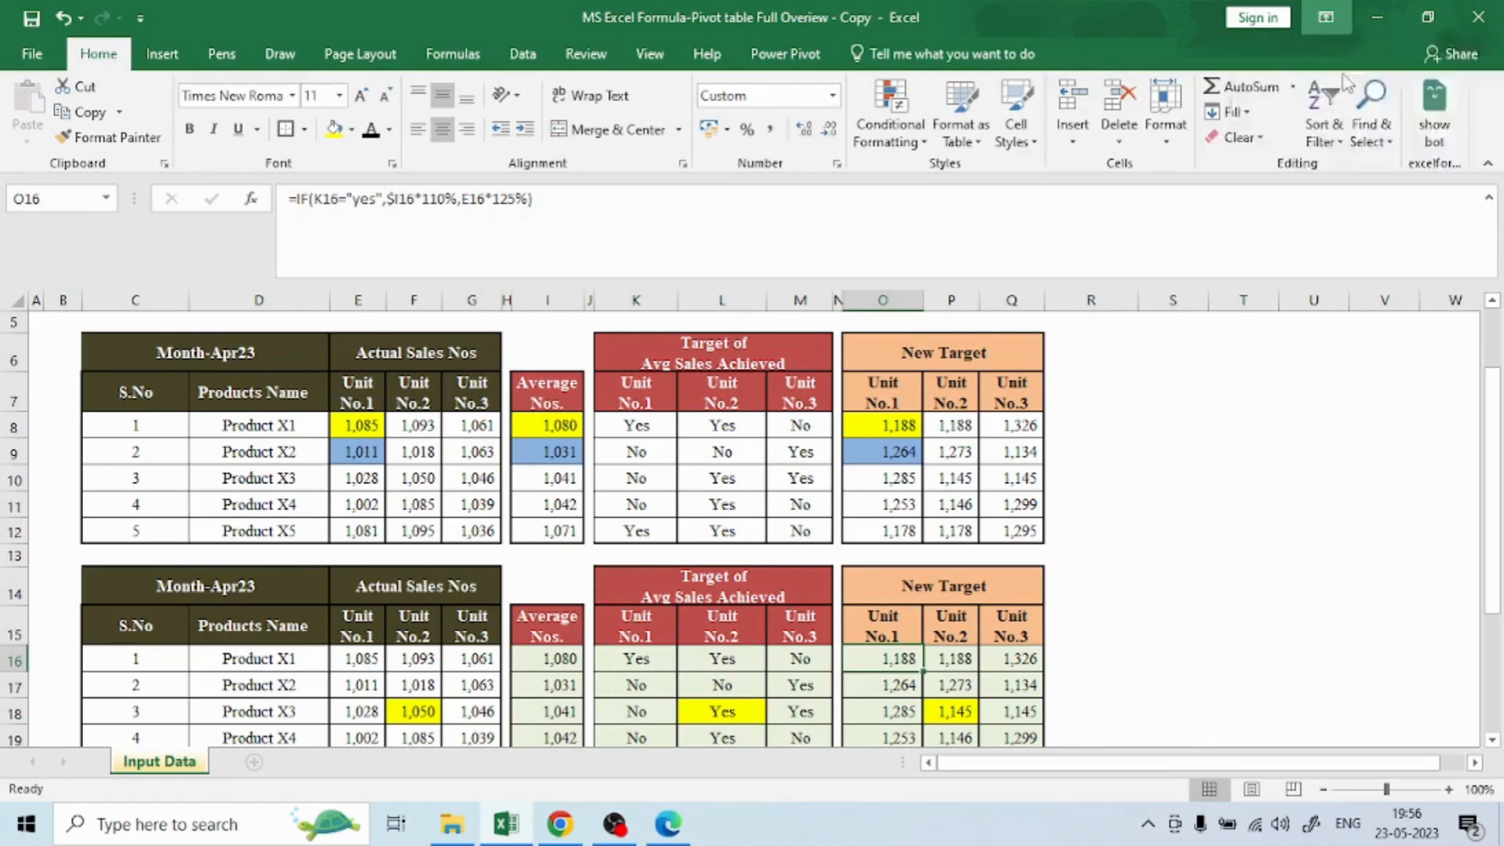
{"action": "left_click", "coordinate": [1210, 448]}
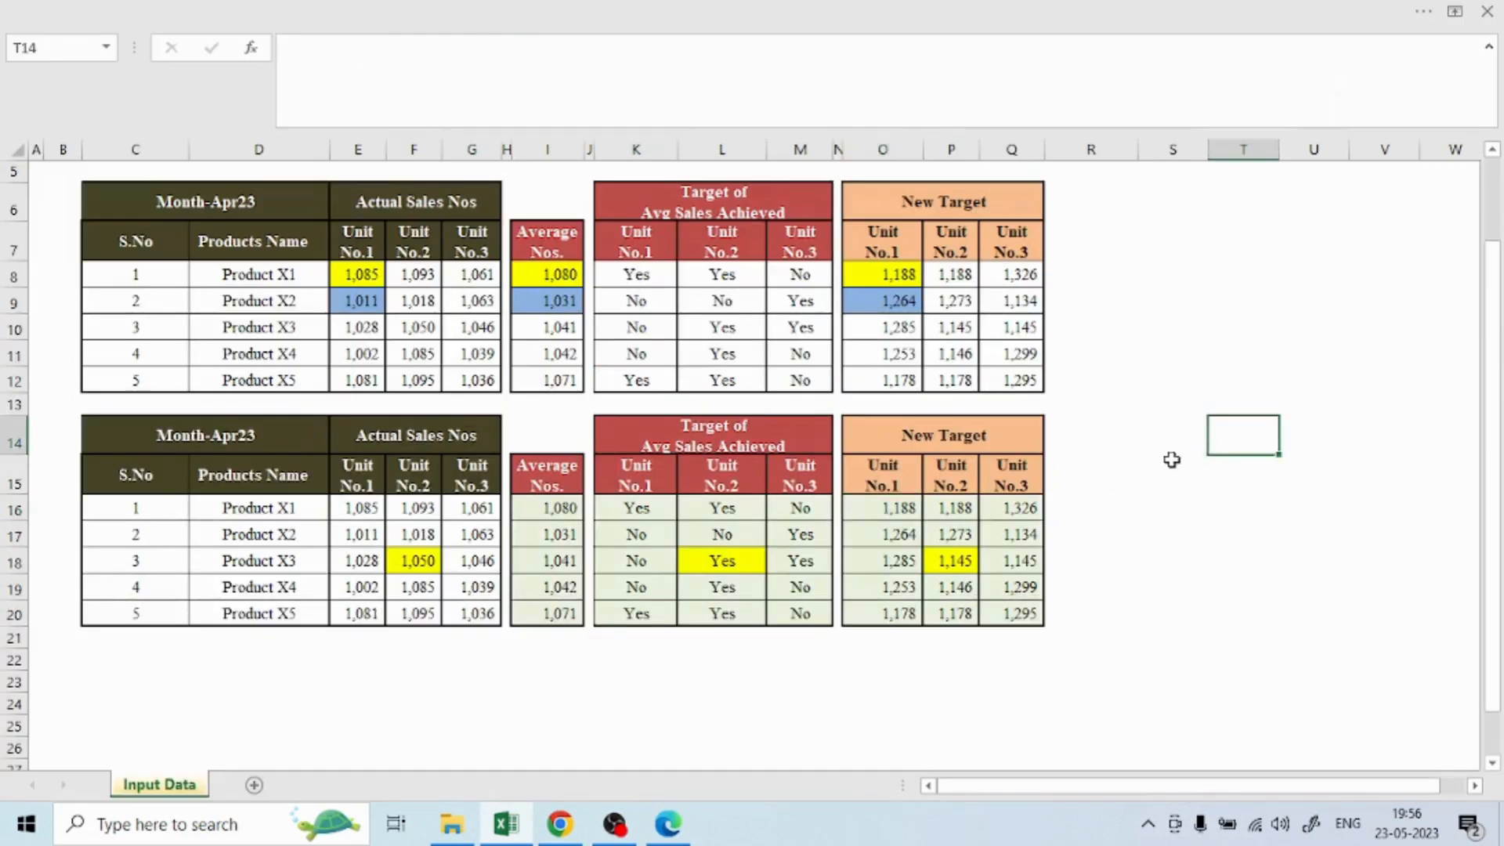